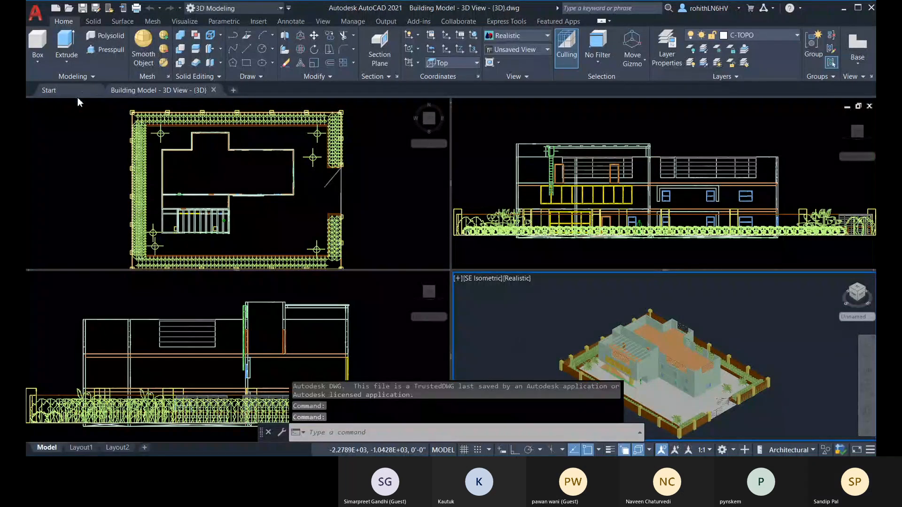
# Step: Open the Living Room Interior Decoration drawing from the recent documents
pyautogui.click(47, 95)
pyautogui.scroll(-2, 442, 313)
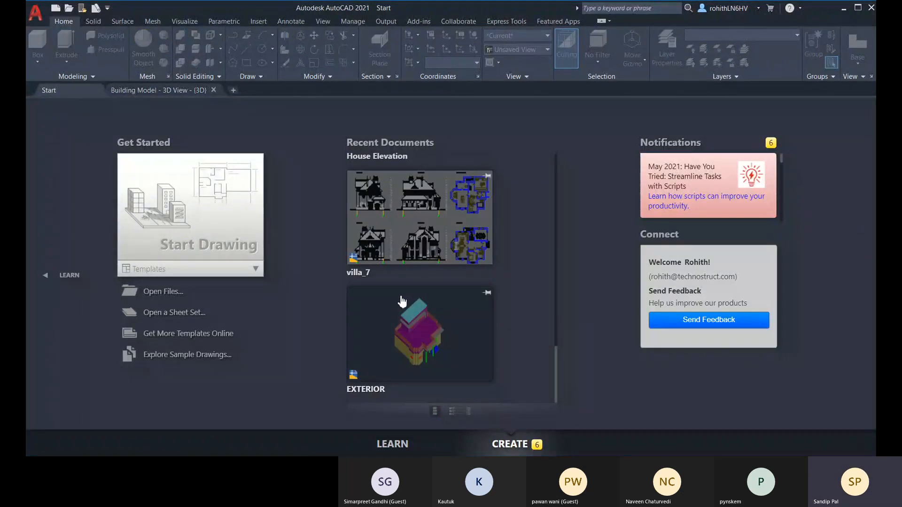
pyautogui.scroll(3, 421, 373)
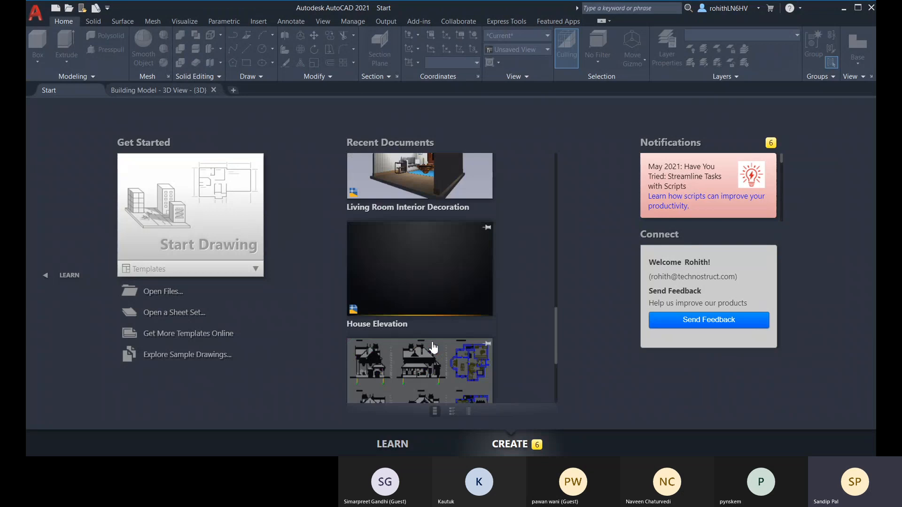
pyautogui.scroll(2, 394, 354)
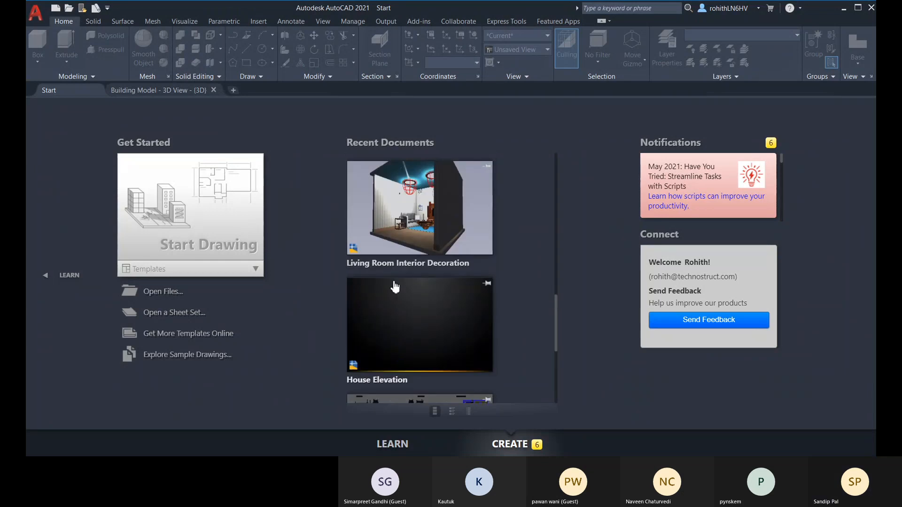
pyautogui.click(421, 223)
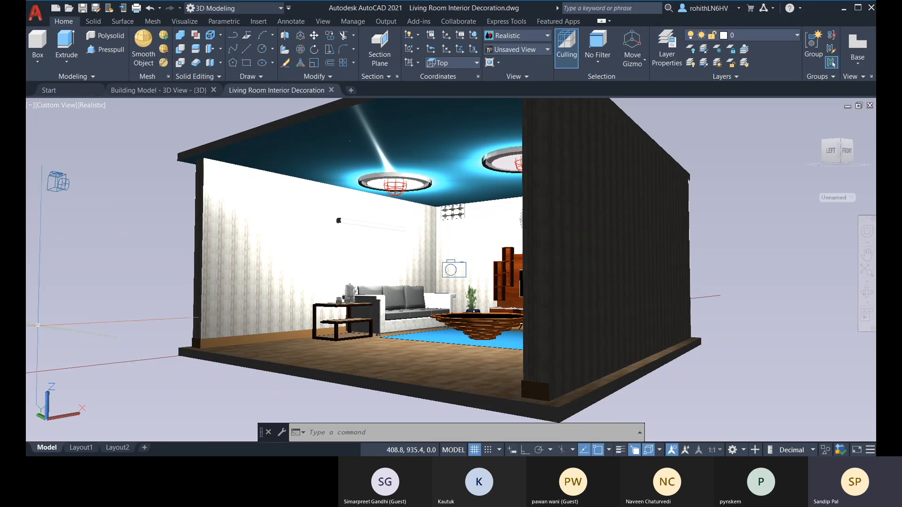
pyautogui.click(247, 299)
pyautogui.scroll(-6, 248, 299)
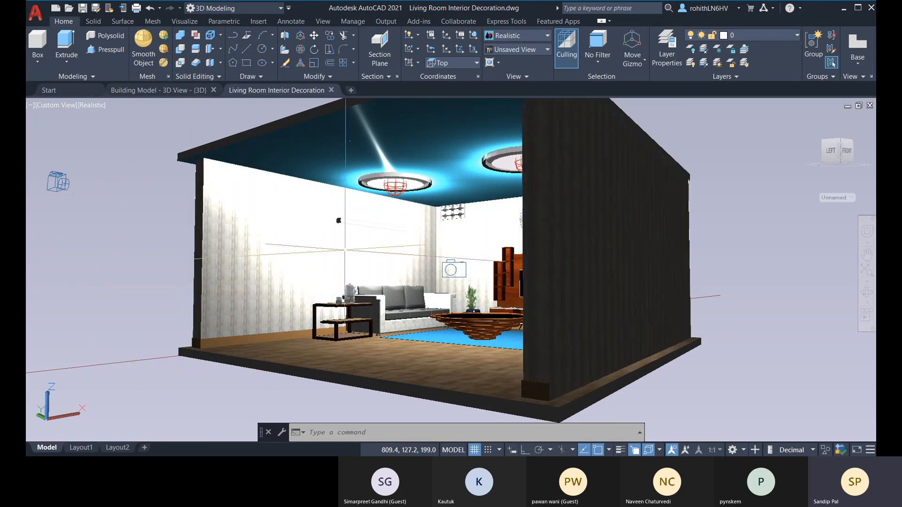
pyautogui.moveTo(256, 310); pyautogui.dragTo(266, 331, button='middle')
# Step: Switch to the Building Model - 3D View drawing and maximize its SE Isometric viewport
pyautogui.click(159, 88)
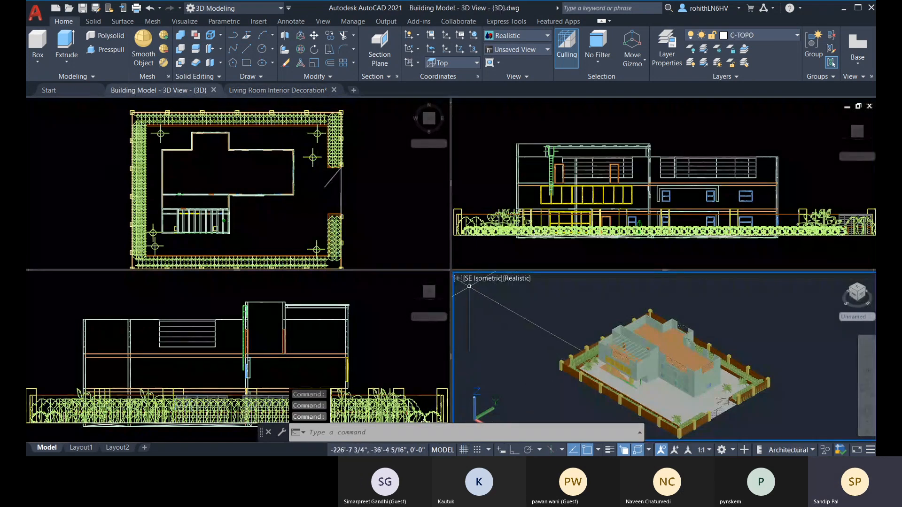
pyautogui.click(458, 278)
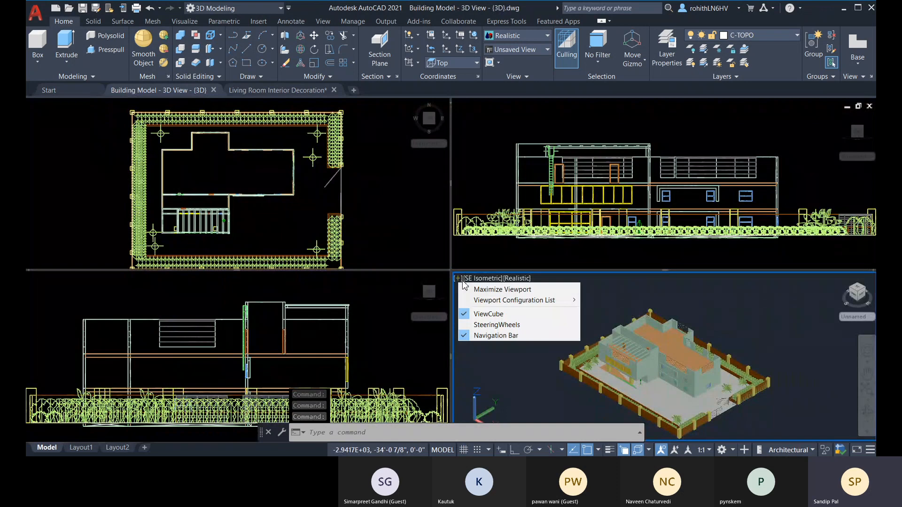
pyautogui.click(480, 290)
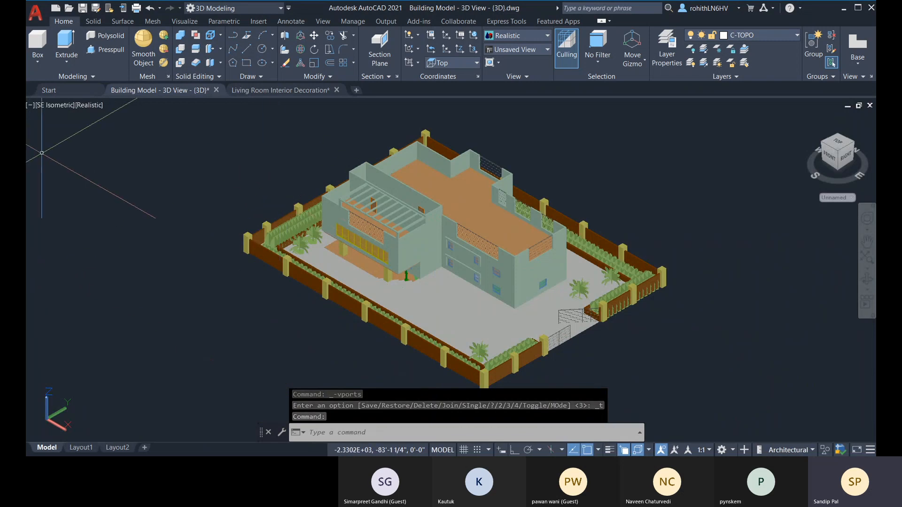
# Step: Set the sun status to On in the sun properties and turn off the default viewport lighting
pyautogui.click(184, 21)
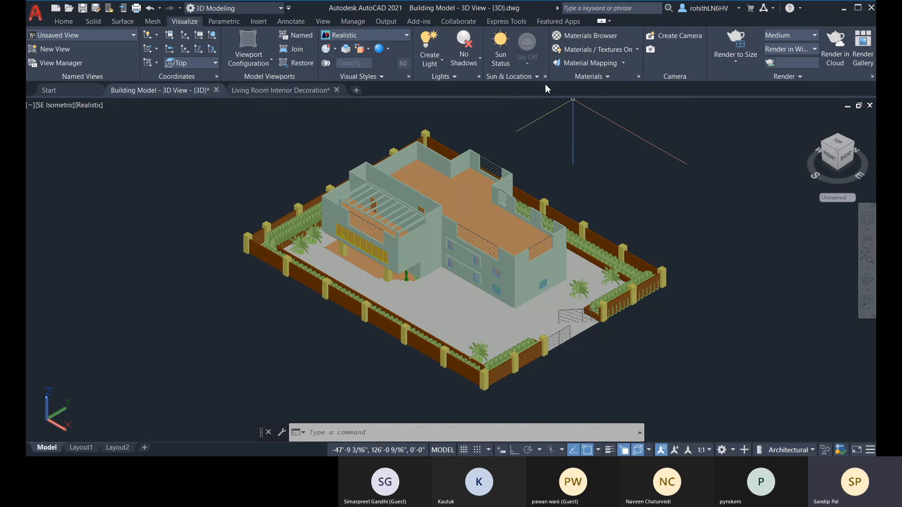
pyautogui.click(545, 76)
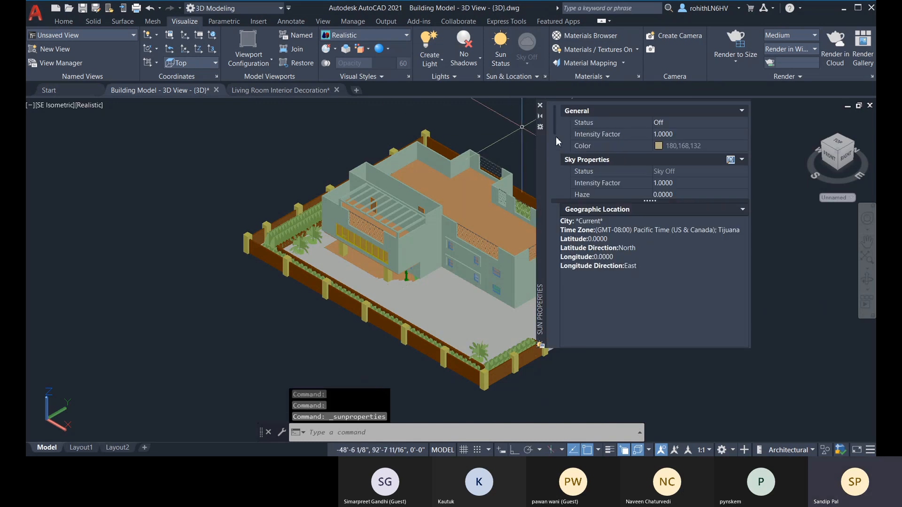
pyautogui.click(695, 123)
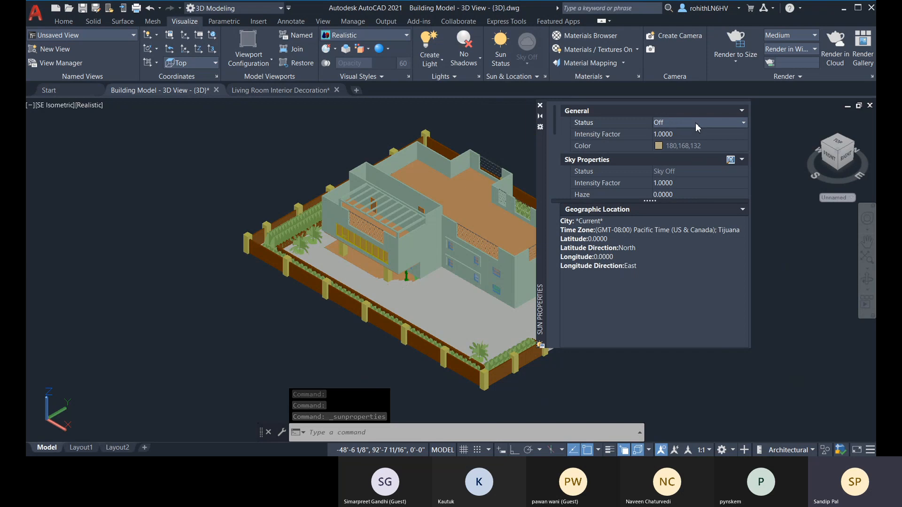
pyautogui.click(700, 122)
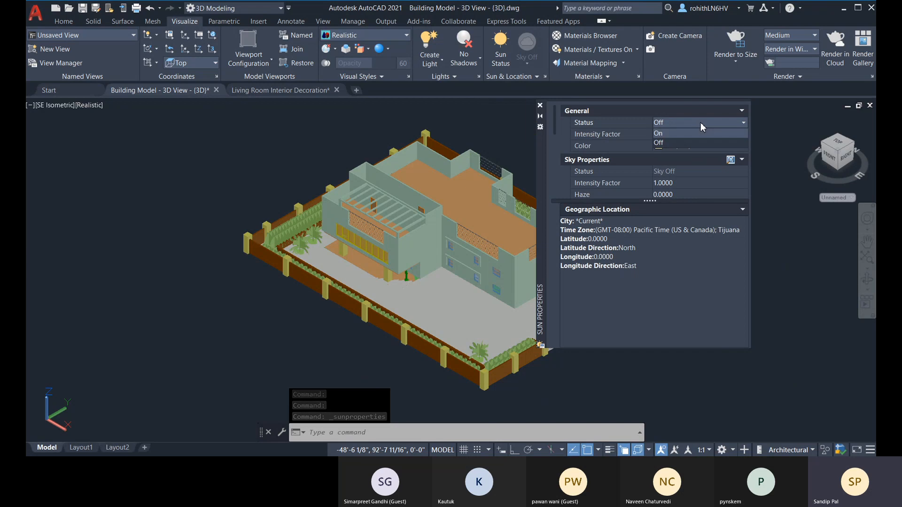
pyautogui.click(666, 133)
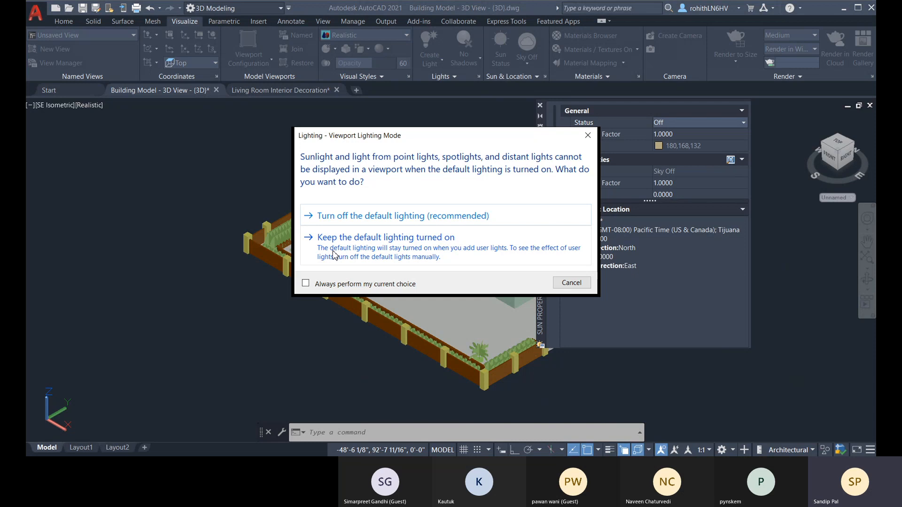
pyautogui.click(358, 221)
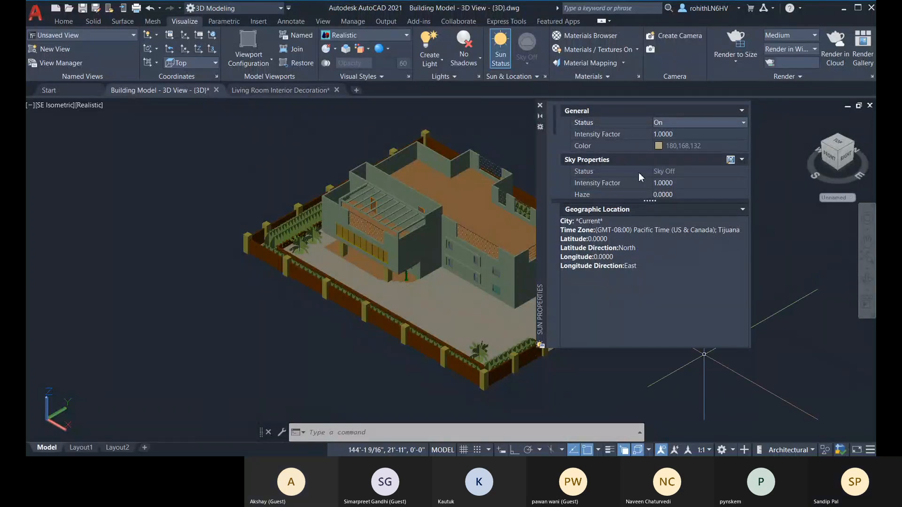
pyautogui.click(539, 105)
# Step: Change the building model's view projection to Perspective
pyautogui.moveTo(647, 332)
pyautogui.mouseDown(button='middle')
pyautogui.moveTo(670, 316)
pyautogui.moveTo(643, 336)
pyautogui.mouseUp(button='middle')
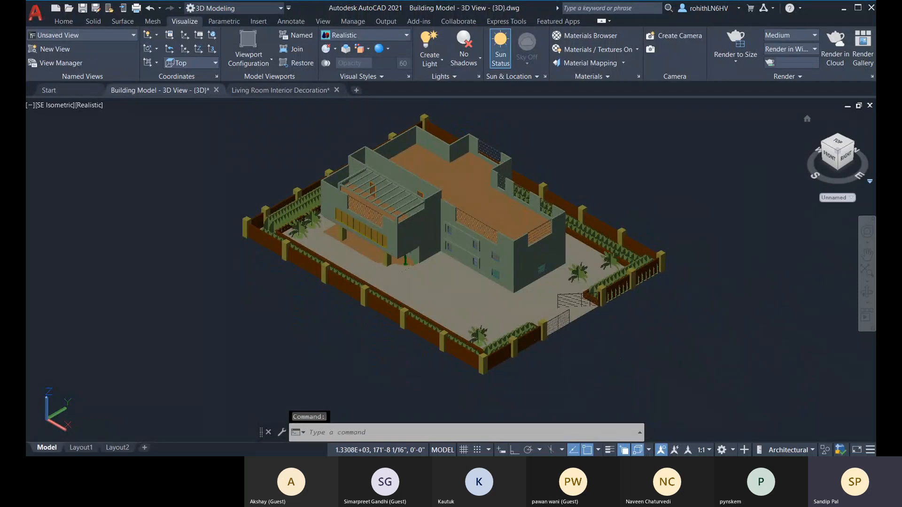
pyautogui.click(870, 182)
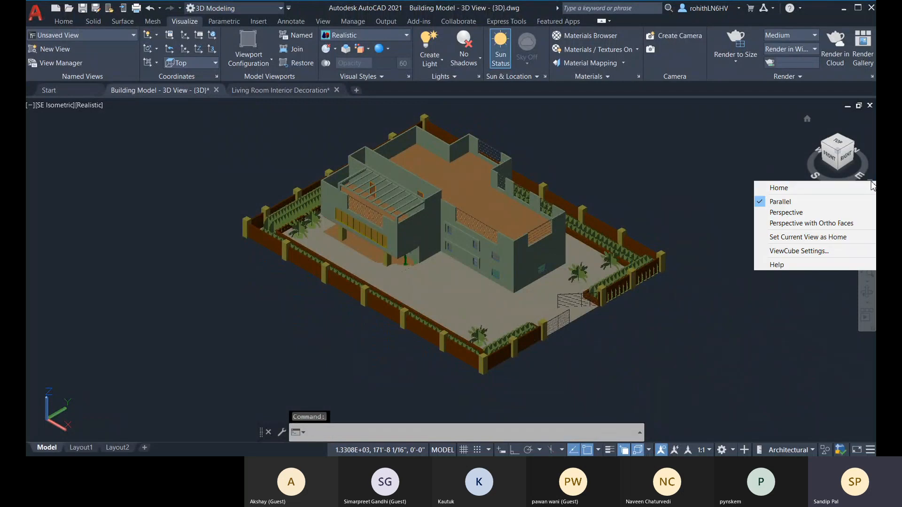
pyautogui.click(762, 217)
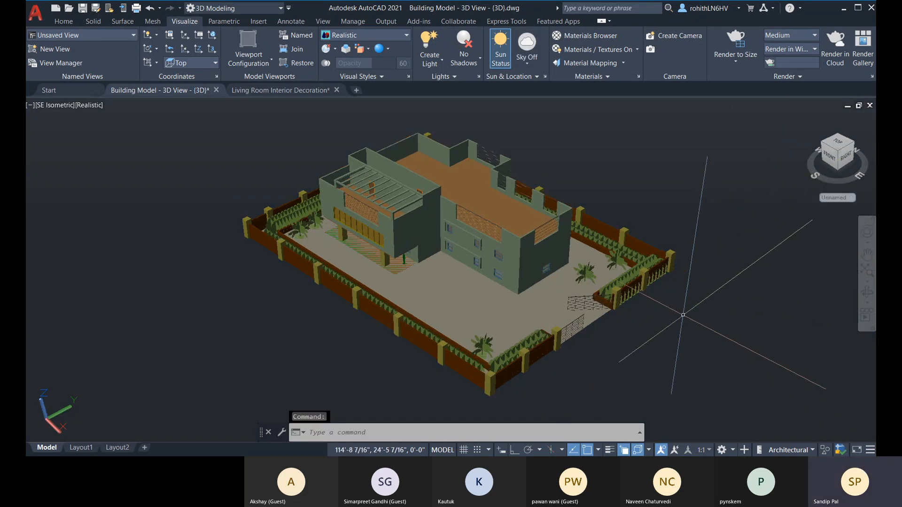
# Step: Apply Sky Background and Illumination and orbit below the building model to view the sky and sun
pyautogui.click(531, 63)
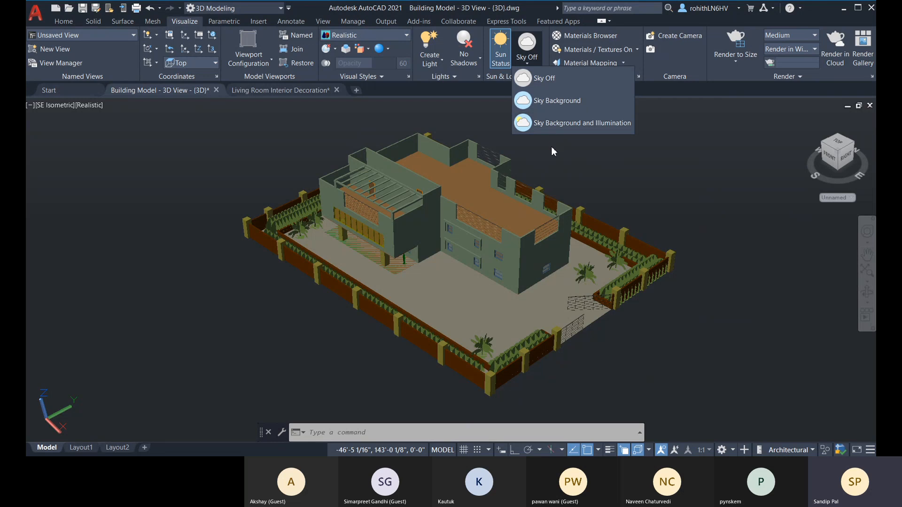
pyautogui.click(545, 123)
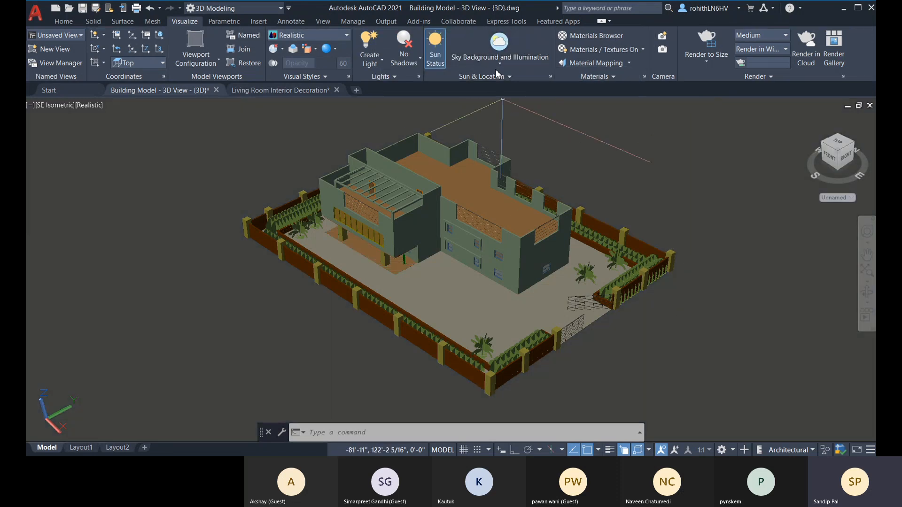
pyautogui.keyDown('shift'); pyautogui.moveTo(661, 164); pyautogui.dragTo(545, 89, button='middle'); pyautogui.keyUp('shift')
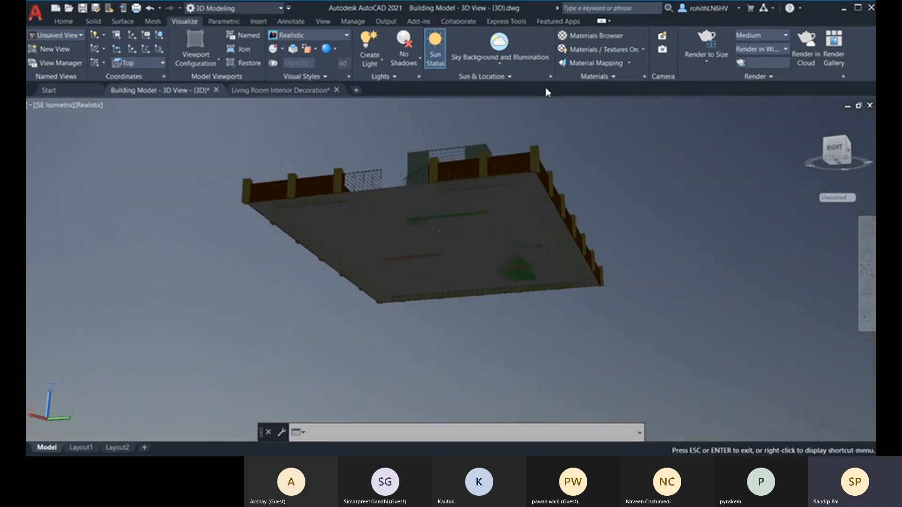
pyautogui.keyDown('shift'); pyautogui.moveTo(637, 171); pyautogui.dragTo(574, 151, button='middle'); pyautogui.keyUp('shift')
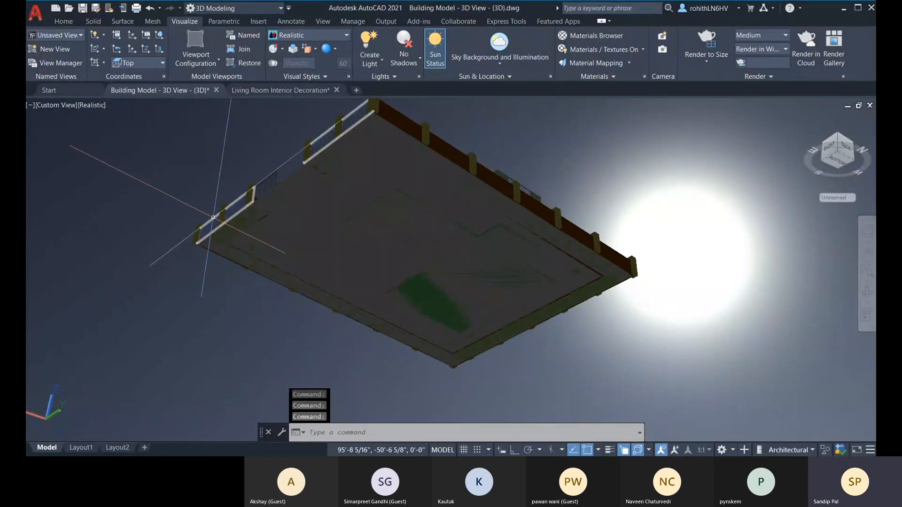
# Step: Turn on Full Shadows and return to an elevated view of the building
pyautogui.click(411, 63)
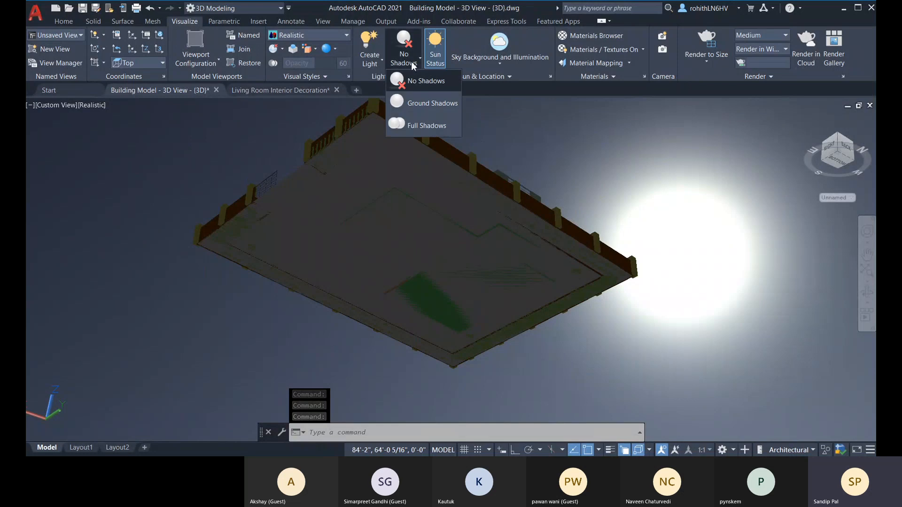
pyautogui.click(410, 127)
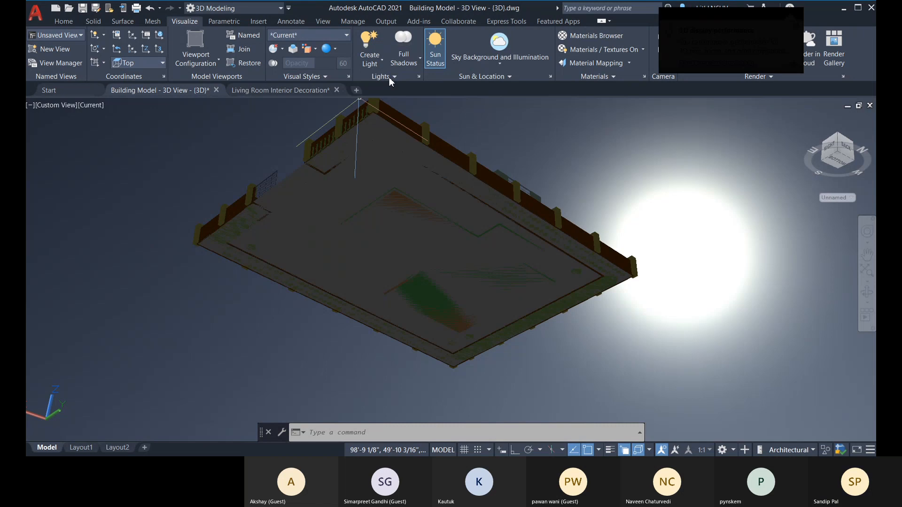
pyautogui.keyDown('shift'); pyautogui.moveTo(591, 173); pyautogui.dragTo(282, 282, button='middle'); pyautogui.keyUp('shift')
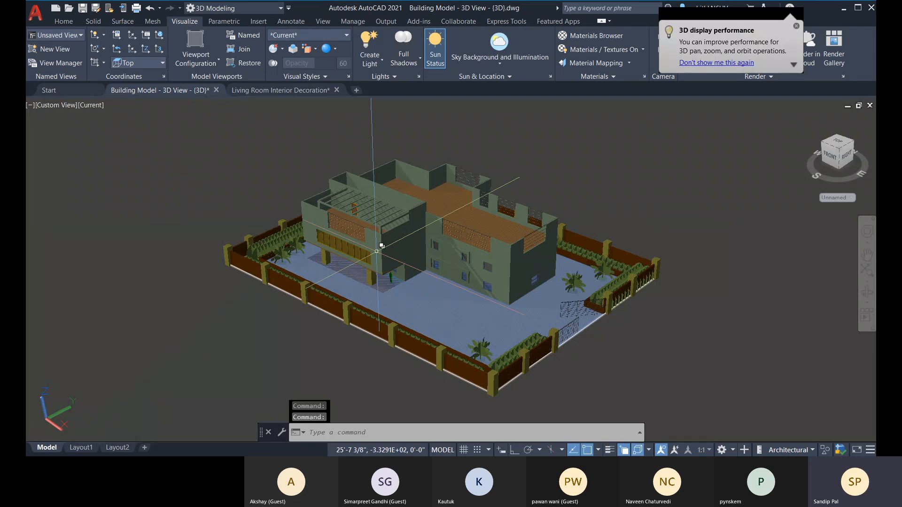
pyautogui.click(413, 60)
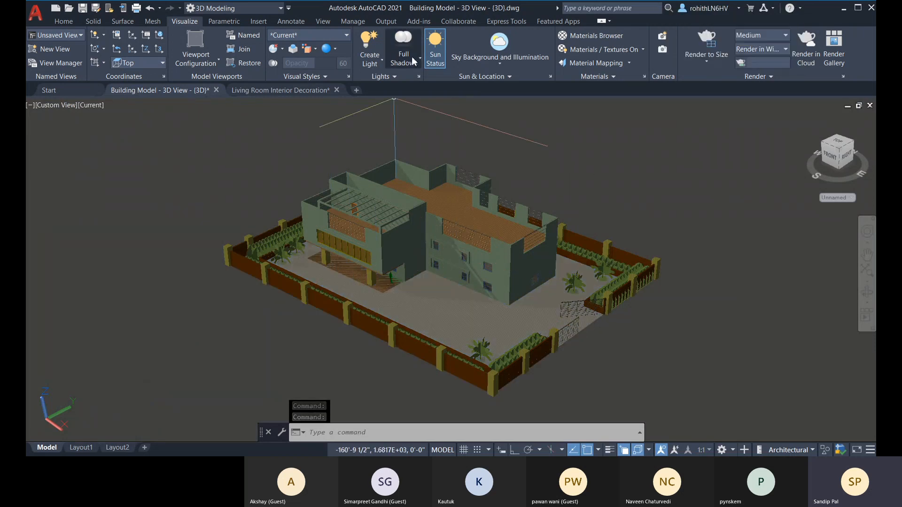
pyautogui.click(413, 60)
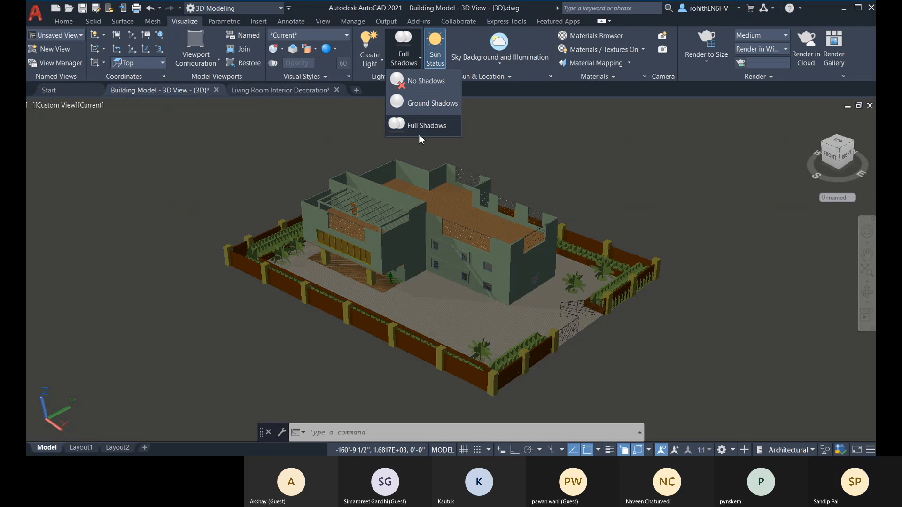
pyautogui.click(490, 130)
pyautogui.moveTo(583, 203); pyautogui.dragTo(553, 227, button='middle')
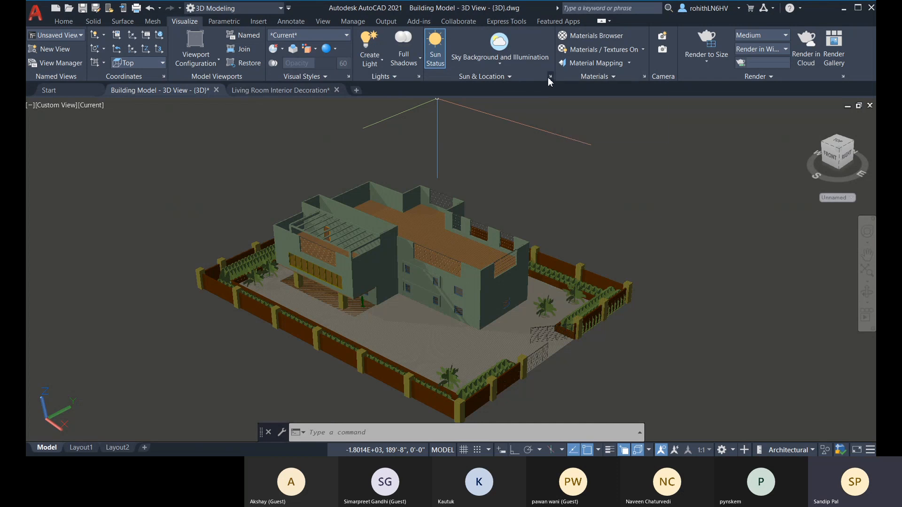
# Step: Examine the options for setting the geographic location and the sun's intensity, sky, horizon and sun disk properties
pyautogui.click(500, 77)
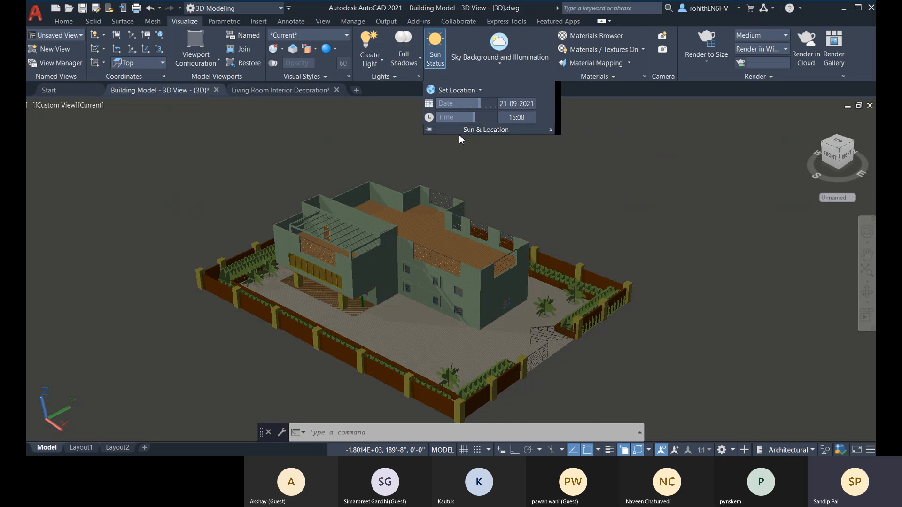
pyautogui.click(480, 91)
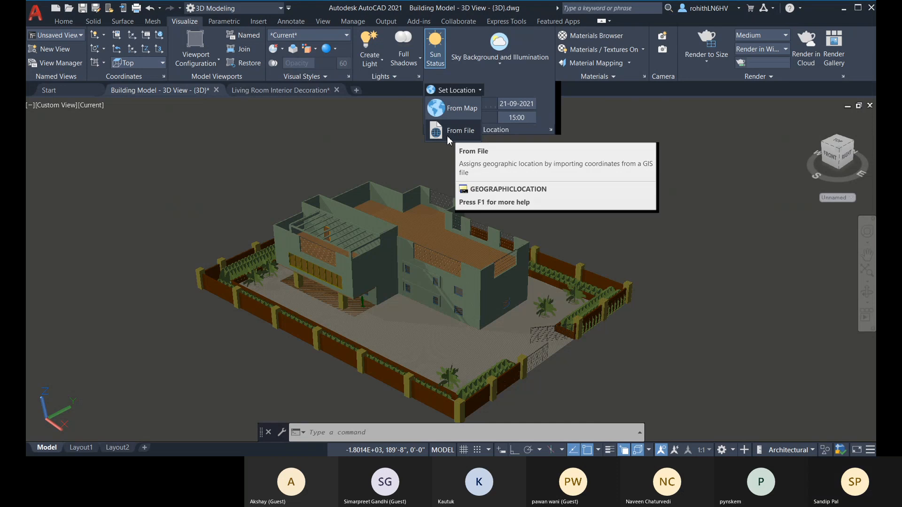
pyautogui.click(510, 81)
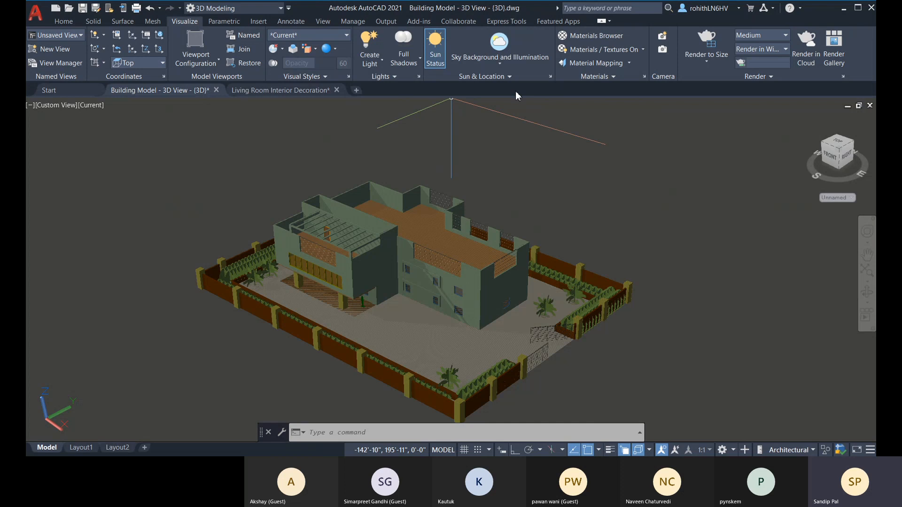
pyautogui.click(550, 77)
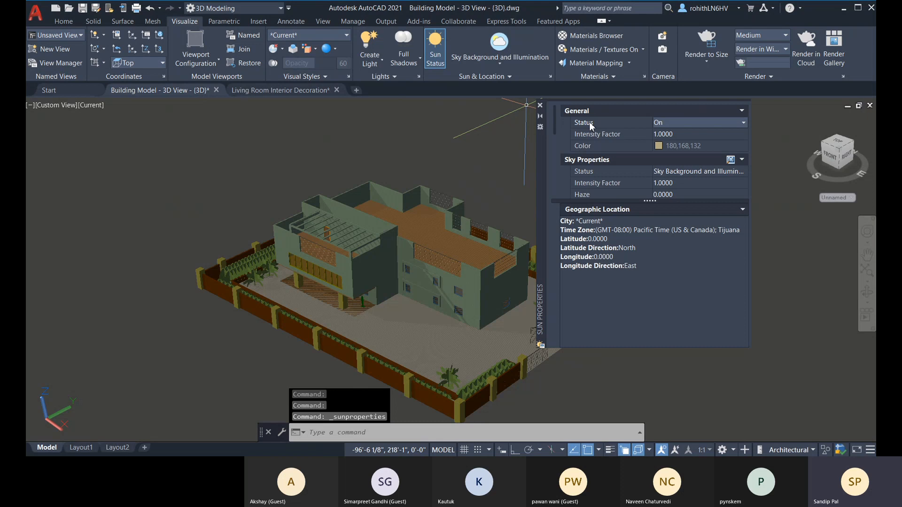
pyautogui.click(670, 133)
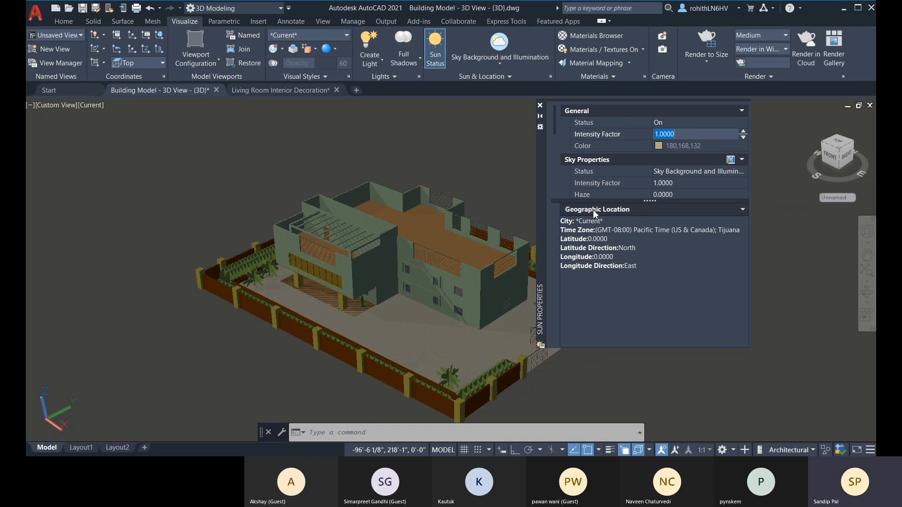
pyautogui.moveTo(611, 200); pyautogui.dragTo(609, 249)
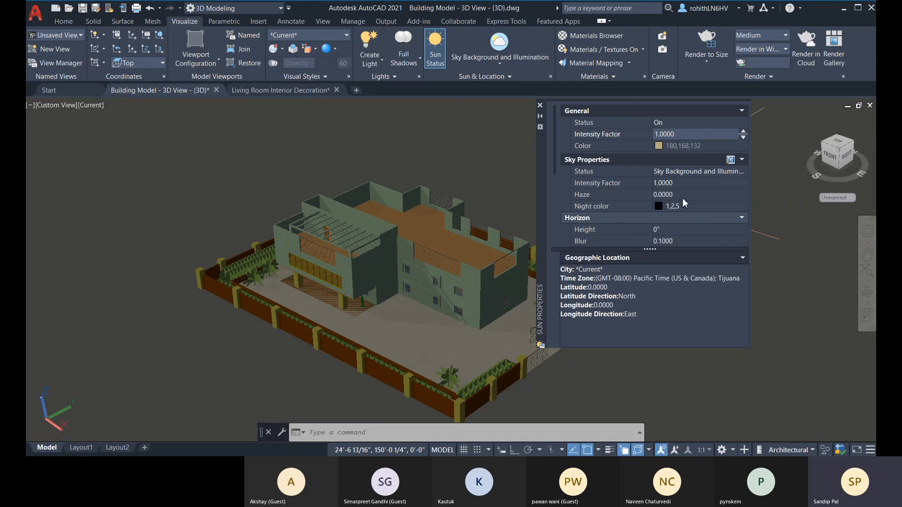
pyautogui.scroll(-3, 606, 206)
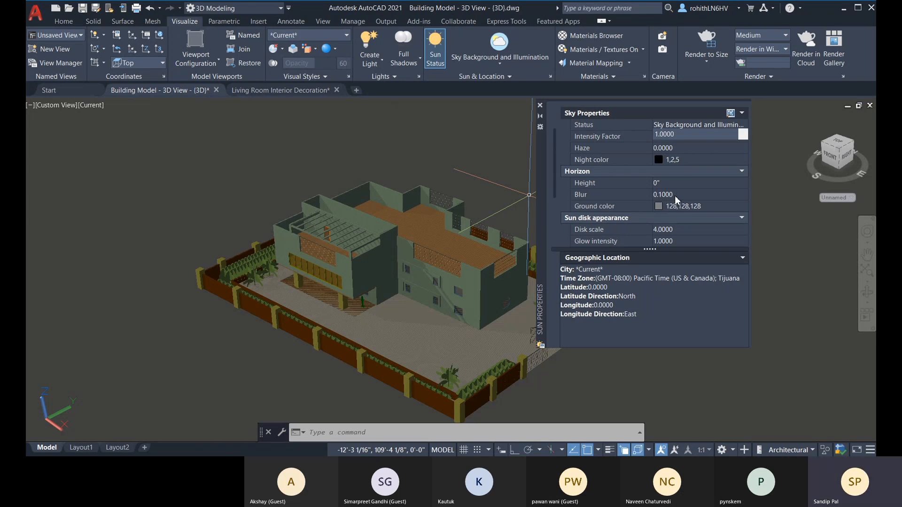
pyautogui.moveTo(484, 347); pyautogui.dragTo(478, 338, button='middle')
pyautogui.press('Escape')
pyautogui.keyDown('shift'); pyautogui.moveTo(278, 376); pyautogui.dragTo(277, 314, button='middle'); pyautogui.keyUp('shift')
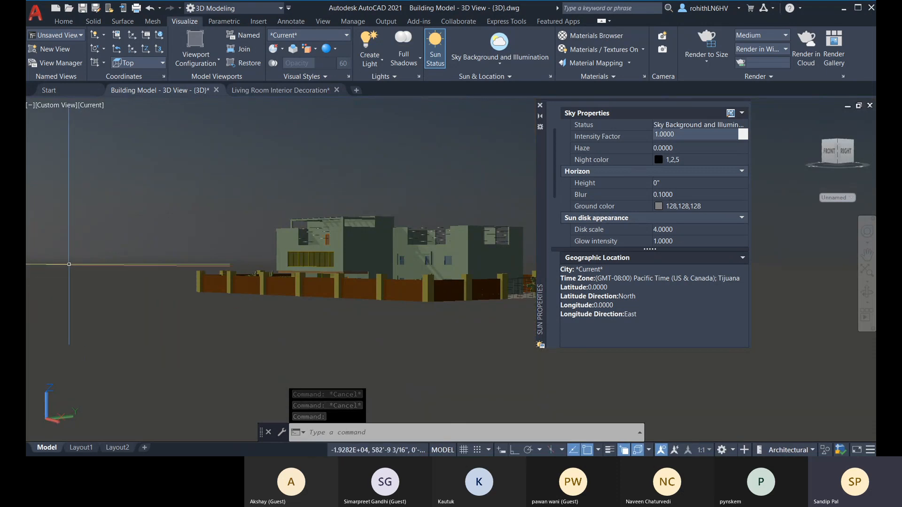
pyautogui.moveTo(75, 267); pyautogui.dragTo(153, 264, button='middle')
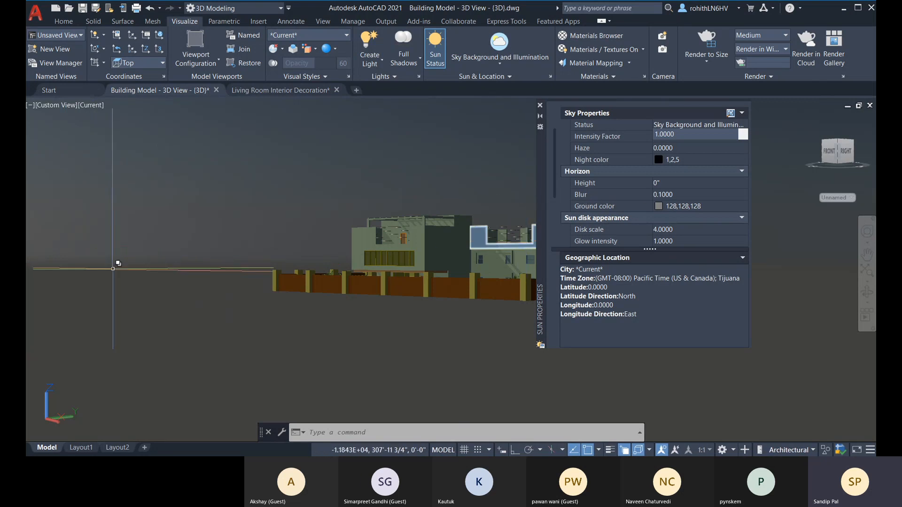
pyautogui.moveTo(125, 264); pyautogui.dragTo(127, 282, button='middle')
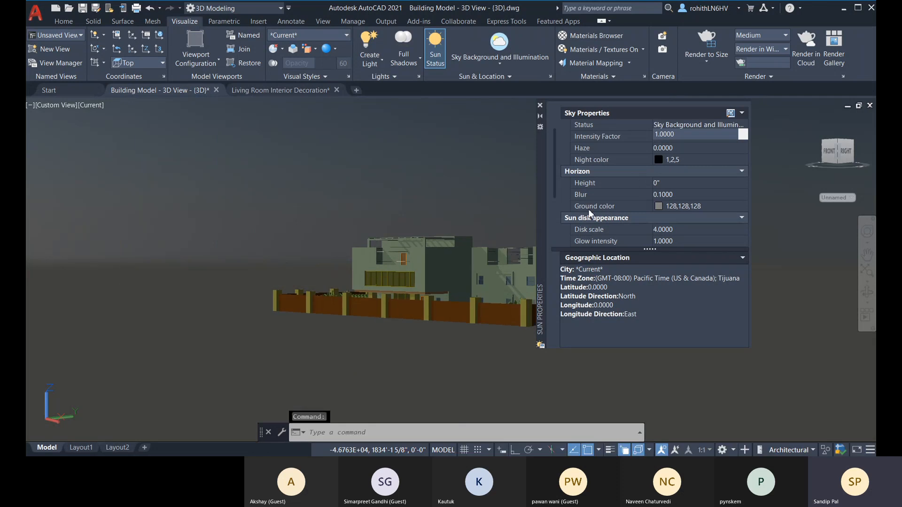
pyautogui.moveTo(195, 272); pyautogui.dragTo(183, 297, button='middle')
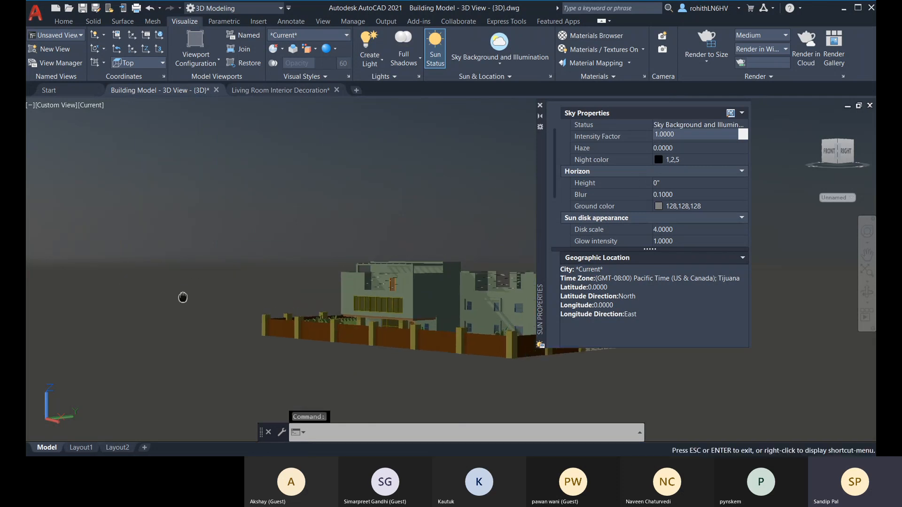
pyautogui.press('Escape')
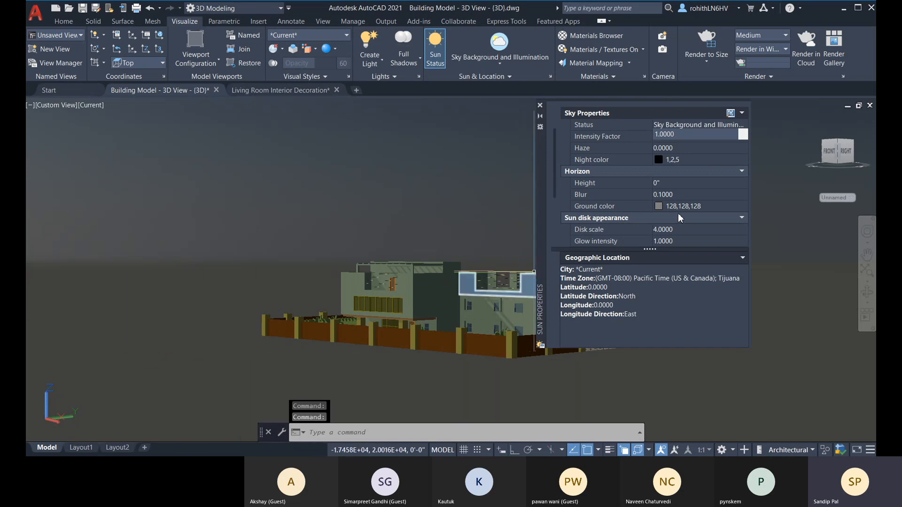
# Step: Orbit below the building until the sun is in view and set the sun's disk scale to 2
pyautogui.scroll(-3, 608, 222)
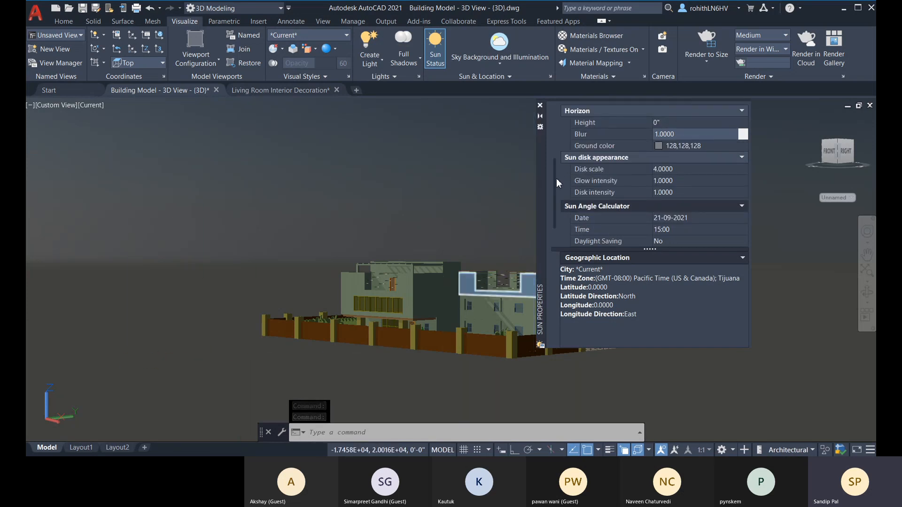
pyautogui.keyDown('shift'); pyautogui.moveTo(166, 262); pyautogui.dragTo(73, 213, button='middle'); pyautogui.keyUp('shift')
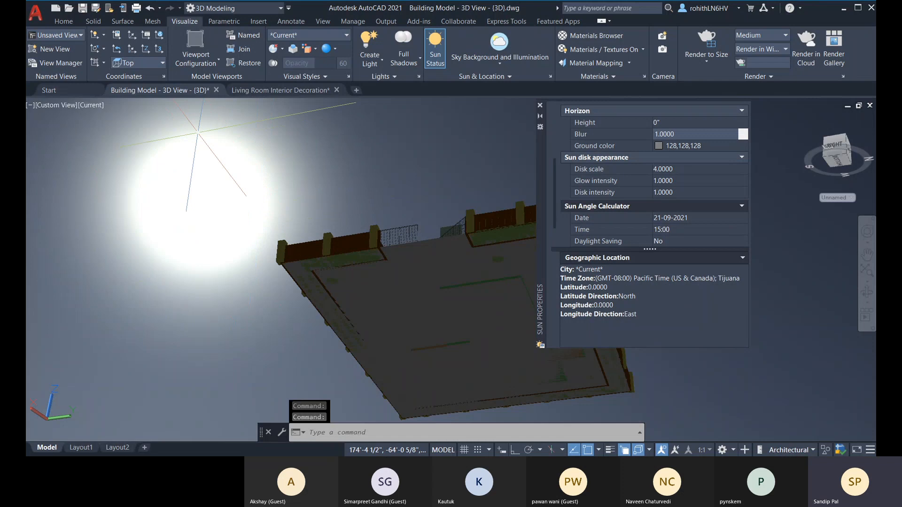
pyautogui.click(659, 170)
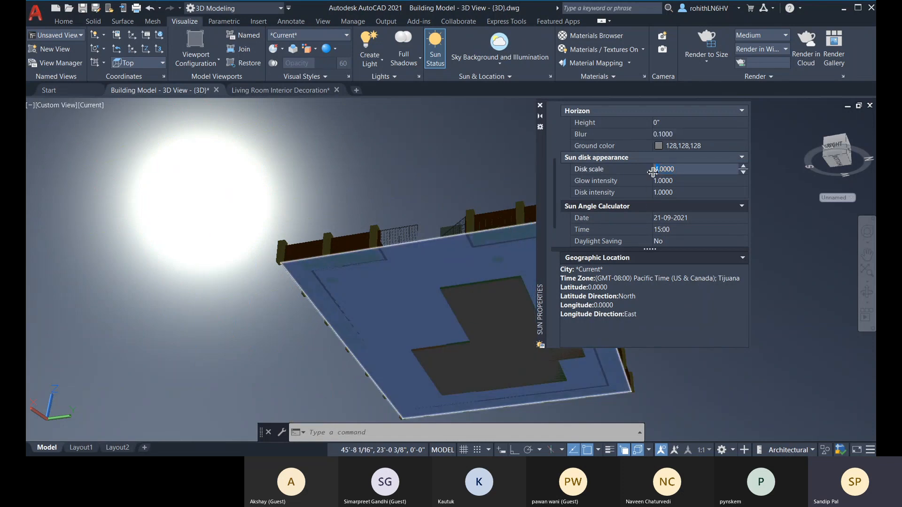
pyautogui.click(684, 180)
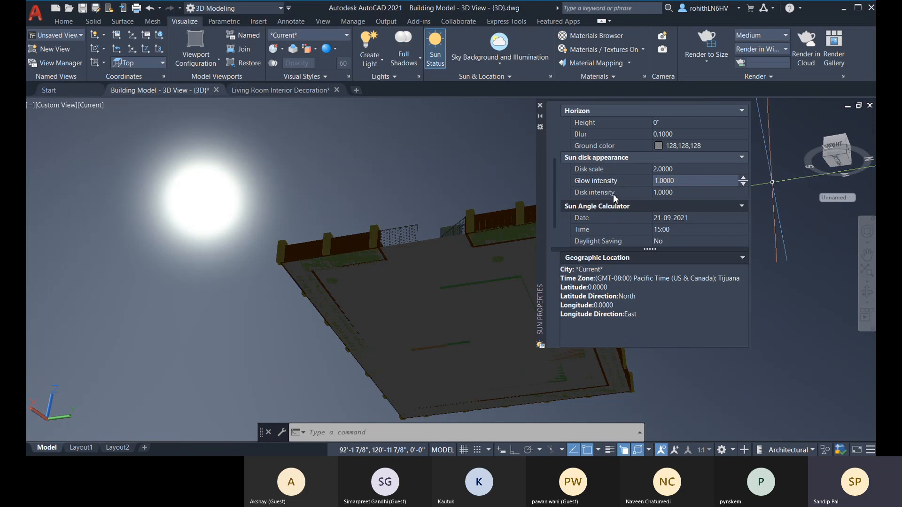
# Step: Try a sun glow intensity of 10, and set it back to 1
pyautogui.moveTo(659, 180); pyautogui.dragTo(641, 185)
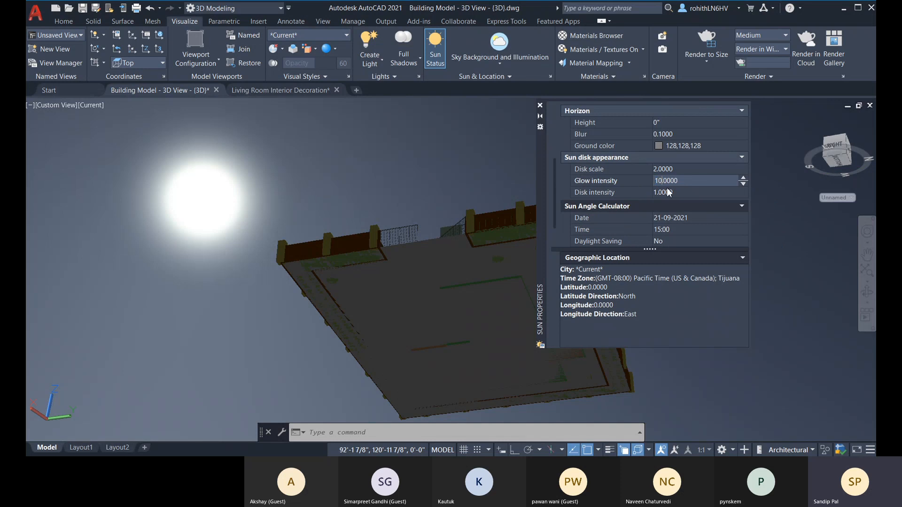
pyautogui.click(688, 193)
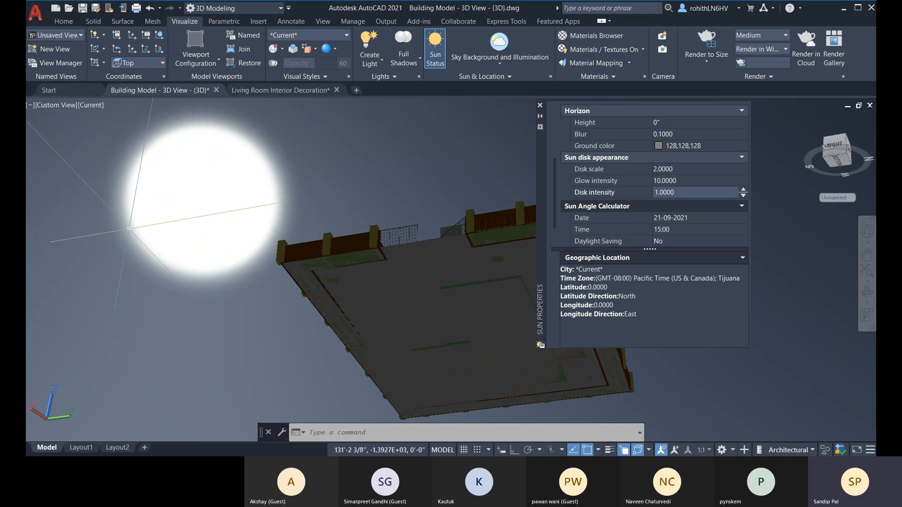
pyautogui.click(661, 181)
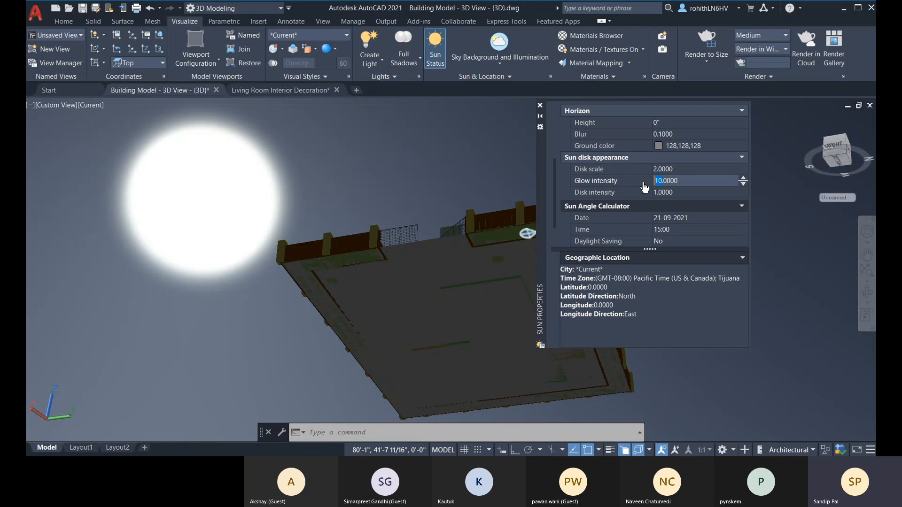
pyautogui.click(681, 193)
# Step: Set both the disk scale and the disk intensity of the sun to 5
pyautogui.click(686, 170)
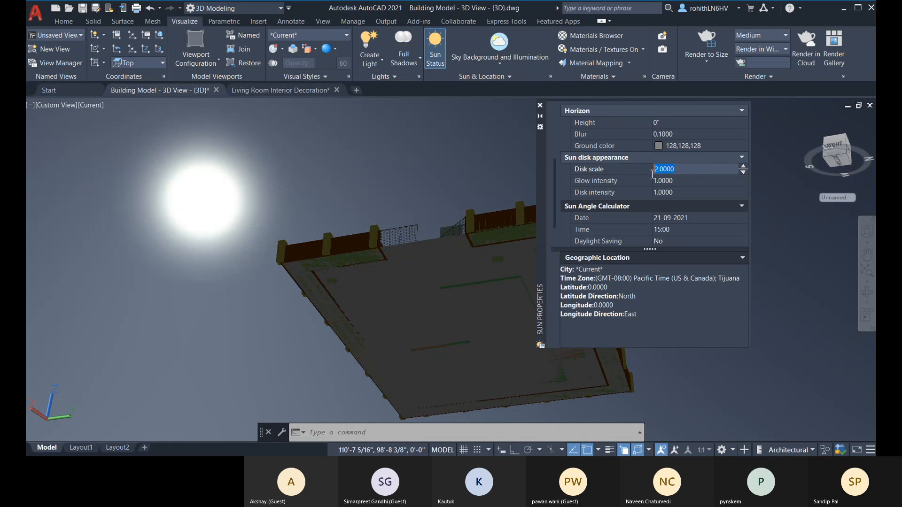
pyautogui.write('5')
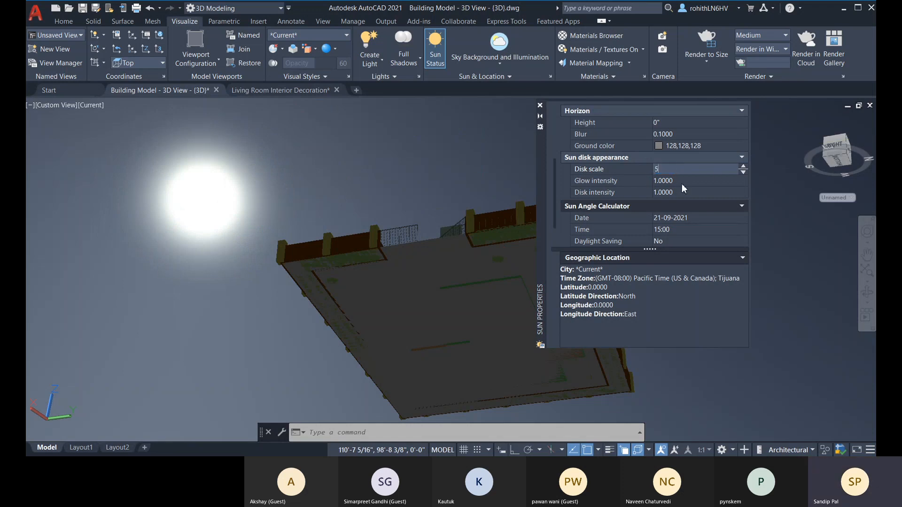
pyautogui.click(679, 192)
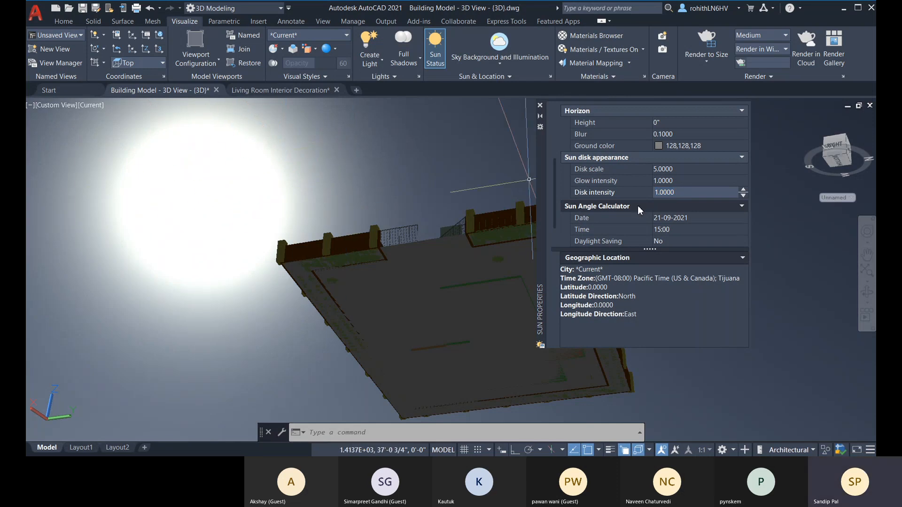
pyautogui.click(682, 194)
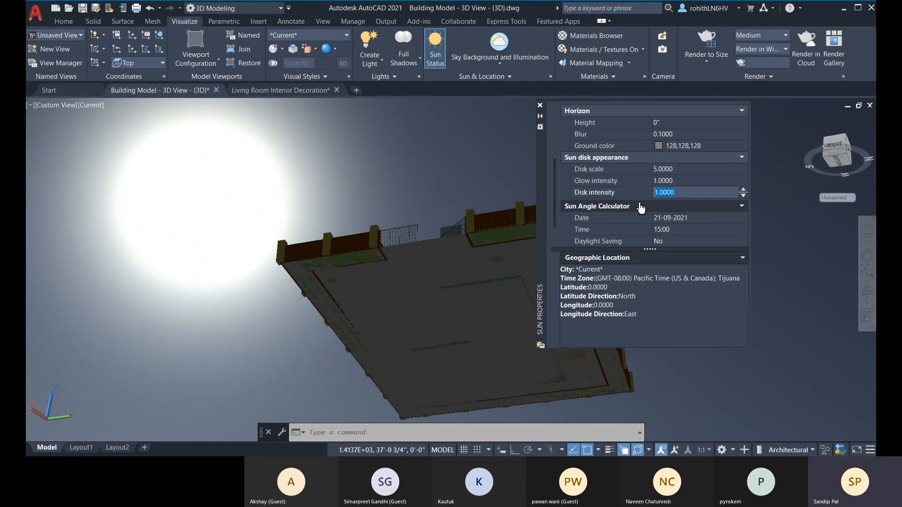
pyautogui.write('5')
pyautogui.click(709, 181)
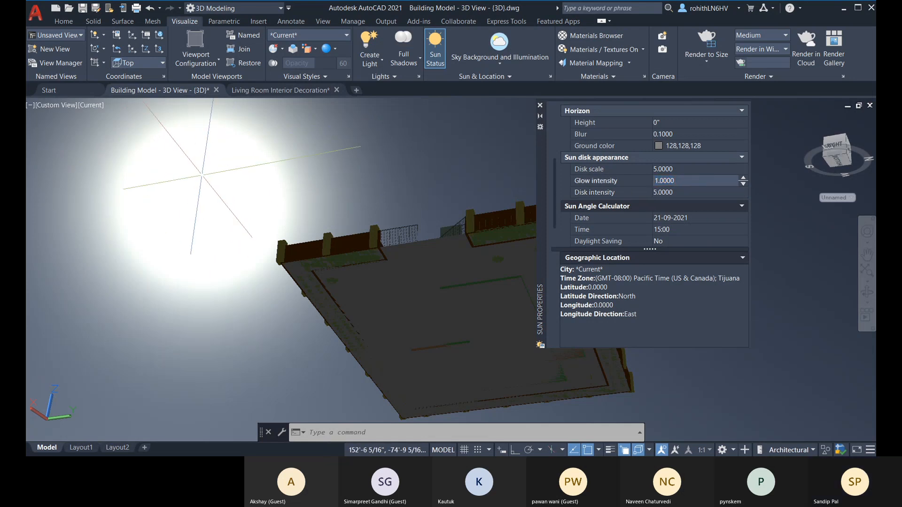
pyautogui.click(208, 169)
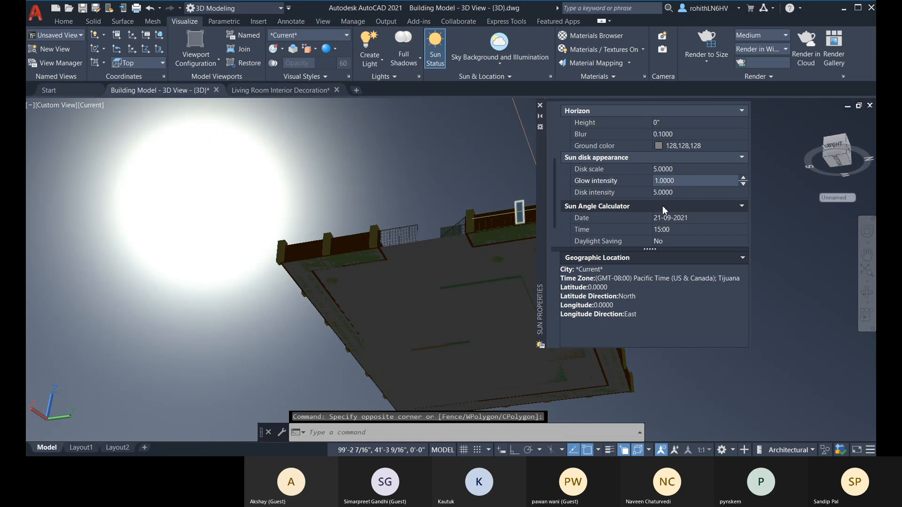
# Step: Set the sun's disk intensity to 1 and its disk scale to 1
pyautogui.click(681, 192)
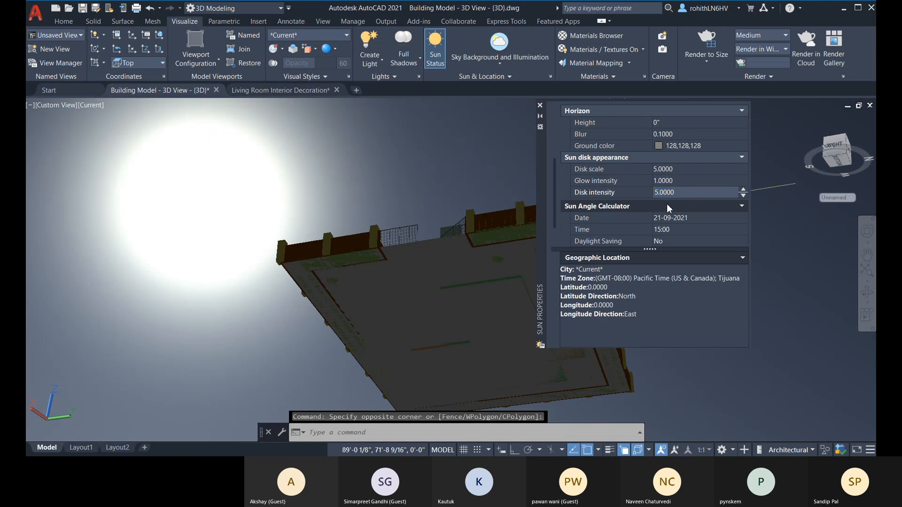
pyautogui.write('1')
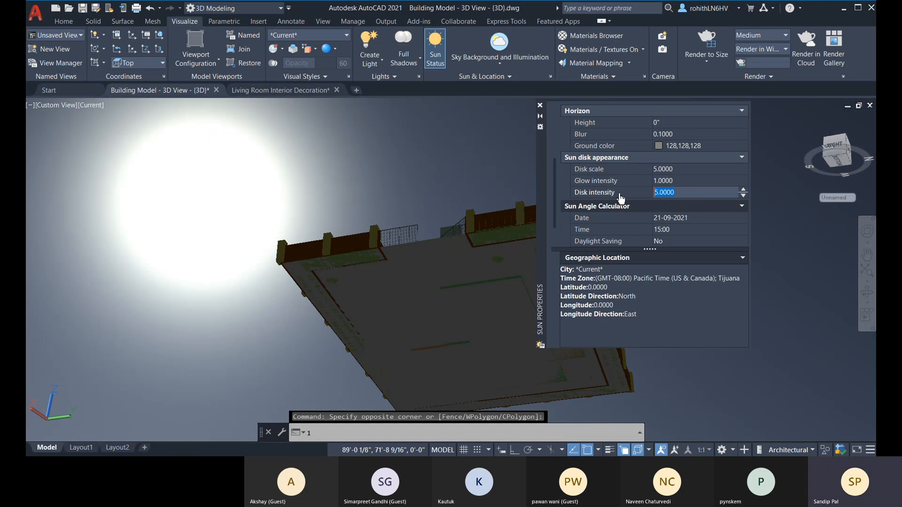
pyautogui.press('Return')
pyautogui.click(683, 170)
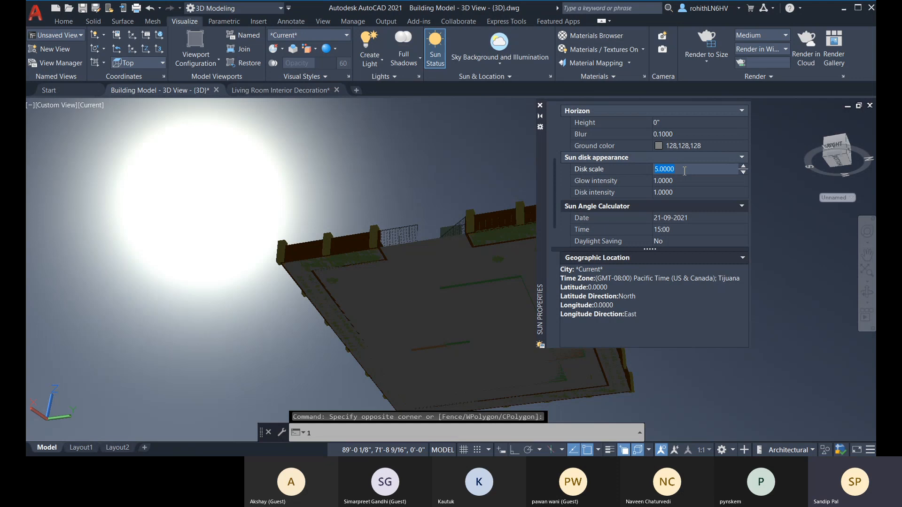
pyautogui.write('1')
pyautogui.press('Tab')
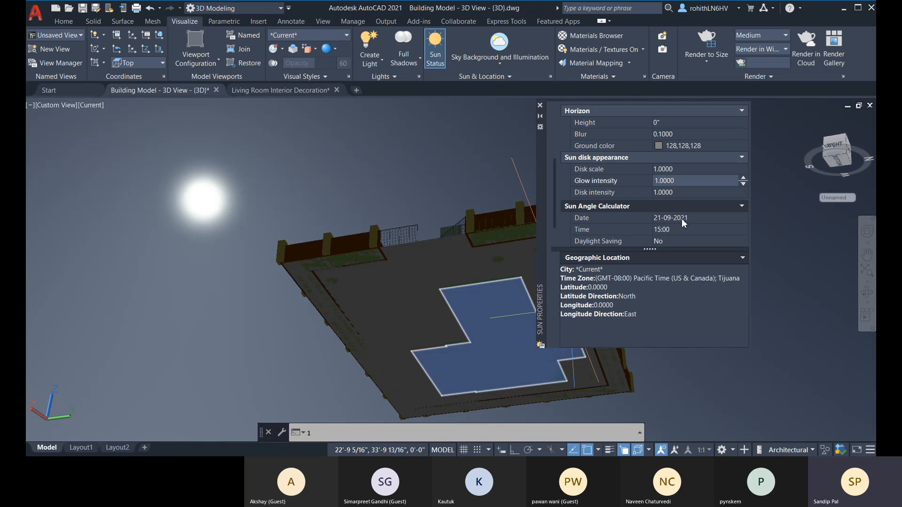
# Step: Try to choose 24 May 2021 as the date for the sun angle calculation
pyautogui.click(670, 219)
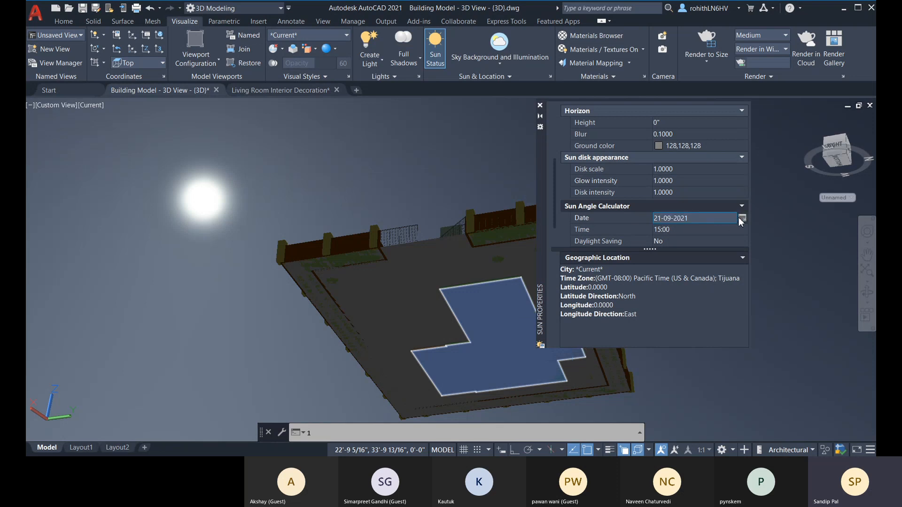
pyautogui.click(742, 218)
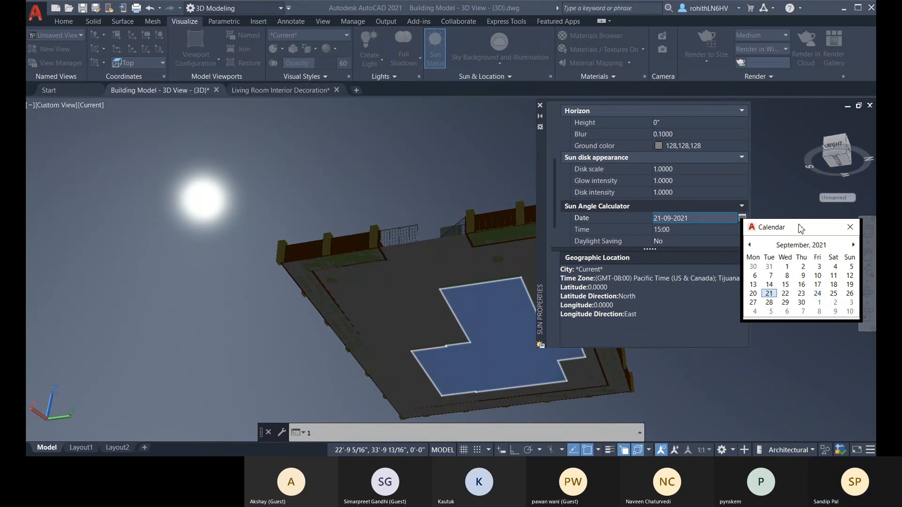
pyautogui.moveTo(801, 229); pyautogui.dragTo(712, 211)
pyautogui.click(661, 227)
pyautogui.click(661, 227)
pyautogui.click(661, 227)
pyautogui.click(661, 228)
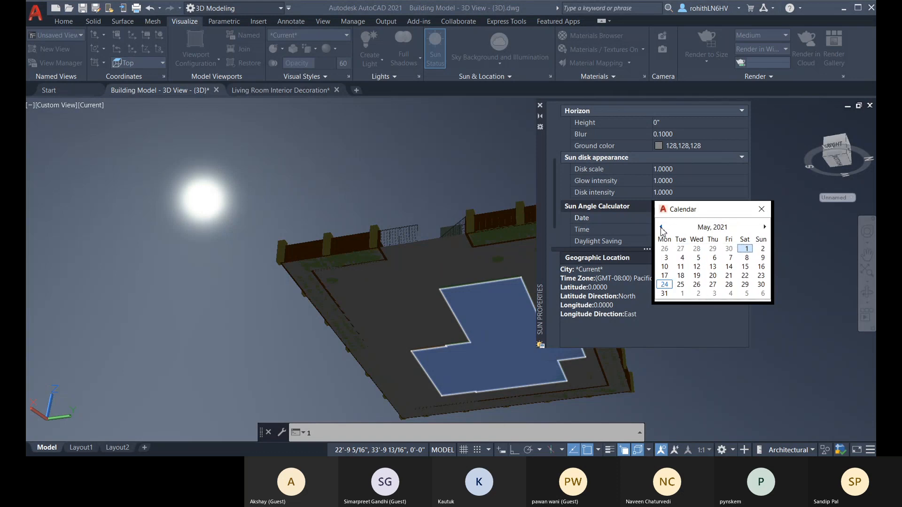
pyautogui.click(665, 286)
pyautogui.click(761, 209)
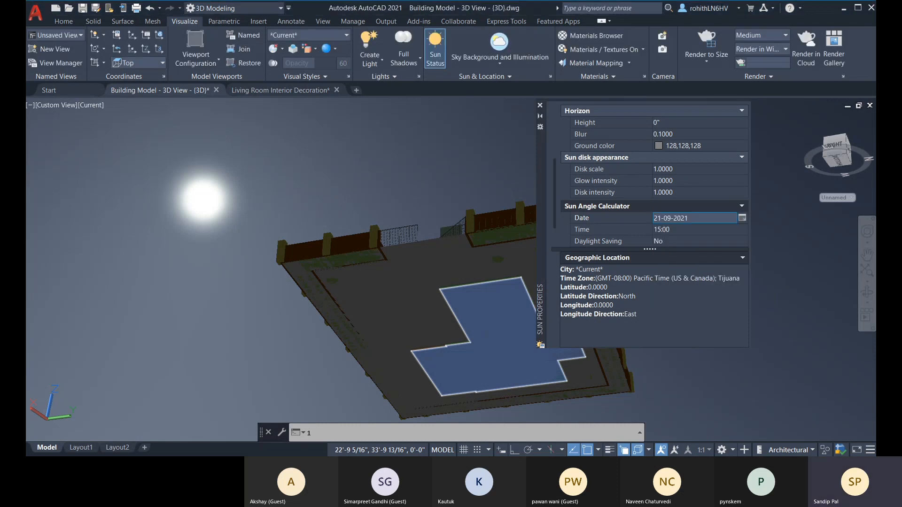
# Step: Set the sun angle calculator's date to 24-05-2021
pyautogui.click(741, 218)
pyautogui.click(752, 245)
pyautogui.click(752, 245)
pyautogui.click(752, 245)
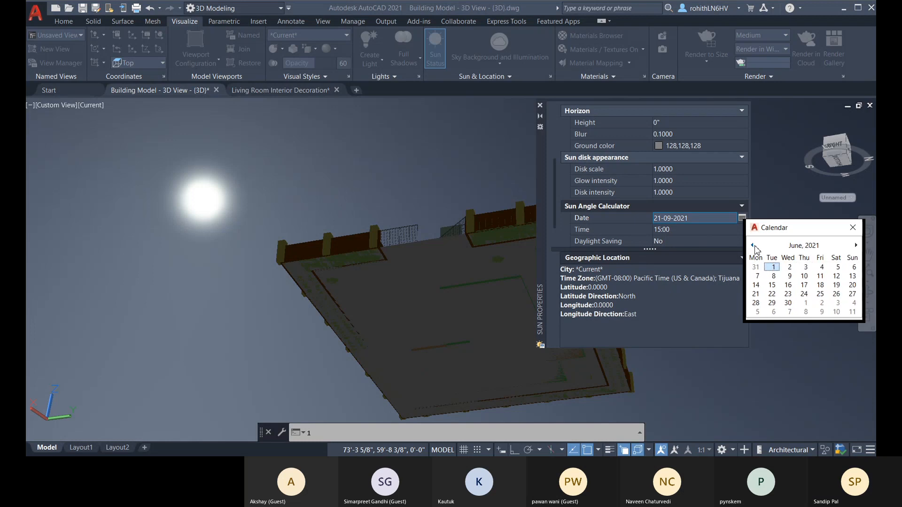
pyautogui.click(753, 245)
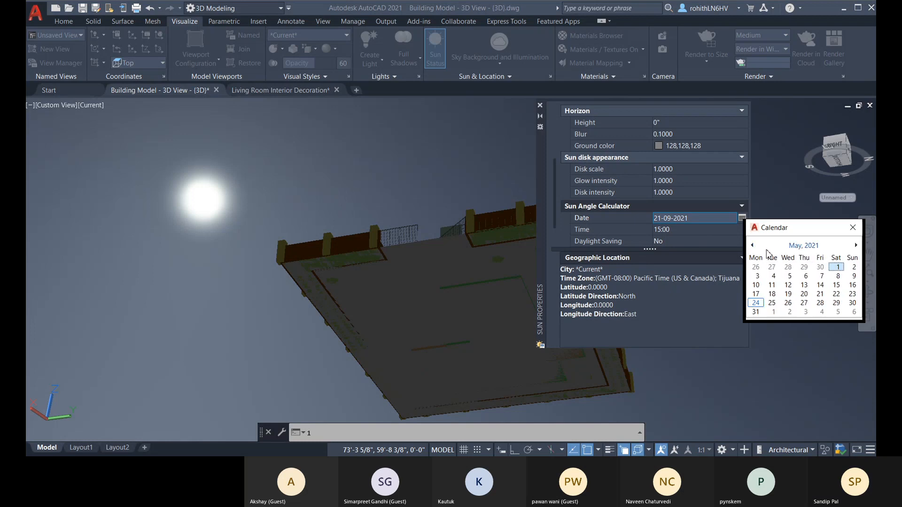
pyautogui.click(755, 303)
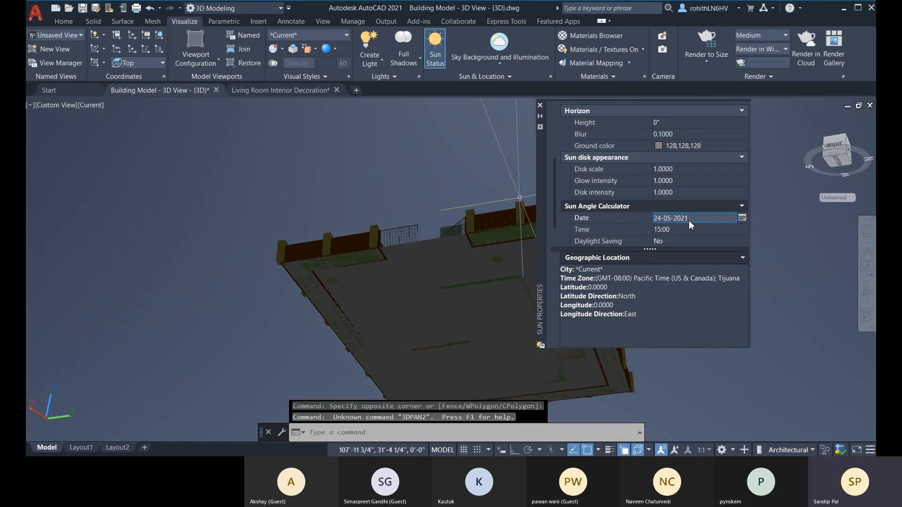
# Step: Set the sun angle calculator's time to 11:45
pyautogui.click(727, 230)
pyautogui.click(742, 229)
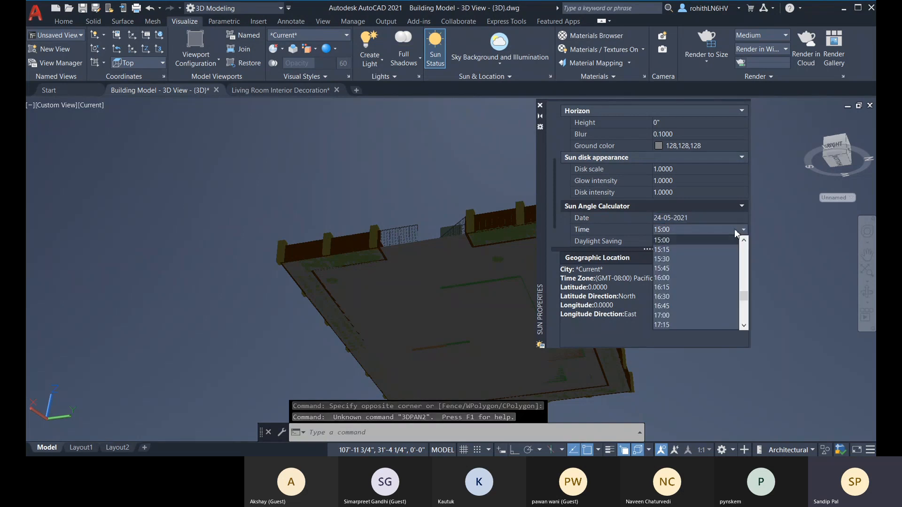
pyautogui.scroll(3, 682, 283)
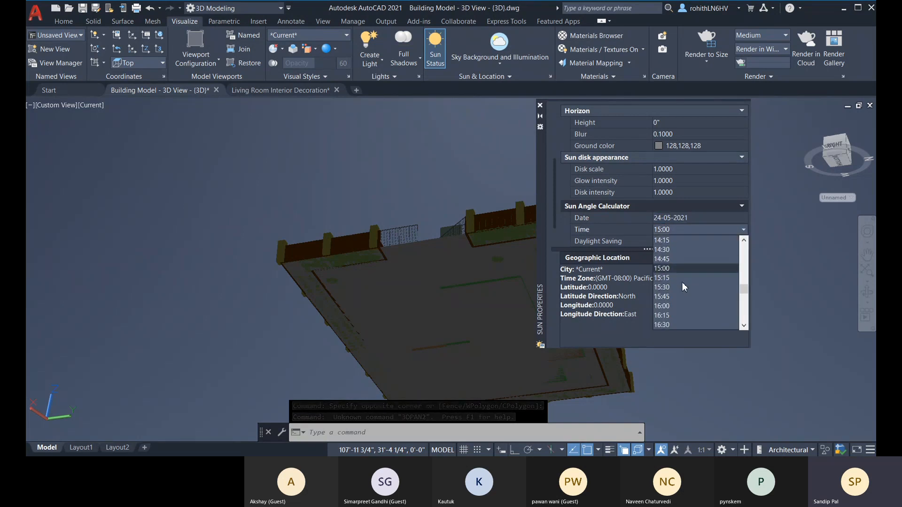
pyautogui.scroll(3, 699, 271)
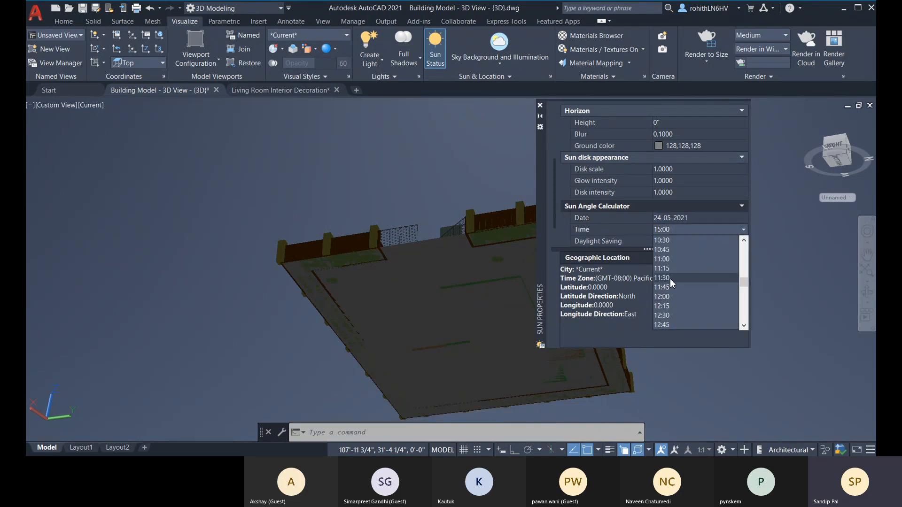
pyautogui.click(669, 286)
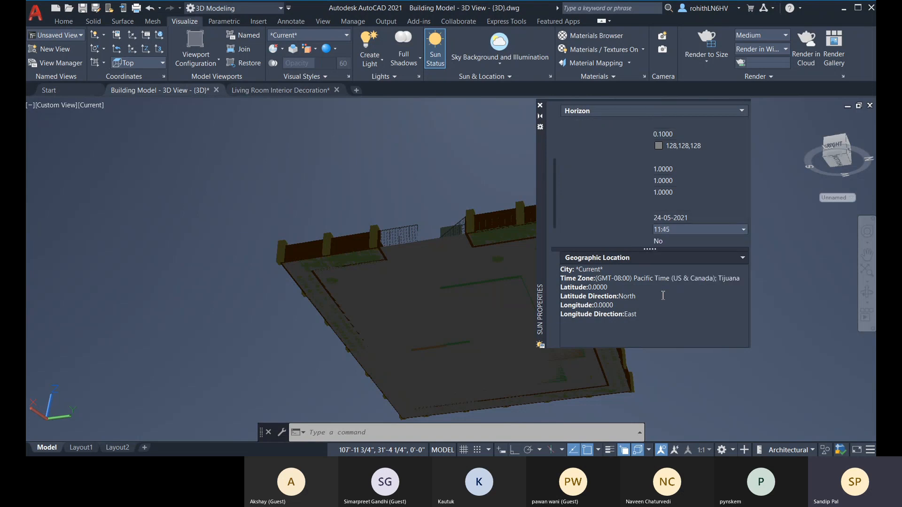
# Step: Close the sun properties and orbit back to an elevated corner view of the whole building and its compound wall
pyautogui.moveTo(394, 212); pyautogui.dragTo(314, 268, button='middle')
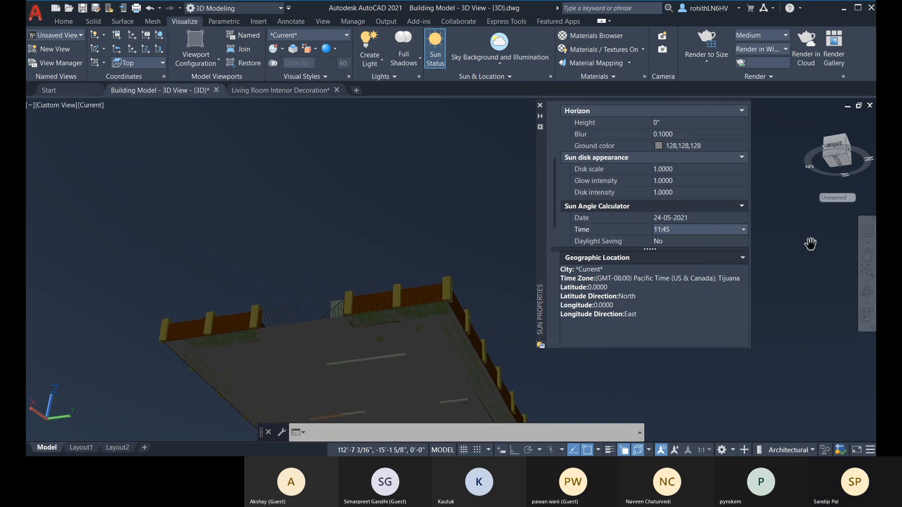
pyautogui.scroll(-2, 739, 240)
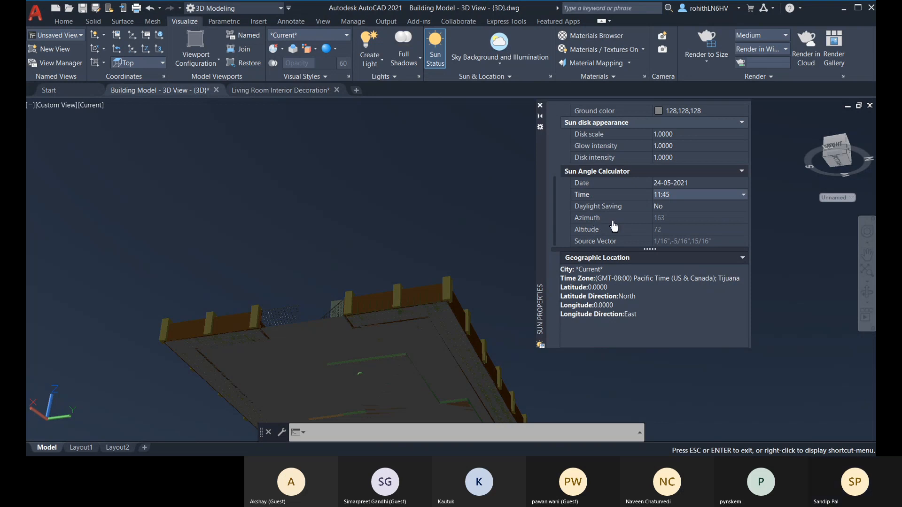
pyautogui.click(540, 106)
pyautogui.moveTo(540, 205); pyautogui.dragTo(583, 190)
pyautogui.keyDown('shift'); pyautogui.moveTo(583, 190); pyautogui.dragTo(547, 188, button='middle'); pyautogui.keyUp('shift')
pyautogui.keyDown('shift'); pyautogui.moveTo(530, 199); pyautogui.dragTo(231, 337, button='middle'); pyautogui.keyUp('shift')
pyautogui.moveTo(431, 258); pyautogui.dragTo(494, 185, button='middle')
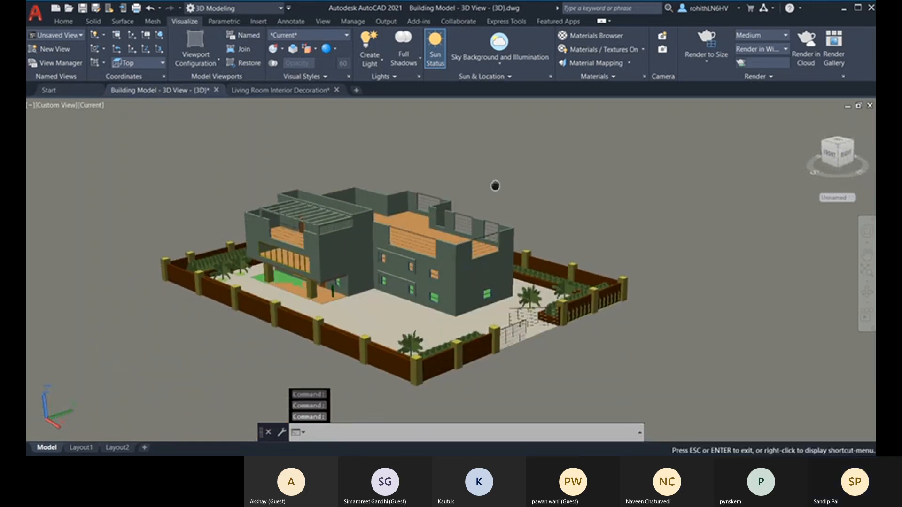
# Step: Turn on the render environment and set its image based lighting to Village
pyautogui.scroll(2, 500, 187)
pyautogui.keyDown('shift'); pyautogui.moveTo(531, 188); pyautogui.dragTo(474, 202, button='middle'); pyautogui.keyUp('shift')
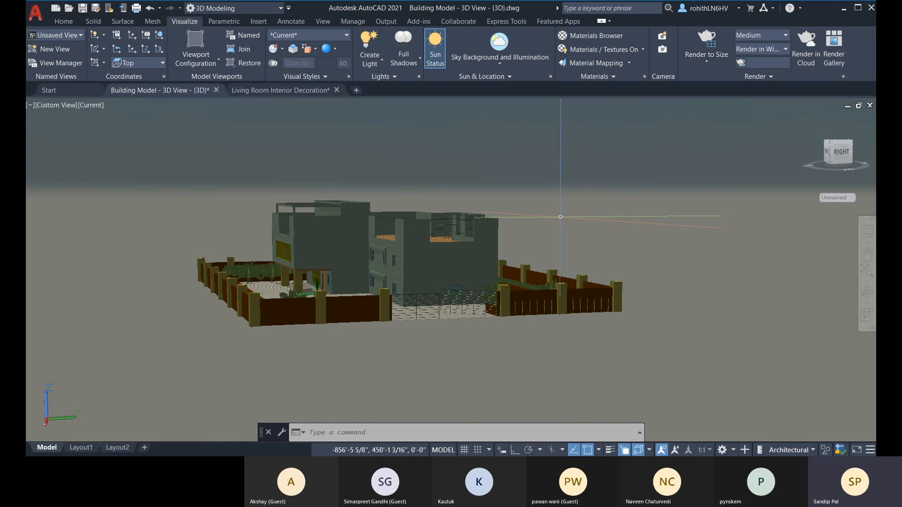
pyautogui.keyDown('shift'); pyautogui.moveTo(580, 220); pyautogui.dragTo(564, 227, button='middle'); pyautogui.keyUp('shift')
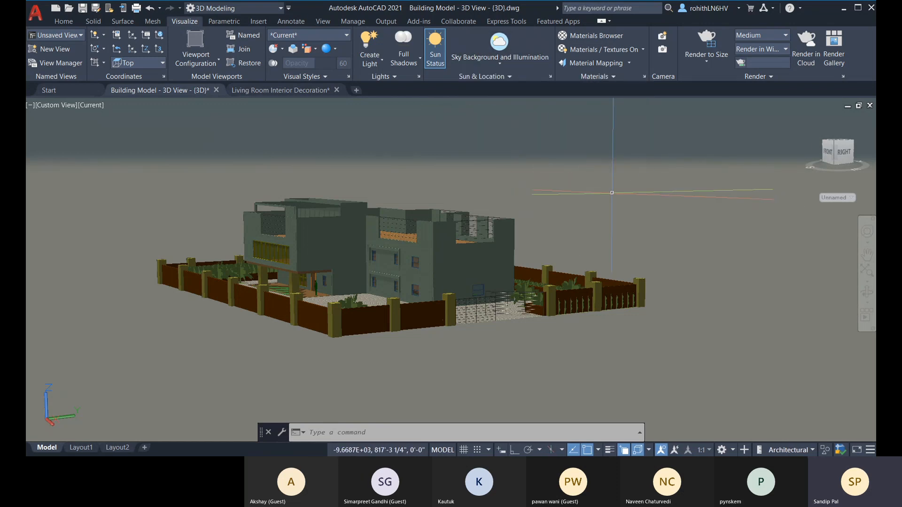
pyautogui.keyDown('shift'); pyautogui.moveTo(605, 189); pyautogui.dragTo(608, 194, button='middle'); pyautogui.keyUp('shift')
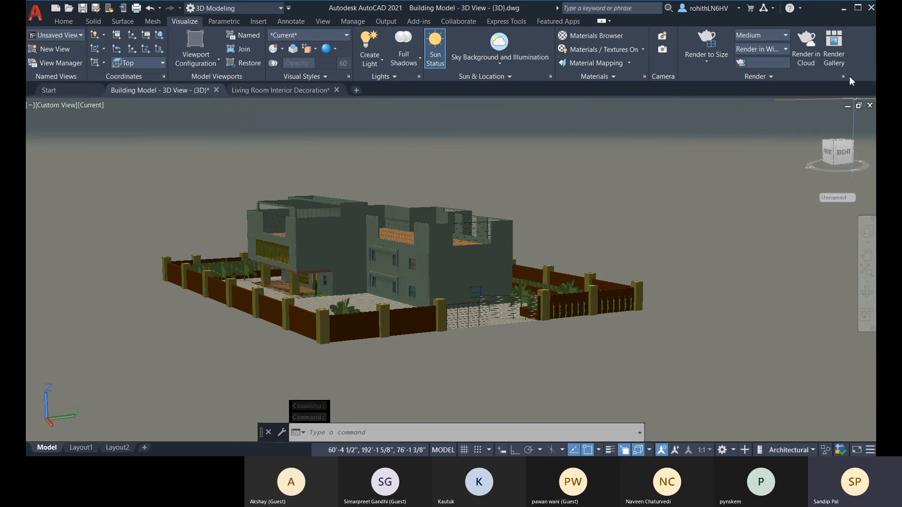
pyautogui.click(769, 77)
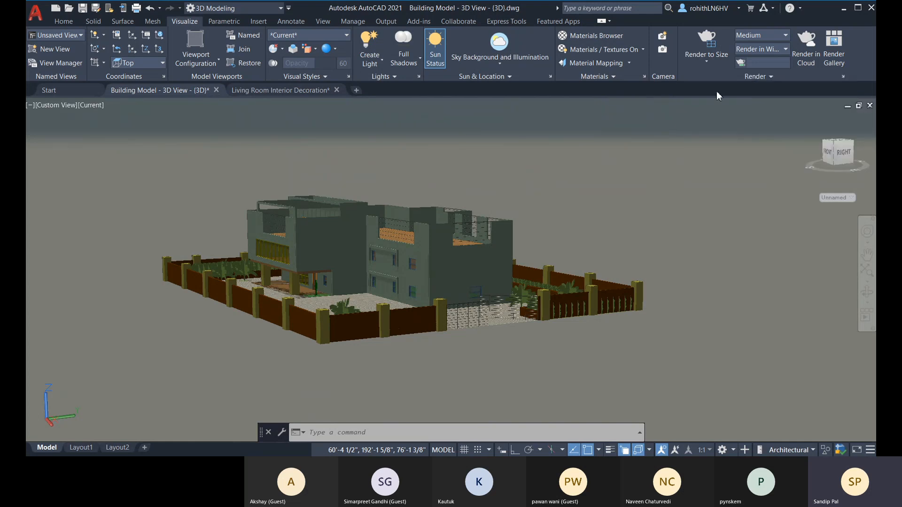
pyautogui.click(766, 76)
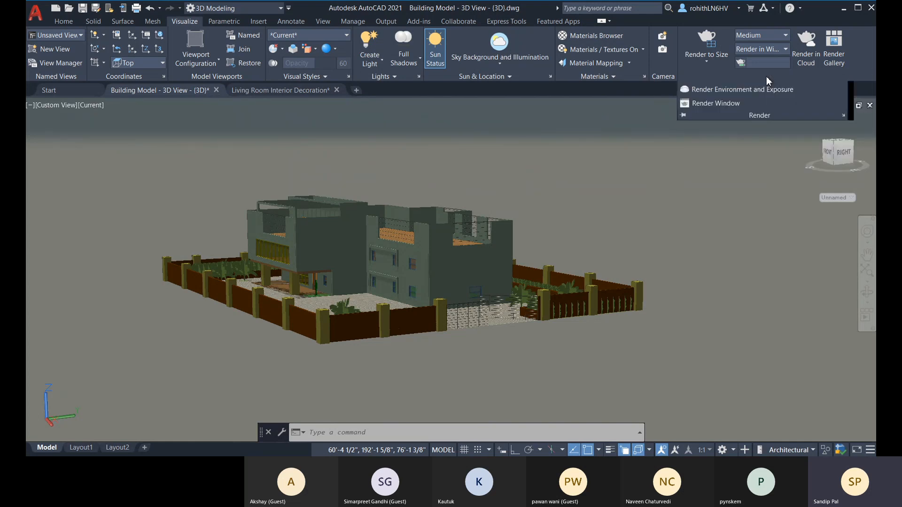
pyautogui.click(729, 90)
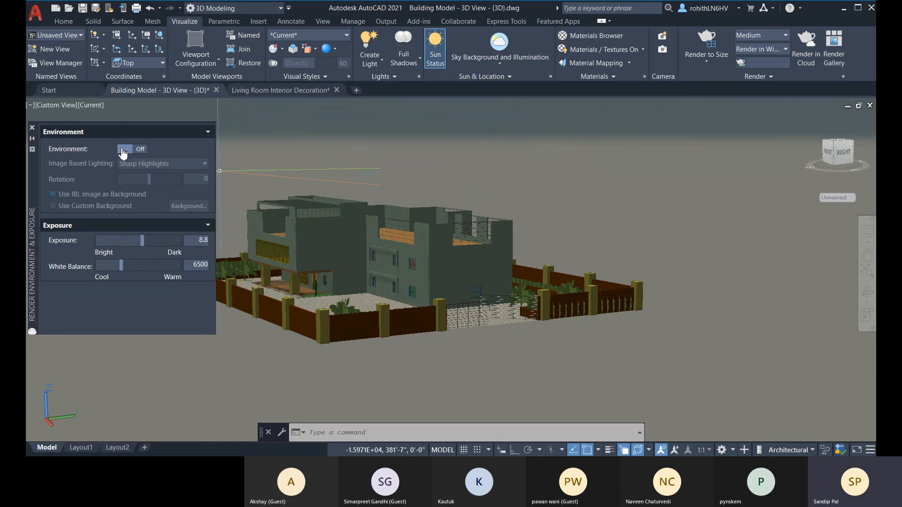
pyautogui.click(123, 150)
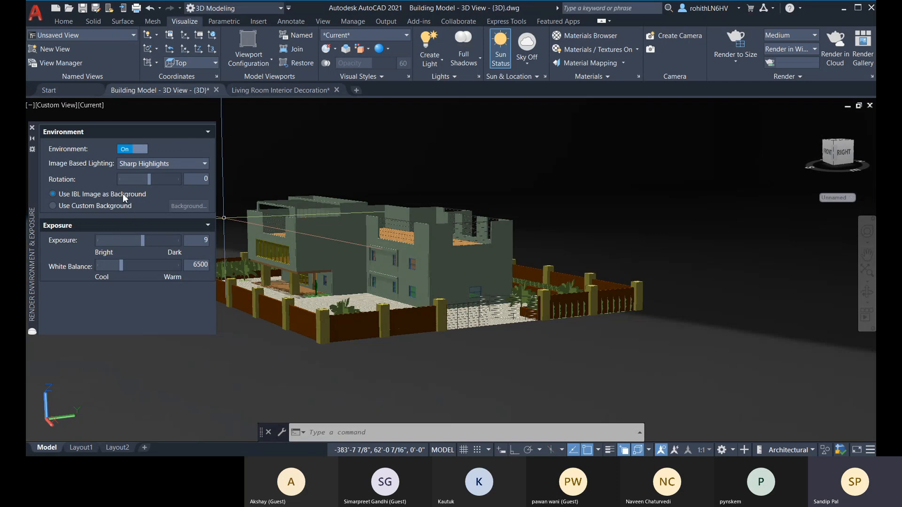
pyautogui.click(134, 165)
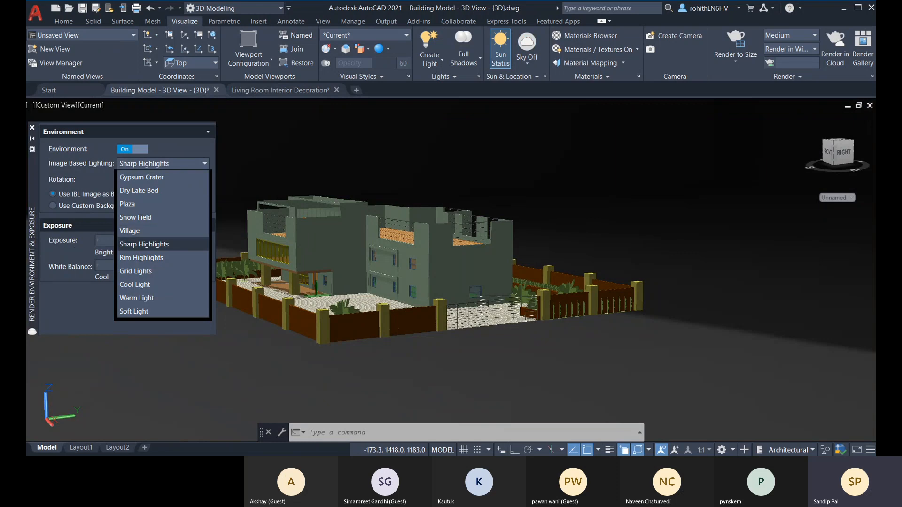
pyautogui.click(129, 231)
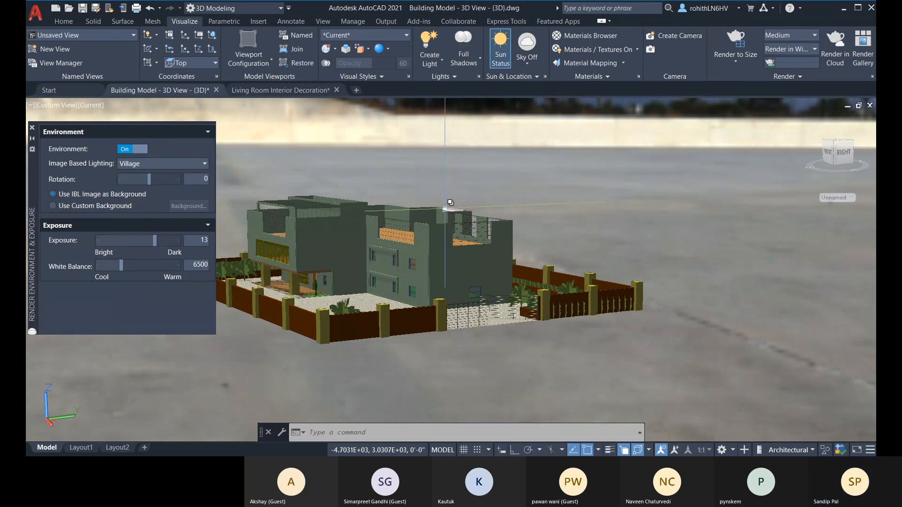
# Step: Try environment image rotations of -133.66 and 106.38, and reset the rotation to 0
pyautogui.scroll(-2, 256, 256)
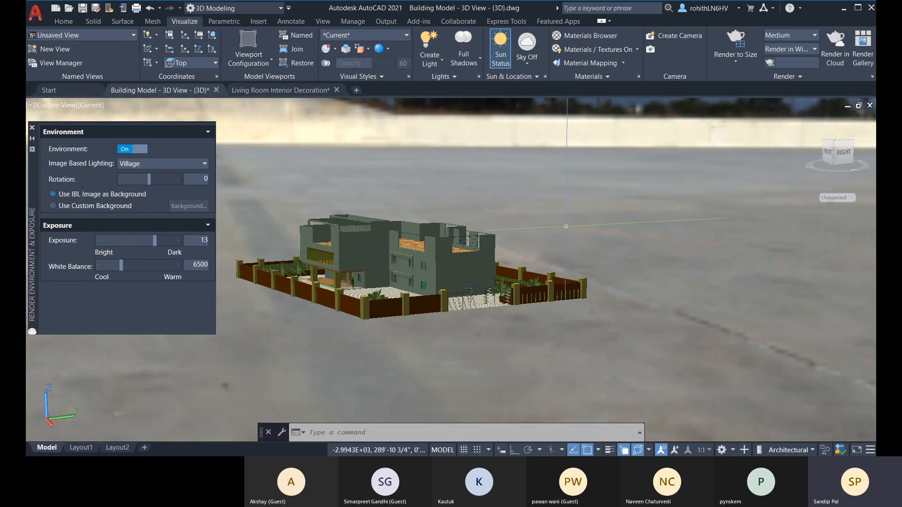
pyautogui.moveTo(598, 190); pyautogui.dragTo(623, 177, button='middle')
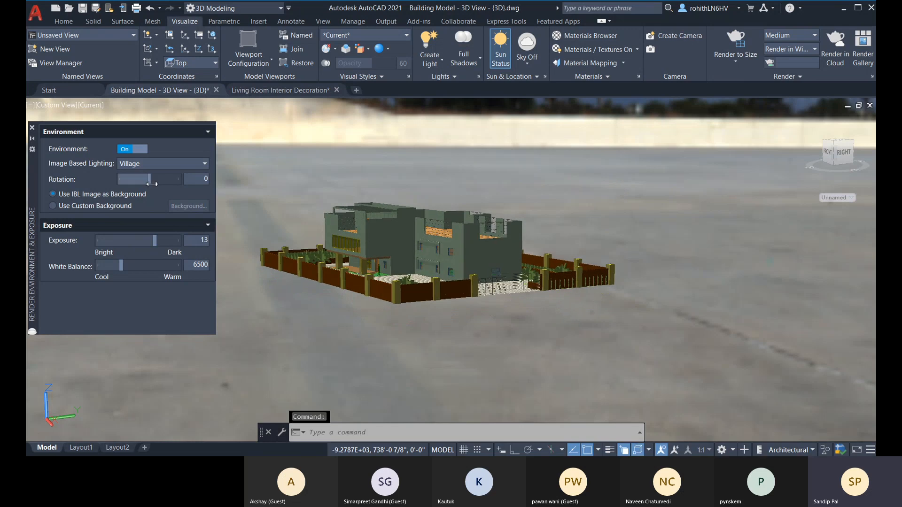
pyautogui.moveTo(150, 179); pyautogui.dragTo(127, 179)
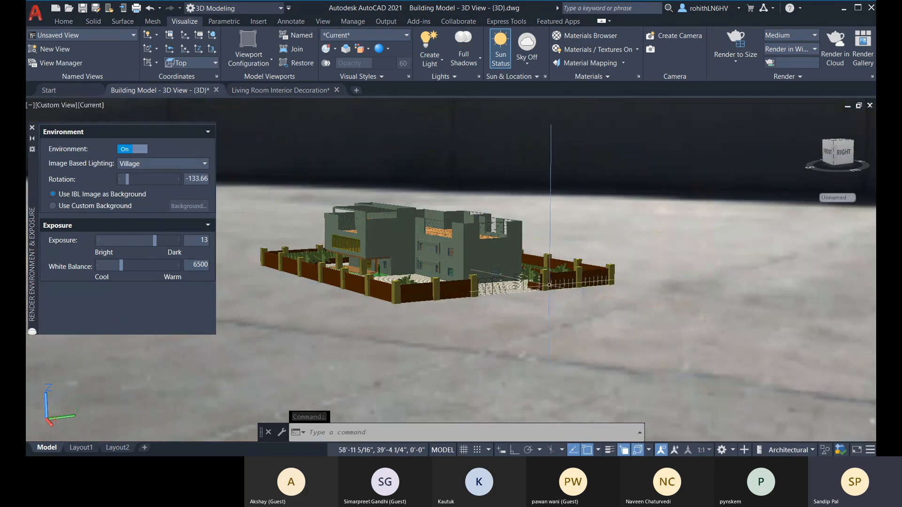
pyautogui.moveTo(127, 179); pyautogui.dragTo(168, 177)
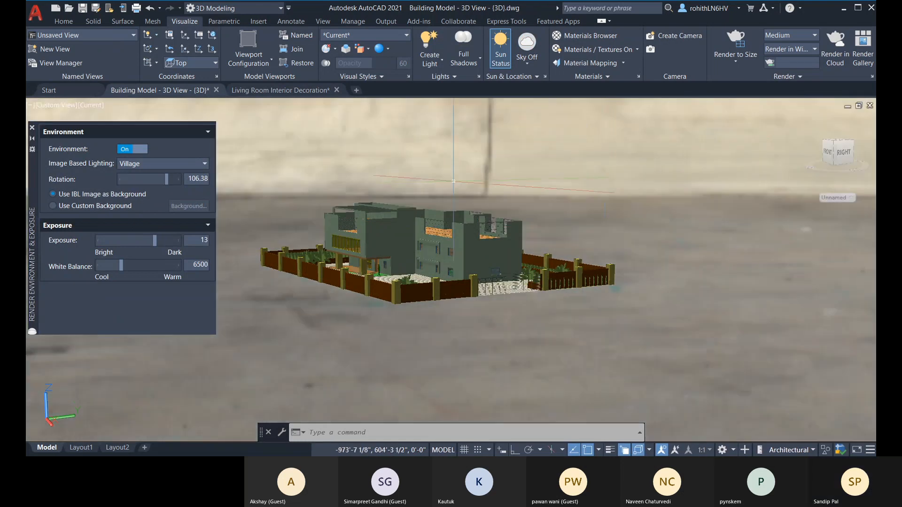
pyautogui.click(210, 179)
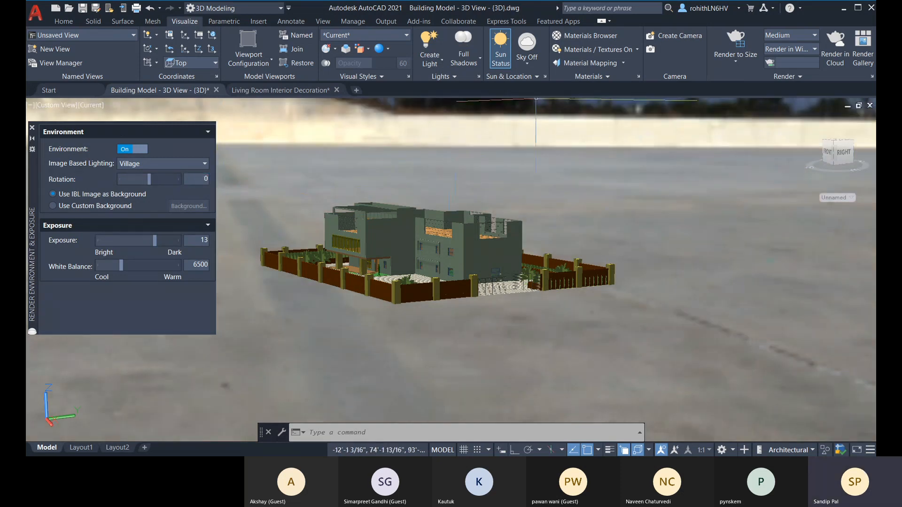
# Step: Close the render environment and exposure settings and frame a close front view of the building above its compound wall
pyautogui.click(32, 130)
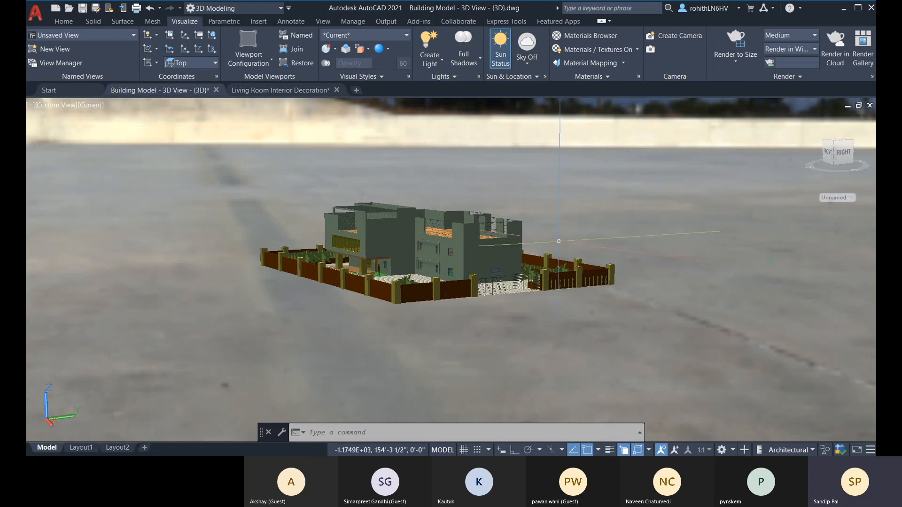
pyautogui.scroll(3, 555, 239)
pyautogui.scroll(2, 555, 239)
pyautogui.keyDown('shift'); pyautogui.moveTo(555, 239); pyautogui.dragTo(205, 218, button='middle'); pyautogui.keyUp('shift')
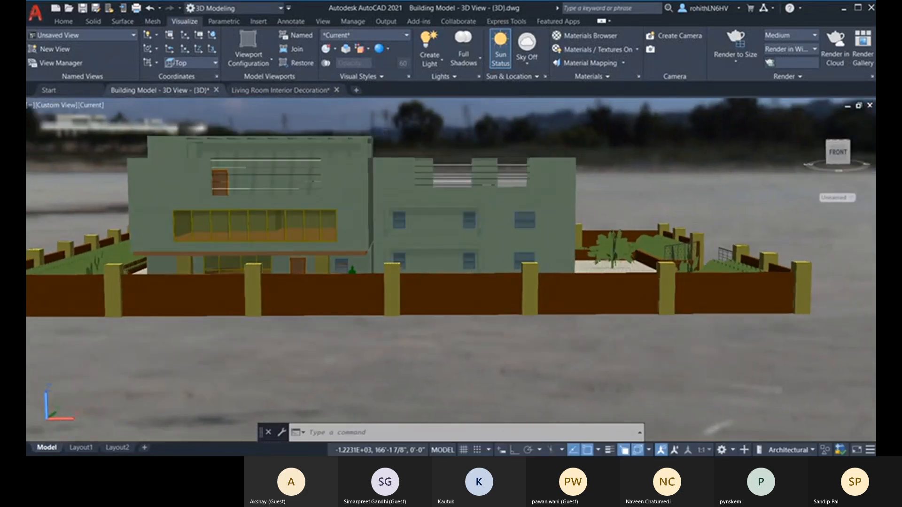
pyautogui.scroll(3, 628, 191)
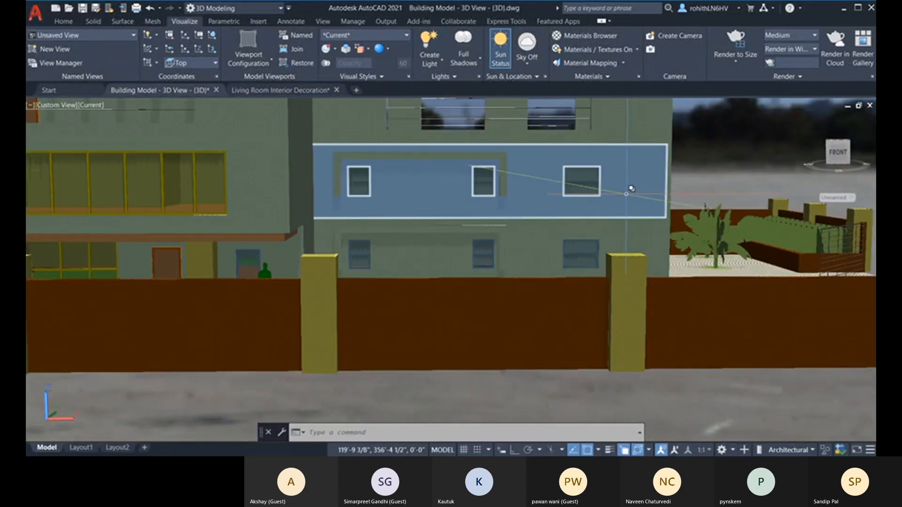
pyautogui.scroll(-2, 630, 188)
pyautogui.scroll(1, 653, 197)
pyautogui.moveTo(653, 196); pyautogui.dragTo(708, 279, button='middle')
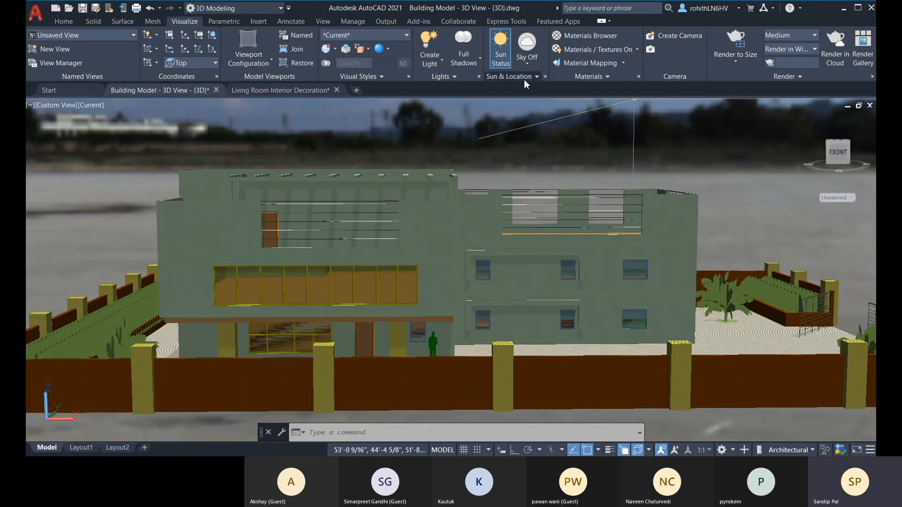
# Step: Examine the available render output sizes and the additional output settings
pyautogui.click(735, 61)
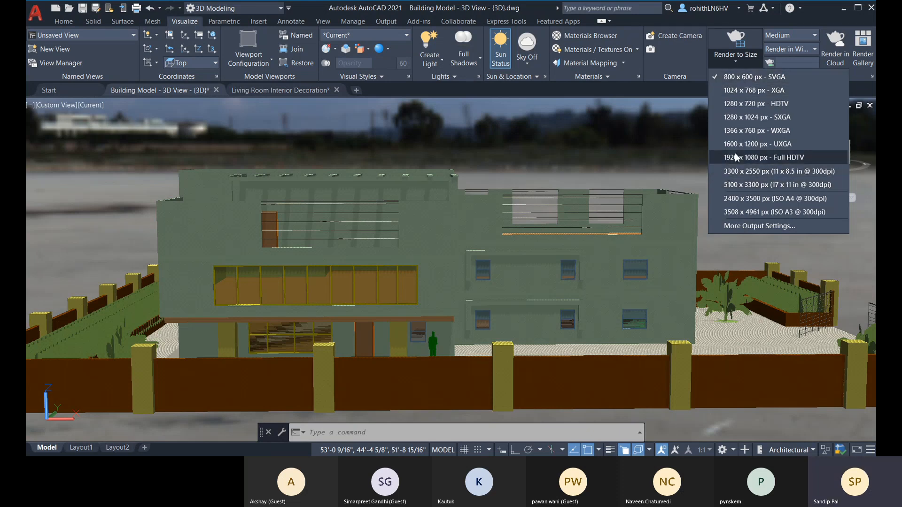
pyautogui.click(782, 426)
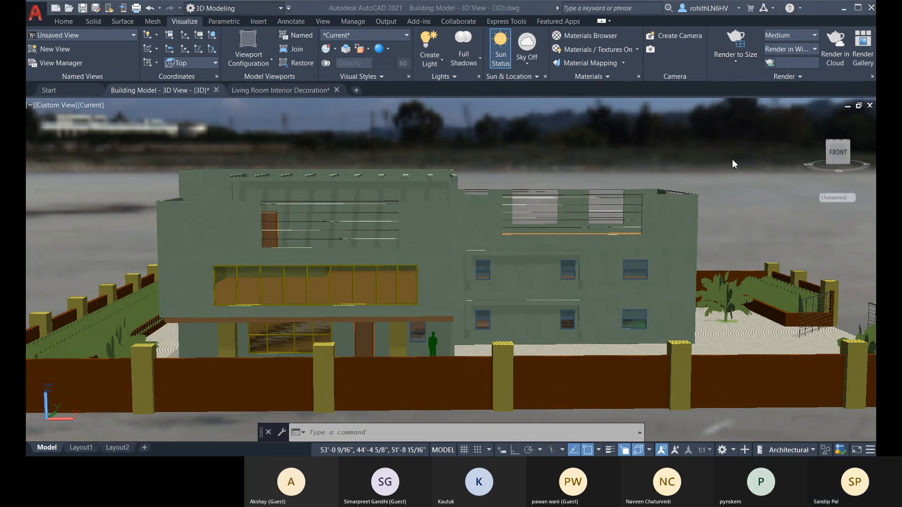
pyautogui.click(743, 61)
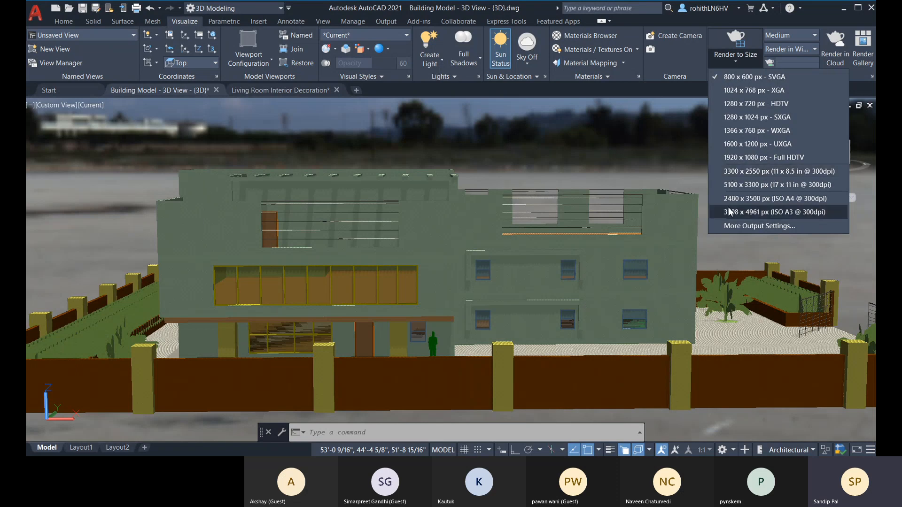
pyautogui.click(732, 227)
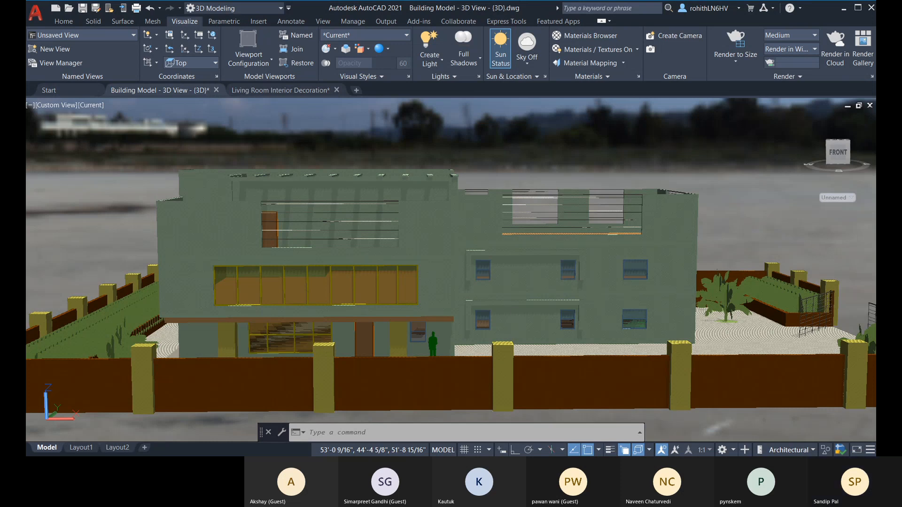
pyautogui.click(732, 62)
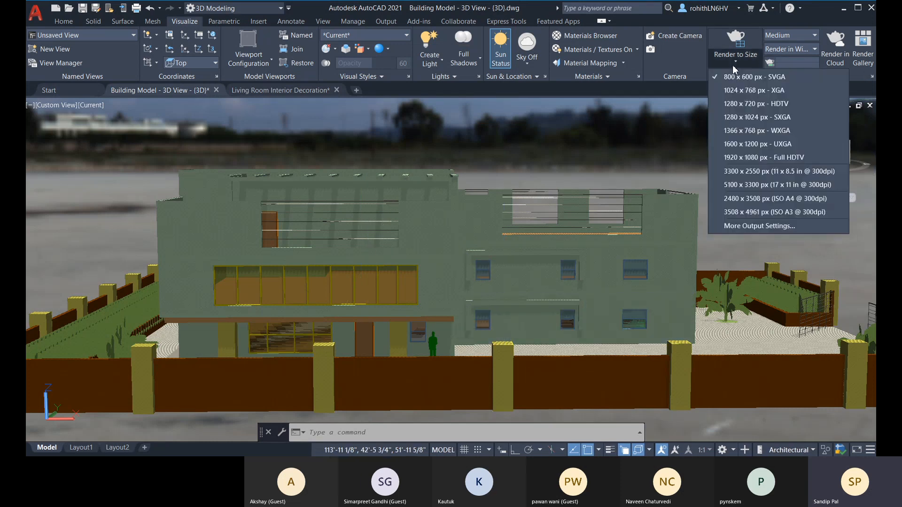
pyautogui.click(731, 160)
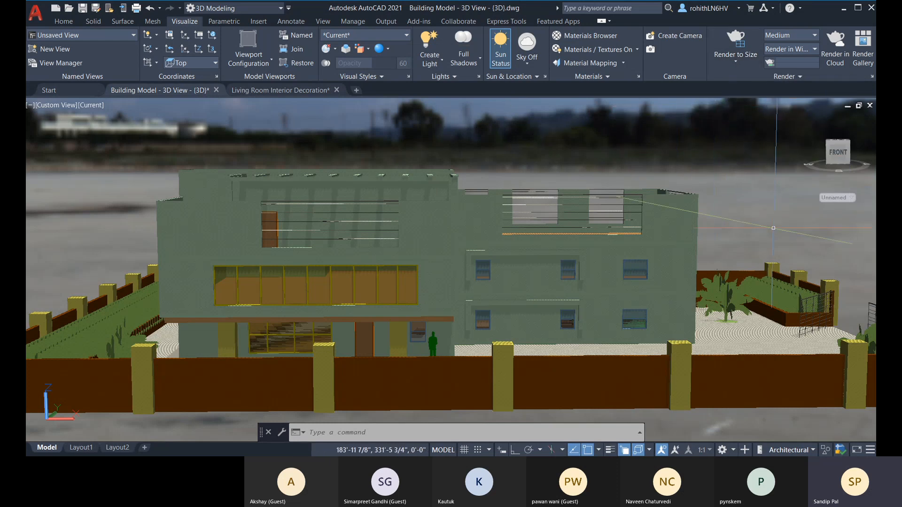
# Step: Open the render presets manager and set the render size to 1920 x 1080 px Full HDTV with the High preset
pyautogui.click(795, 34)
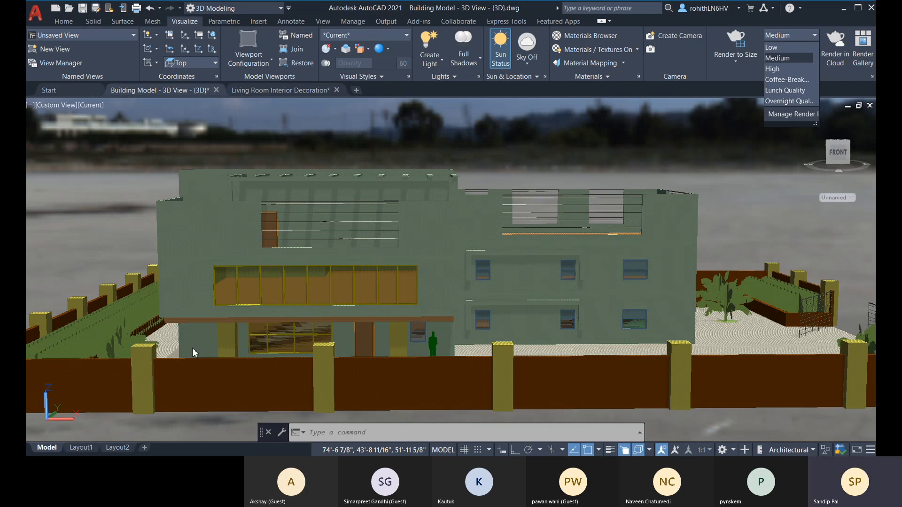
pyautogui.click(786, 116)
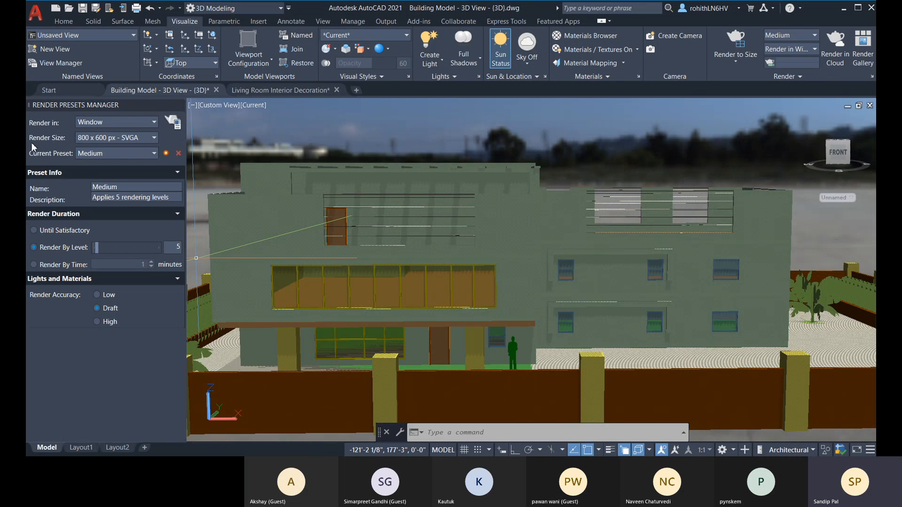
pyautogui.click(149, 138)
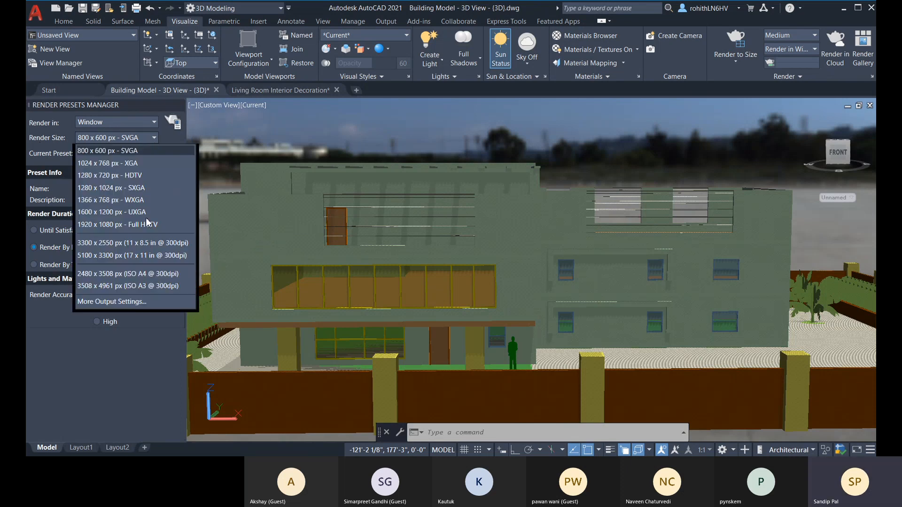
pyautogui.click(128, 226)
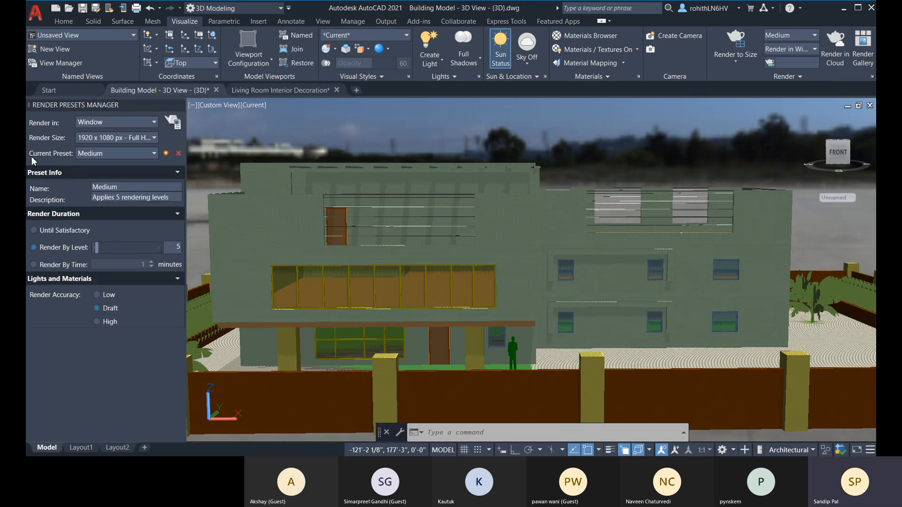
pyautogui.click(126, 155)
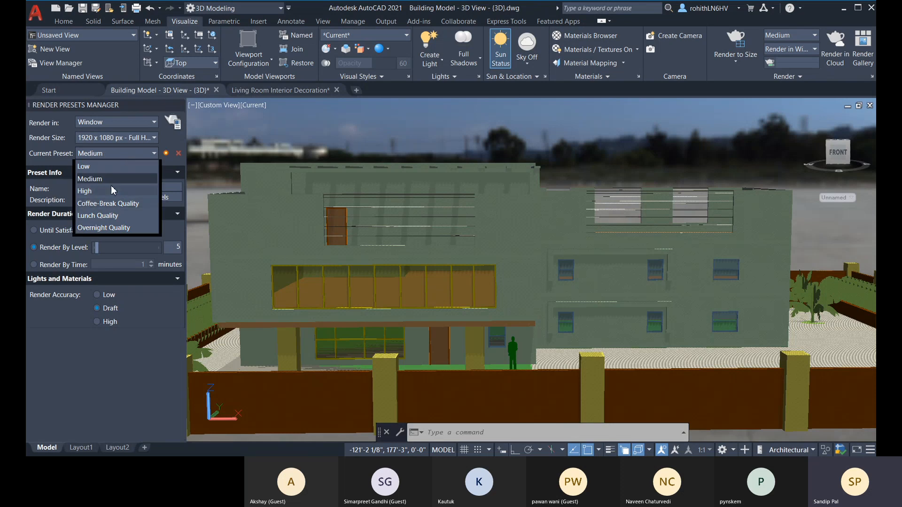
pyautogui.click(102, 192)
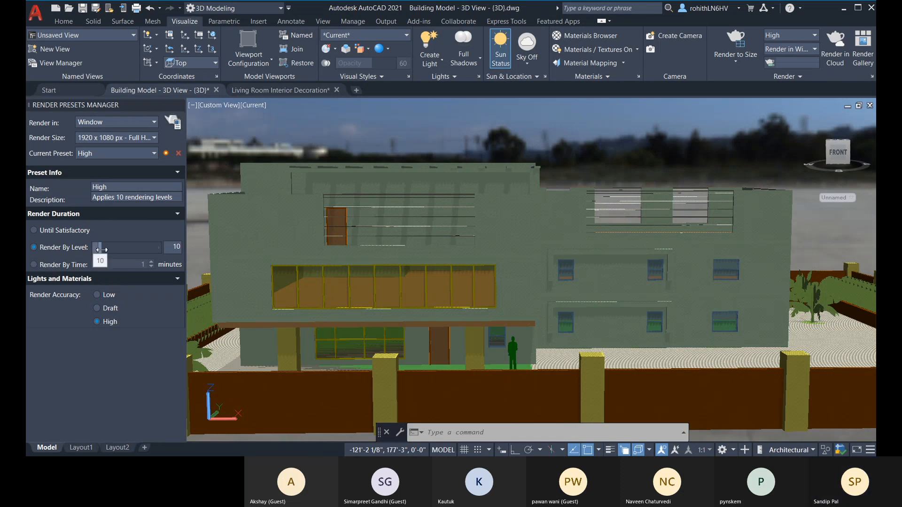
# Step: Set the High preset's render level to 20 and name the resulting preset copy Batch Silver
pyautogui.moveTo(100, 250); pyautogui.dragTo(108, 247)
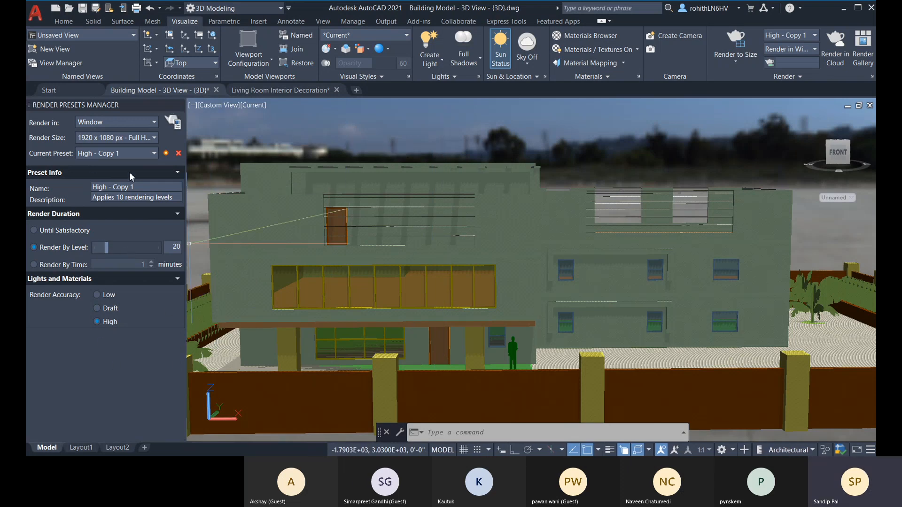
pyautogui.click(137, 188)
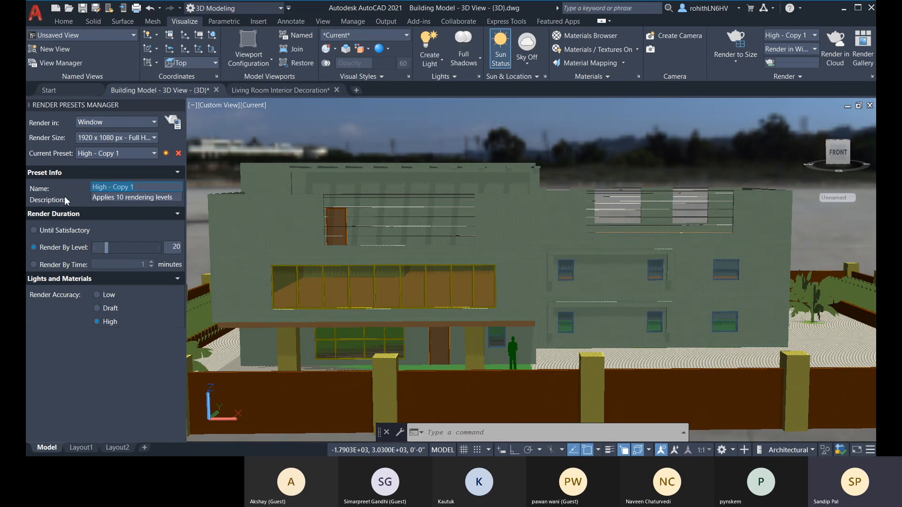
pyautogui.write('Batch Silver')
# Step: Change the Batch Silver preset's description to "Applies 20 rendering levels"
pyautogui.click(126, 198)
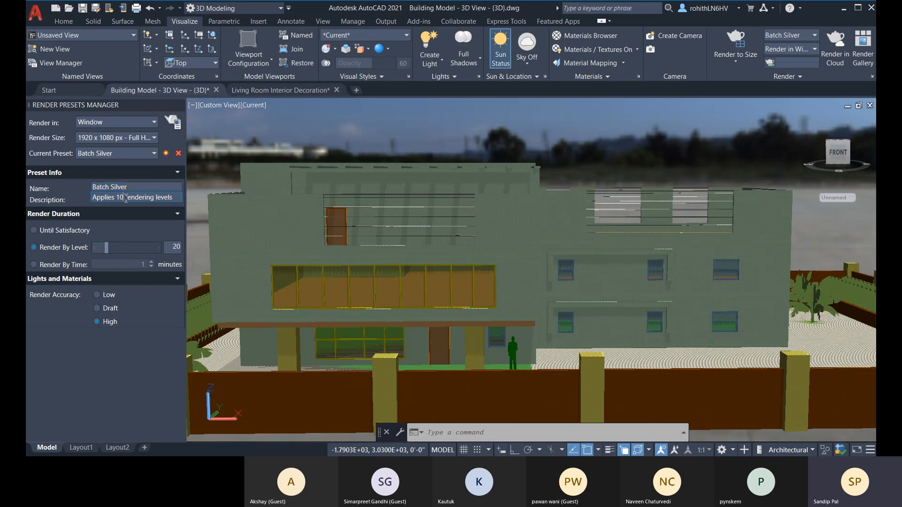
pyautogui.doubleClick(118, 197)
pyautogui.write('20')
pyautogui.click(136, 188)
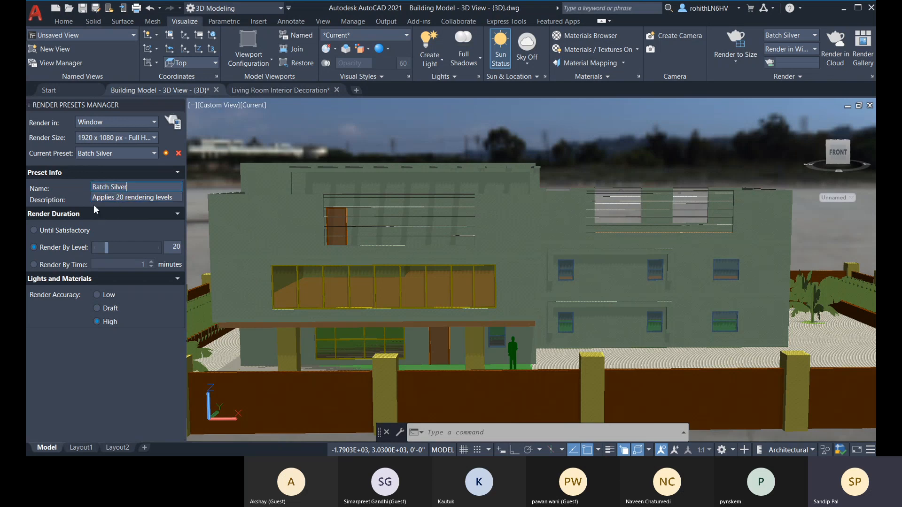
pyautogui.click(90, 241)
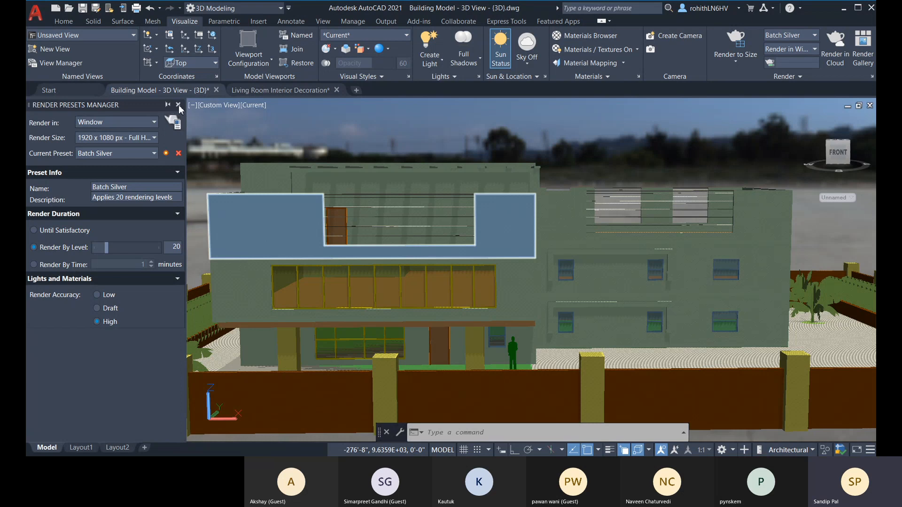
# Step: Try Region as the render destination for the Batch Silver preset, and return the destination to Window
pyautogui.press('Escape')
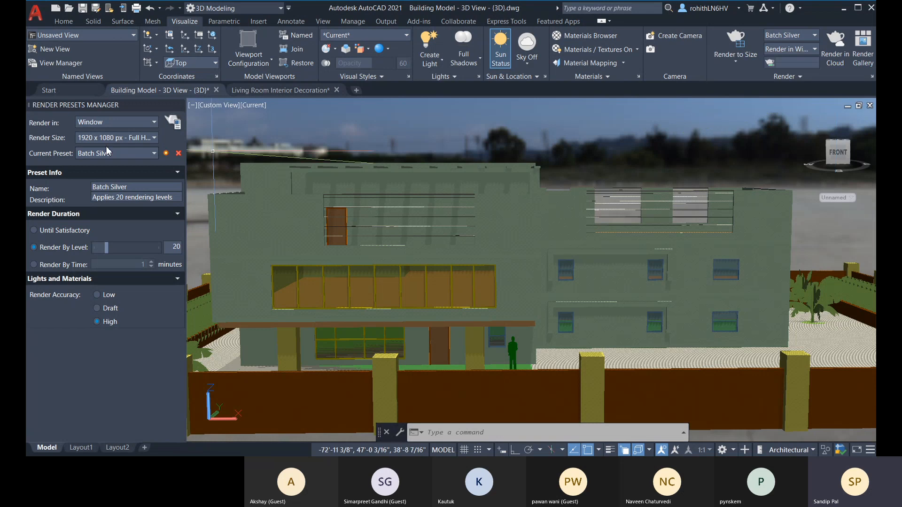
pyautogui.click(151, 124)
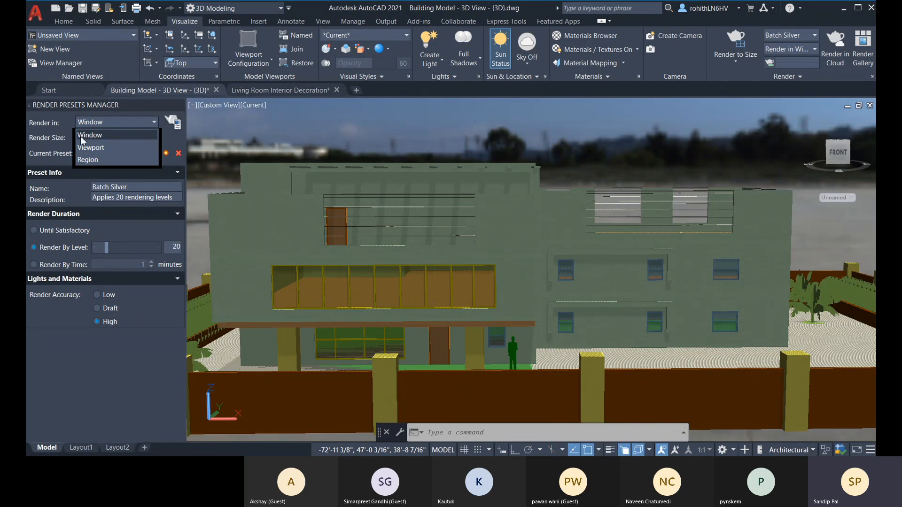
pyautogui.click(92, 161)
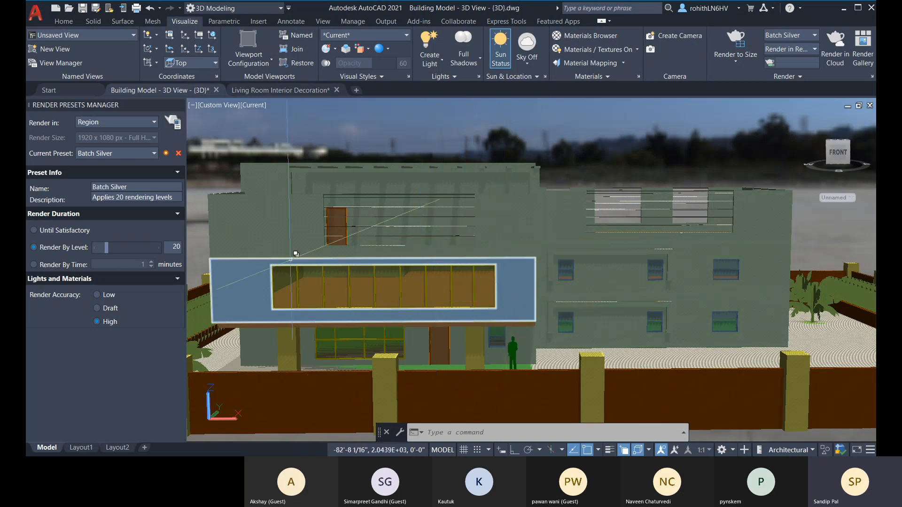
pyautogui.click(177, 122)
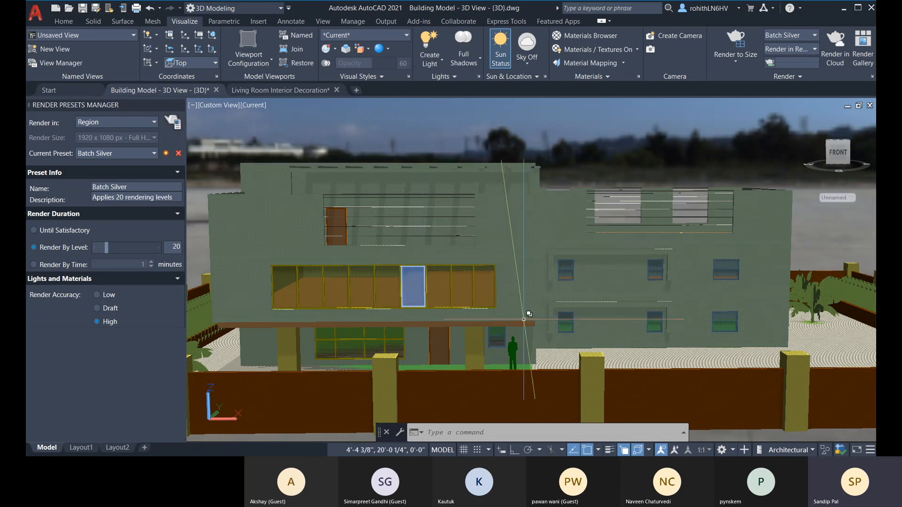
pyautogui.click(92, 123)
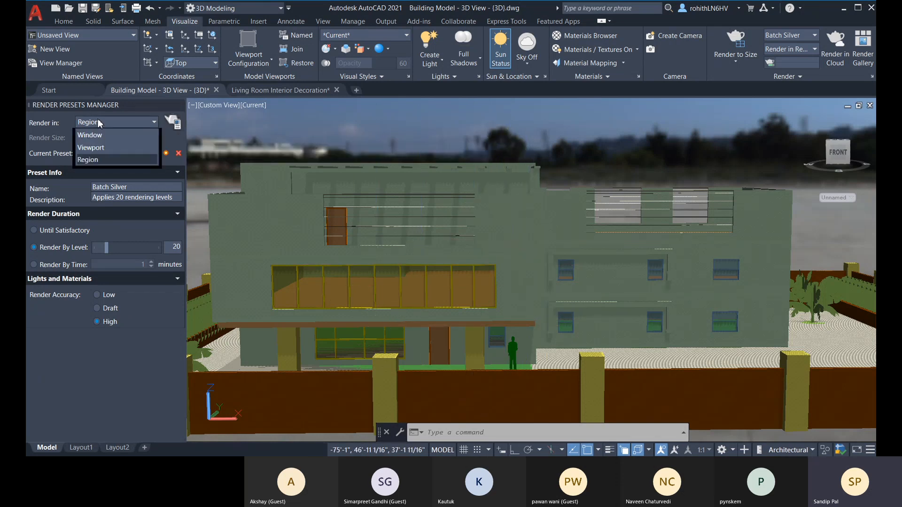
pyautogui.click(92, 132)
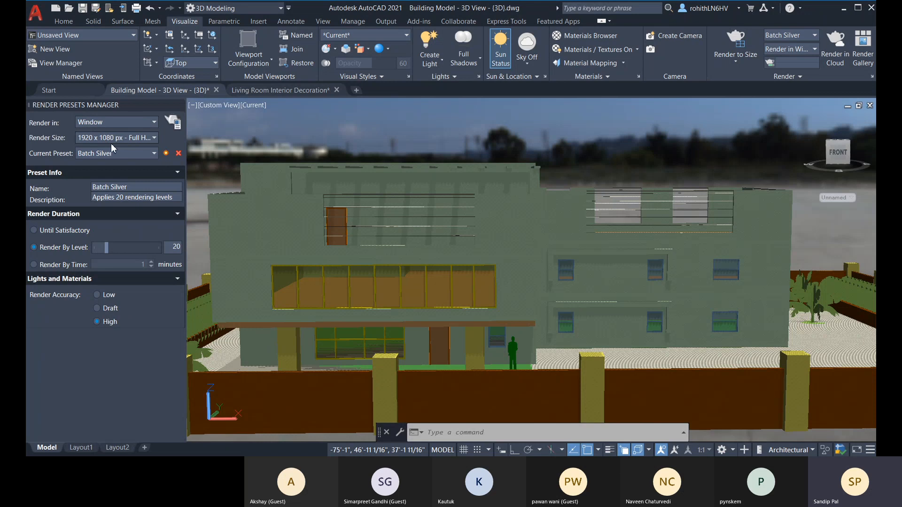
# Step: Render the view in a window with the Batch Silver preset, check the render details, and enlarge the image to 50% zoom in a maximized window
pyautogui.click(175, 123)
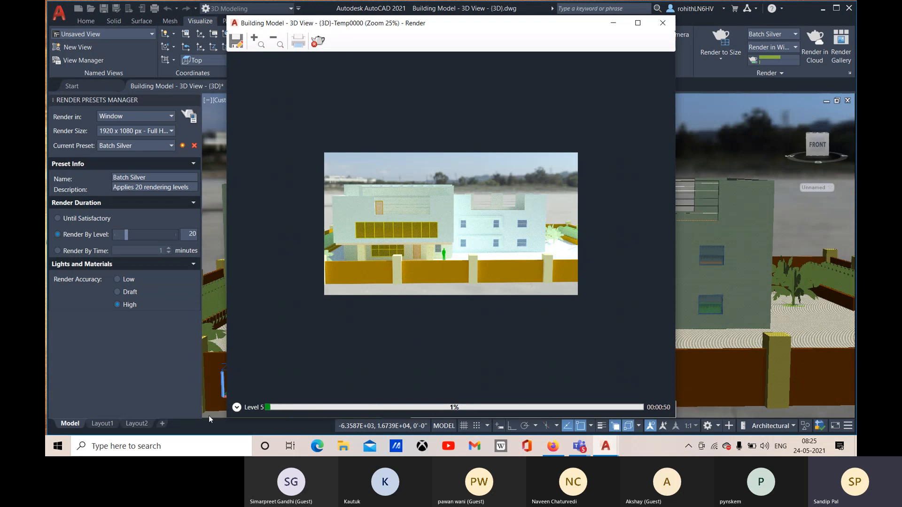
pyautogui.click(236, 408)
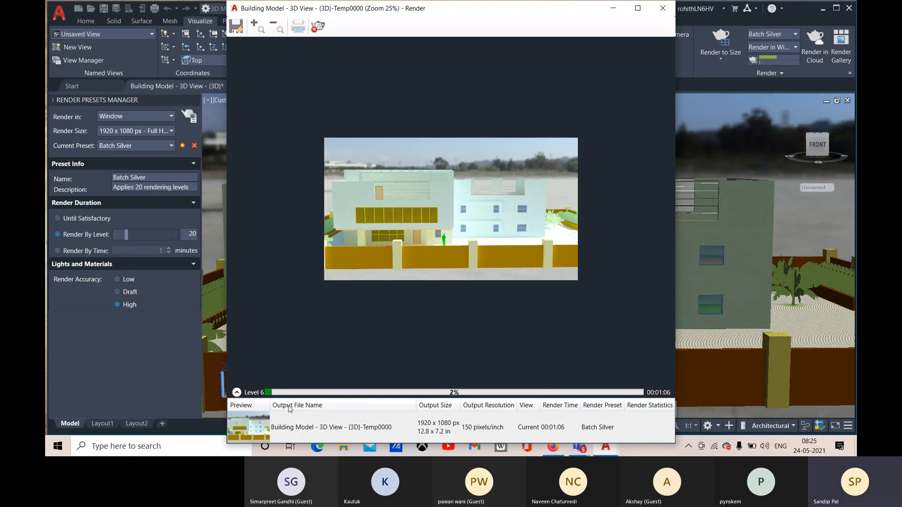
pyautogui.click(237, 393)
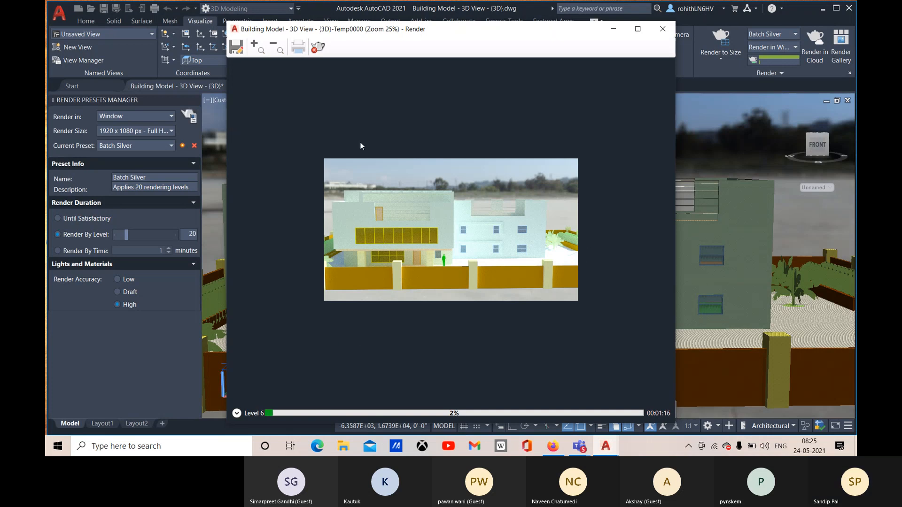
pyautogui.click(260, 49)
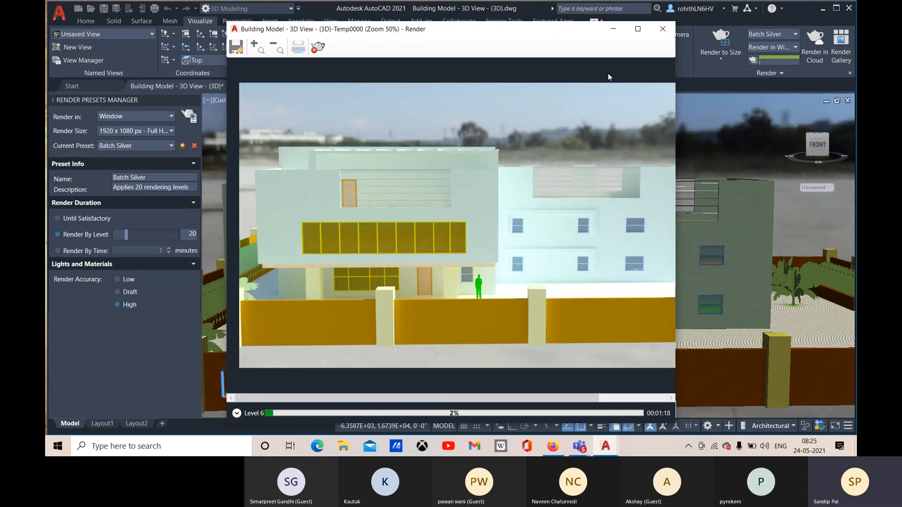
pyautogui.click(637, 32)
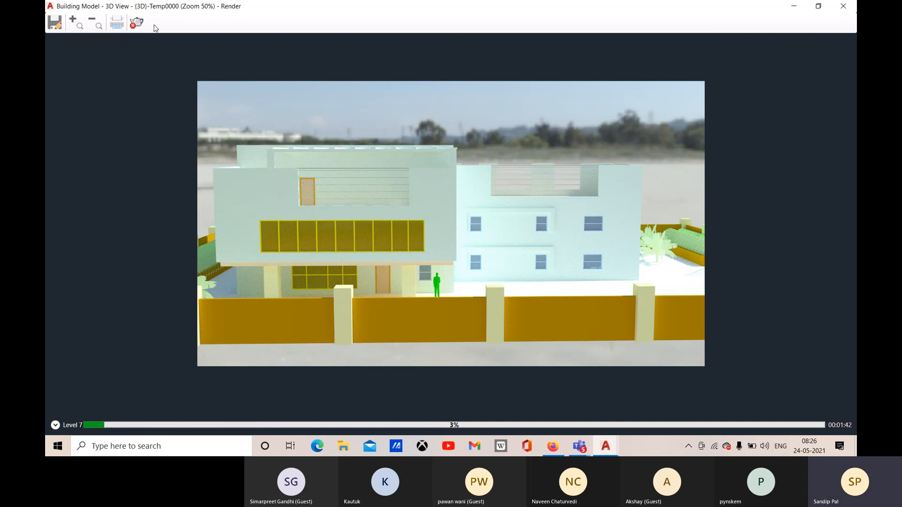
# Step: Abort the running Batch Silver render and close its render window
pyautogui.click(135, 23)
pyautogui.click(849, 7)
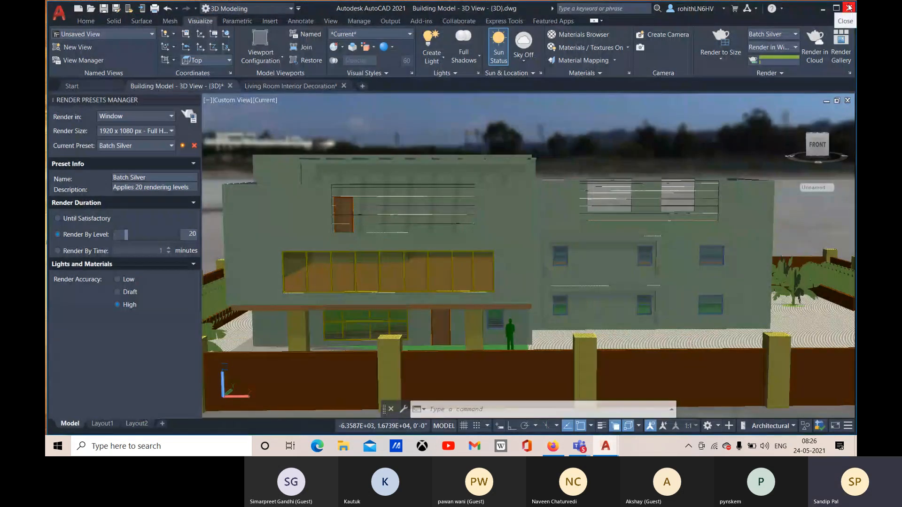
pyautogui.press('Escape')
pyautogui.press('Escape')
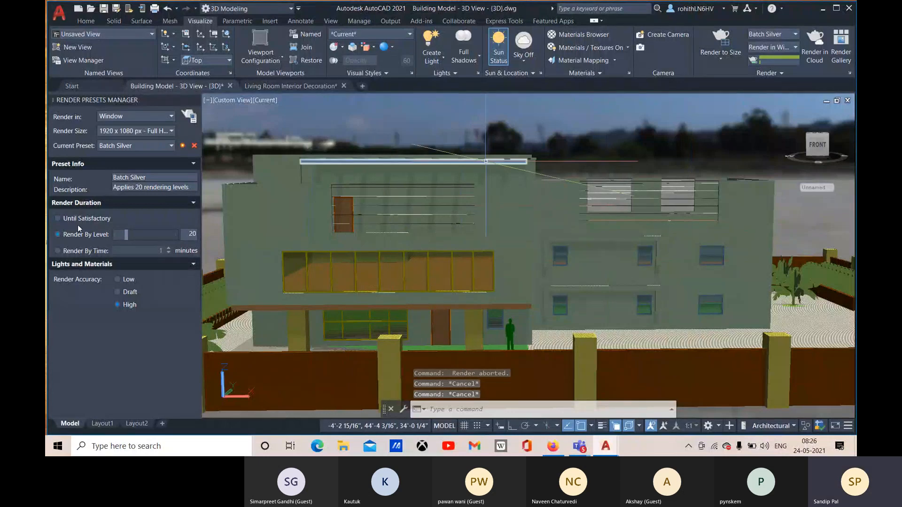
# Step: Close the render presets manager and open the Render Environment & Exposure settings
pyautogui.click(193, 100)
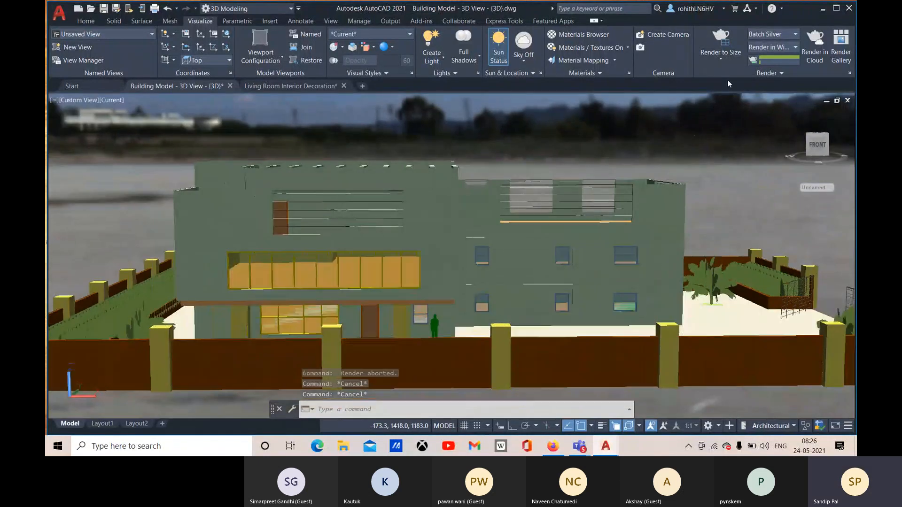
pyautogui.click(783, 73)
pyautogui.click(726, 87)
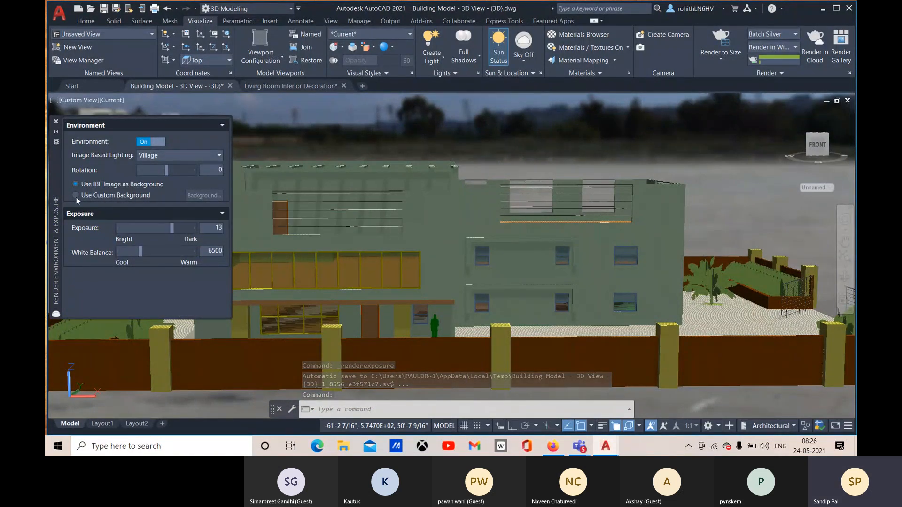
# Step: Turn the render environment off, look through the sky background options, and turn the environment back on
pyautogui.click(159, 141)
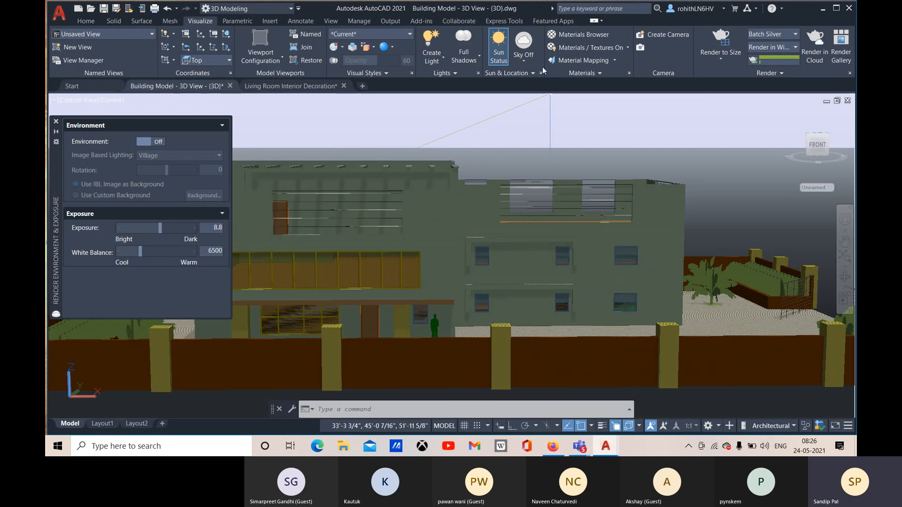
pyautogui.click(529, 61)
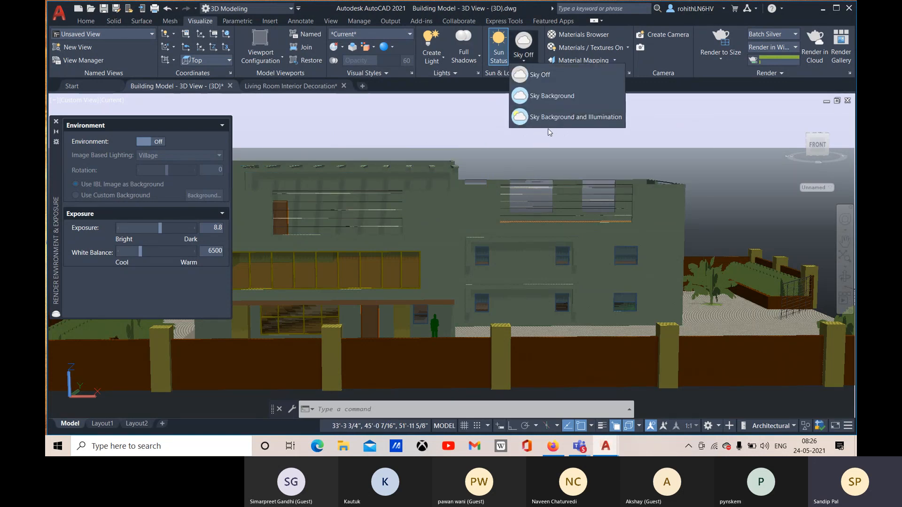
pyautogui.click(452, 112)
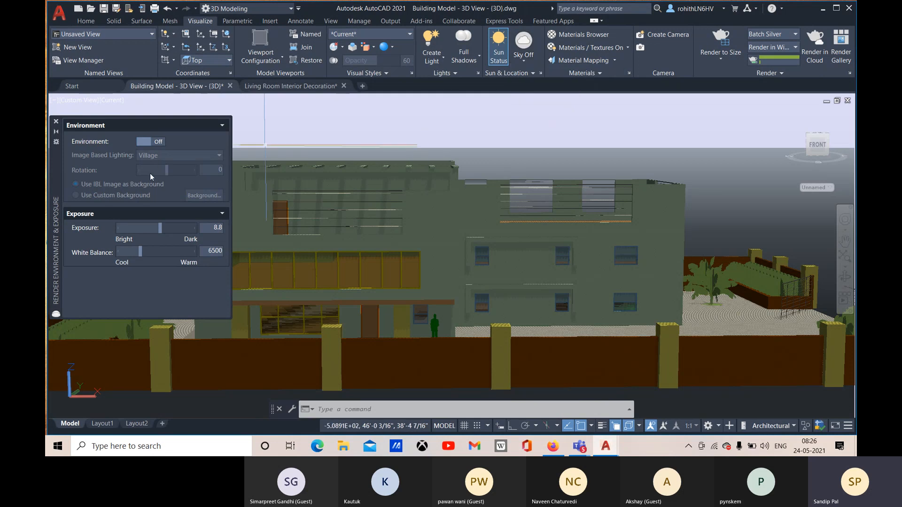
pyautogui.click(159, 141)
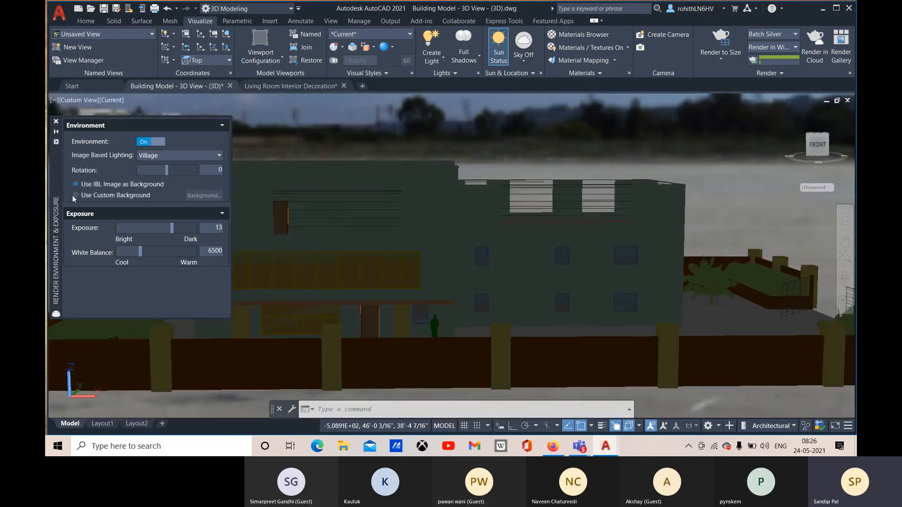
# Step: Switch the environment to a custom background and set its image-based lighting to Soft Light
pyautogui.click(76, 195)
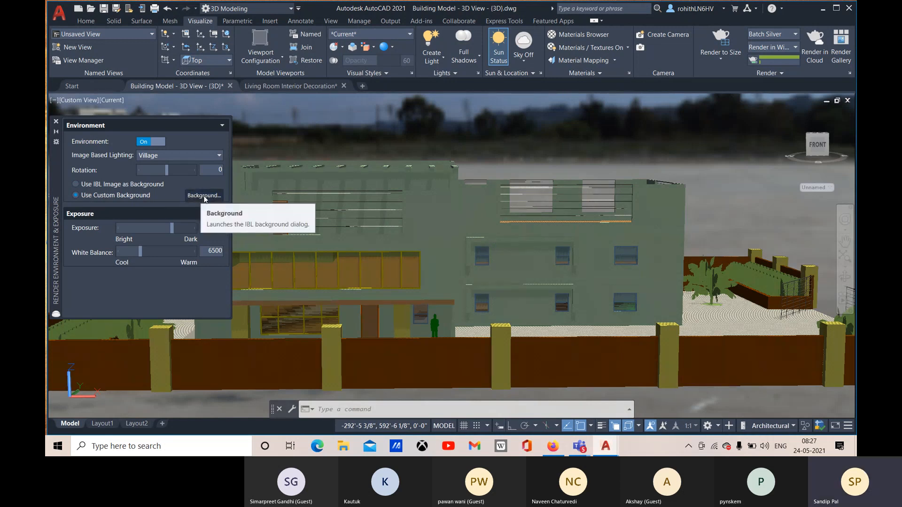
pyautogui.click(204, 158)
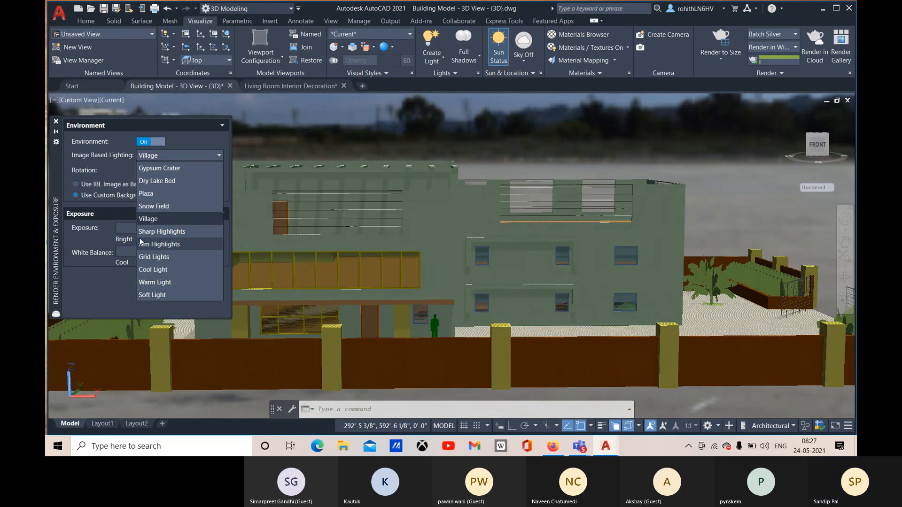
pyautogui.click(155, 295)
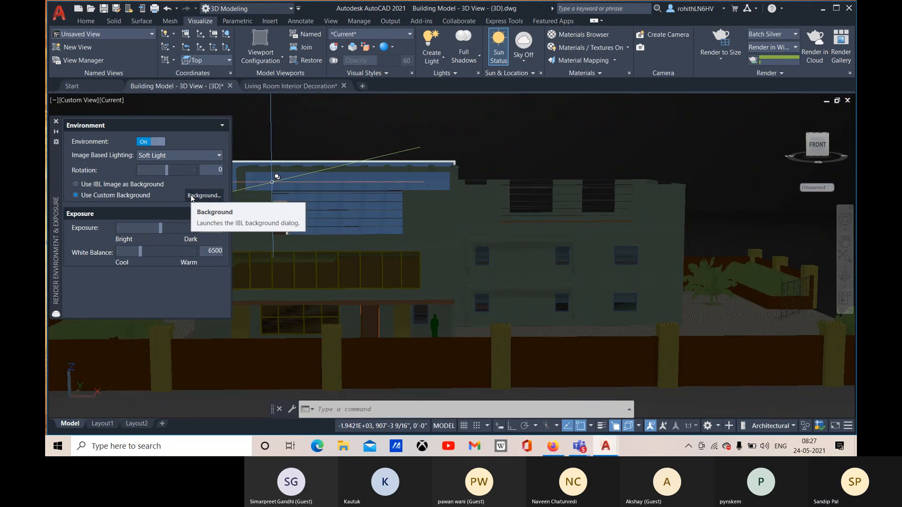
# Step: Set the custom background to type Solid with the light blue true color RGB 140,208,242
pyautogui.click(192, 196)
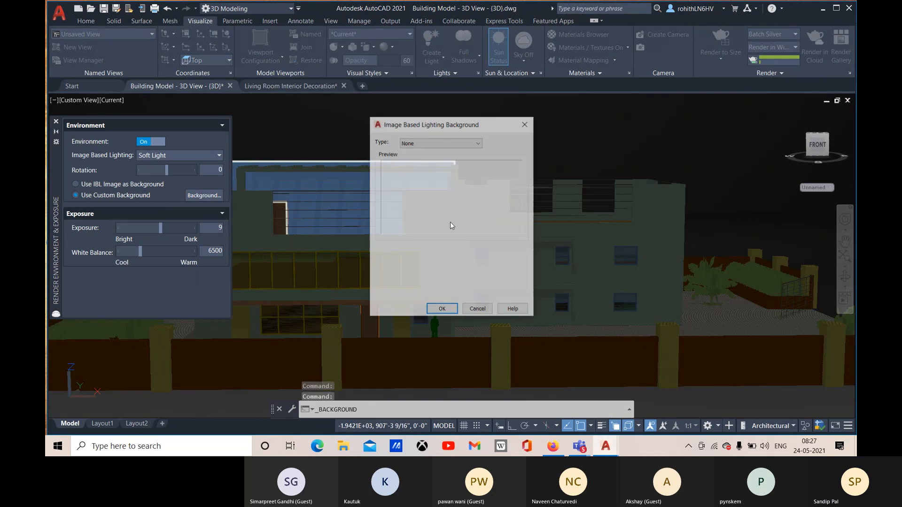
pyautogui.click(426, 143)
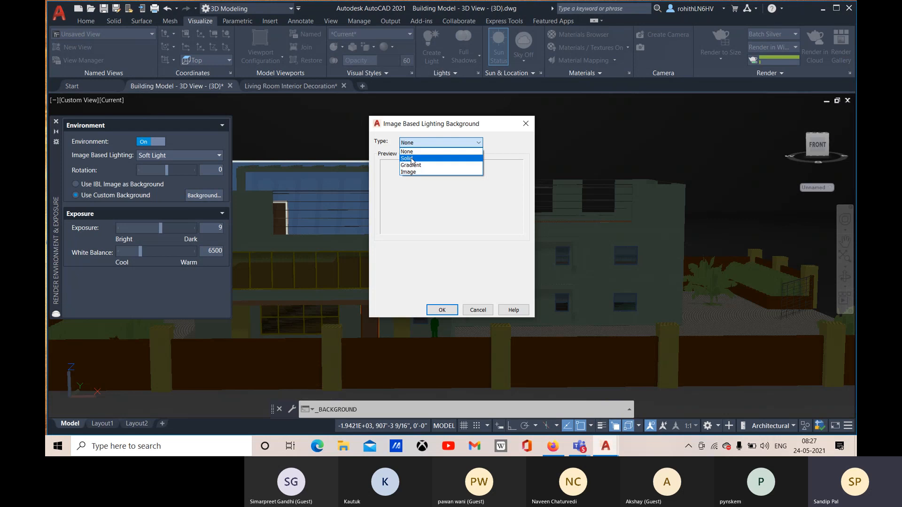
pyautogui.click(411, 158)
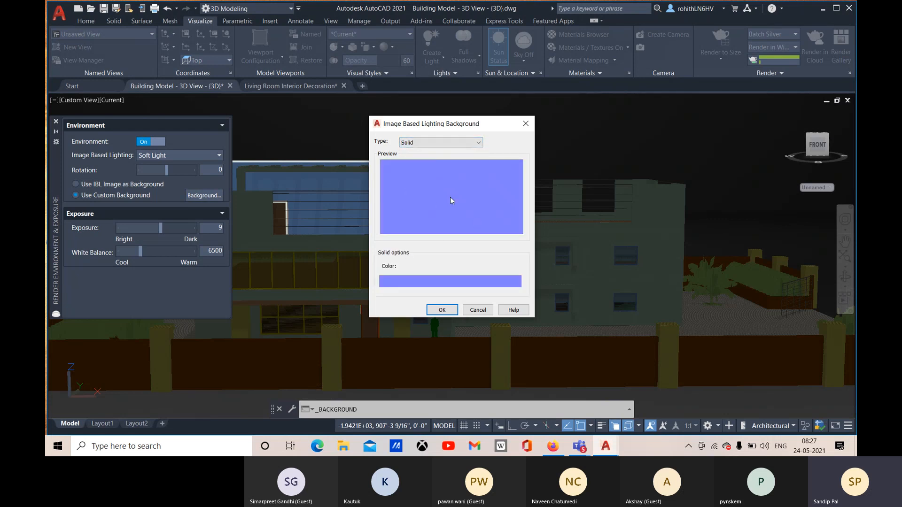
pyautogui.click(397, 282)
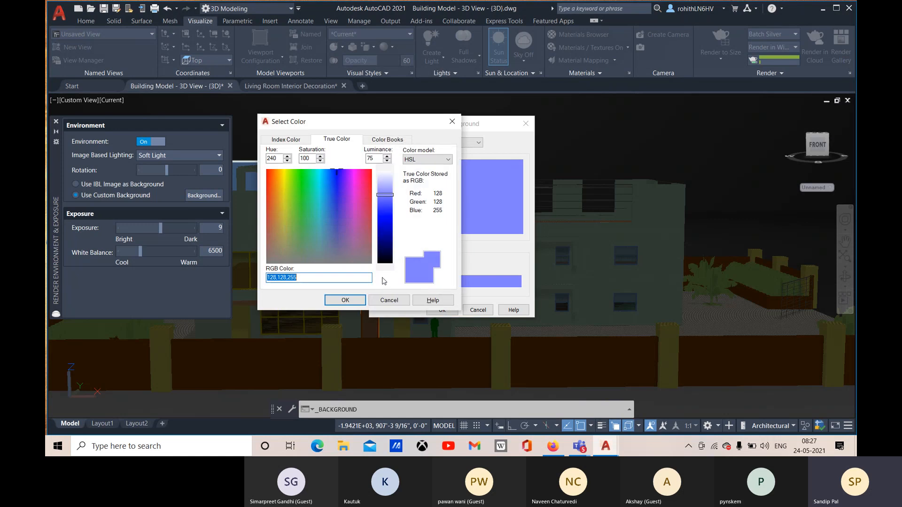
pyautogui.click(324, 186)
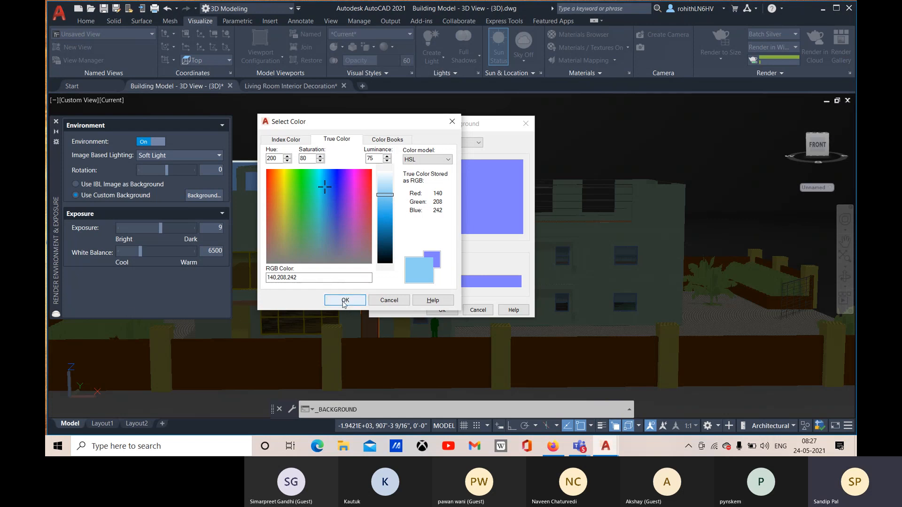
pyautogui.click(343, 299)
pyautogui.click(437, 312)
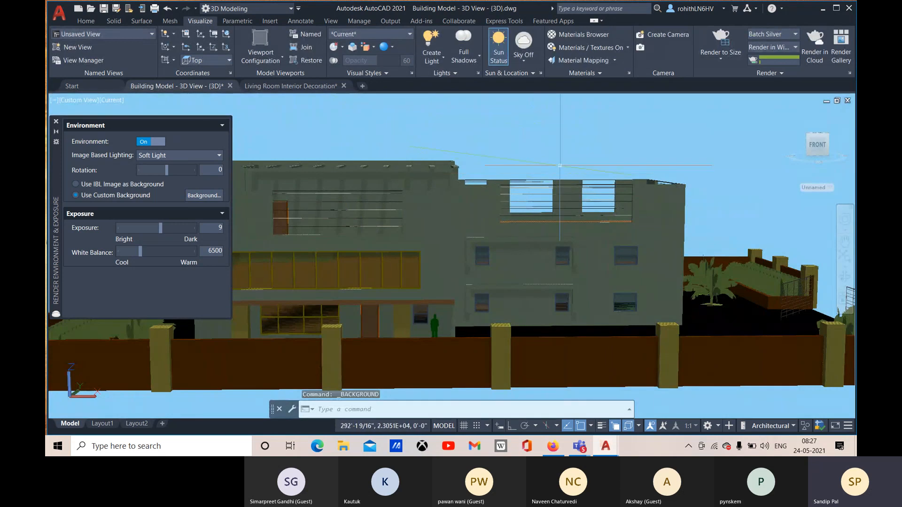
# Step: Render the view with the Medium preset, stop the render partway, and close the render window
pyautogui.click(787, 35)
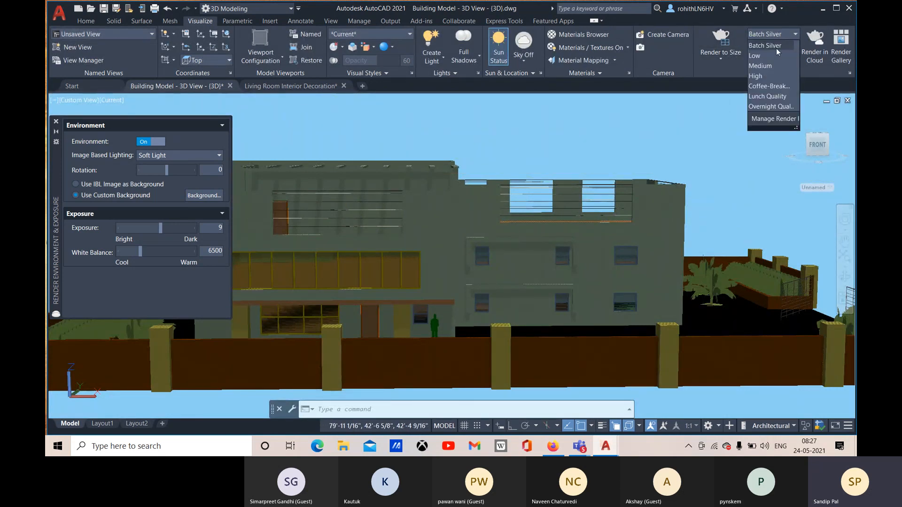
pyautogui.click(771, 63)
pyautogui.click(721, 41)
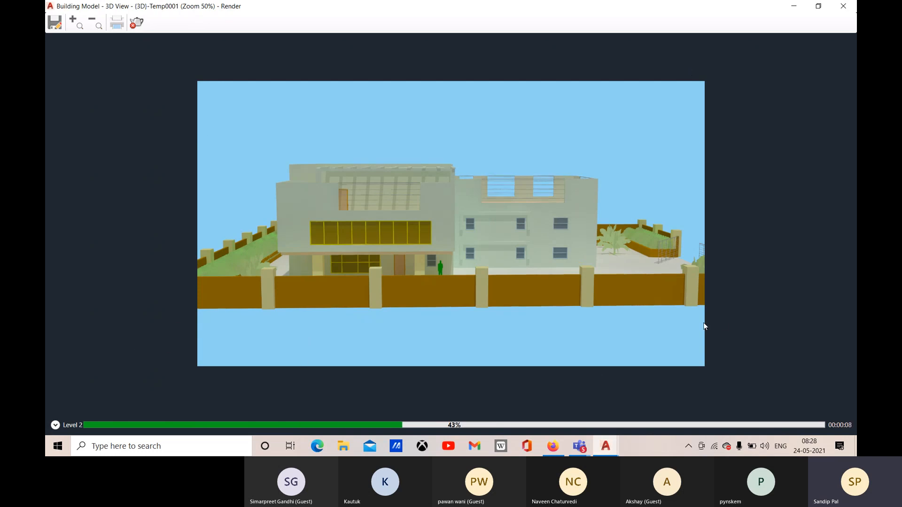
pyautogui.click(136, 22)
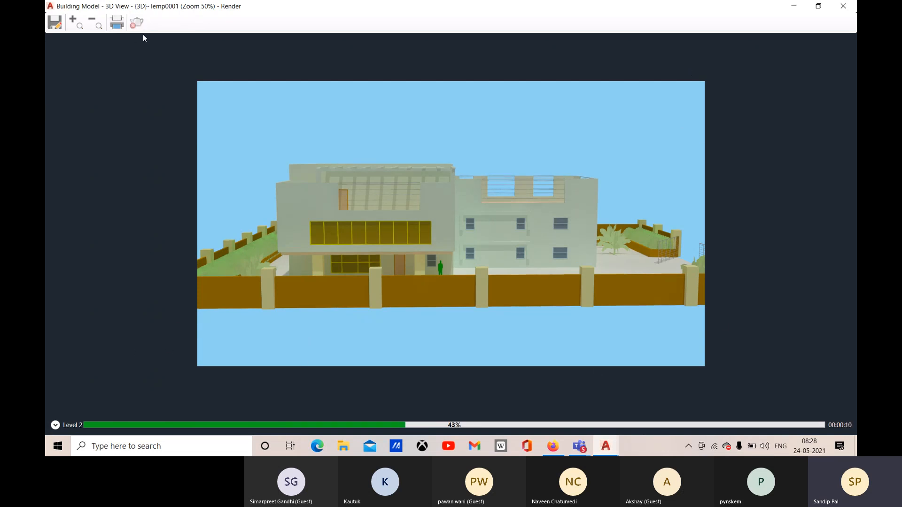
pyautogui.click(843, 5)
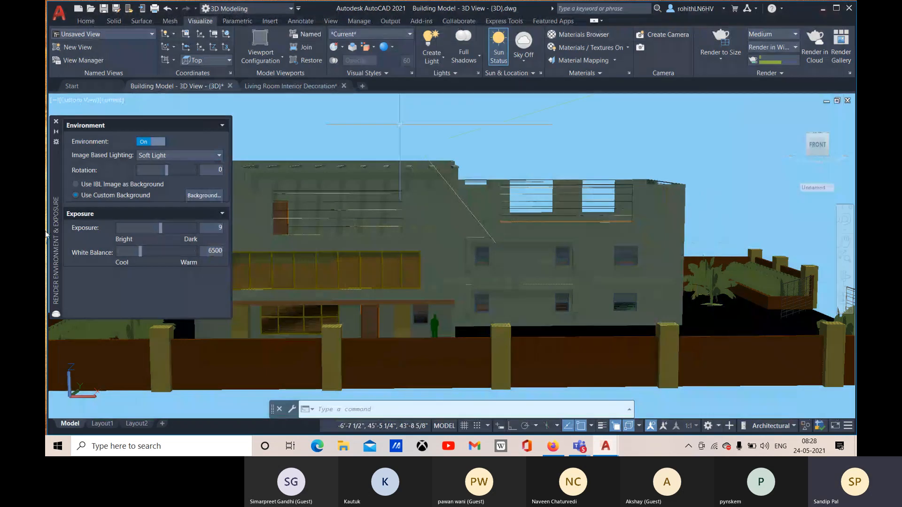
# Step: Change the custom background to type Gradient and set its top color to the light blue RGB 146,222,242
pyautogui.click(215, 197)
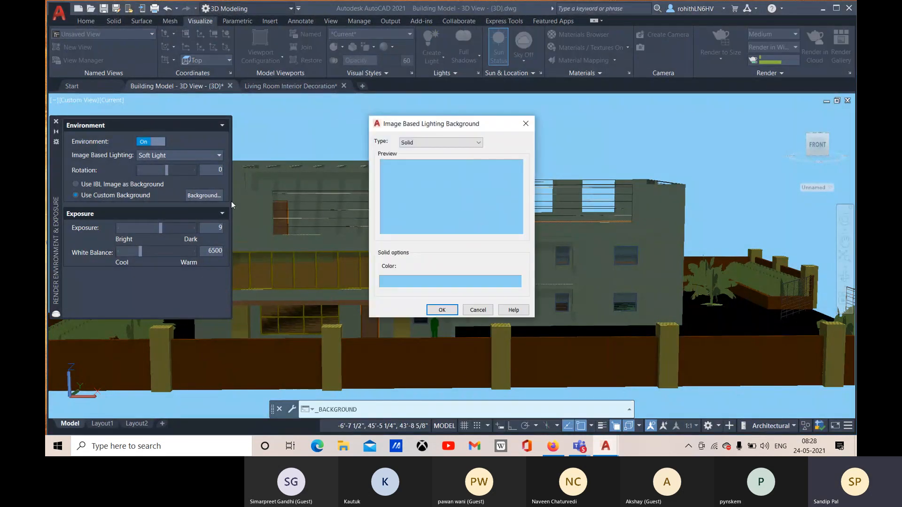
pyautogui.hotkey('alt', 'Down')
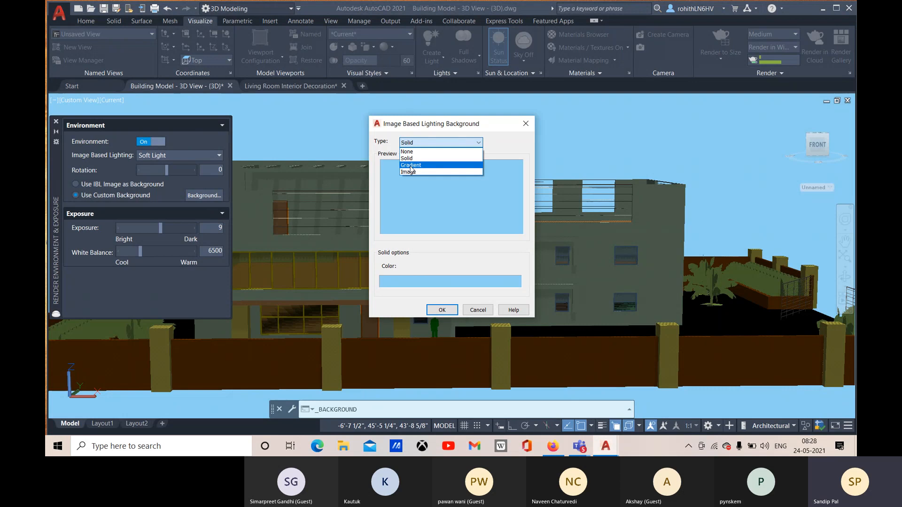
pyautogui.click(410, 166)
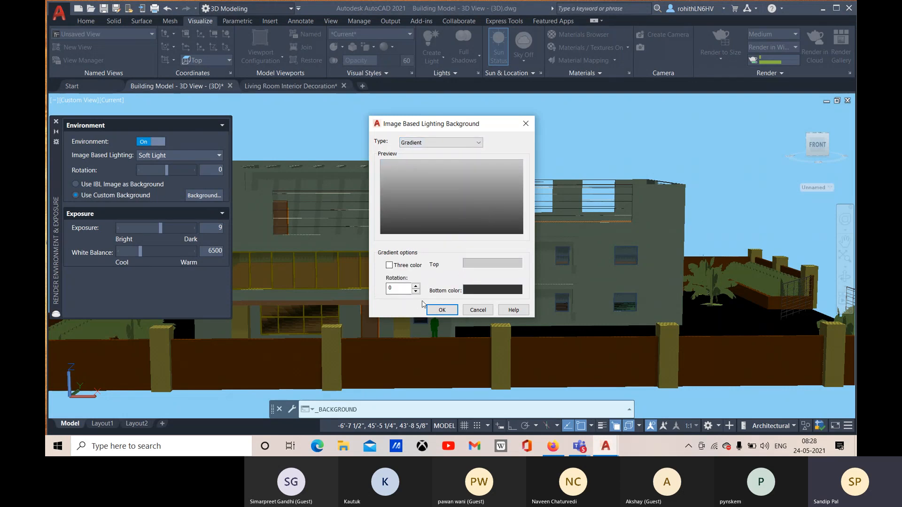
pyautogui.click(479, 265)
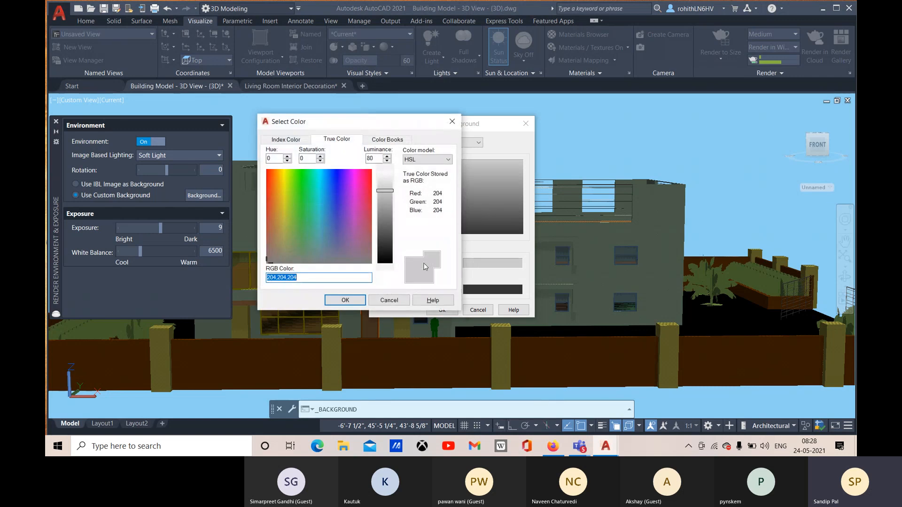
pyautogui.click(326, 193)
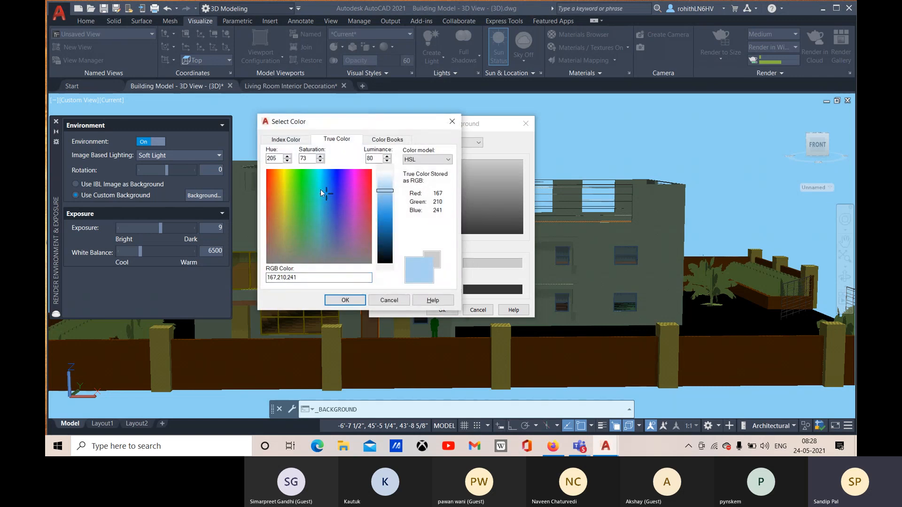
pyautogui.click(322, 189)
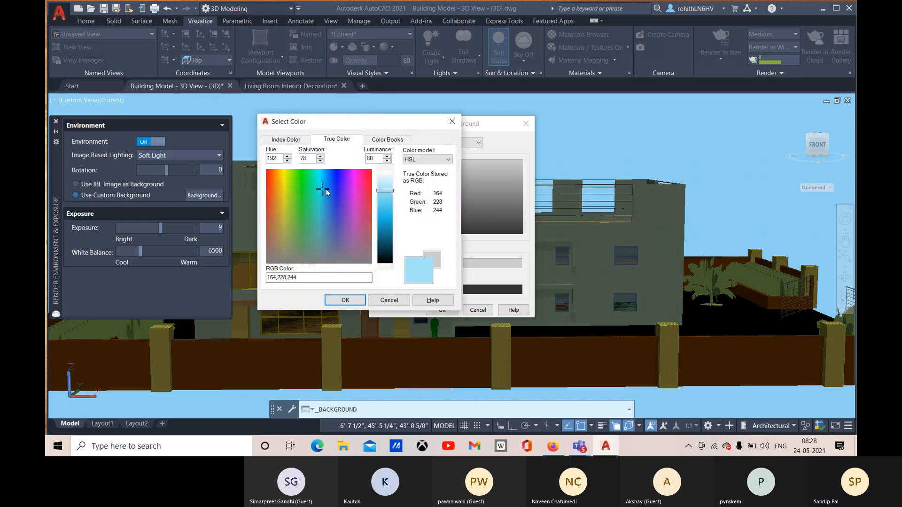
pyautogui.click(388, 197)
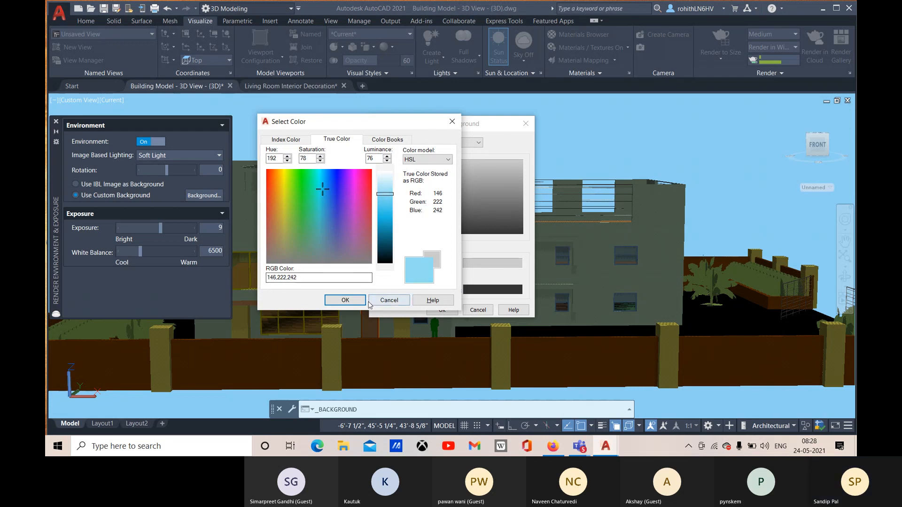
pyautogui.click(340, 300)
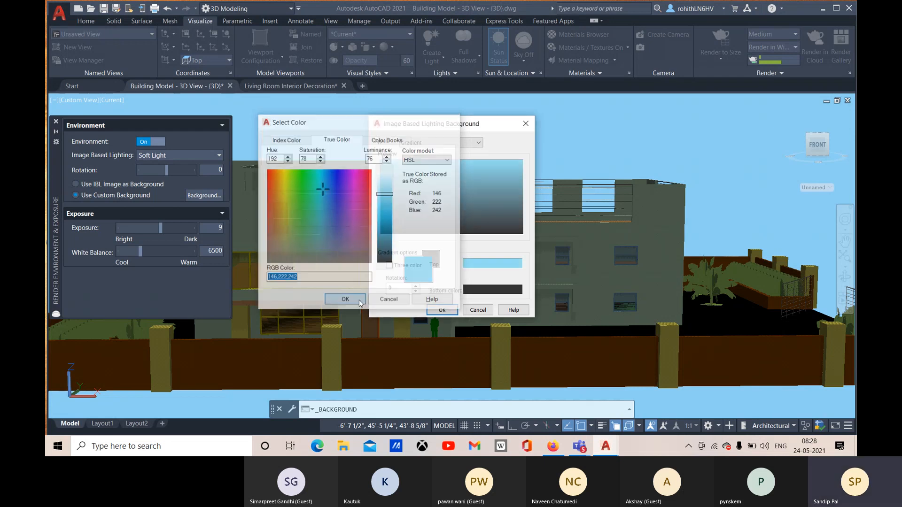
# Step: Set the gradient's bottom color to the dark brown RGB 68,34,34 and apply the background
pyautogui.click(484, 290)
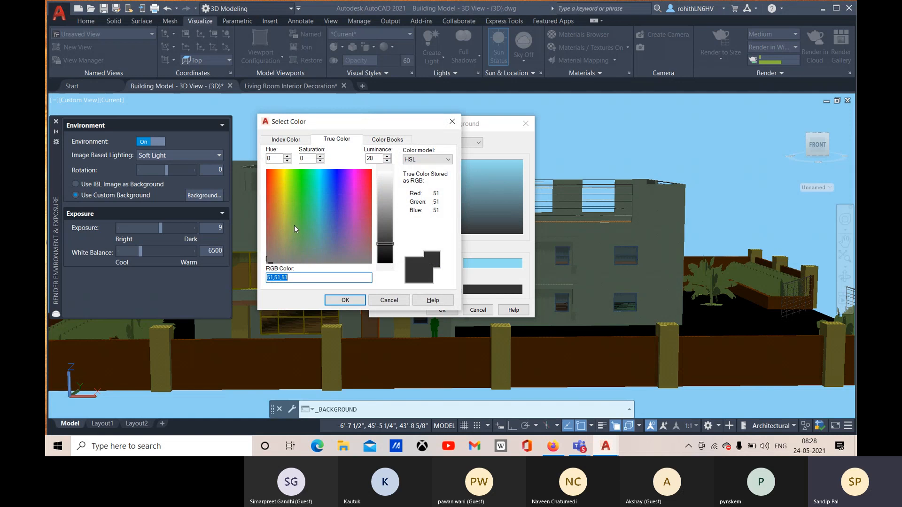
pyautogui.click(269, 246)
pyautogui.click(267, 231)
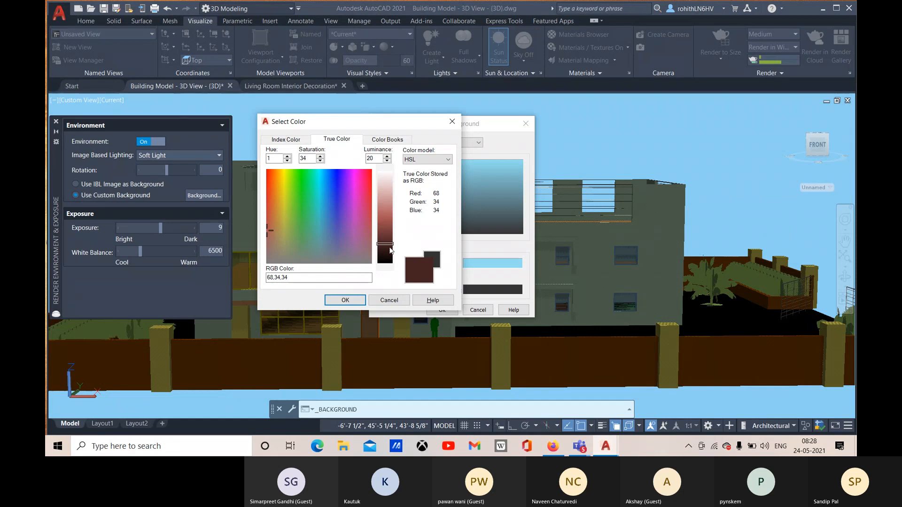
pyautogui.click(348, 300)
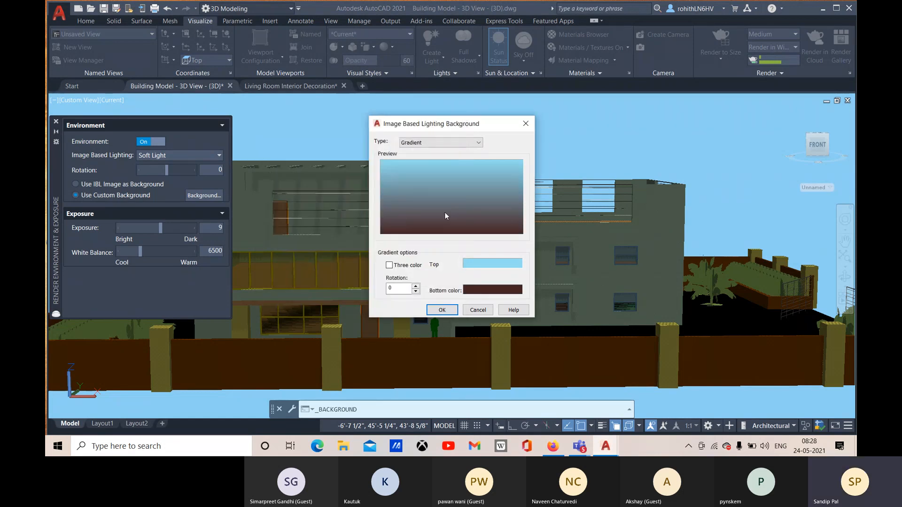
pyautogui.click(445, 308)
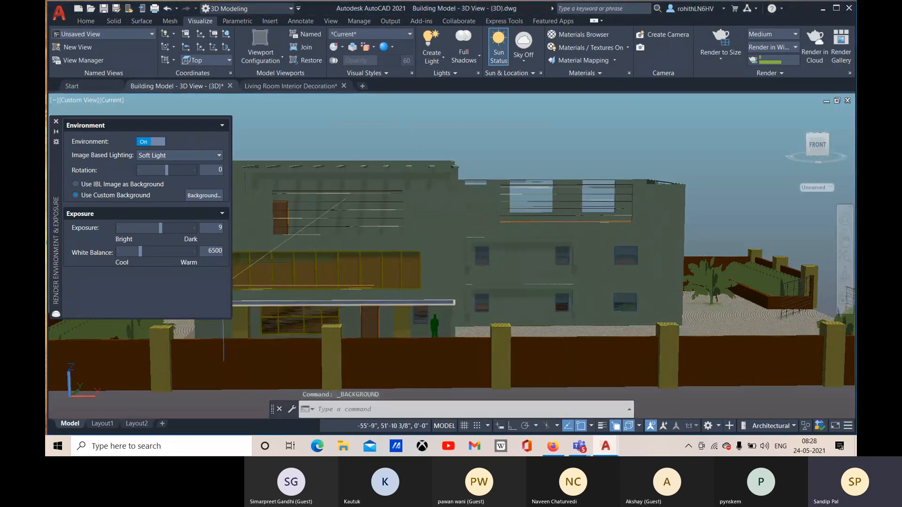
pyautogui.scroll(-2, 481, 245)
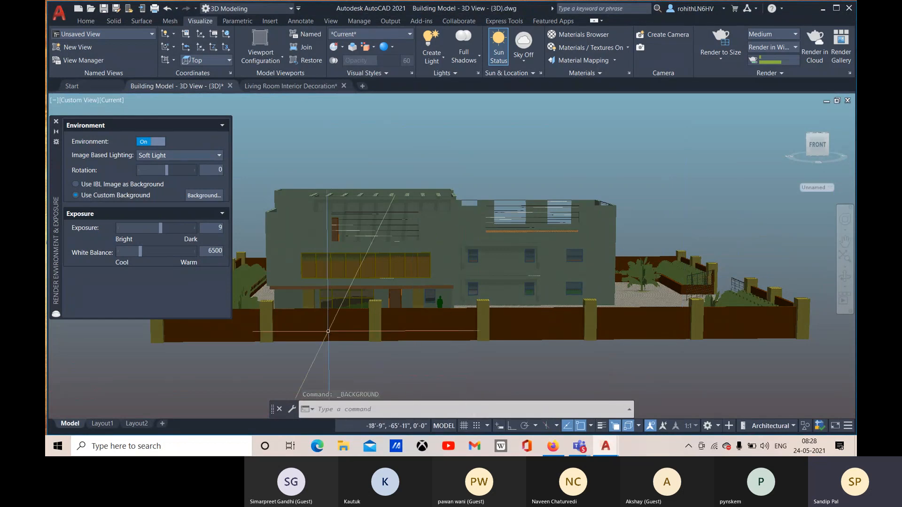
# Step: Change the custom background to type Image and browse to Images > Model from internet > Materials, listing JFIF (*.jpg, *.jpeg) files
pyautogui.click(191, 196)
pyautogui.click(439, 142)
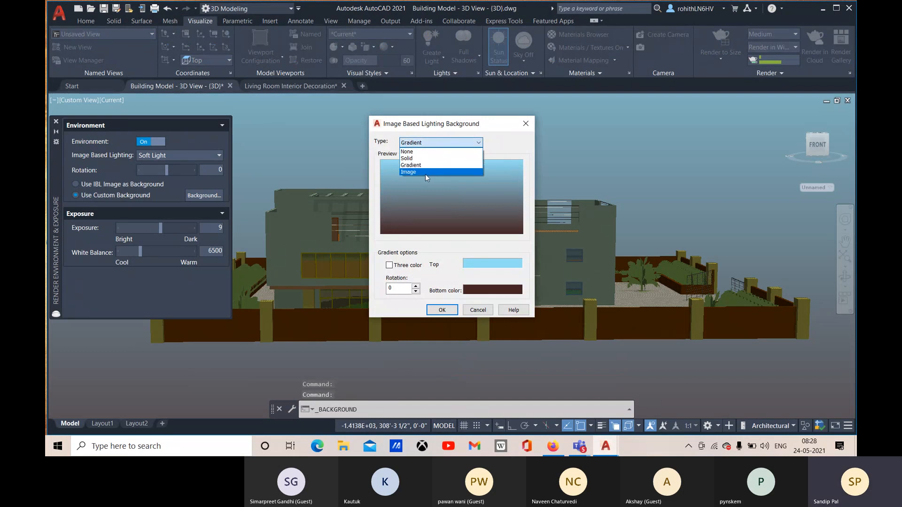
pyautogui.click(425, 173)
pyautogui.click(502, 269)
pyautogui.click(424, 111)
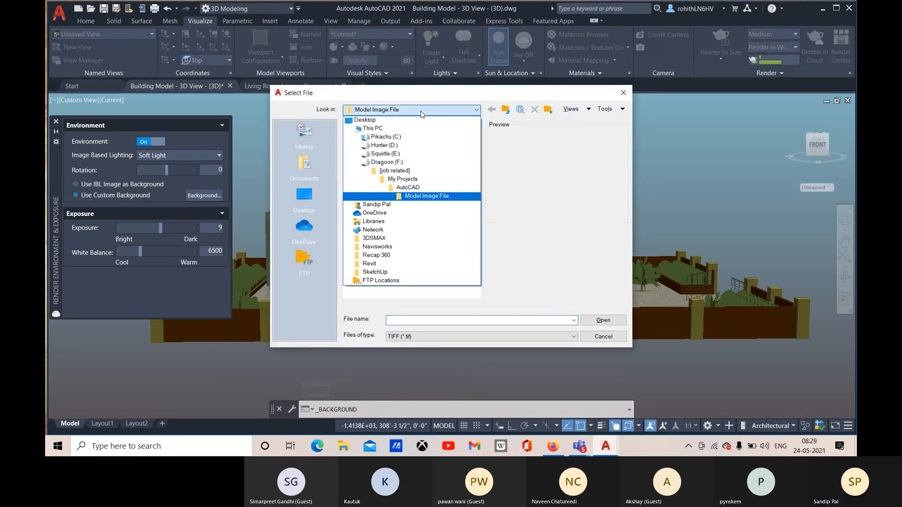
pyautogui.click(384, 173)
pyautogui.scroll(-1, 429, 173)
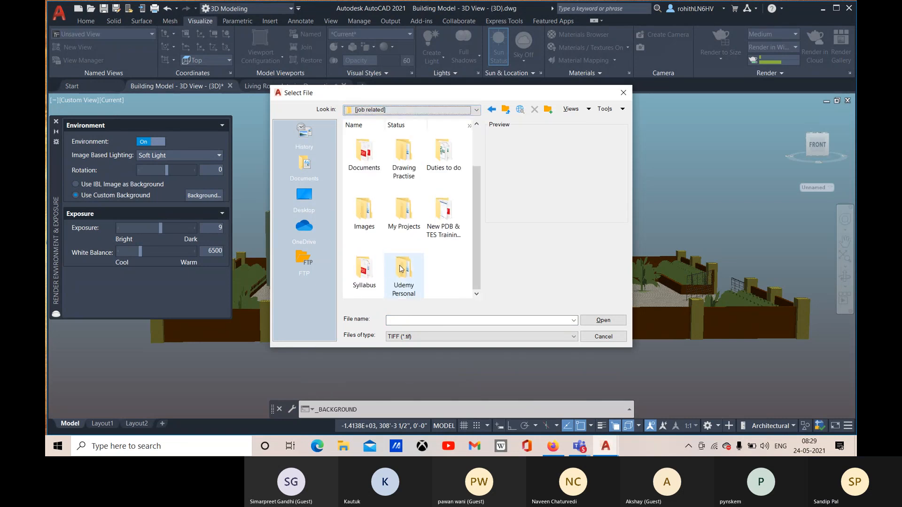
pyautogui.doubleClick(364, 211)
pyautogui.doubleClick(443, 149)
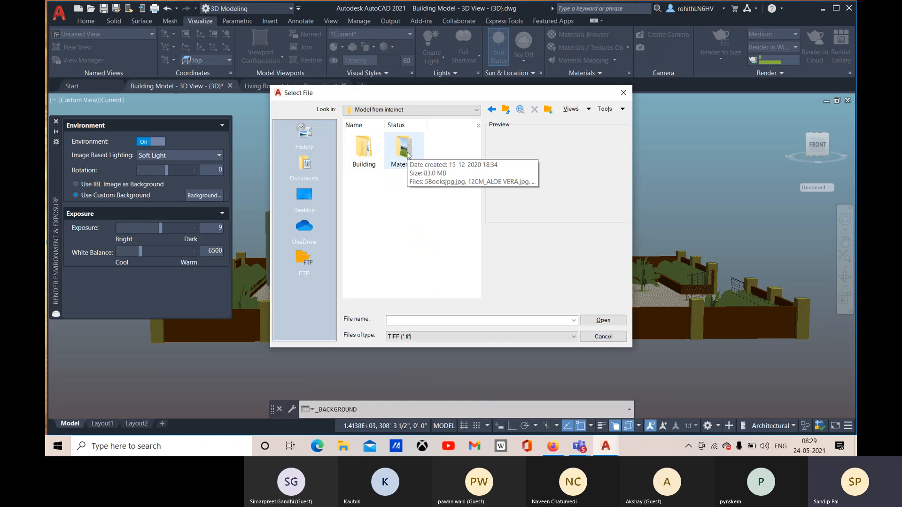
pyautogui.doubleClick(406, 154)
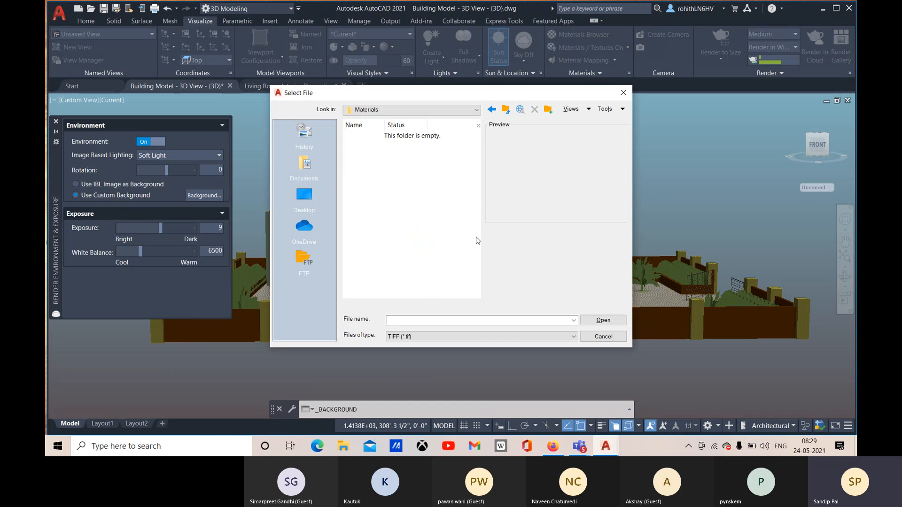
pyautogui.click(473, 337)
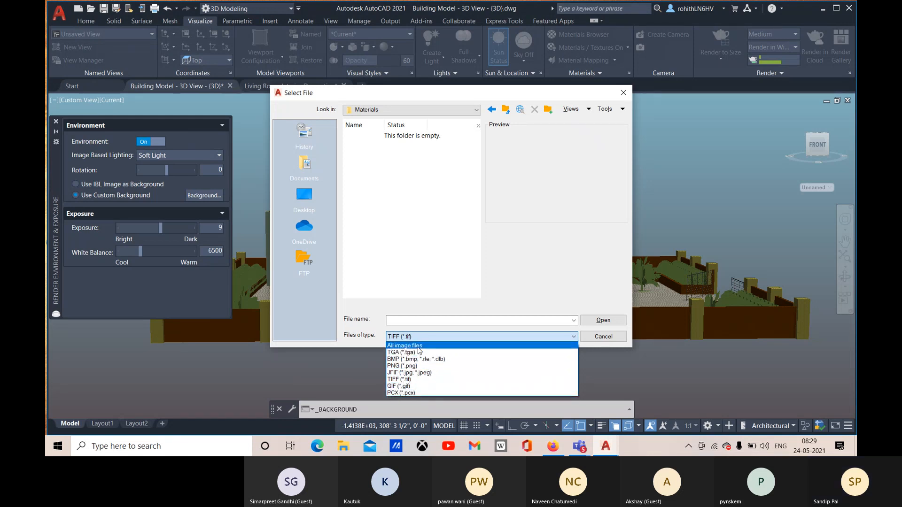
pyautogui.click(411, 372)
# Step: Preview the sky pictures in the Materials folder and apply Hrd-Sky-background.jpg as the background image
pyautogui.scroll(-3, 405, 261)
pyautogui.scroll(-2, 396, 267)
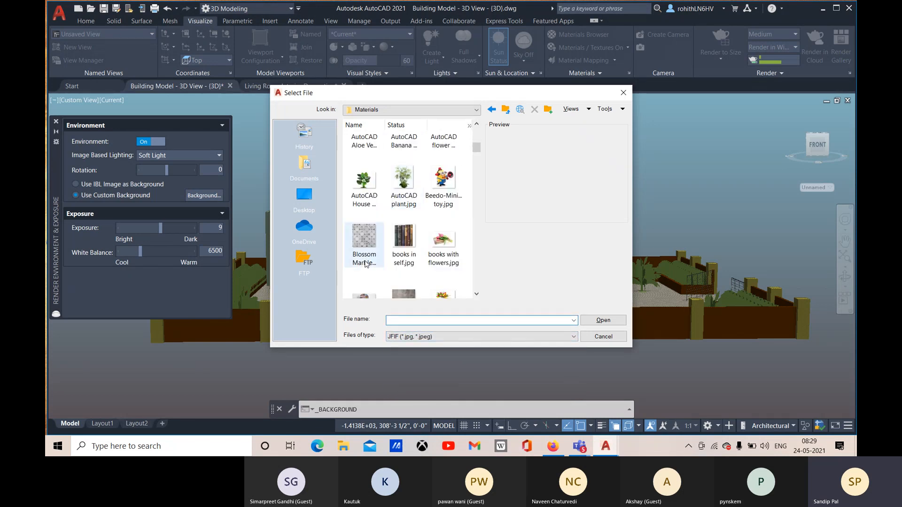
pyautogui.scroll(-5, 438, 219)
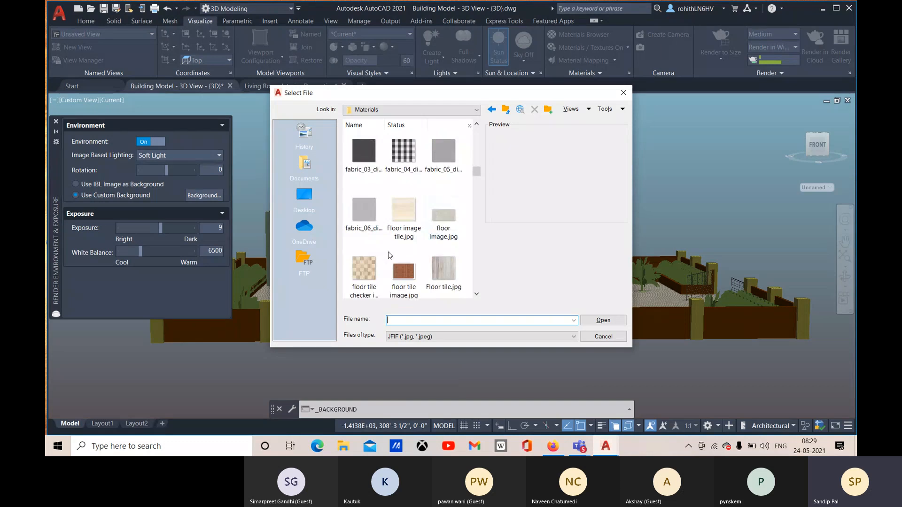
pyautogui.scroll(-3, 423, 249)
pyautogui.scroll(-3, 423, 253)
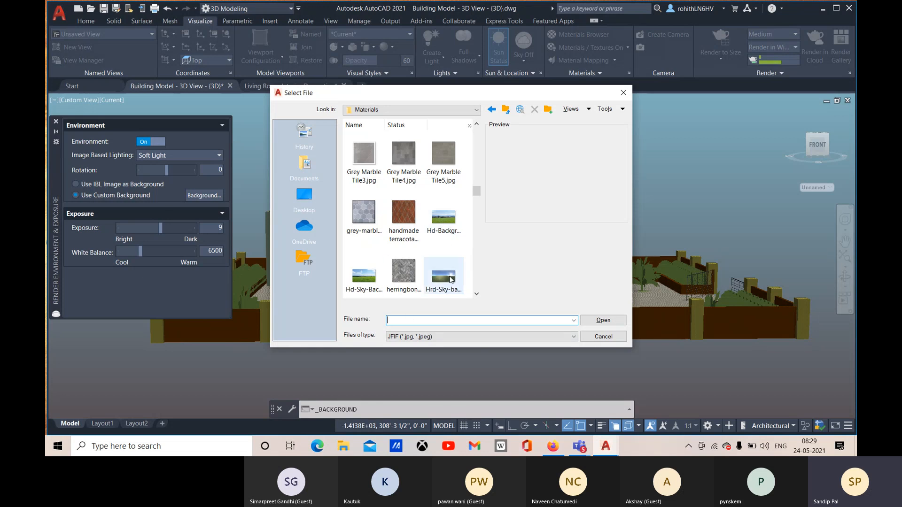
pyautogui.click(437, 286)
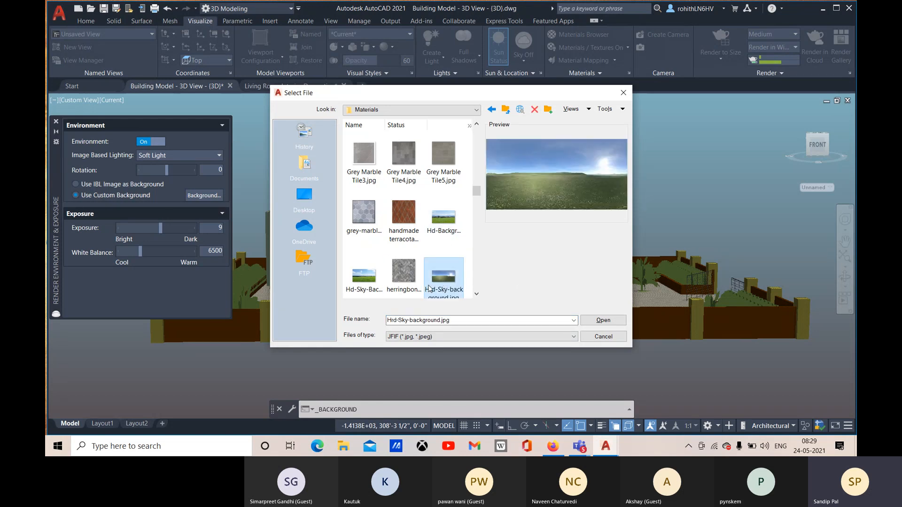
pyautogui.click(371, 283)
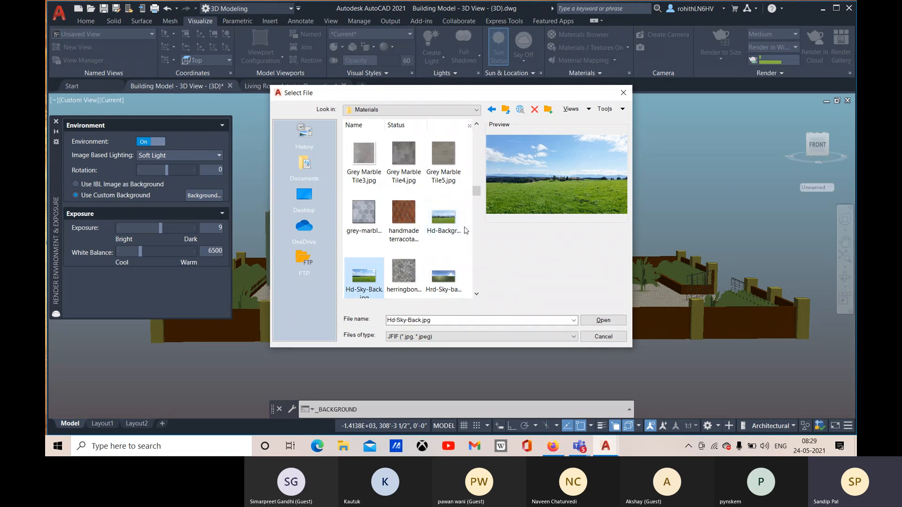
pyautogui.click(445, 230)
pyautogui.click(444, 282)
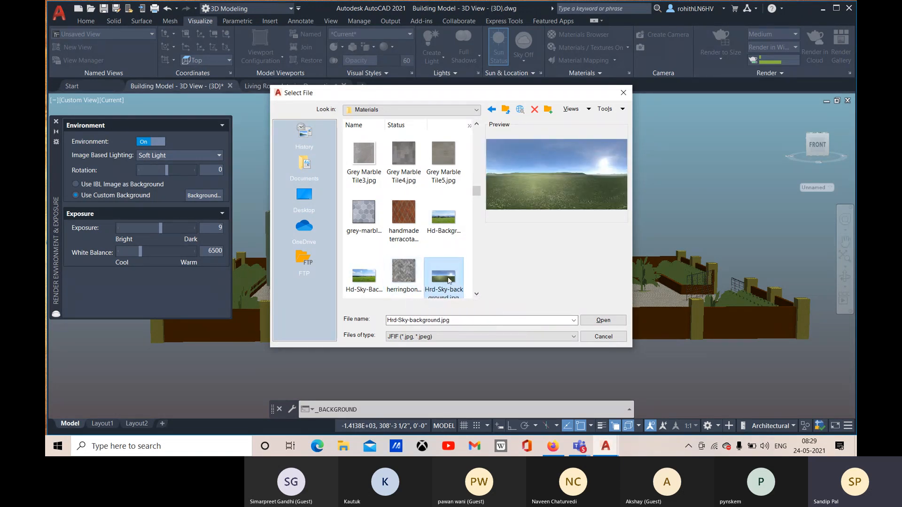
pyautogui.click(603, 321)
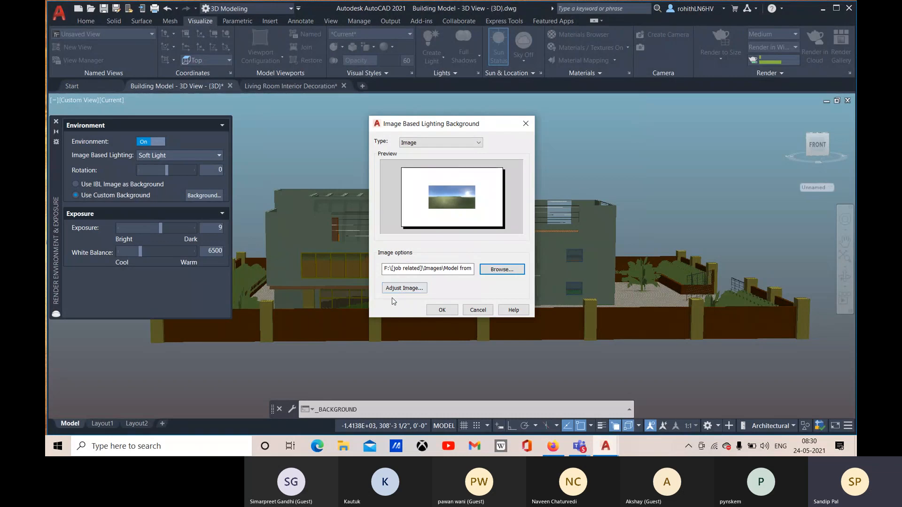
pyautogui.click(441, 310)
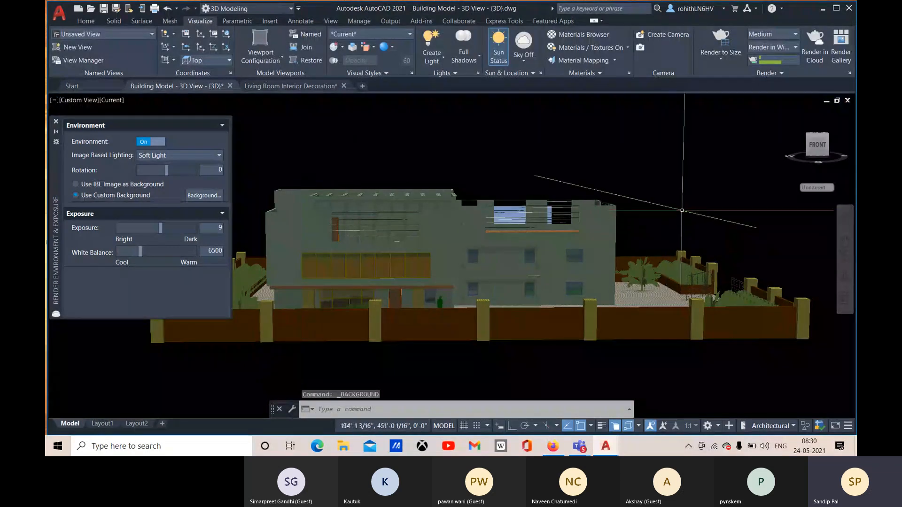
# Step: Orbit the building to a slightly raised angled front view and zoom it to fit against the sky background image
pyautogui.scroll(-2, 582, 257)
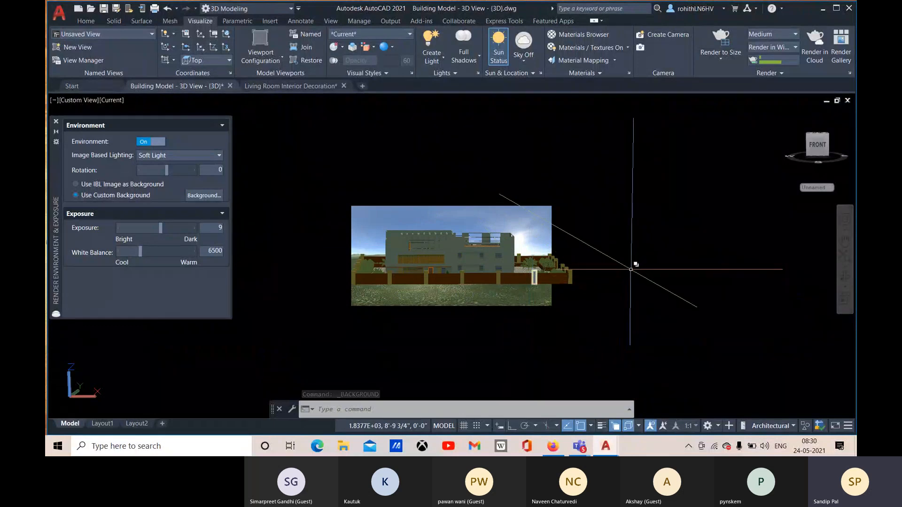
pyautogui.moveTo(604, 264); pyautogui.dragTo(582, 285, button='middle')
pyautogui.scroll(-1, 418, 247)
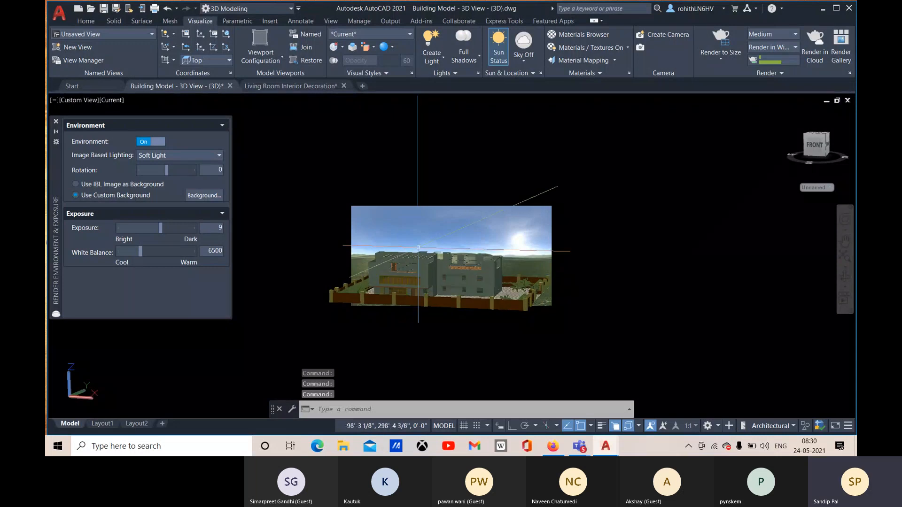
pyautogui.scroll(1, 465, 254)
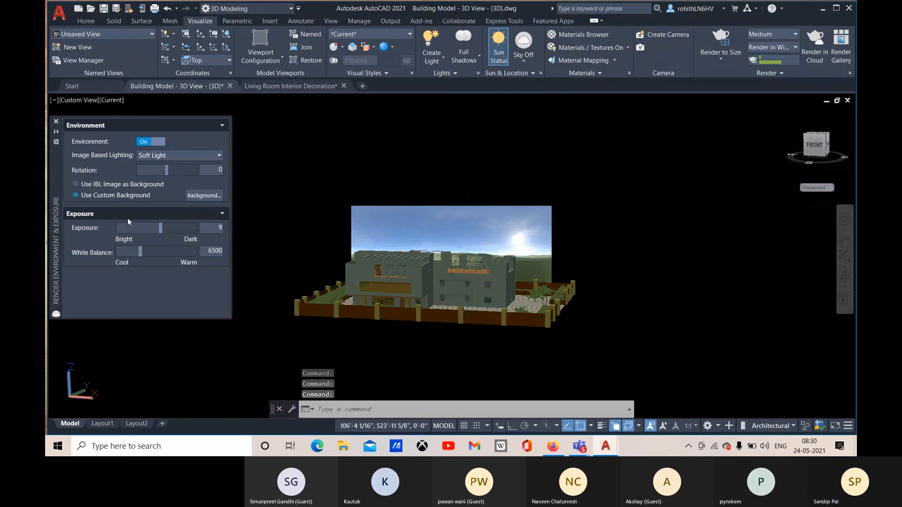
pyautogui.scroll(-1, 576, 258)
pyautogui.scroll(-2, 577, 258)
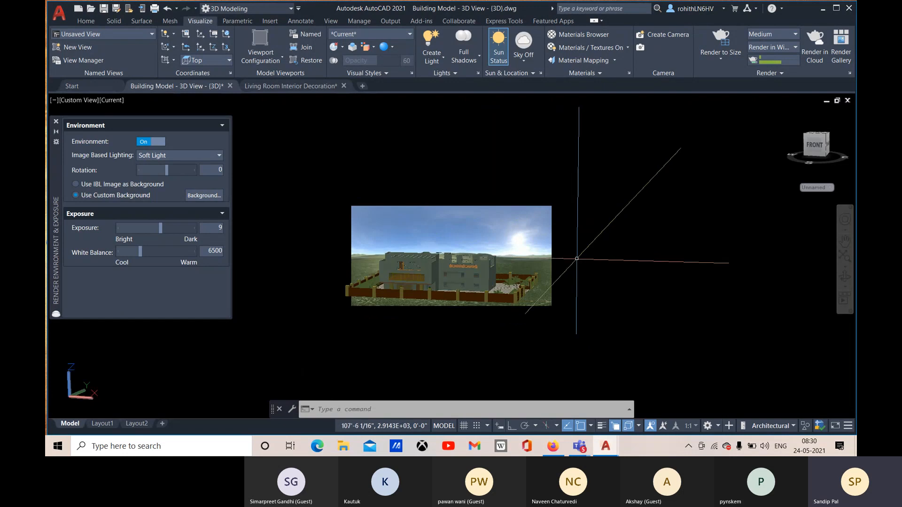
pyautogui.scroll(3, 544, 261)
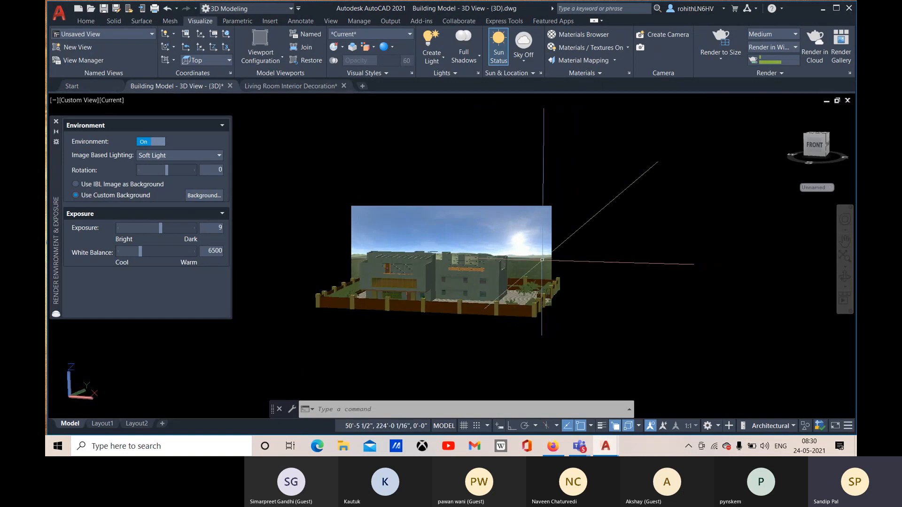
pyautogui.scroll(-3, 540, 262)
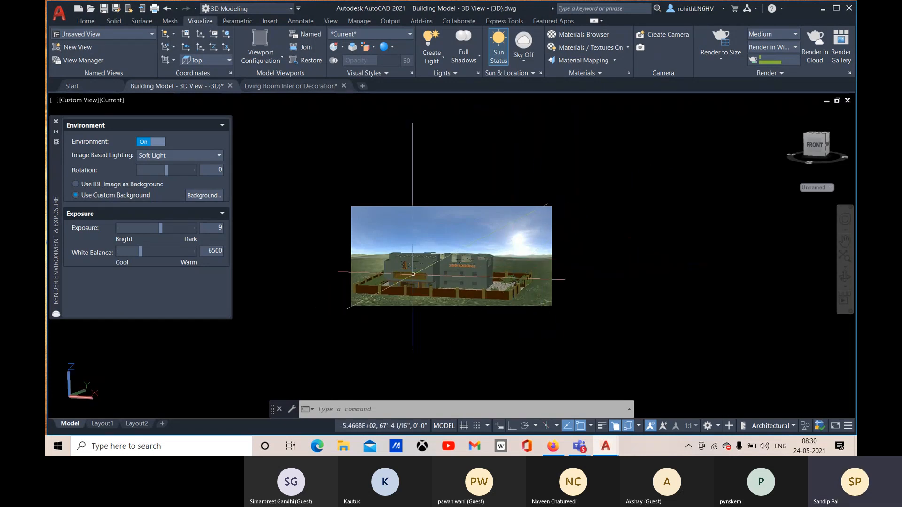
pyautogui.scroll(2, 413, 274)
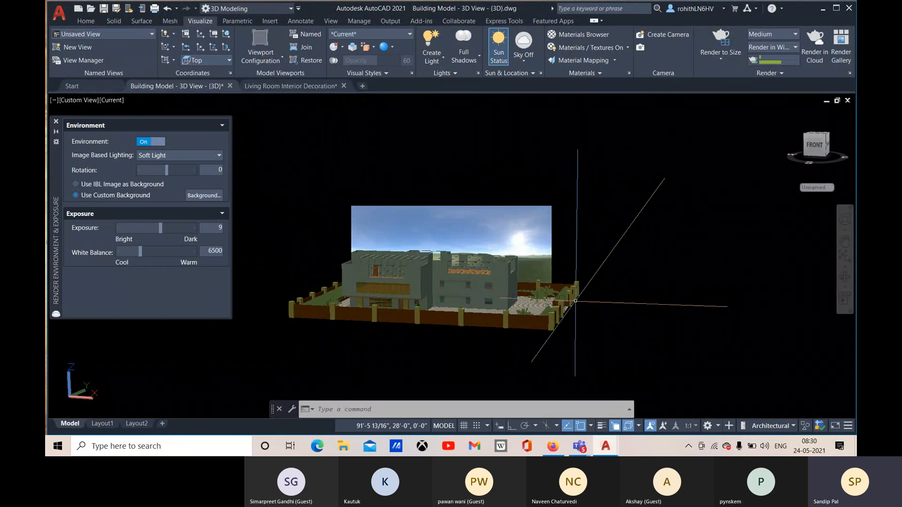
pyautogui.scroll(-1, 467, 246)
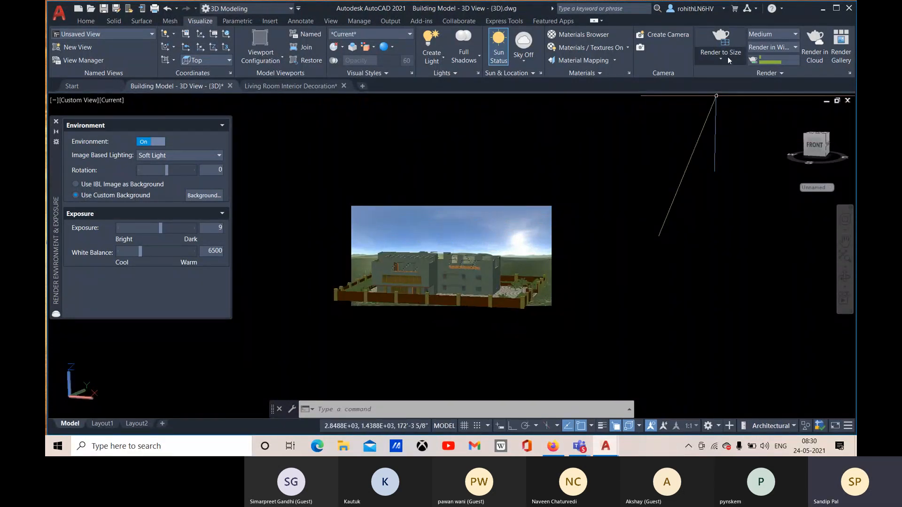
# Step: Frame the building and its boundary wall in front of the centered sky image and render the view at Medium quality
pyautogui.moveTo(579, 305); pyautogui.dragTo(591, 310, button='middle')
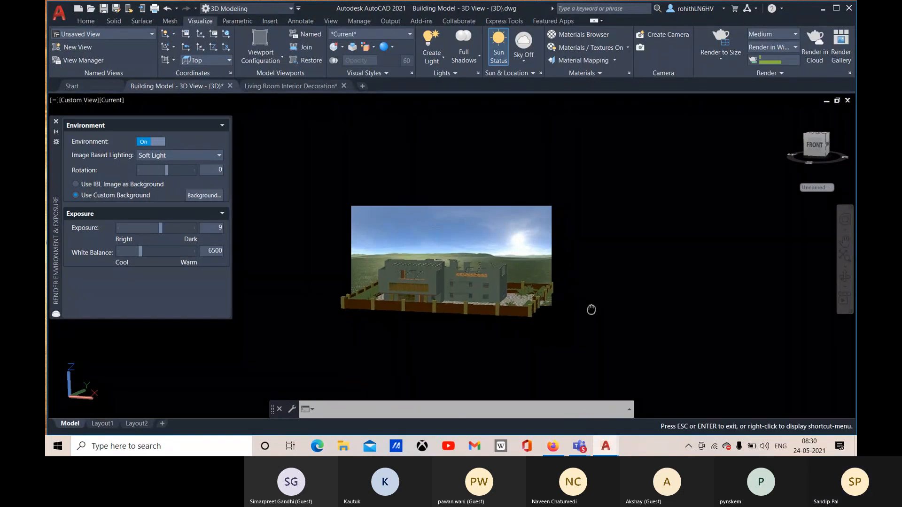
pyautogui.press('Escape')
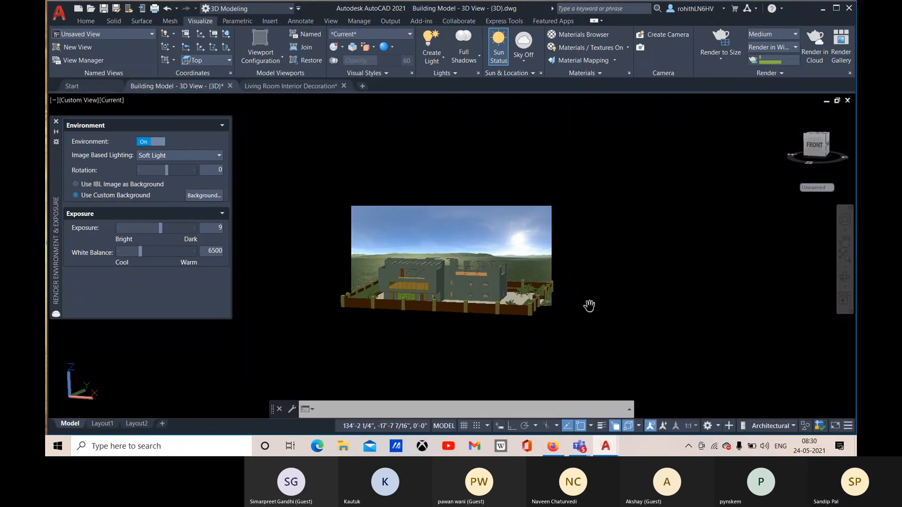
pyautogui.scroll(1, 587, 301)
pyautogui.moveTo(587, 300); pyautogui.dragTo(586, 286, button='middle')
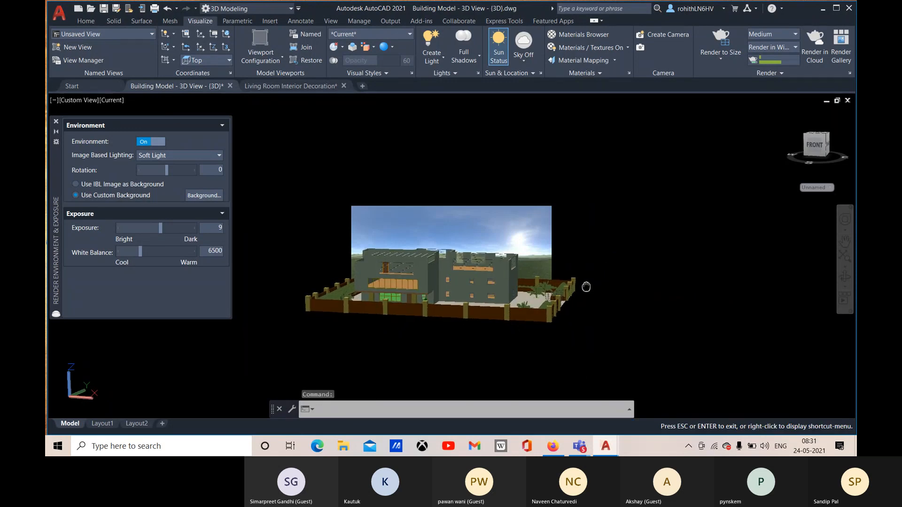
pyautogui.press('Escape')
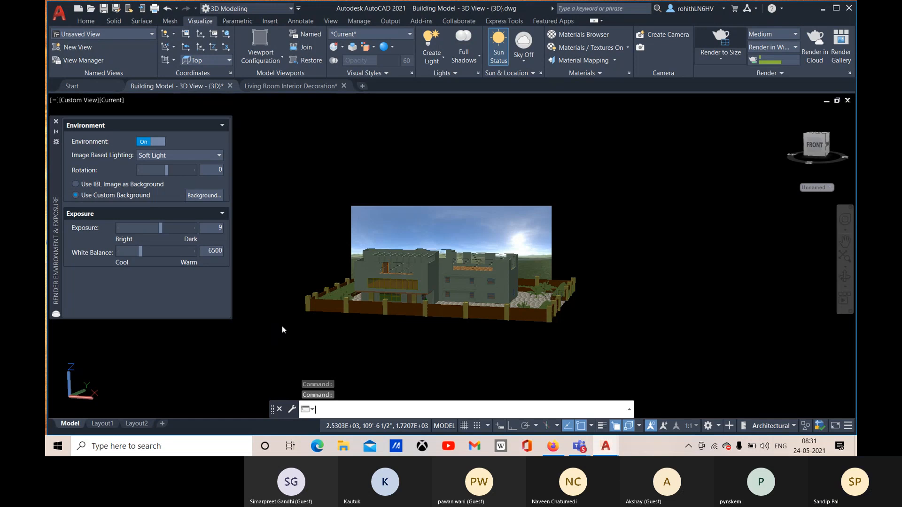
pyautogui.press('Return')
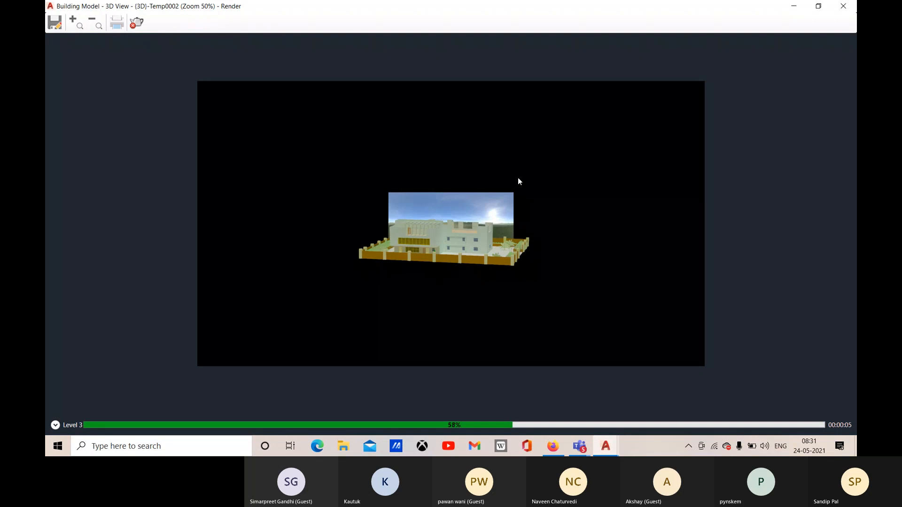
# Step: Examine the rendered building and sky background up close at 200% zoom and close the render window
pyautogui.click(77, 24)
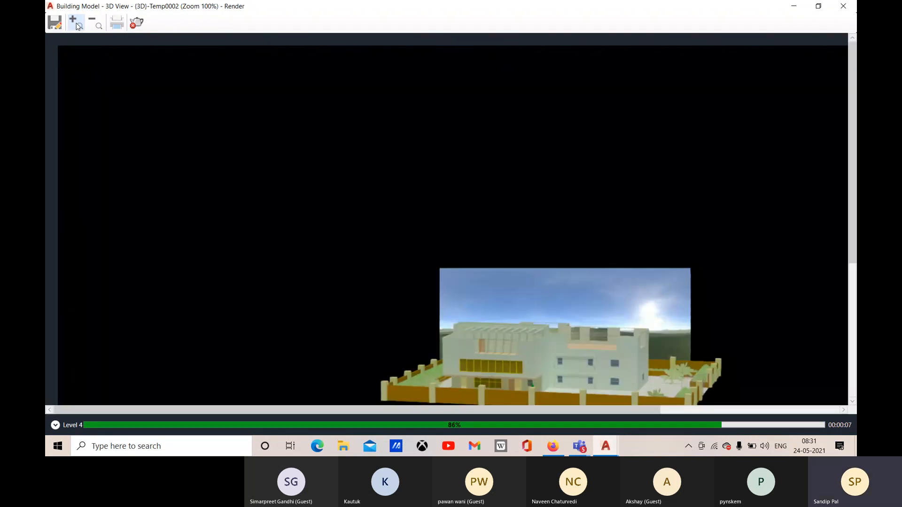
pyautogui.scroll(-2, 548, 313)
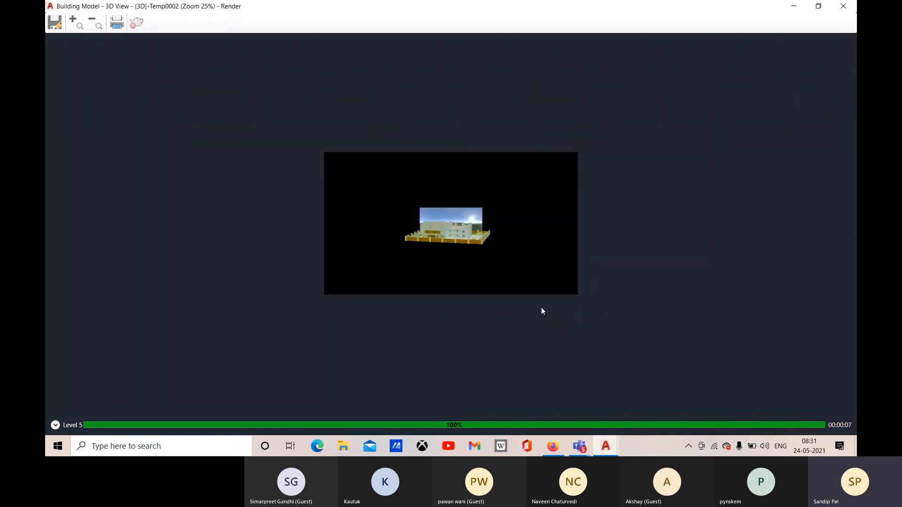
pyautogui.scroll(3, 492, 256)
pyautogui.moveTo(489, 266); pyautogui.dragTo(660, 402)
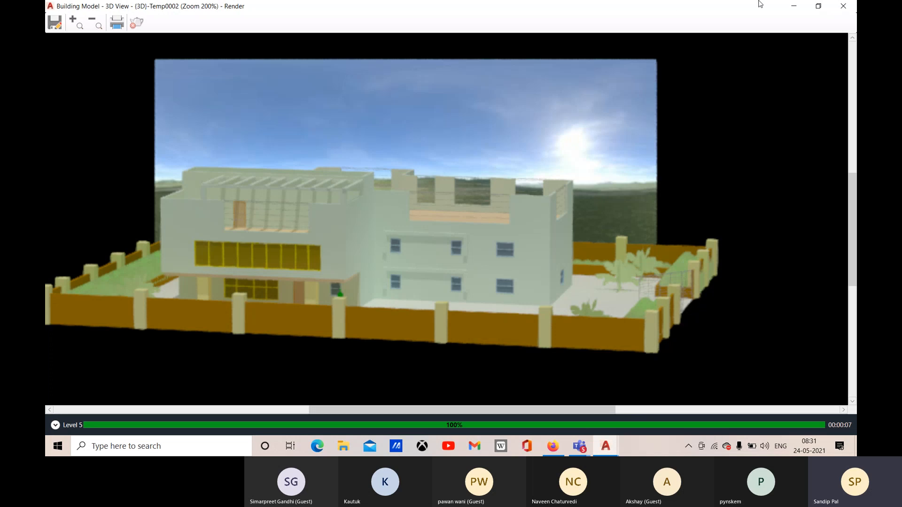
pyautogui.click(844, 6)
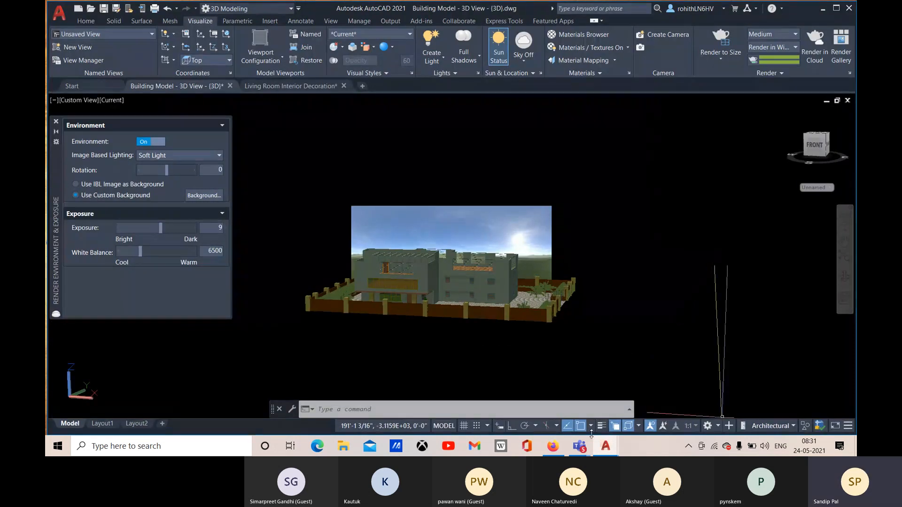
# Step: Switch to the Teams meeting window and unmute the microphone
pyautogui.moveTo(582, 444)
pyautogui.click(660, 398)
pyautogui.click(766, 415)
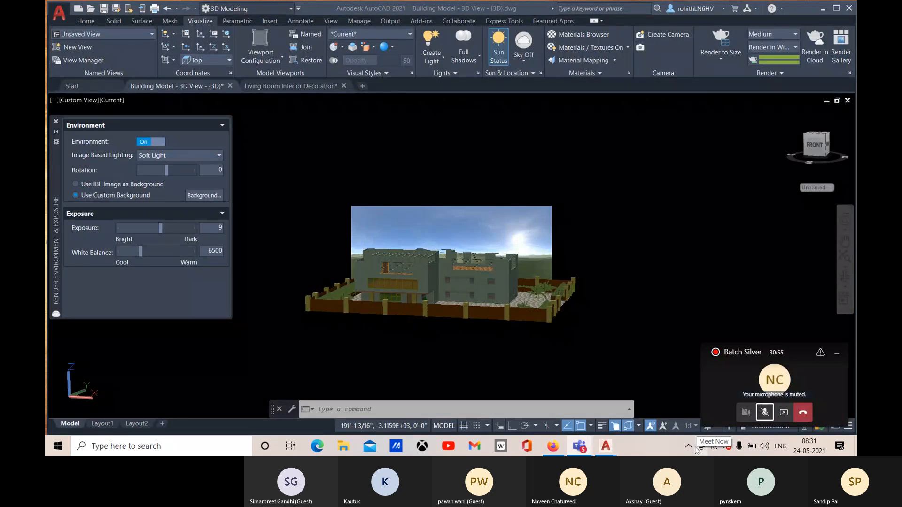
pyautogui.click(764, 414)
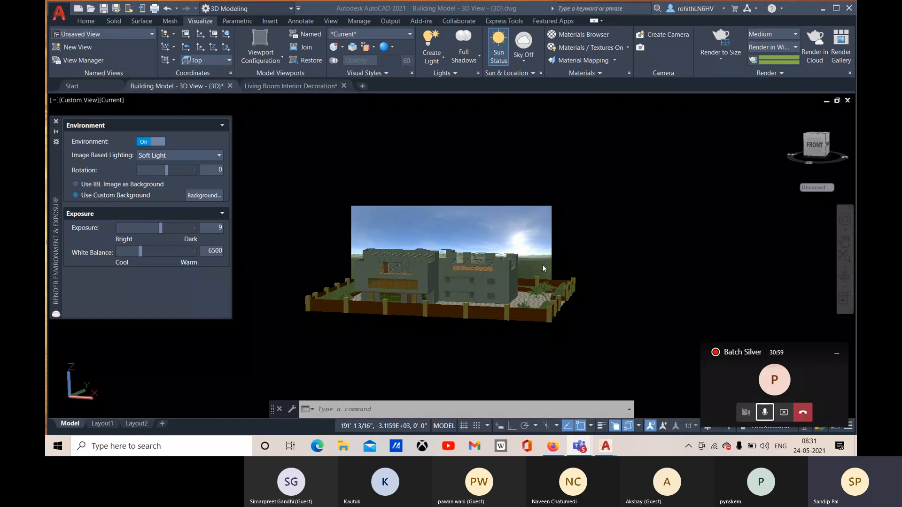
# Step: Open the image adjustment settings of the custom background and set the image position to Stretch
pyautogui.click(212, 196)
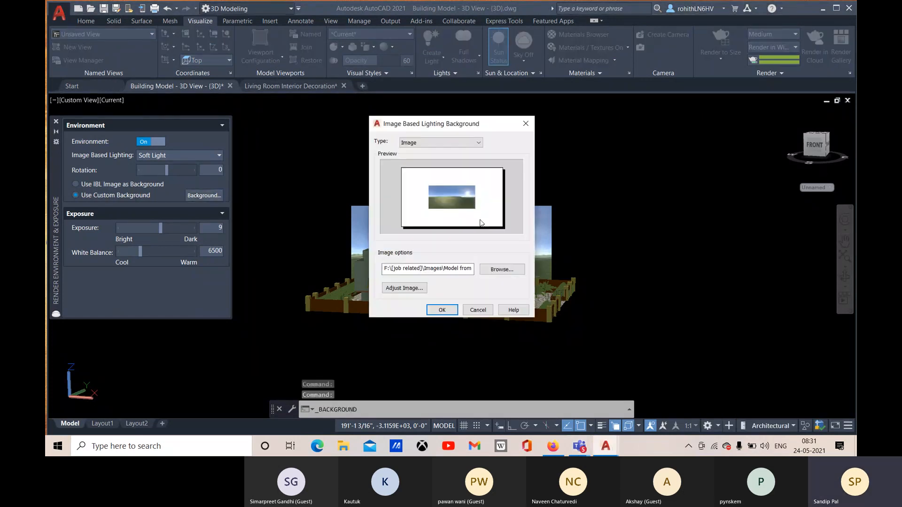
pyautogui.click(390, 290)
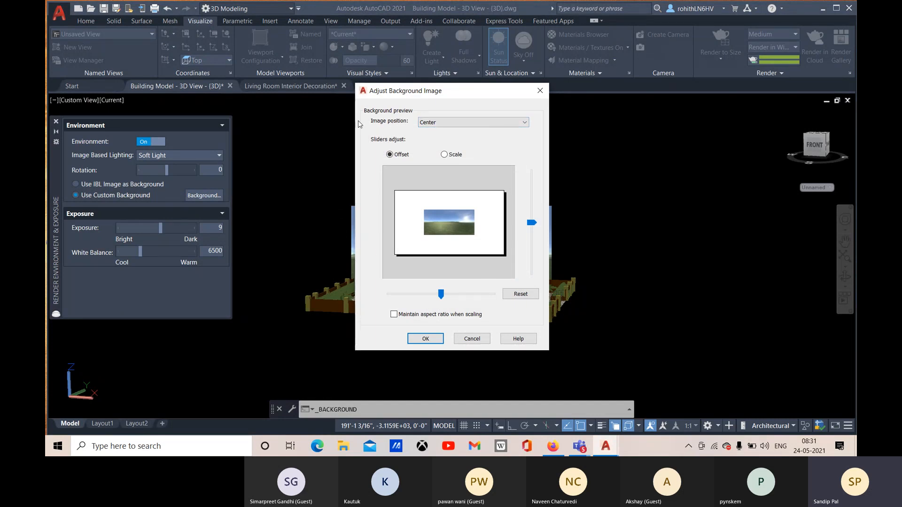
pyautogui.click(438, 122)
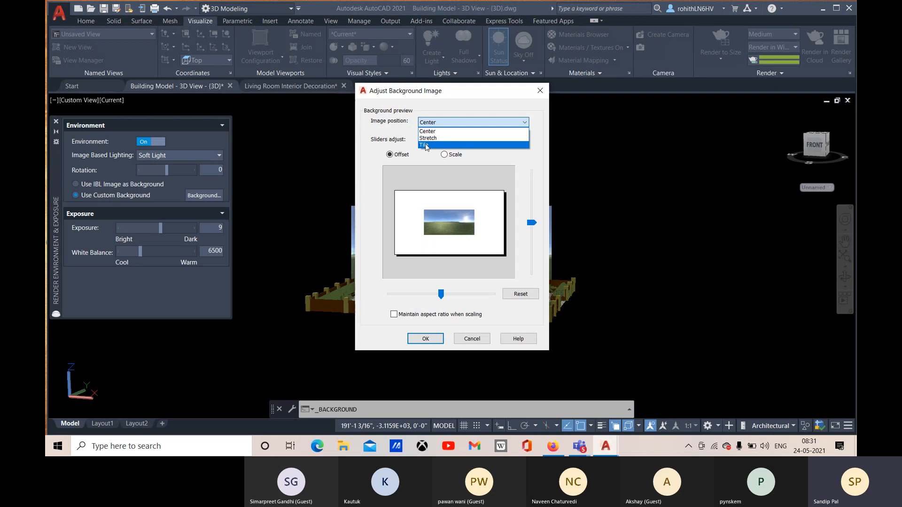
pyautogui.click(428, 138)
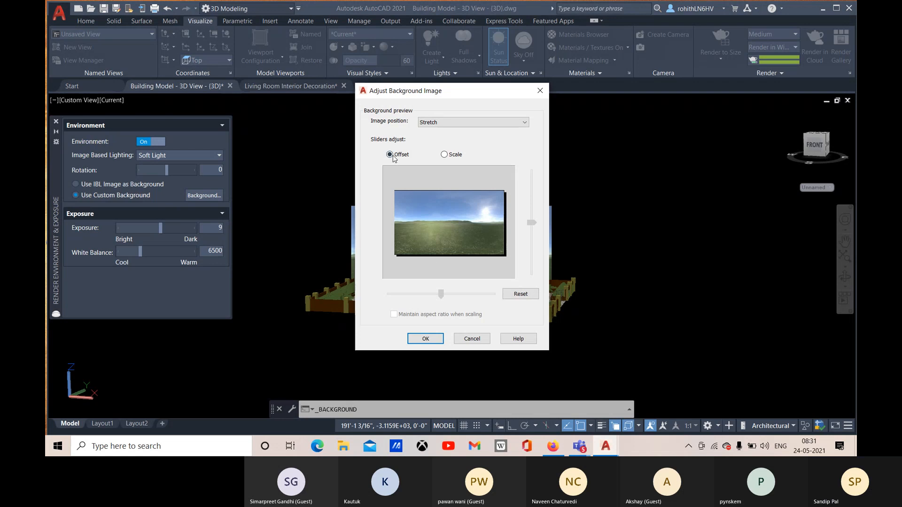
# Step: Return the background image position to Center and try shifting the sky picture vertically with the offset adjustment
pyautogui.click(434, 124)
pyautogui.click(432, 132)
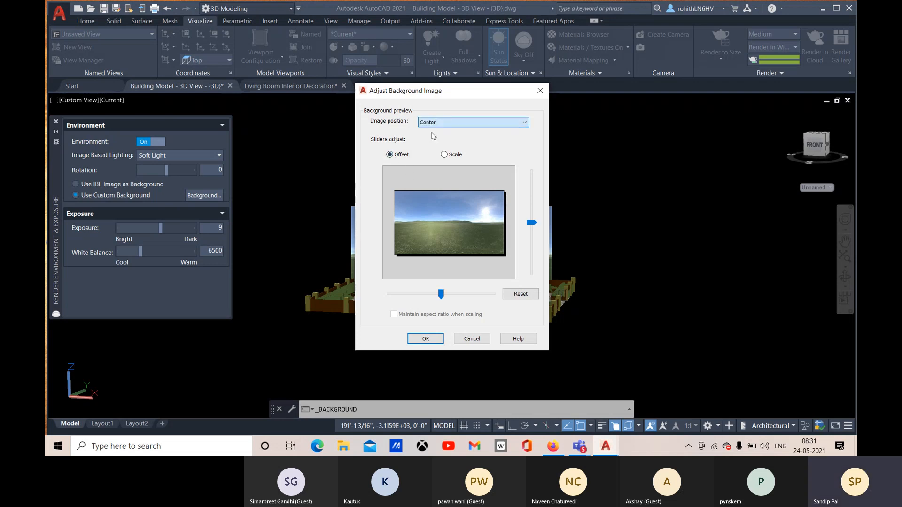
pyautogui.moveTo(534, 226); pyautogui.dragTo(534, 224)
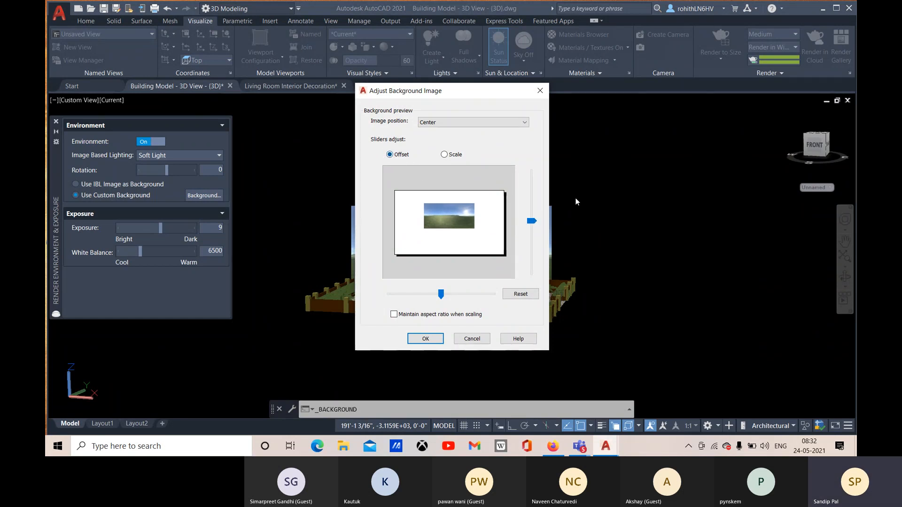
pyautogui.moveTo(530, 222); pyautogui.dragTo(529, 224)
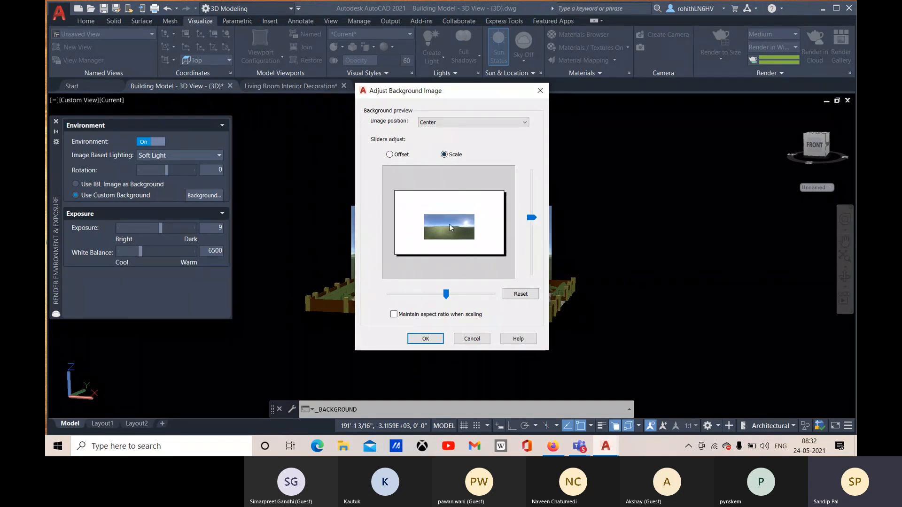
# Step: Try scaling the centered sky picture vertically and horizontally, using an X scale of about 2.1
pyautogui.moveTo(532, 218); pyautogui.dragTo(531, 219)
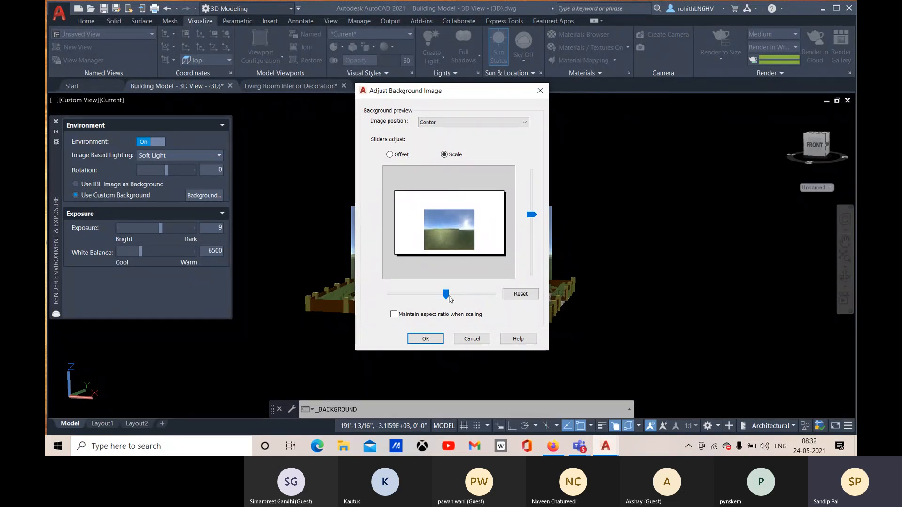
pyautogui.moveTo(446, 296); pyautogui.dragTo(451, 296)
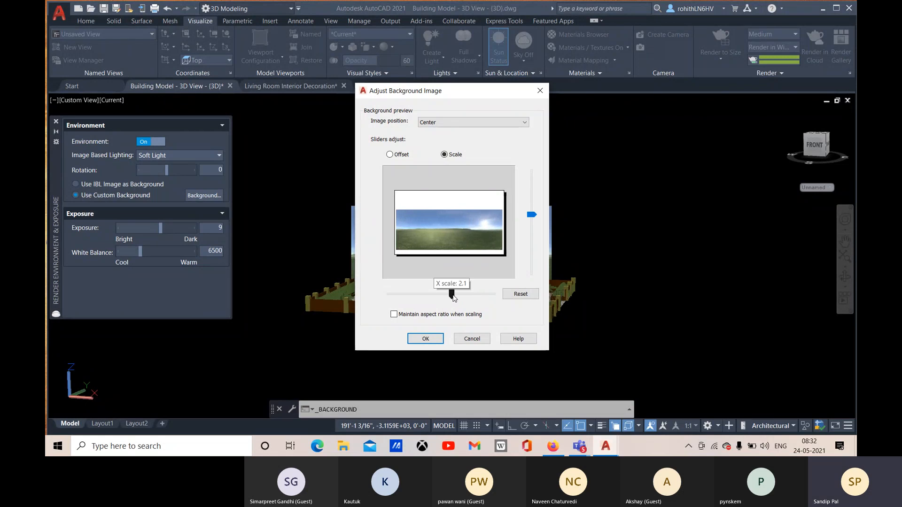
pyautogui.moveTo(453, 297); pyautogui.dragTo(453, 299)
pyautogui.moveTo(533, 219)
pyautogui.mouseDown()
pyautogui.moveTo(532, 204)
pyautogui.moveTo(532, 214)
pyautogui.mouseUp()
# Step: Set the background image position to Stretch and apply the adjusted background to the view
pyautogui.click(439, 123)
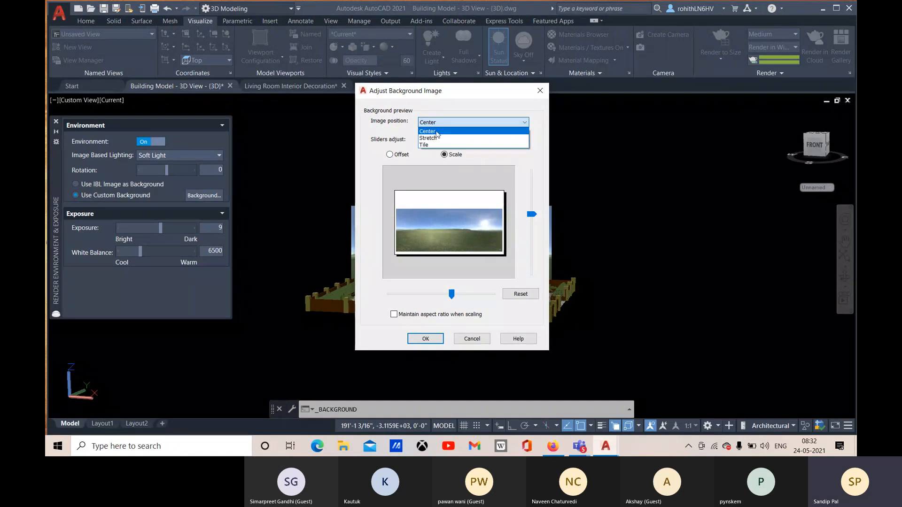
pyautogui.click(436, 140)
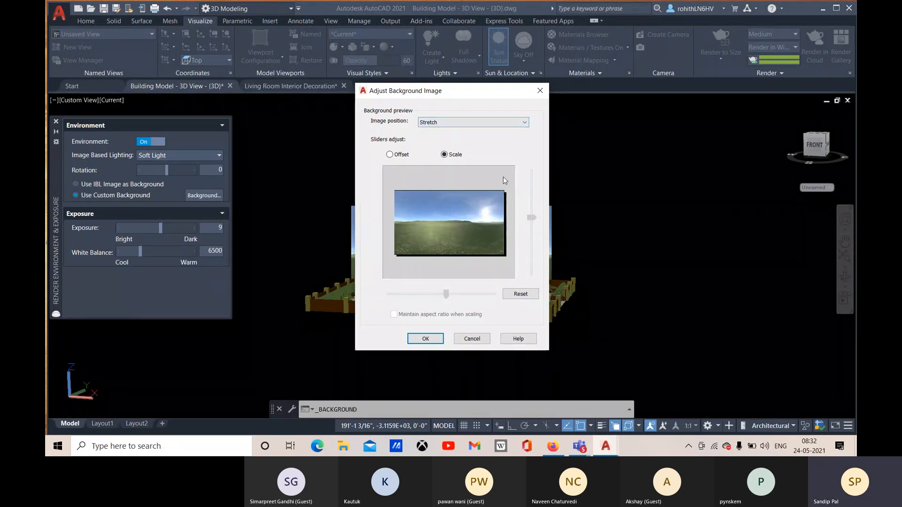
pyautogui.click(426, 339)
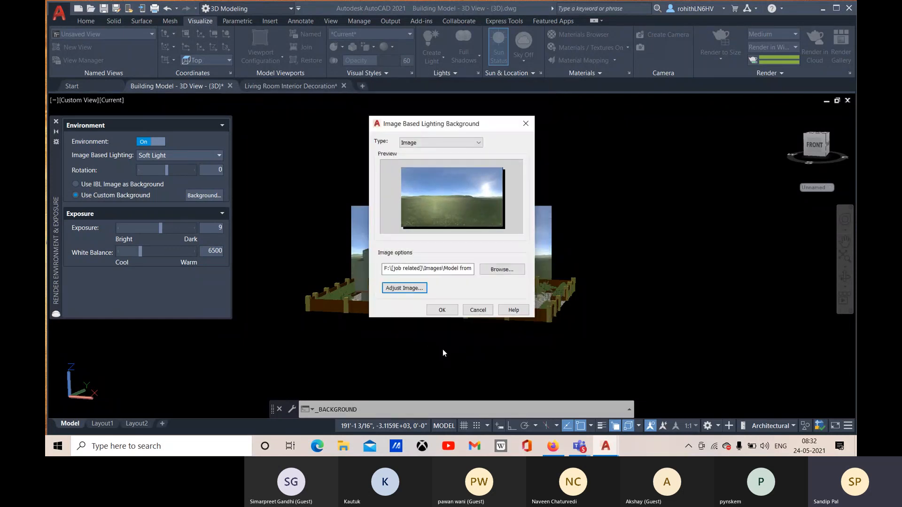
pyautogui.click(441, 310)
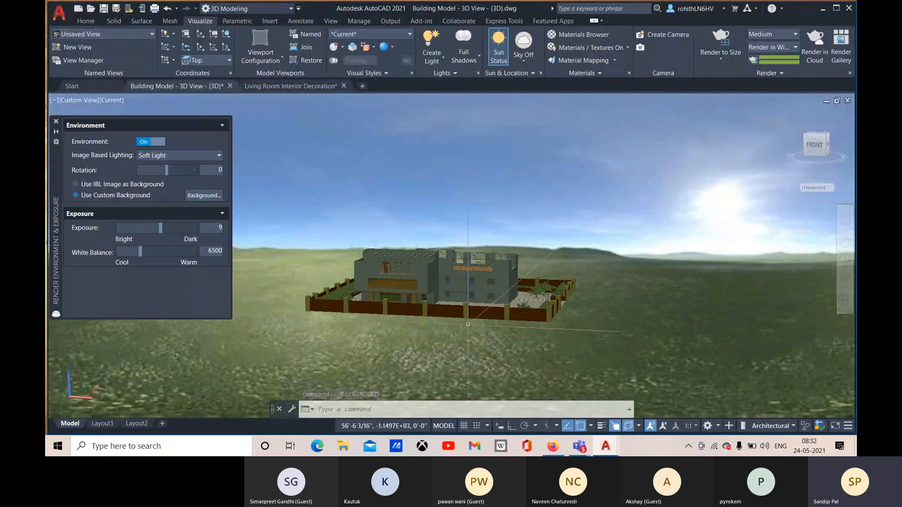
# Step: Frame a close, low-angle front view of the building against the sky and close the Render Environment & Exposure palette
pyautogui.scroll(4, 564, 296)
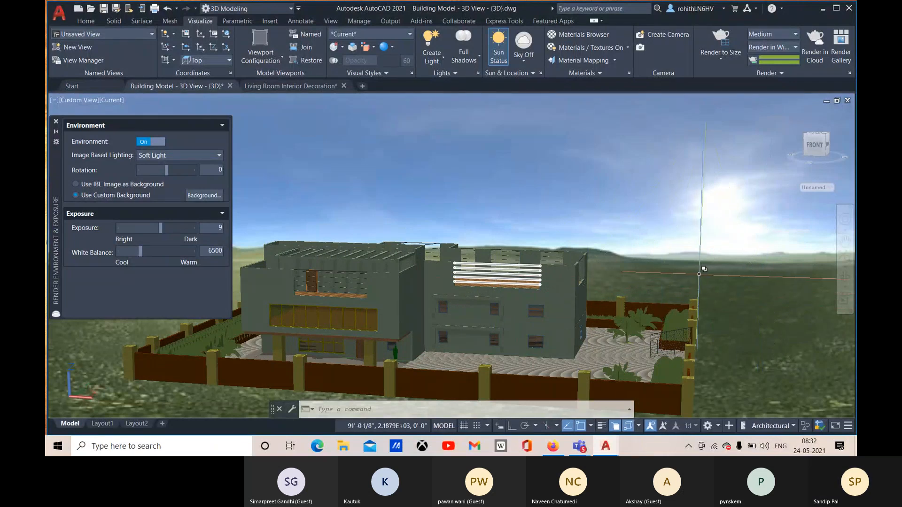
pyautogui.keyDown('shift'); pyautogui.moveTo(700, 259); pyautogui.dragTo(690, 269, button='middle'); pyautogui.keyUp('shift')
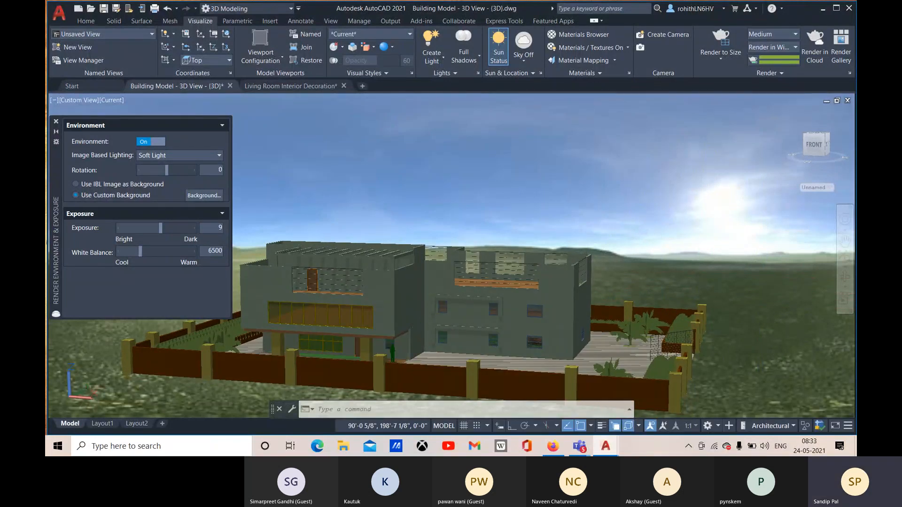
pyautogui.scroll(3, 691, 268)
pyautogui.keyDown('shift'); pyautogui.moveTo(692, 267); pyautogui.dragTo(665, 171, button='middle'); pyautogui.keyUp('shift')
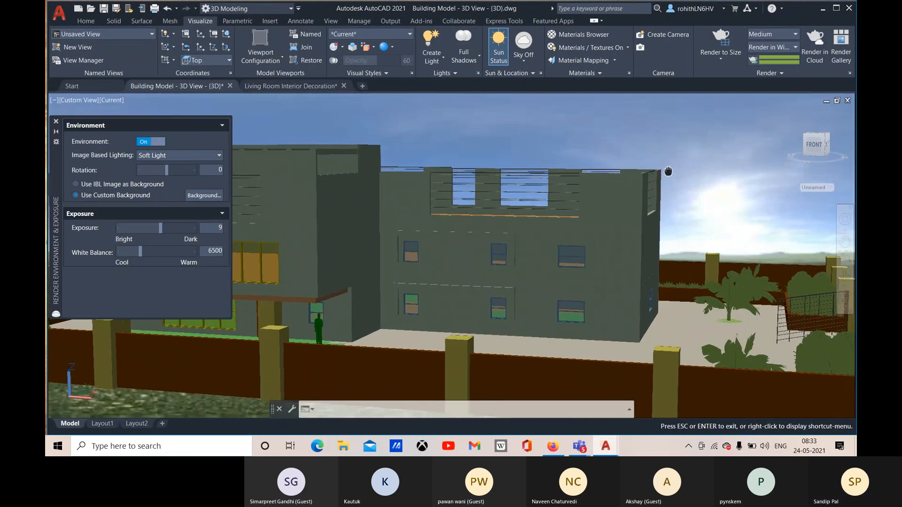
pyautogui.keyDown('shift'); pyautogui.moveTo(665, 170); pyautogui.dragTo(666, 170, button='middle'); pyautogui.keyUp('shift')
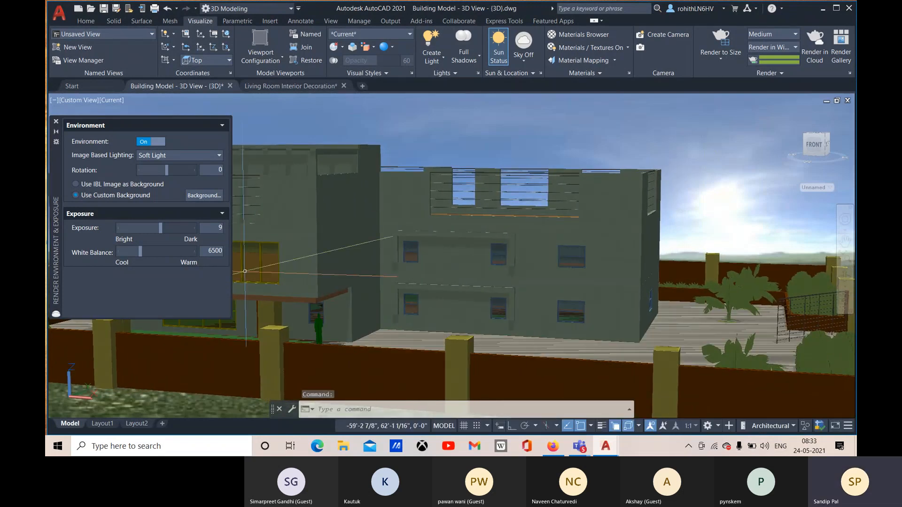
pyautogui.click(56, 123)
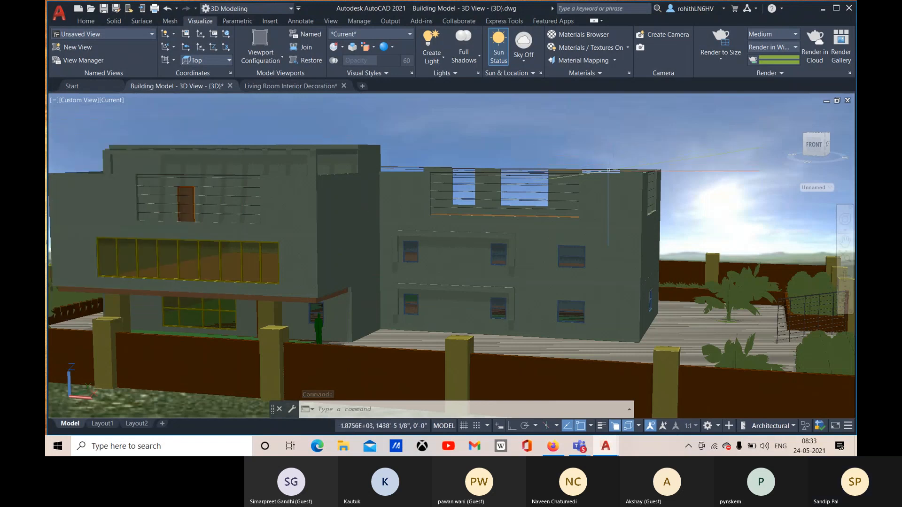
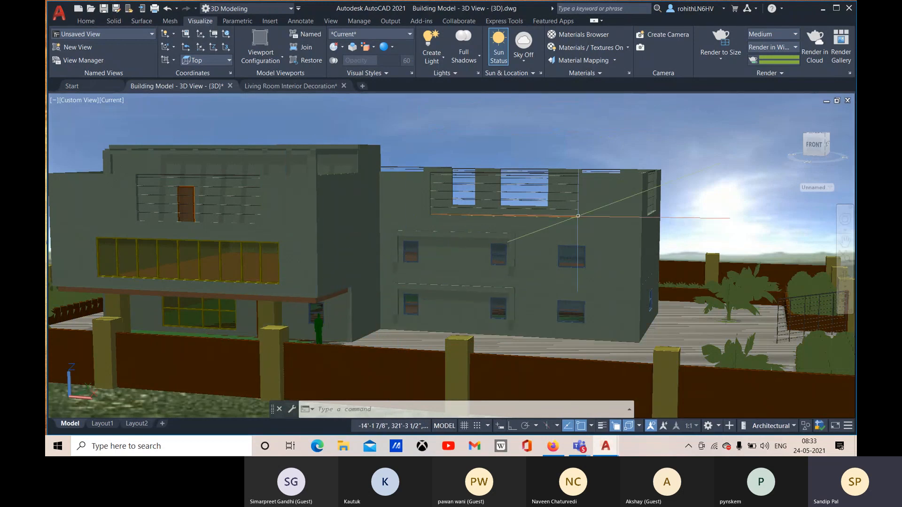
# Step: Examine the building's roof terrace, pergola and railings from above, and return to a level front view of the whole site
pyautogui.keyDown('shift'); pyautogui.moveTo(597, 184); pyautogui.dragTo(632, 207, button='middle'); pyautogui.keyUp('shift')
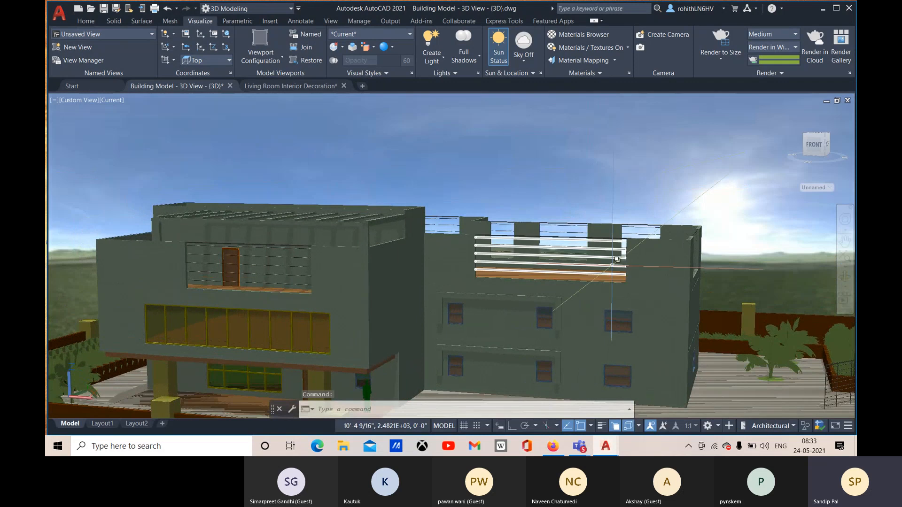
pyautogui.keyDown('shift'); pyautogui.moveTo(611, 268); pyautogui.dragTo(625, 329, button='middle'); pyautogui.keyUp('shift')
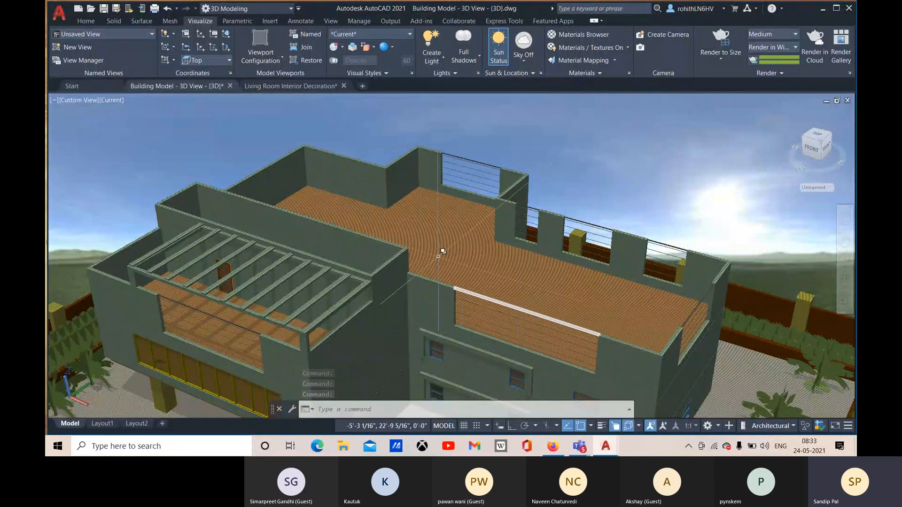
pyautogui.scroll(3, 581, 262)
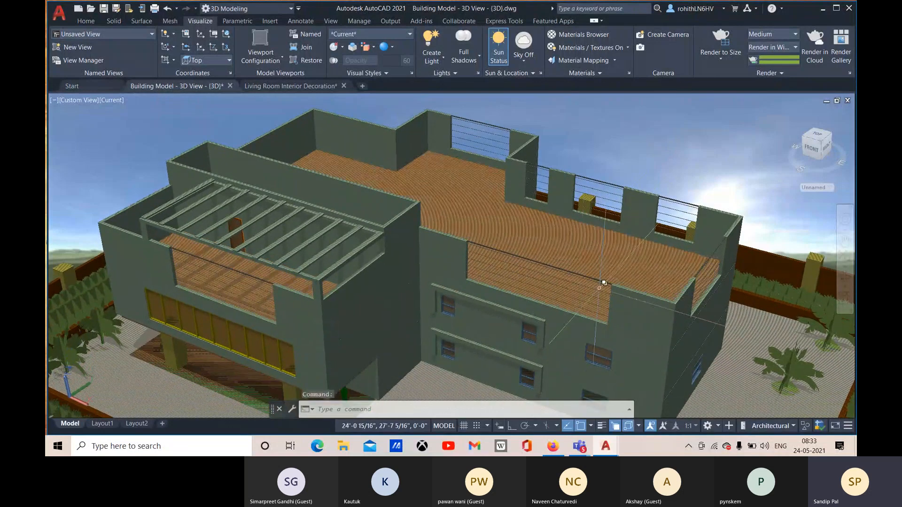
pyautogui.keyDown('shift'); pyautogui.moveTo(593, 315); pyautogui.dragTo(604, 292); pyautogui.keyUp('shift')
pyautogui.keyDown('shift'); pyautogui.moveTo(603, 292); pyautogui.dragTo(610, 278, button='middle'); pyautogui.keyUp('shift')
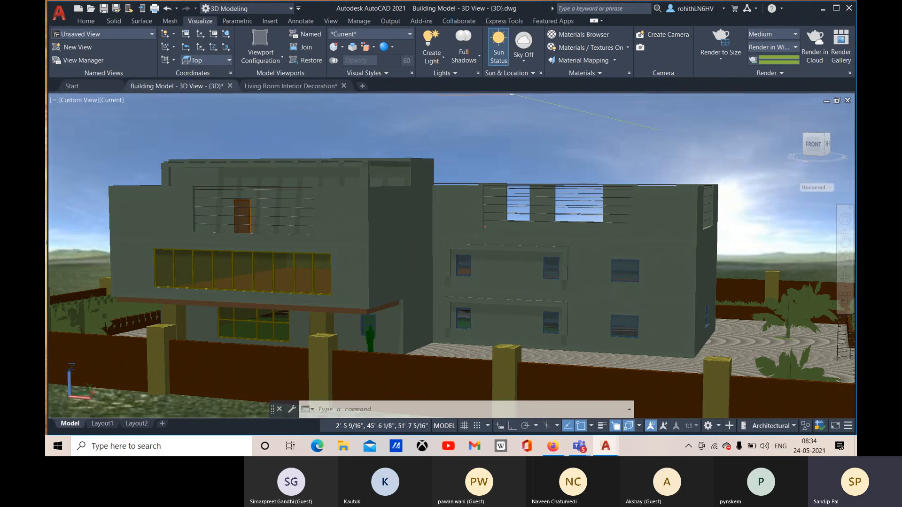
pyautogui.scroll(-2, 523, 266)
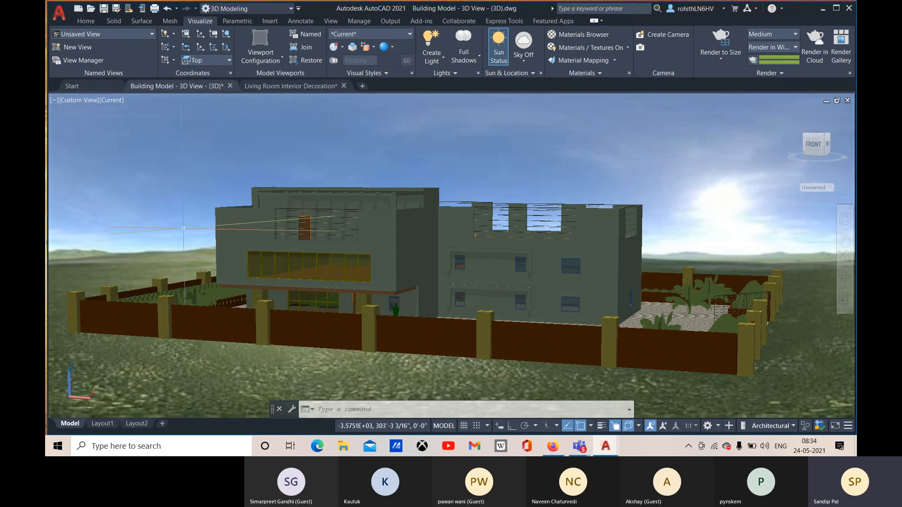
# Step: Draw a vertical line about 16'-5" tall on the ground outside the front boundary wall, with ortho on and object snap temporarily off
pyautogui.click(86, 21)
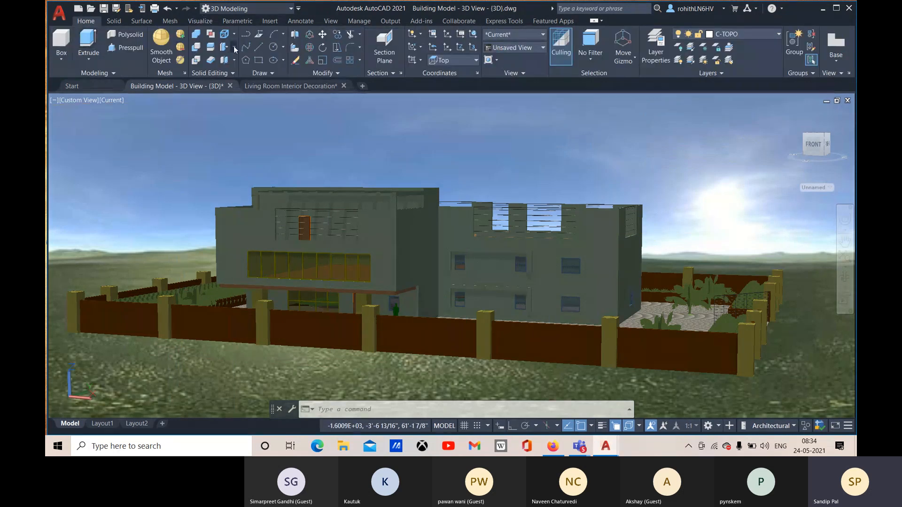
pyautogui.click(258, 47)
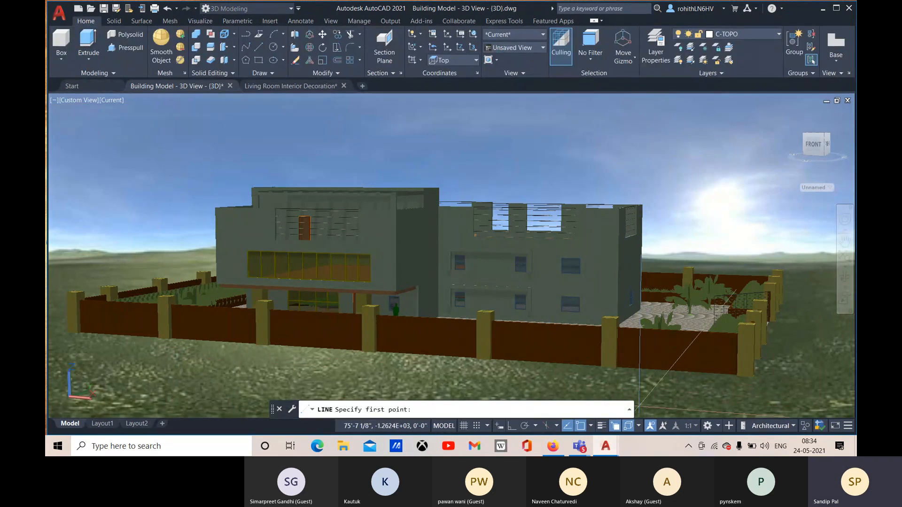
pyautogui.click(639, 407)
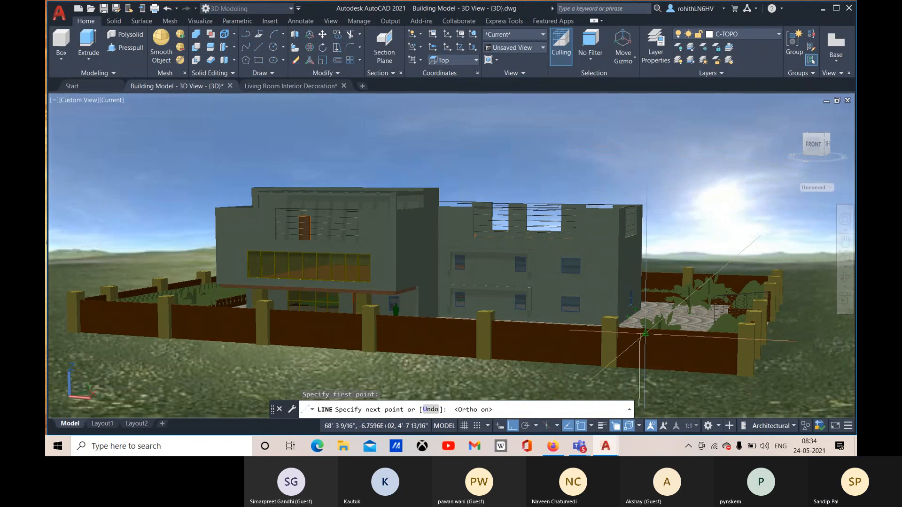
pyautogui.press('F3')
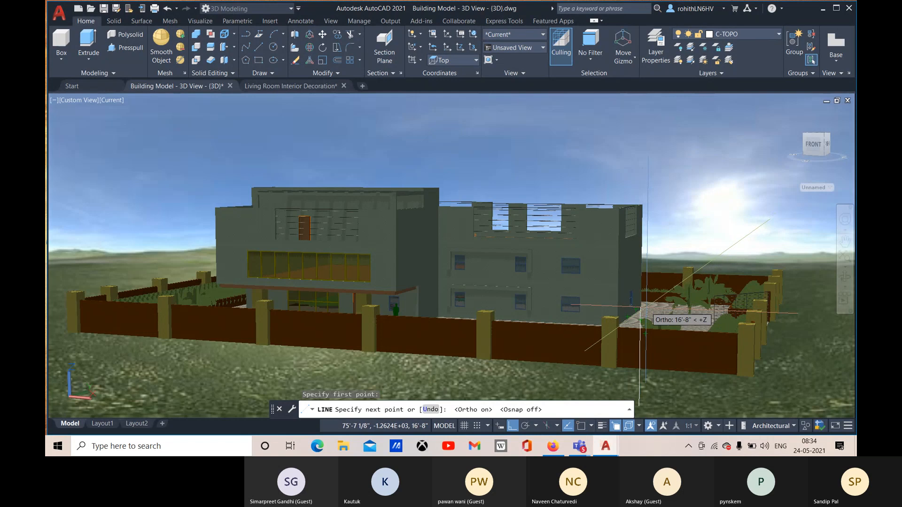
pyautogui.click(643, 311)
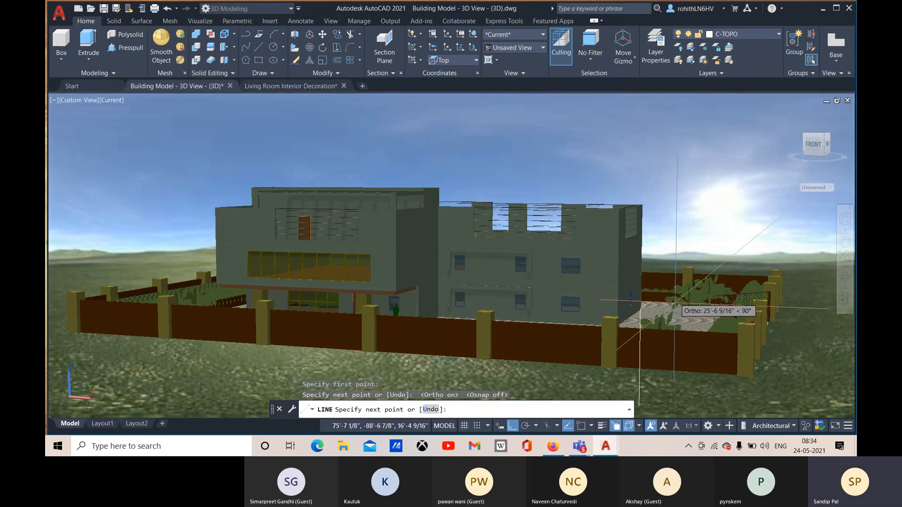
pyautogui.press('Return')
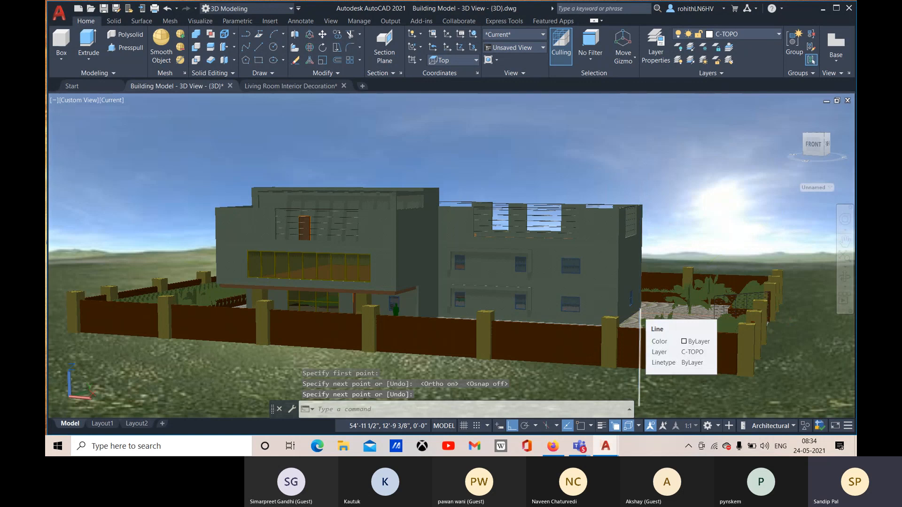
pyautogui.press('F3')
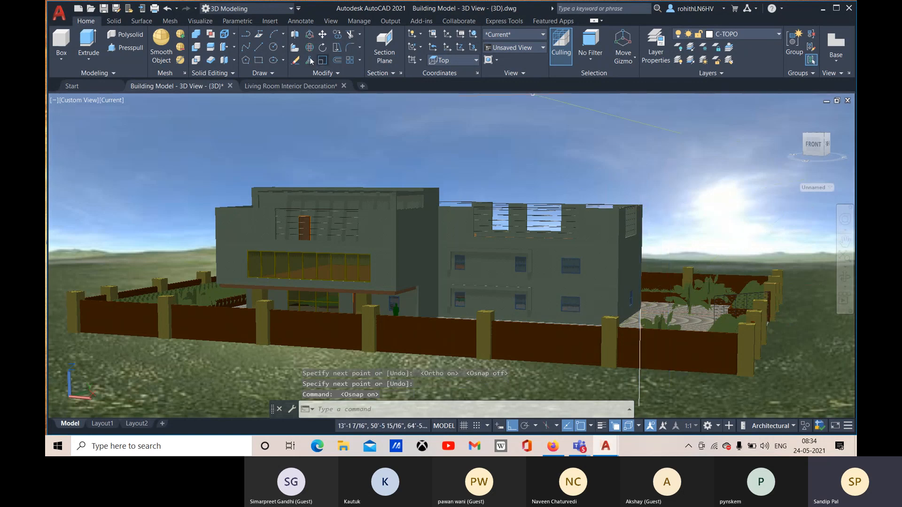
# Step: Turn on the display of camera glyphs in the drawing
pyautogui.click(200, 22)
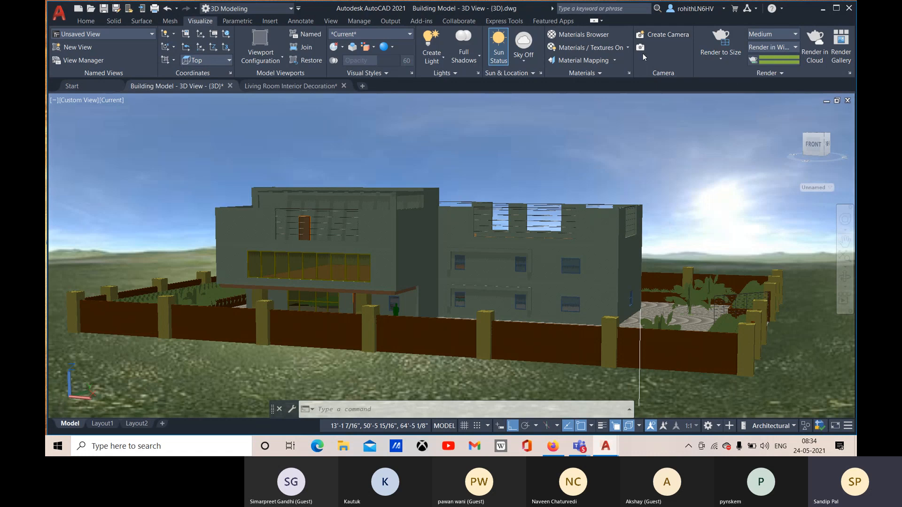
pyautogui.click(640, 48)
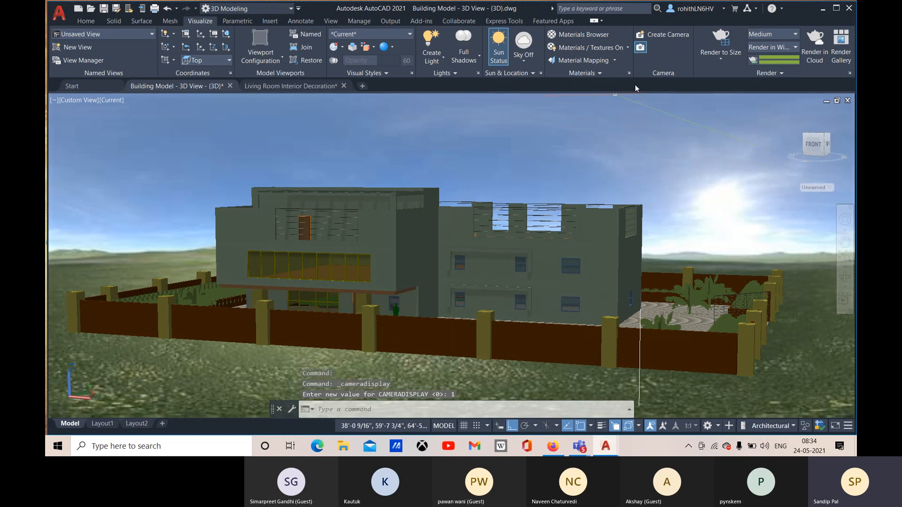
pyautogui.click(666, 36)
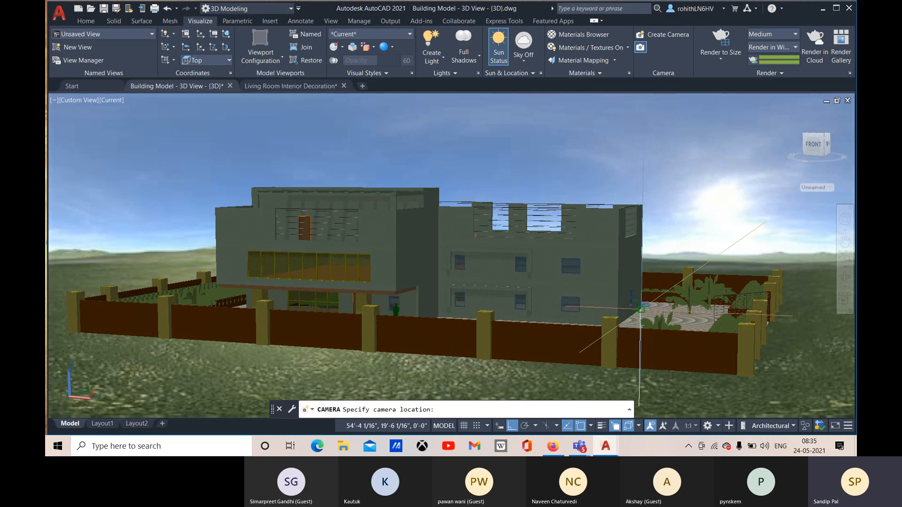
pyautogui.click(640, 310)
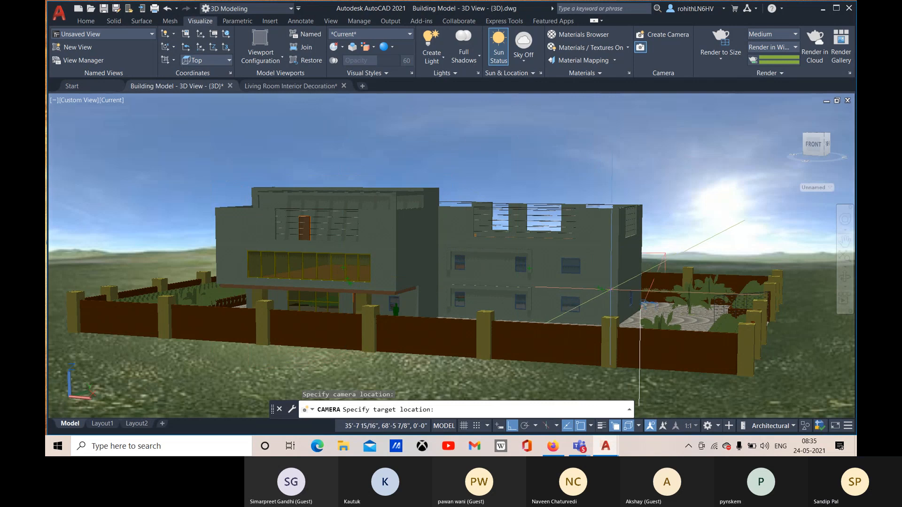
pyautogui.keyDown('shift'); pyautogui.moveTo(607, 287); pyautogui.dragTo(591, 298, button='middle'); pyautogui.keyUp('shift')
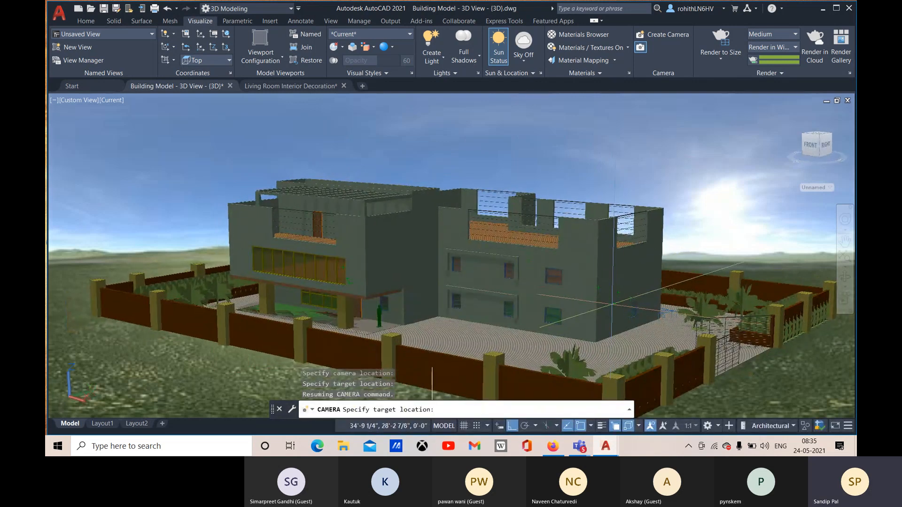
pyautogui.press('Escape')
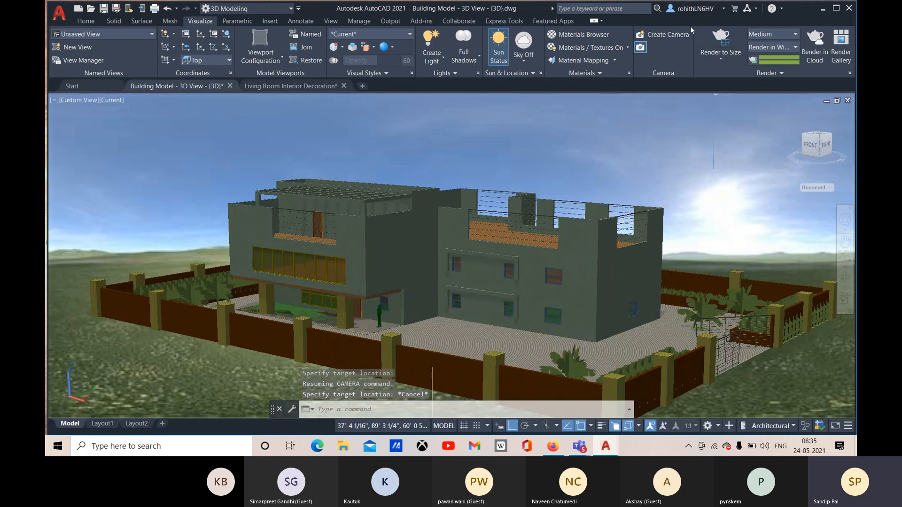
# Step: Create a camera at the upper end of the vertical line, targeting the upper front corner of the building's projecting block
pyautogui.click(667, 35)
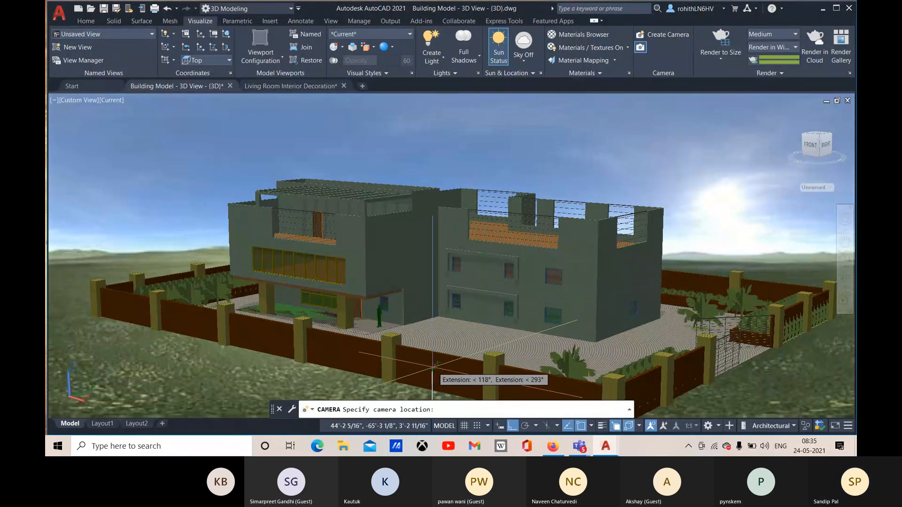
pyautogui.moveTo(433, 368)
pyautogui.keyDown('shift'); pyautogui.mouseDown(button='middle')
pyautogui.moveTo(418, 364)
pyautogui.moveTo(438, 364)
pyautogui.mouseUp(button='middle'); pyautogui.keyUp('shift')
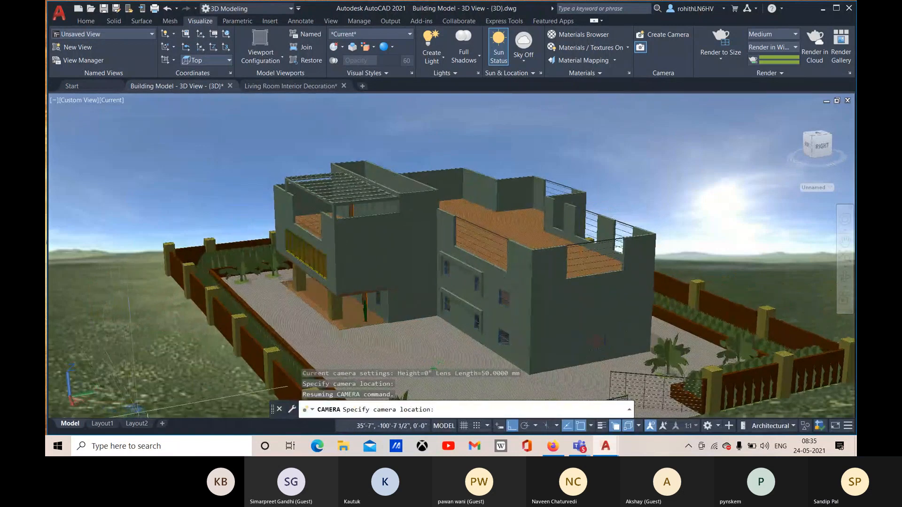
pyautogui.click(148, 413)
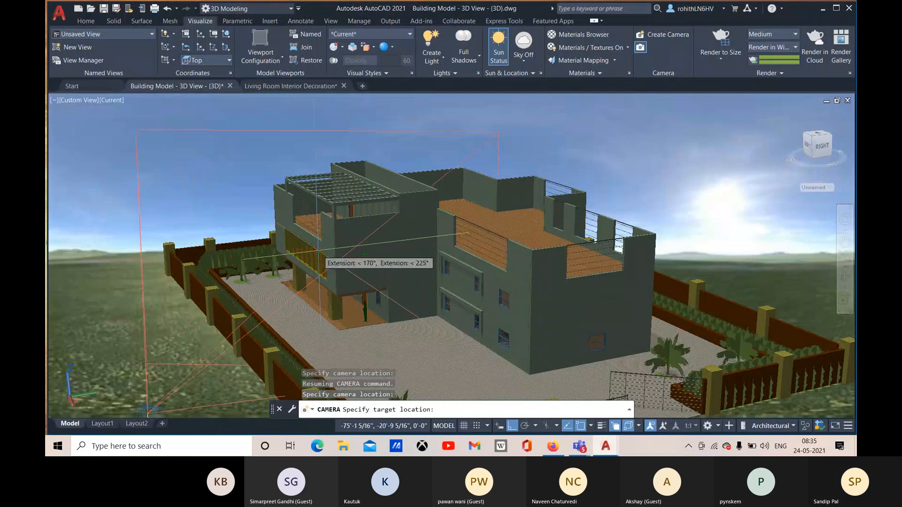
pyautogui.keyDown('shift'); pyautogui.moveTo(364, 255); pyautogui.dragTo(281, 271, button='middle'); pyautogui.keyUp('shift')
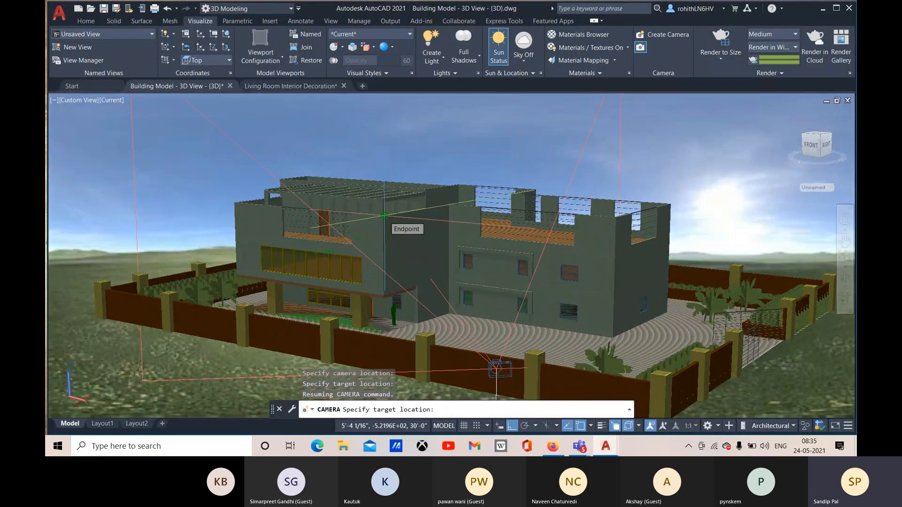
pyautogui.click(384, 216)
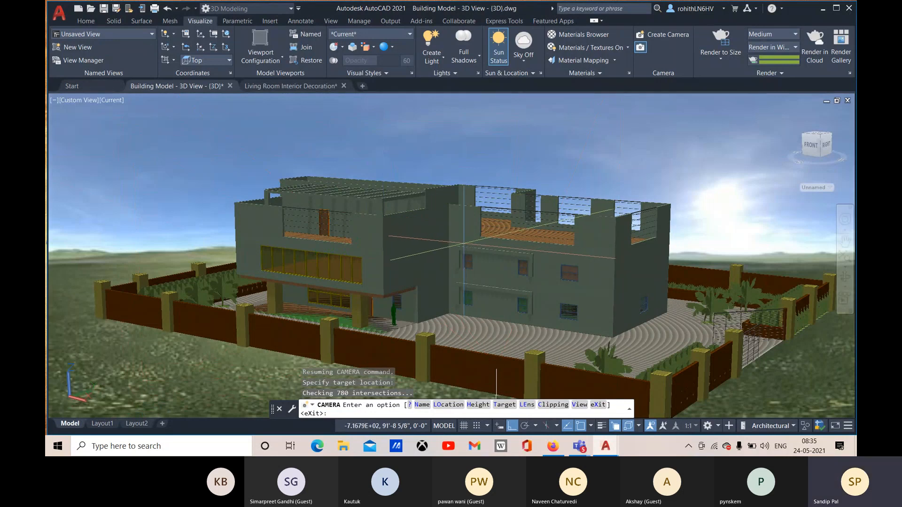
pyautogui.press('Return')
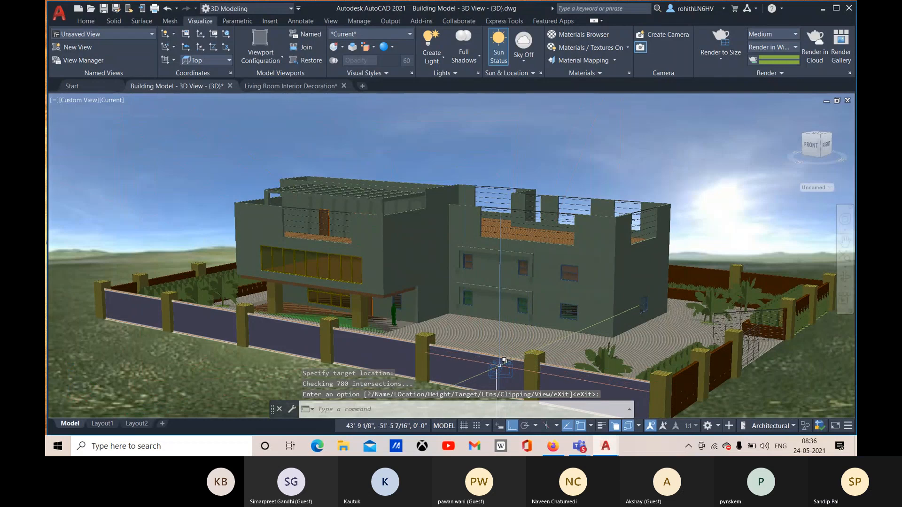
# Step: Select the new camera outside the front wall and set its preview's visual style to Realistic
pyautogui.keyDown('shift'); pyautogui.moveTo(506, 368); pyautogui.dragTo(501, 381, button='middle'); pyautogui.keyUp('shift')
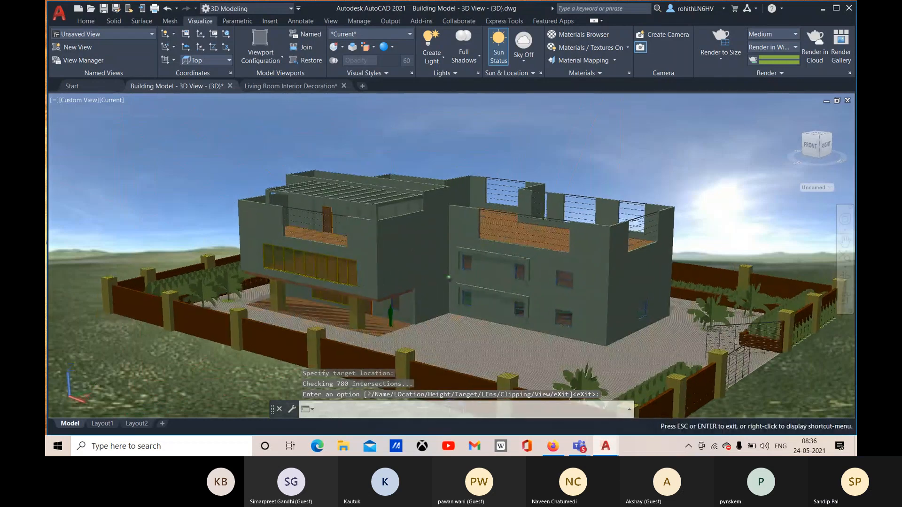
pyautogui.scroll(-3, 451, 360)
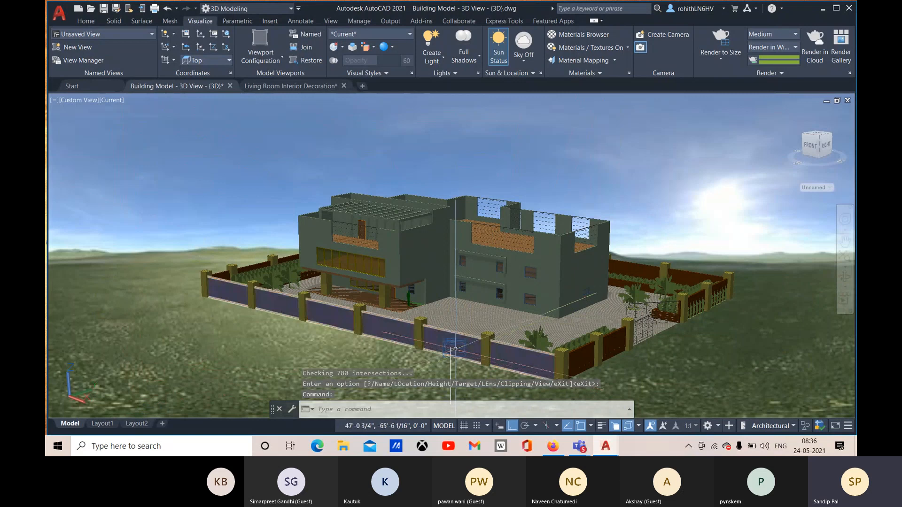
pyautogui.click(450, 343)
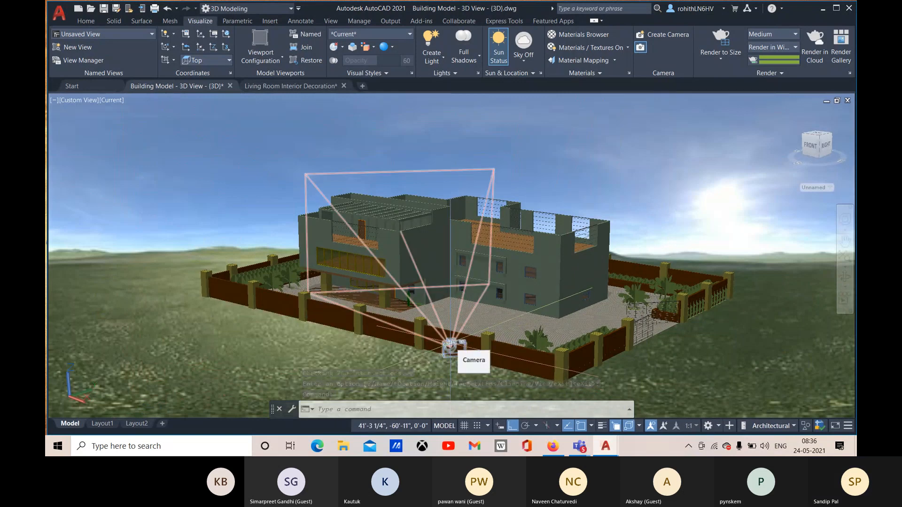
pyautogui.click(449, 342)
pyautogui.click(498, 383)
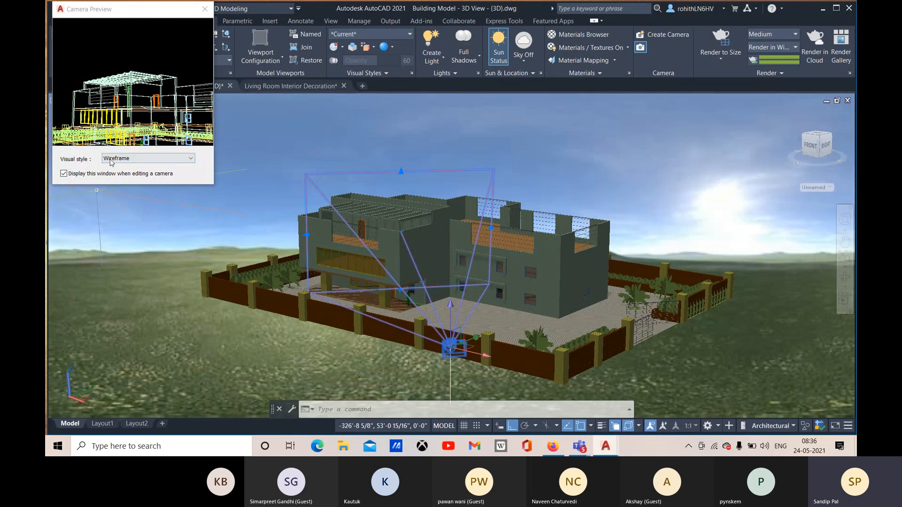
pyautogui.click(111, 160)
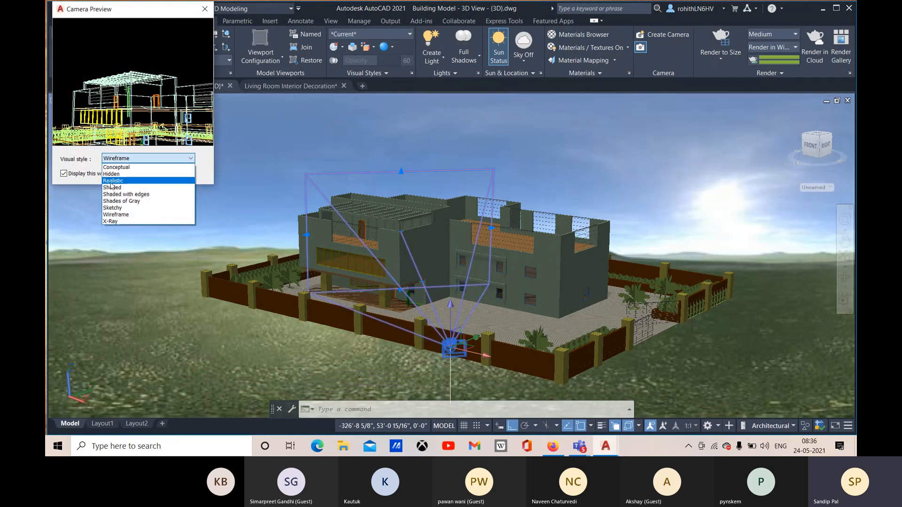
pyautogui.click(110, 181)
# Step: Enlarge the camera preview window to examine the framing of the whole building, and close the preview
pyautogui.moveTo(215, 97); pyautogui.dragTo(453, 85)
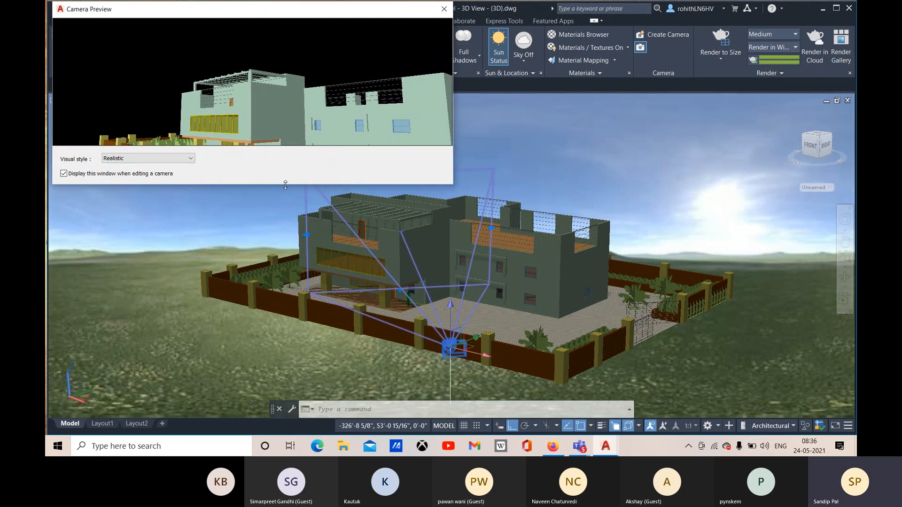
pyautogui.moveTo(282, 185); pyautogui.dragTo(271, 259)
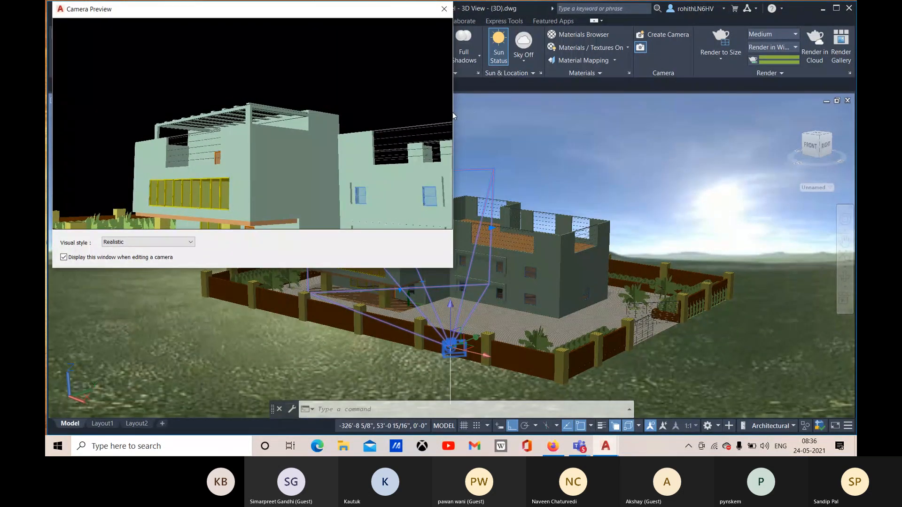
pyautogui.moveTo(453, 111); pyautogui.dragTo(821, 94)
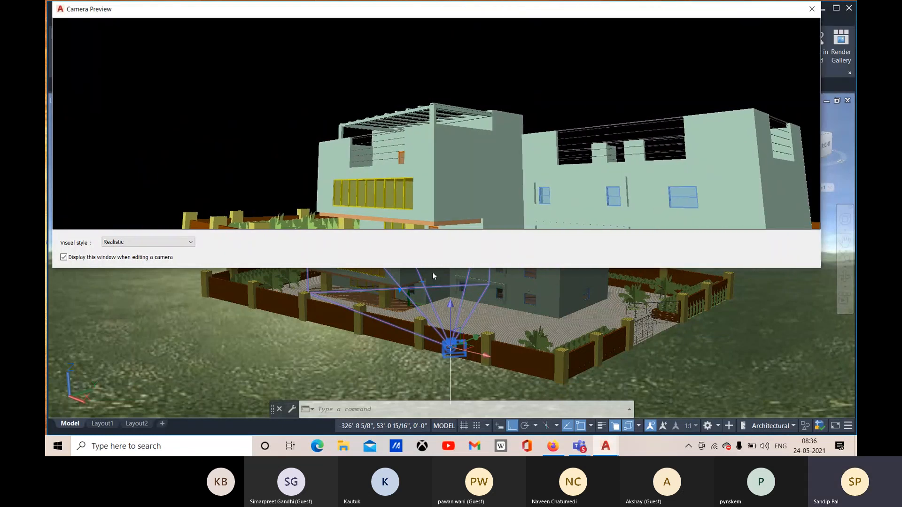
pyautogui.moveTo(434, 268); pyautogui.dragTo(410, 218)
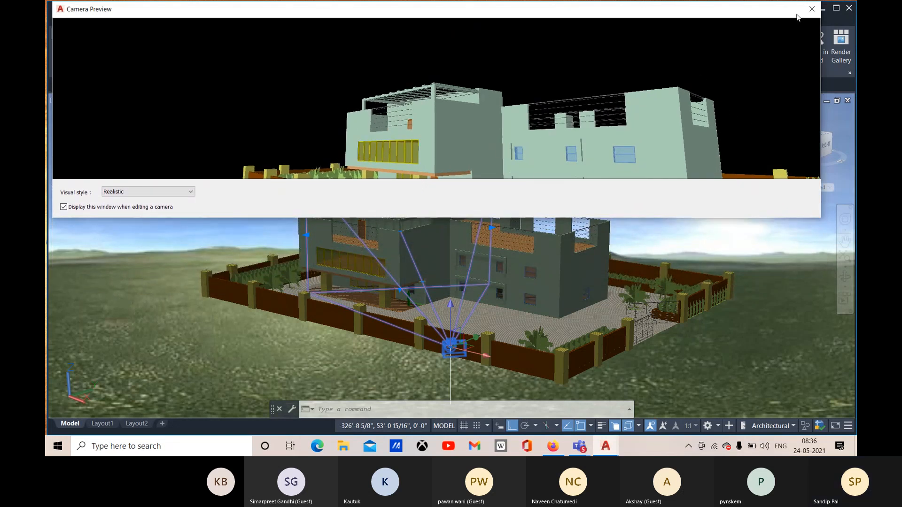
pyautogui.click(811, 7)
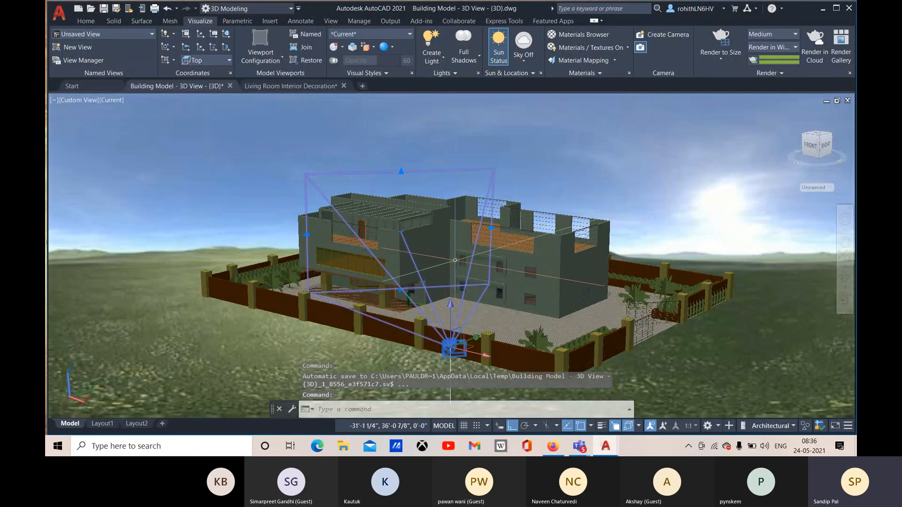
# Step: Switch the viewport to the Camera1 custom model view and clear any selection
pyautogui.click(75, 103)
pyautogui.moveTo(130, 114)
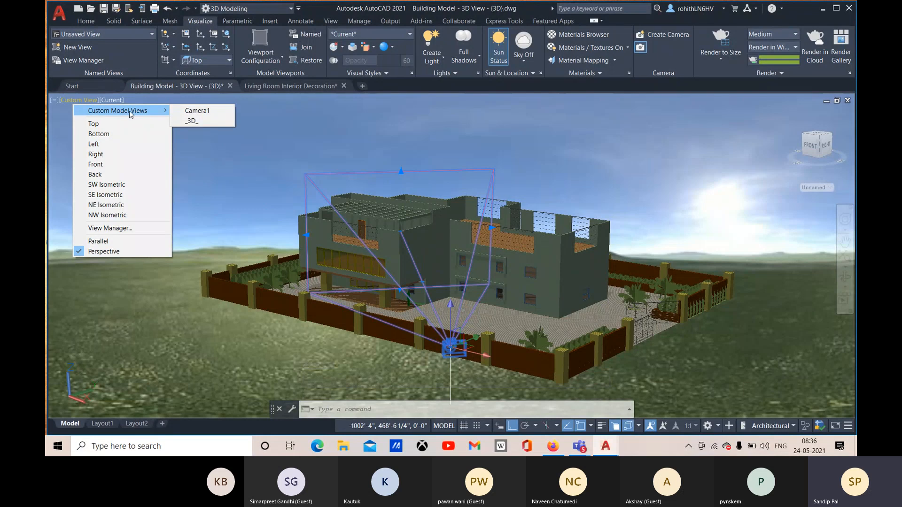
pyautogui.click(196, 112)
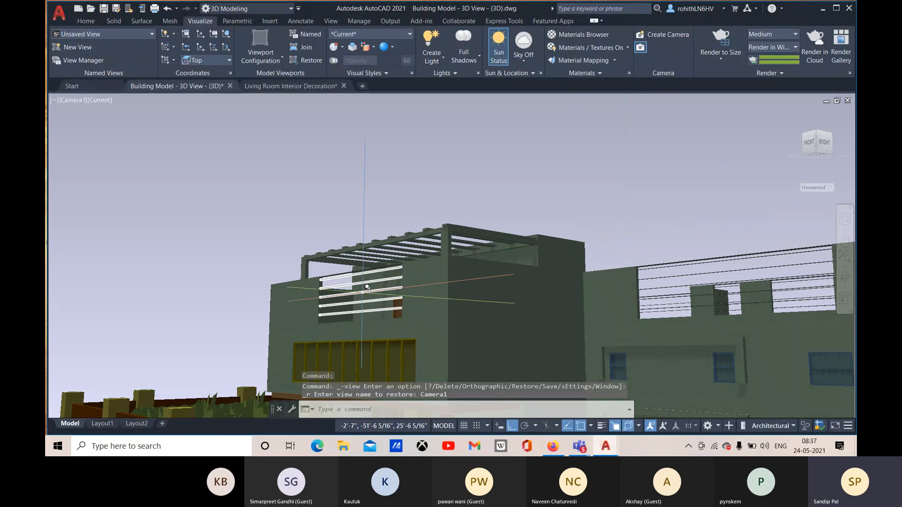
pyautogui.click(361, 328)
pyautogui.press('Escape')
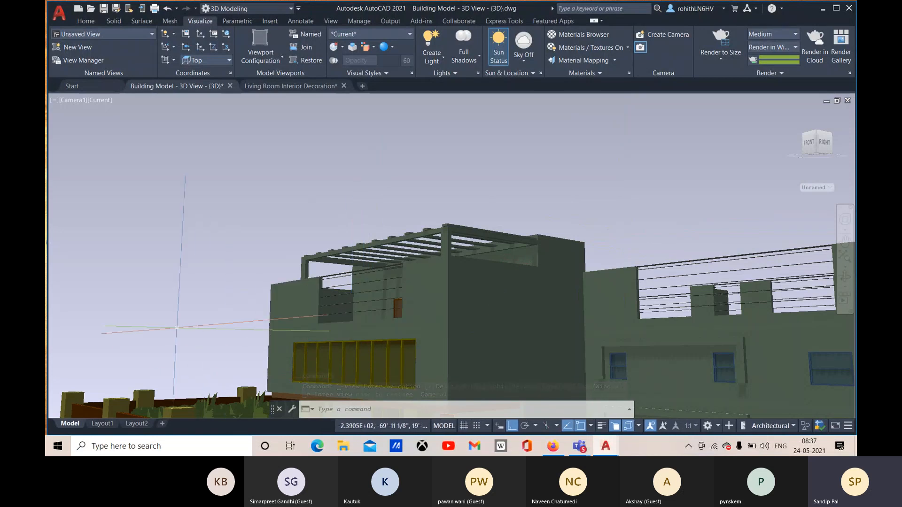
# Step: Return to the SW Isometric view, select the camera outside the front wall and set its Camera Z to 8'
pyautogui.click(75, 101)
pyautogui.click(107, 185)
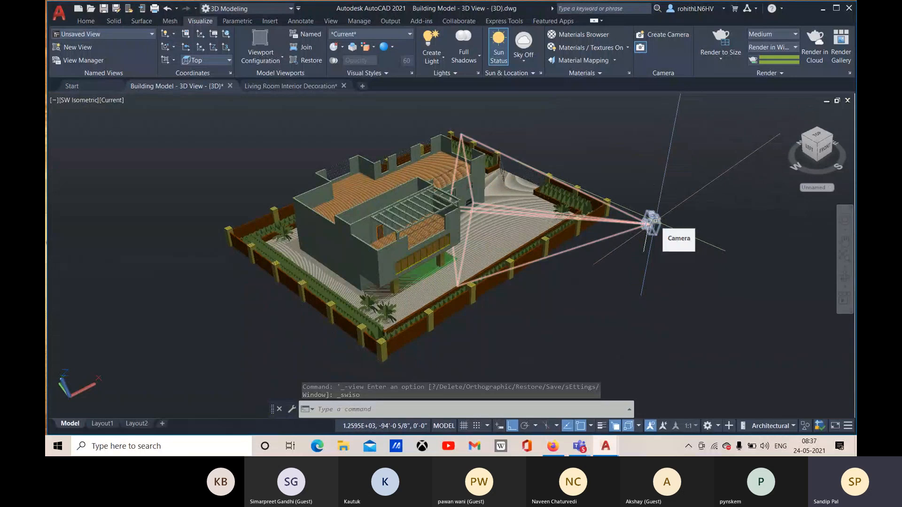
pyautogui.click(652, 220)
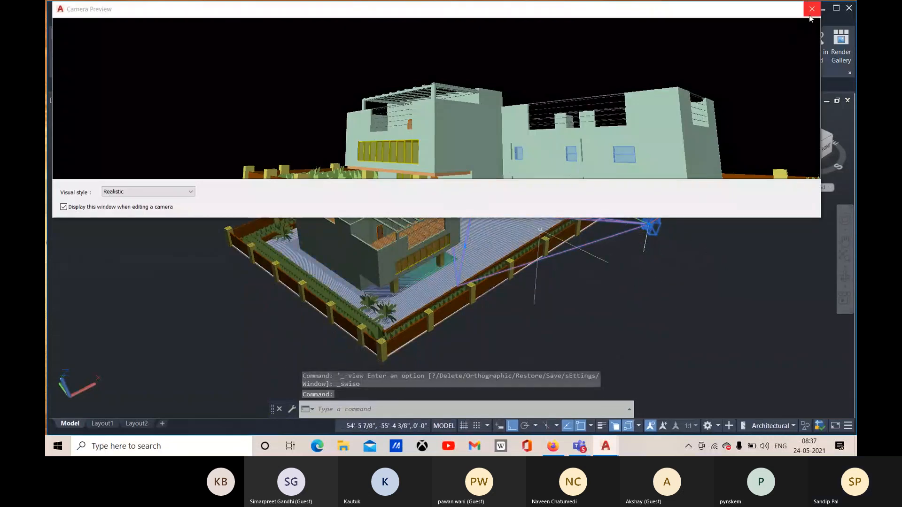
pyautogui.click(812, 10)
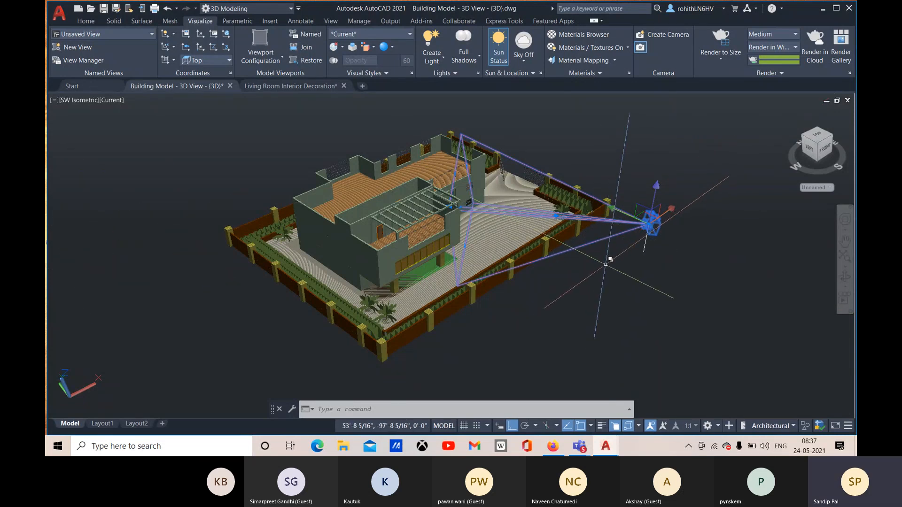
pyautogui.hotkey('ctrl', '1')
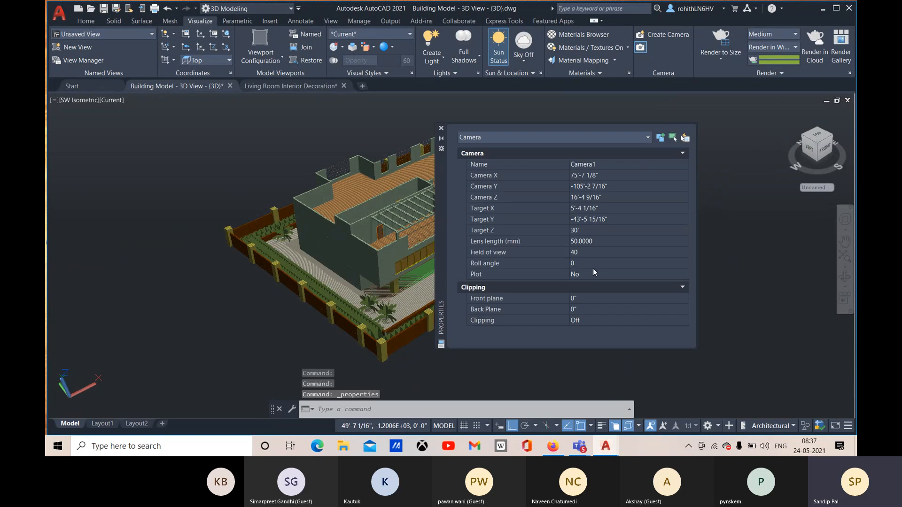
pyautogui.moveTo(440, 226); pyautogui.dragTo(89, 228)
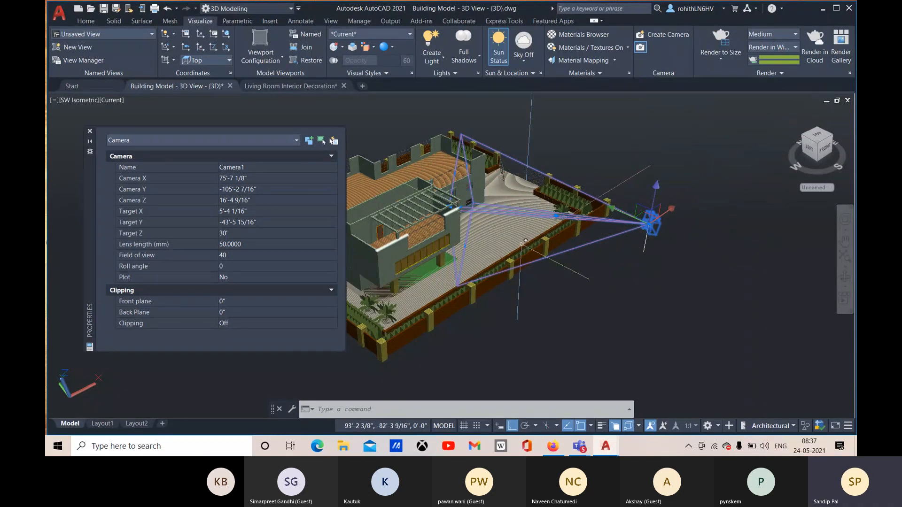
pyautogui.click(253, 202)
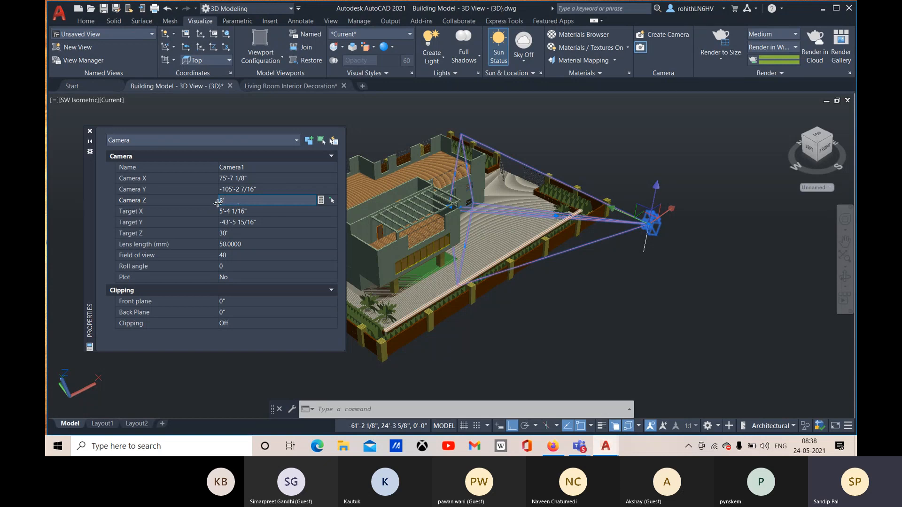
pyautogui.click(255, 214)
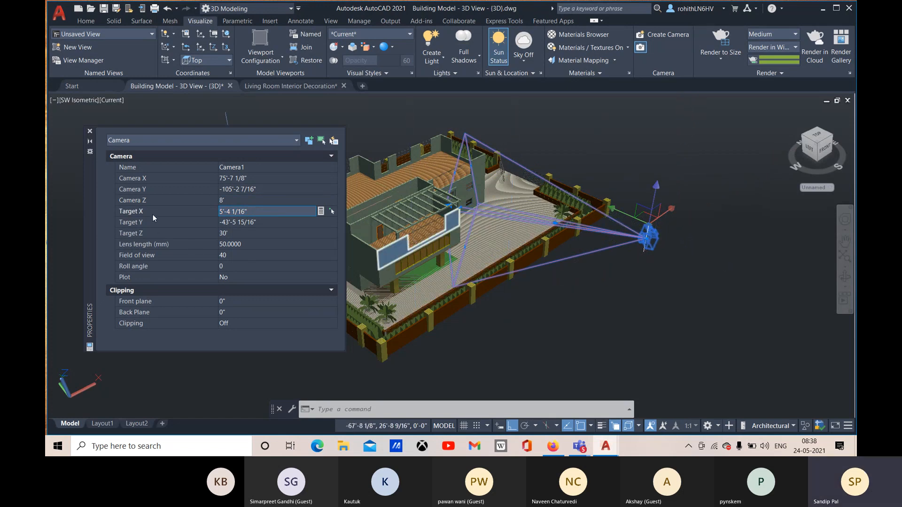
pyautogui.click(90, 131)
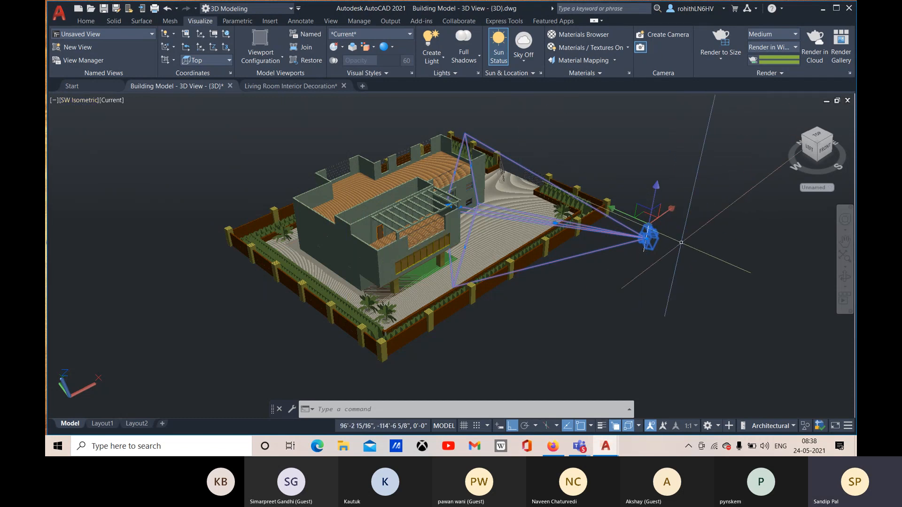
# Step: Toggle the display of cameras off and on, and reselect the camera to examine its lowered framing in the preview
pyautogui.moveTo(619, 450)
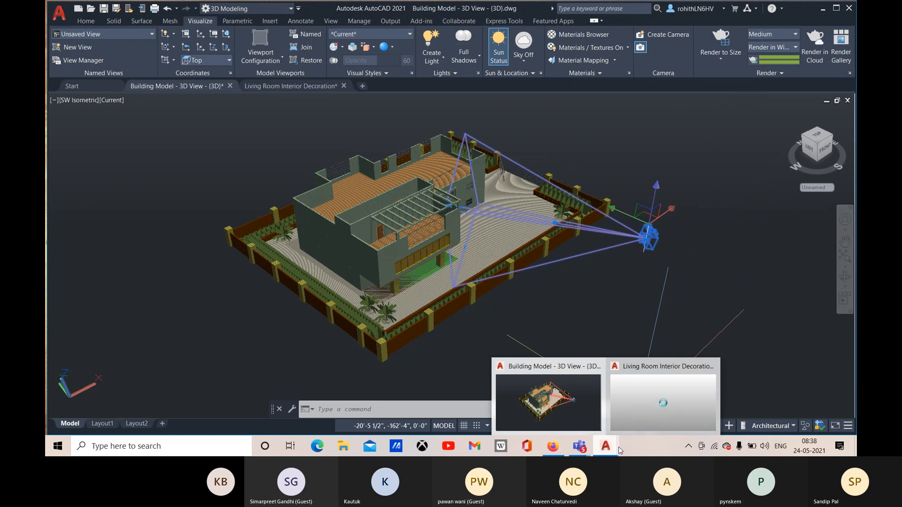
pyautogui.click(642, 49)
pyautogui.click(641, 49)
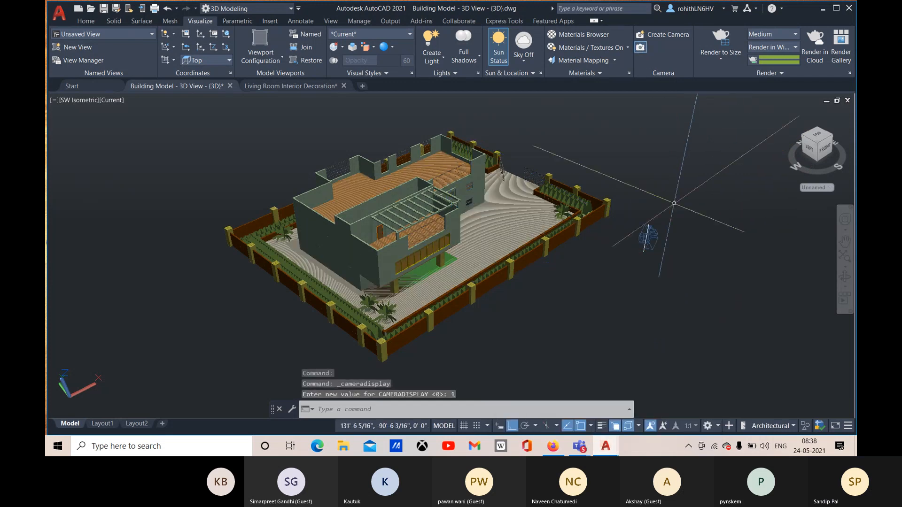
pyautogui.click(649, 237)
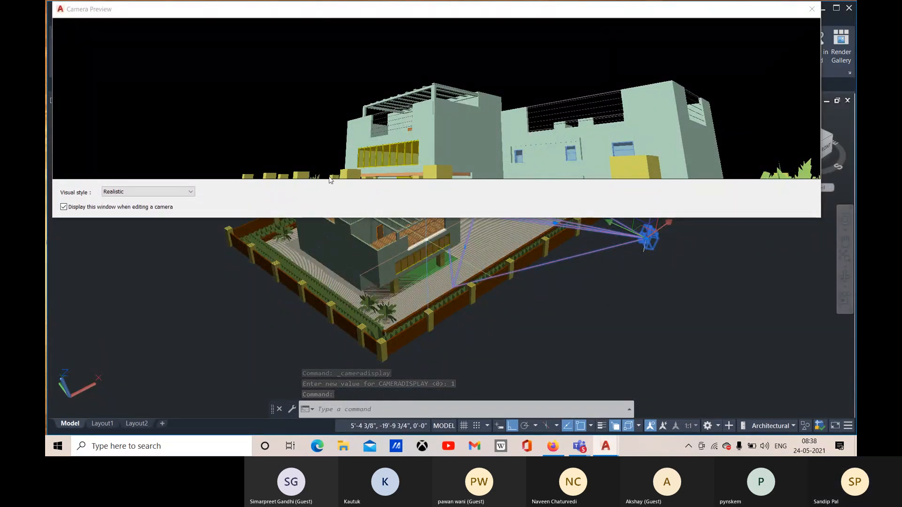
pyautogui.click(816, 15)
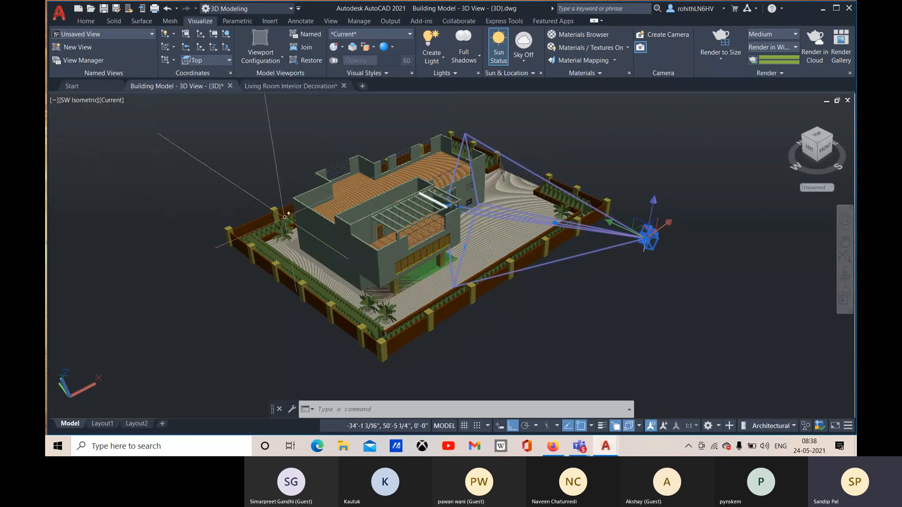
# Step: Set the selected camera's Target Z to 12' in its properties
pyautogui.hotkey('ctrl', '1')
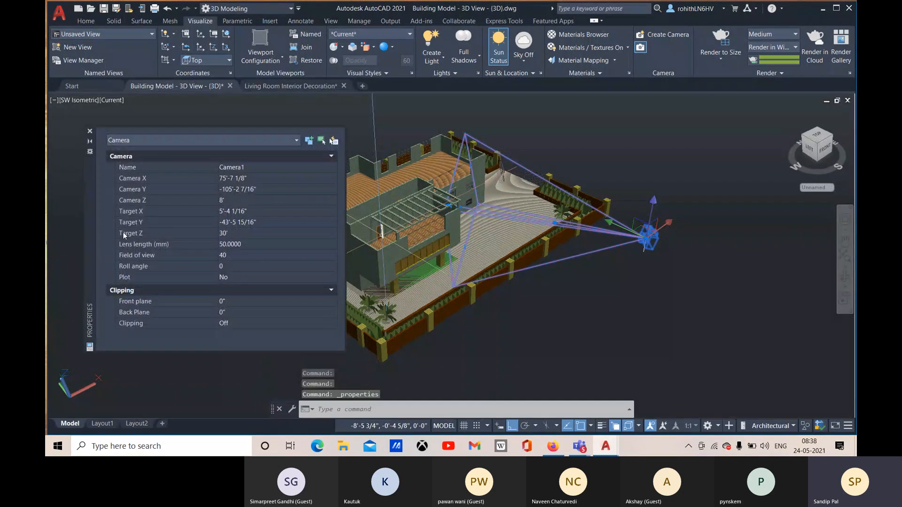
pyautogui.click(229, 234)
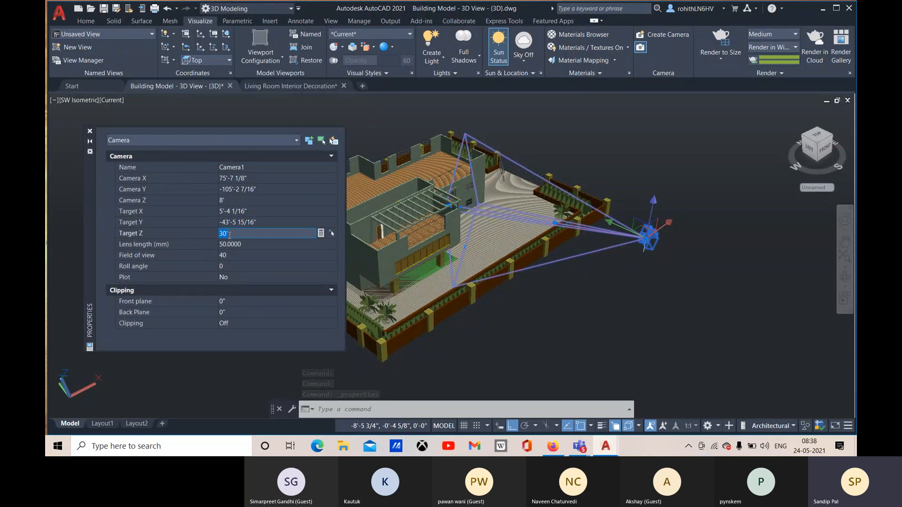
pyautogui.write('12')
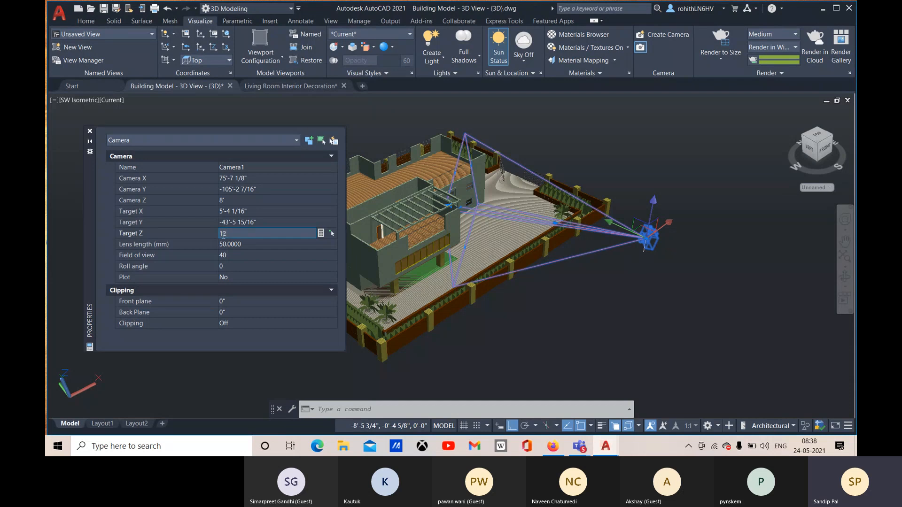
pyautogui.write("'")
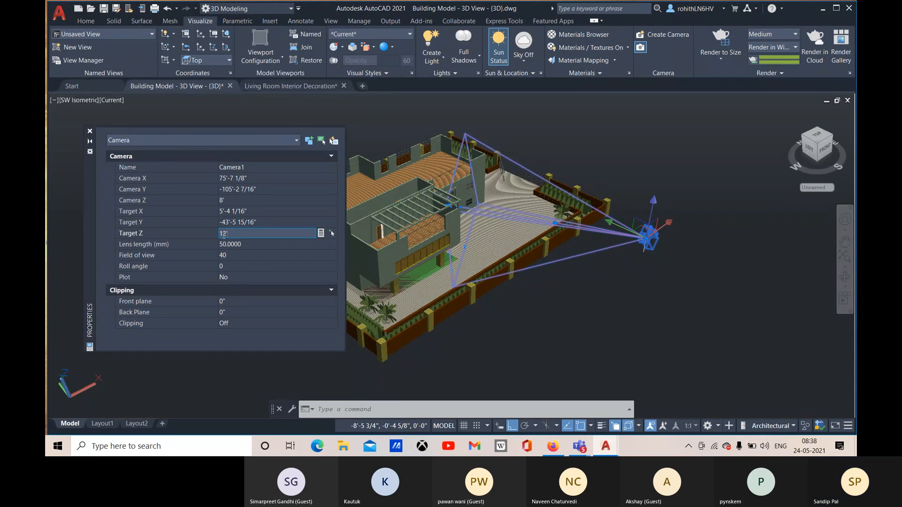
pyautogui.press('Tab')
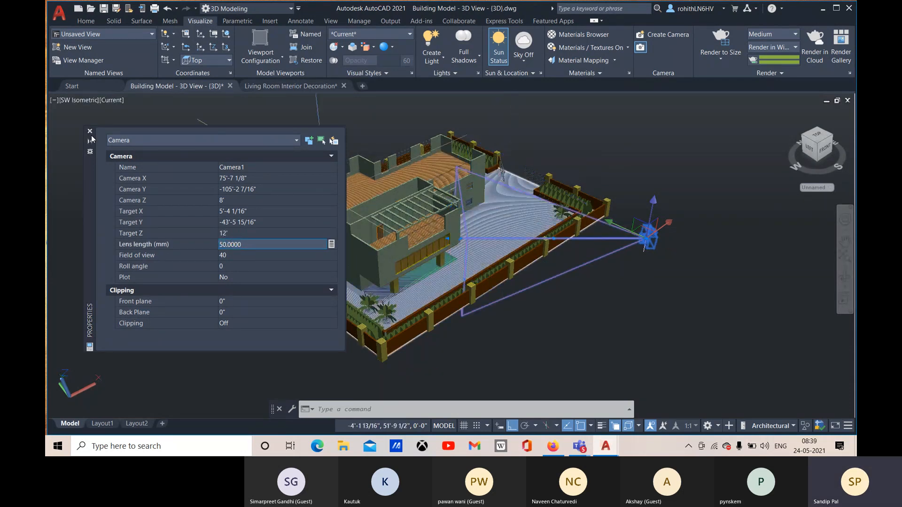
pyautogui.click(90, 131)
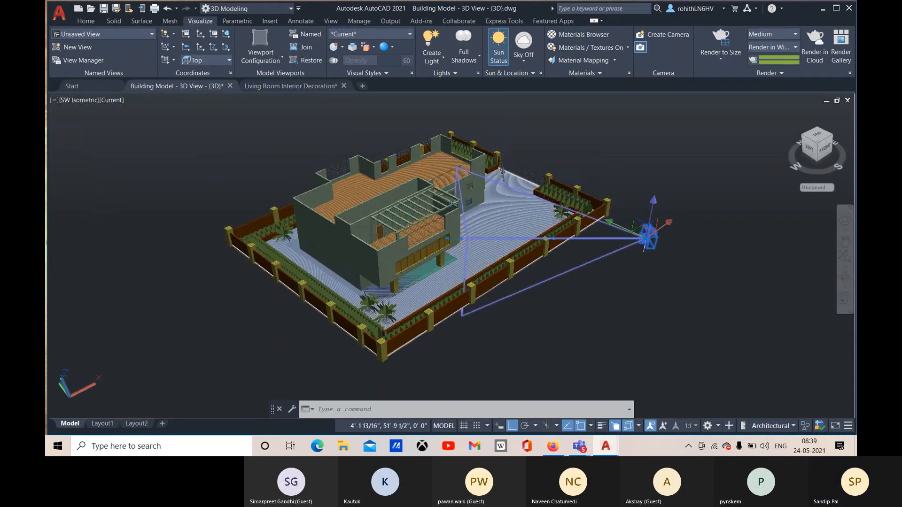
# Step: Examine the model through the Camera1 custom view, and return to the SW Isometric view
pyautogui.click(78, 103)
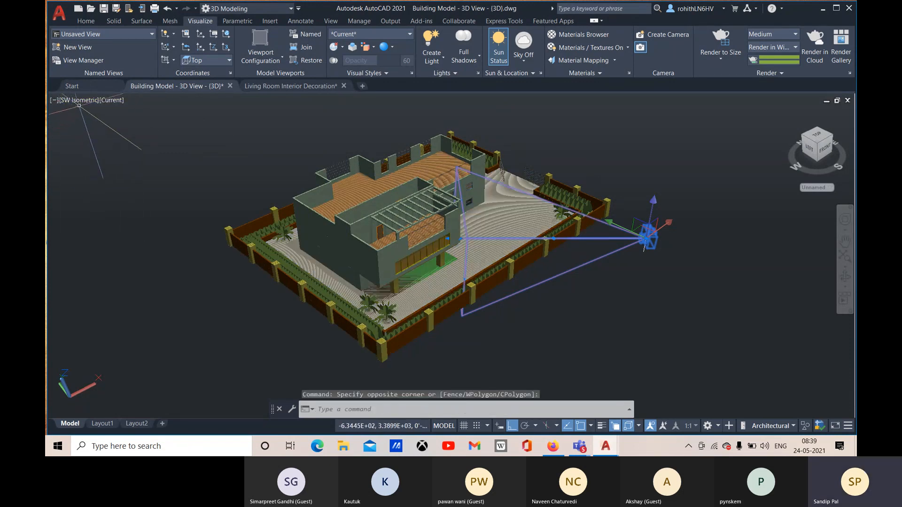
pyautogui.click(78, 101)
pyautogui.moveTo(126, 110)
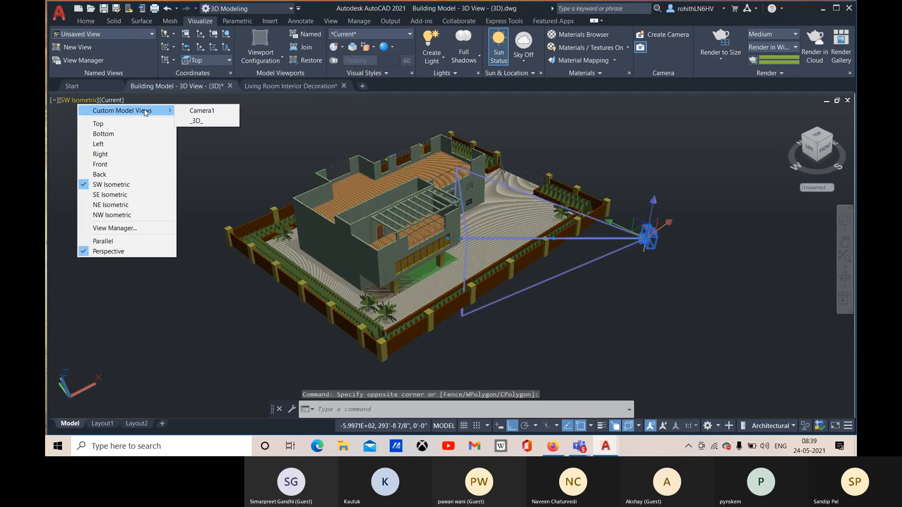
pyautogui.click(203, 110)
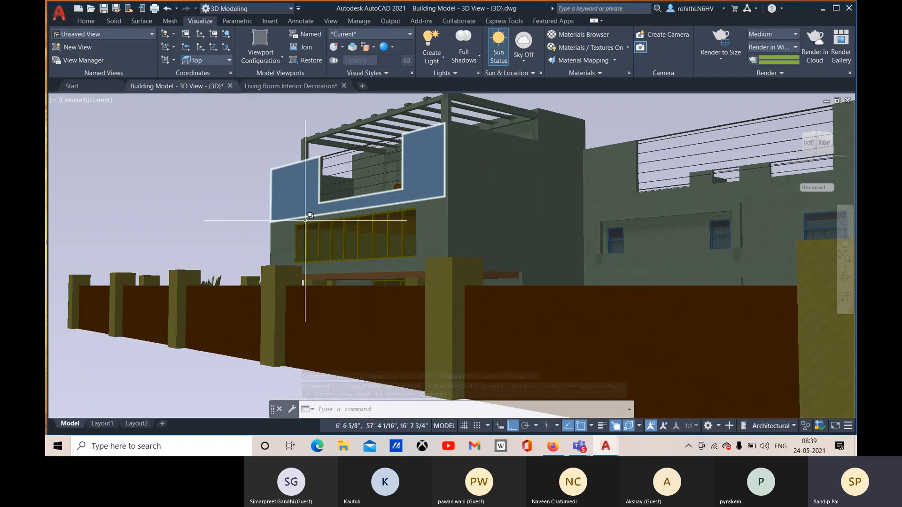
pyautogui.click(71, 100)
pyautogui.click(109, 183)
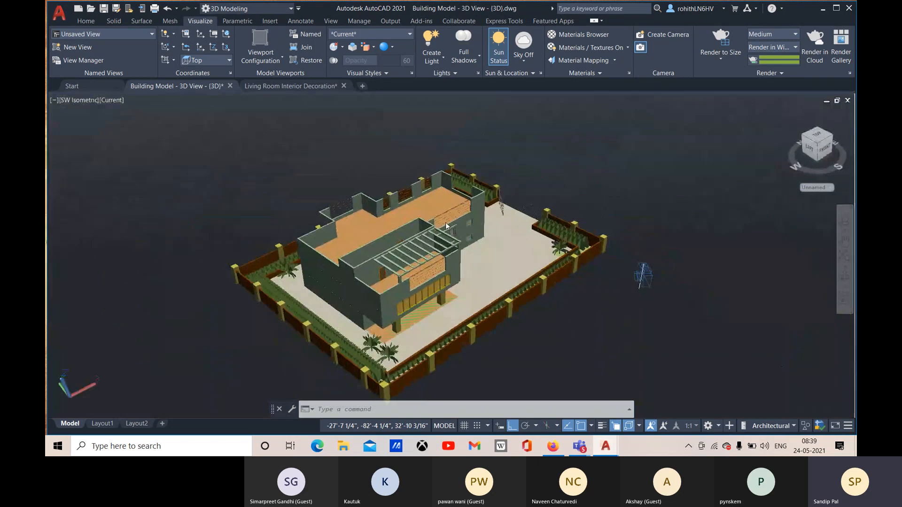
# Step: Reselect the camera, close its preview and set its field of view to 60
pyautogui.click(652, 237)
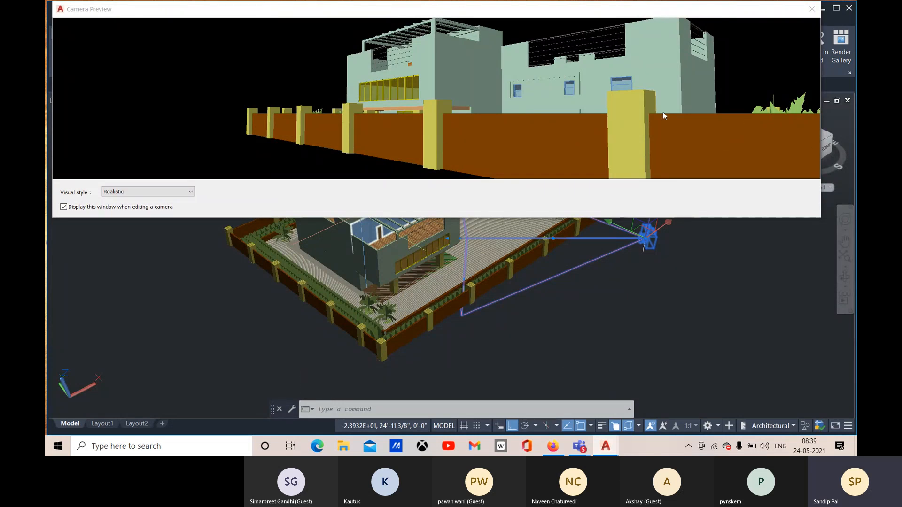
pyautogui.click(811, 9)
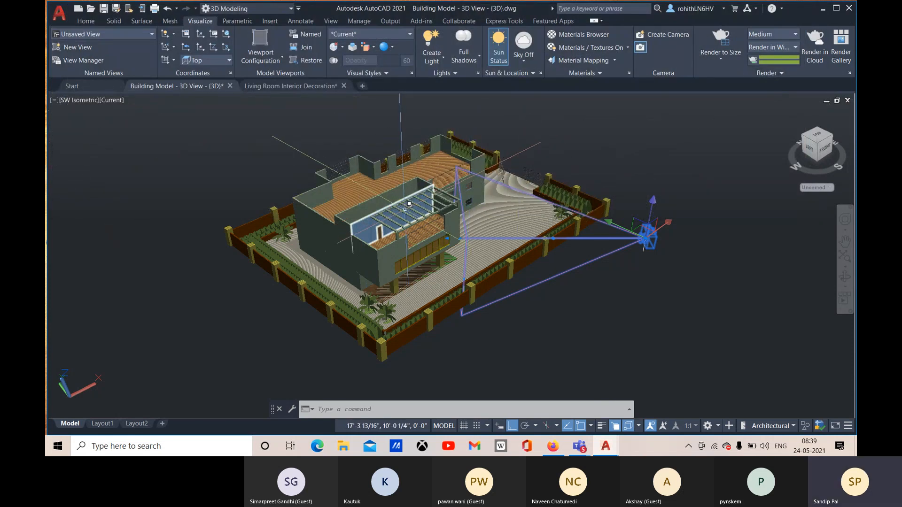
pyautogui.hotkey('ctrl', '1')
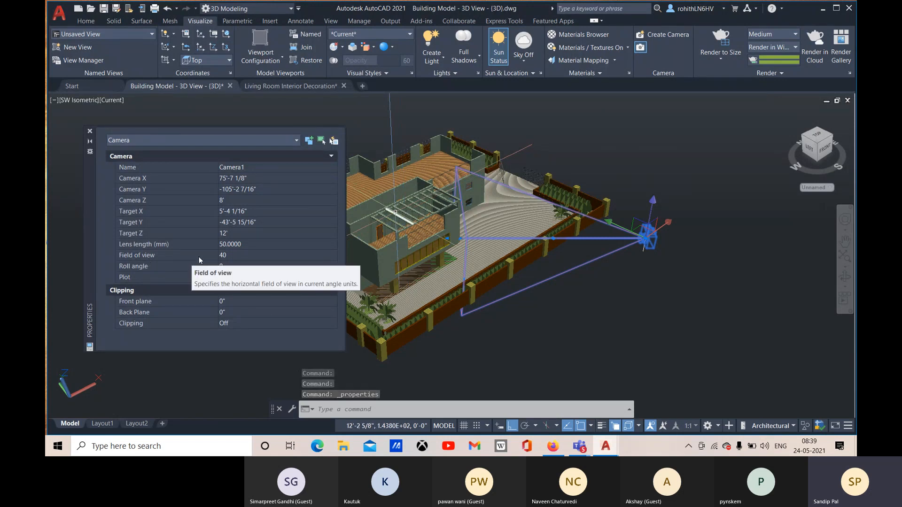
pyautogui.click(229, 257)
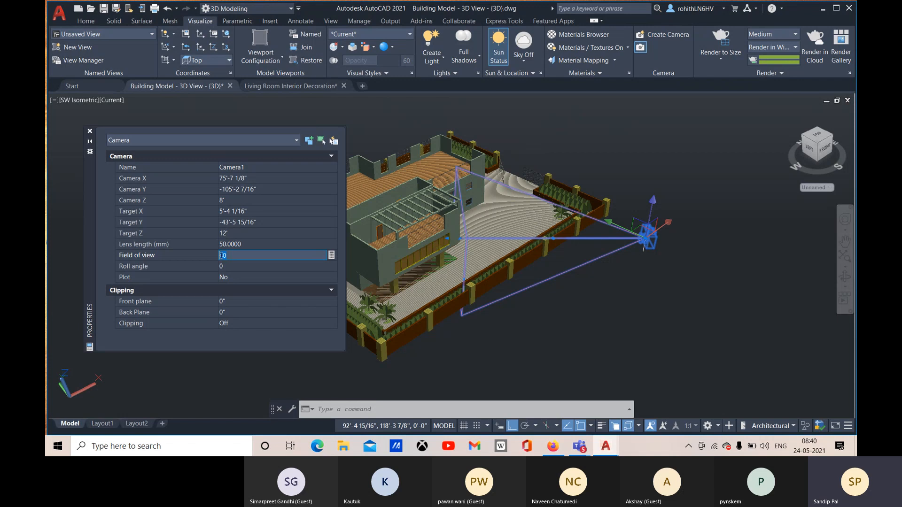
pyautogui.press('Tab')
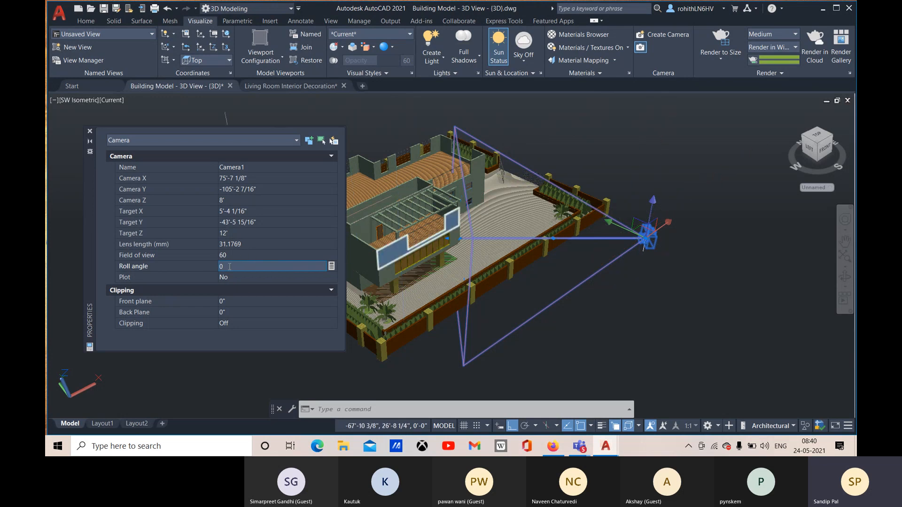
# Step: Try a roll angle of 45 on the camera, reset it to 0 and close the properties
pyautogui.write('45')
pyautogui.click(292, 278)
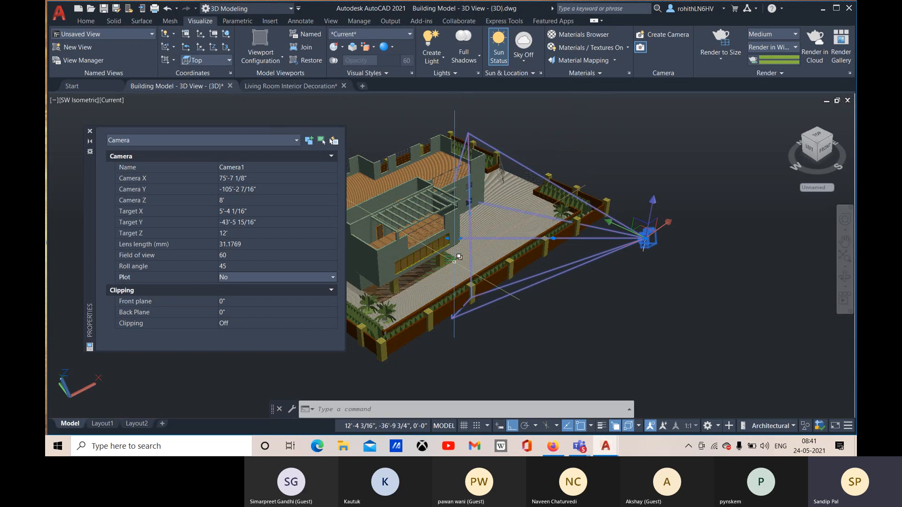
pyautogui.click(242, 266)
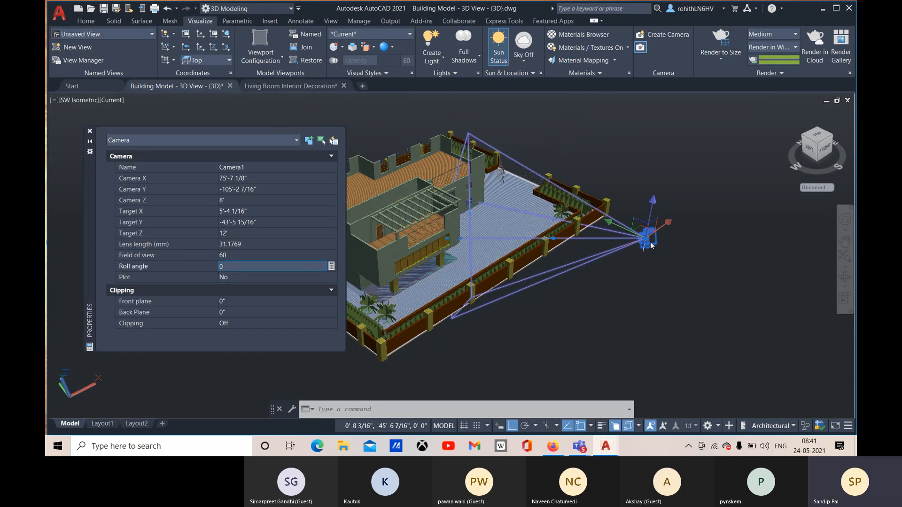
pyautogui.press('Return')
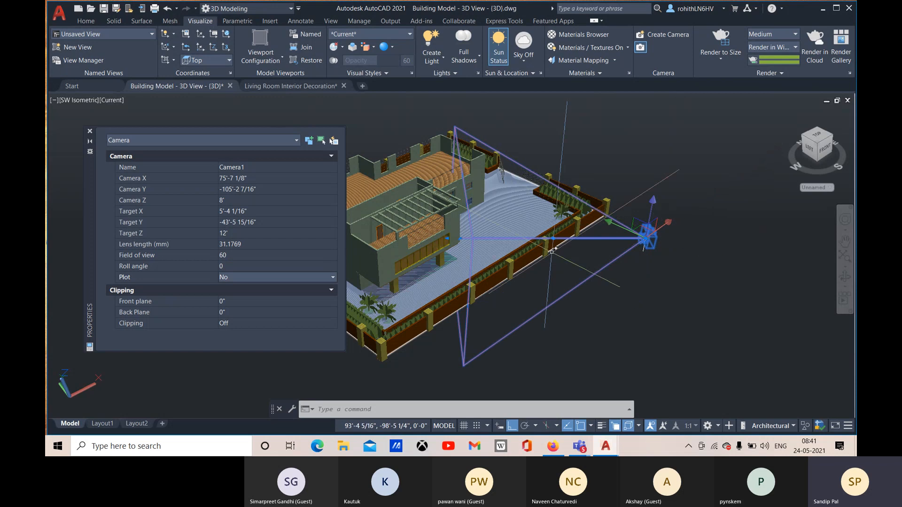
pyautogui.click(91, 131)
# Step: Check the widened framing of the building in the Camera1 view, and switch back to SW Isometric
pyautogui.click(75, 100)
pyautogui.moveTo(155, 111)
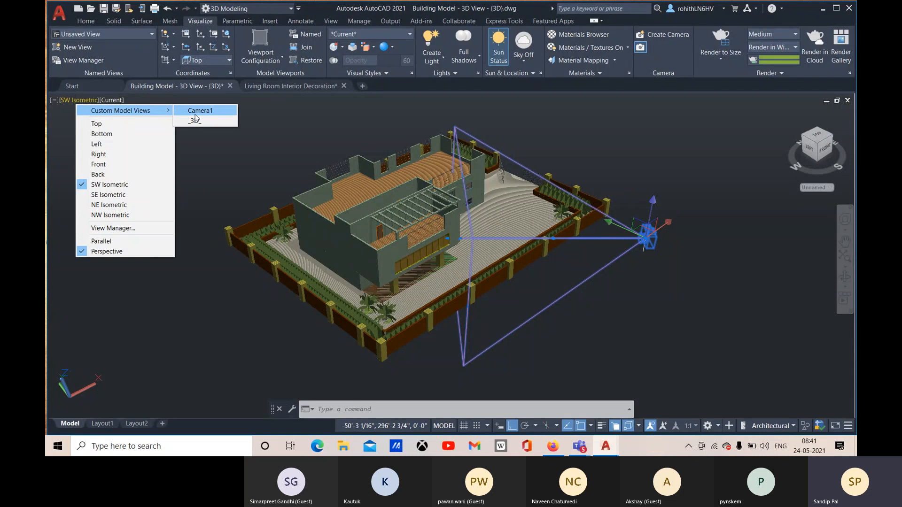
pyautogui.click(207, 114)
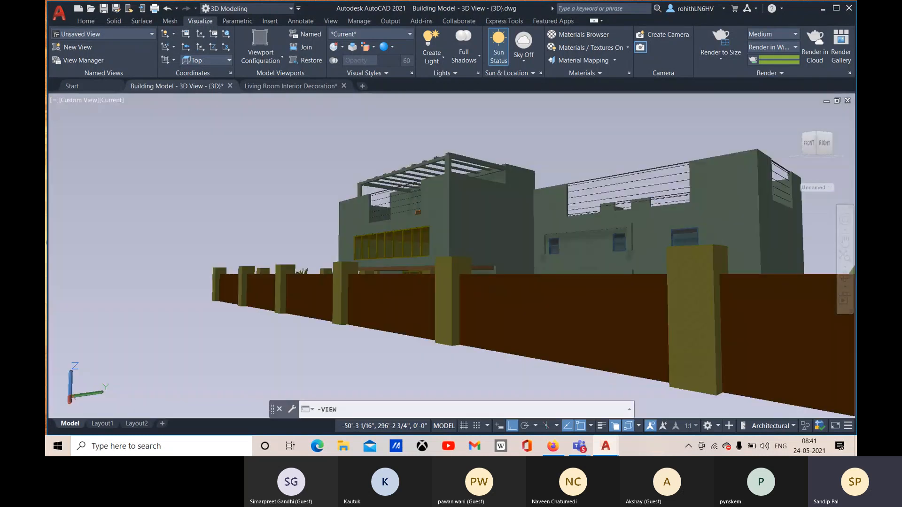
pyautogui.click(717, 183)
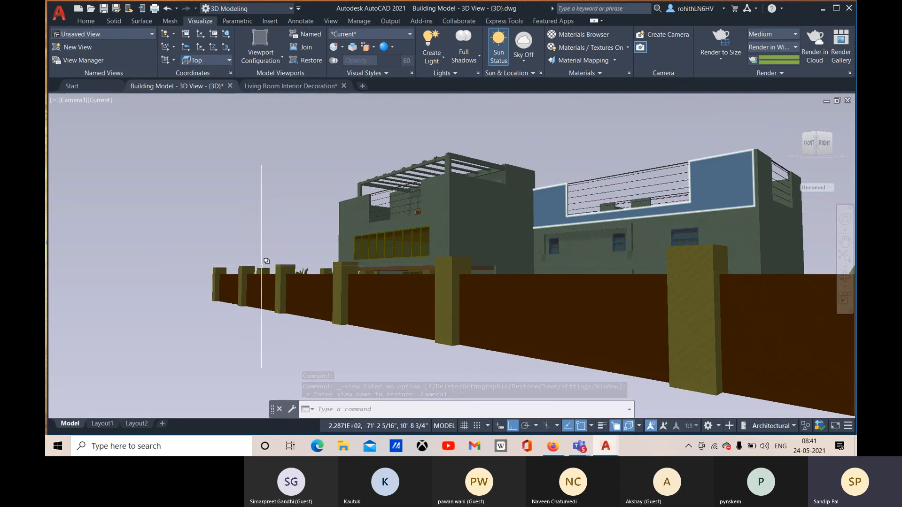
pyautogui.press('Escape')
pyautogui.click(77, 101)
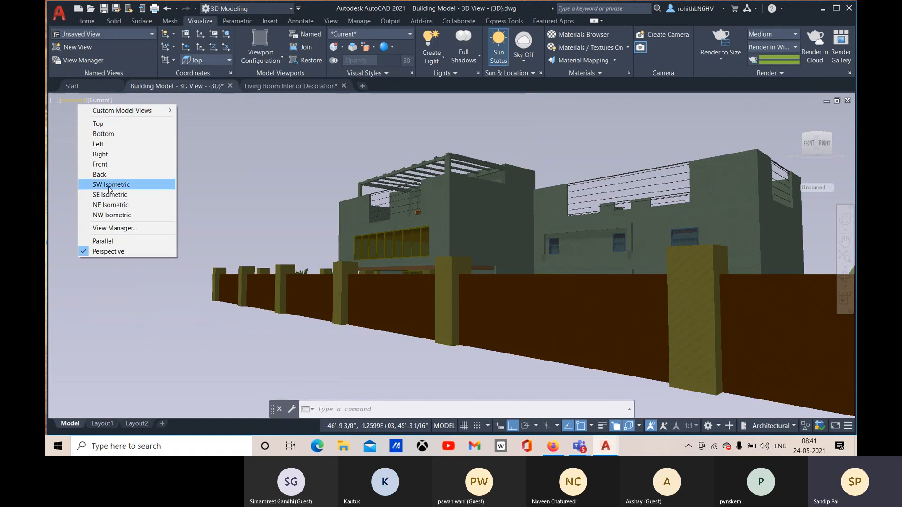
pyautogui.press('Escape')
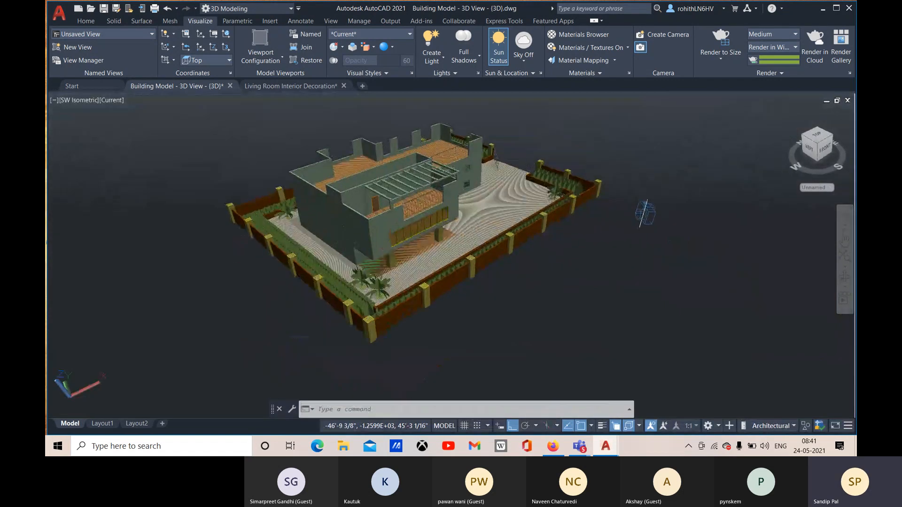
# Step: Select the camera and resize its preview window so both the preview image and the camera in the model can be seen
pyautogui.click(646, 214)
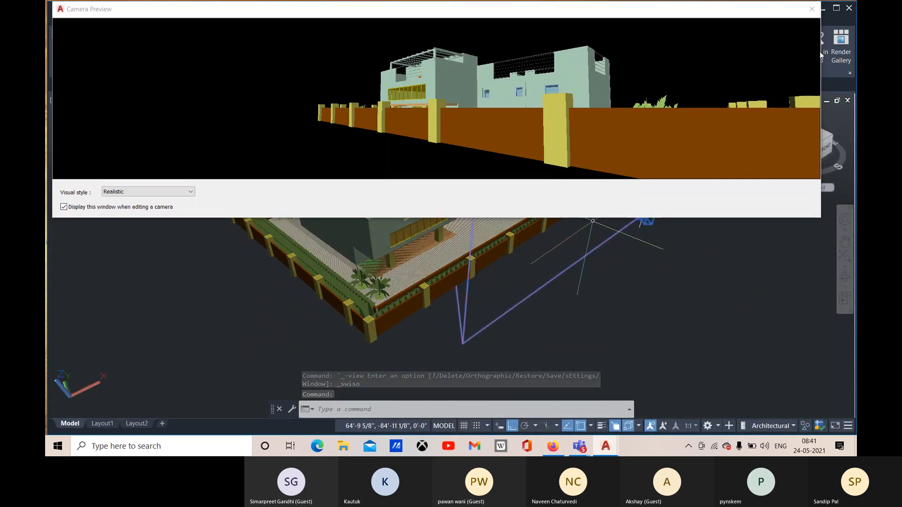
pyautogui.moveTo(820, 54); pyautogui.dragTo(214, 99)
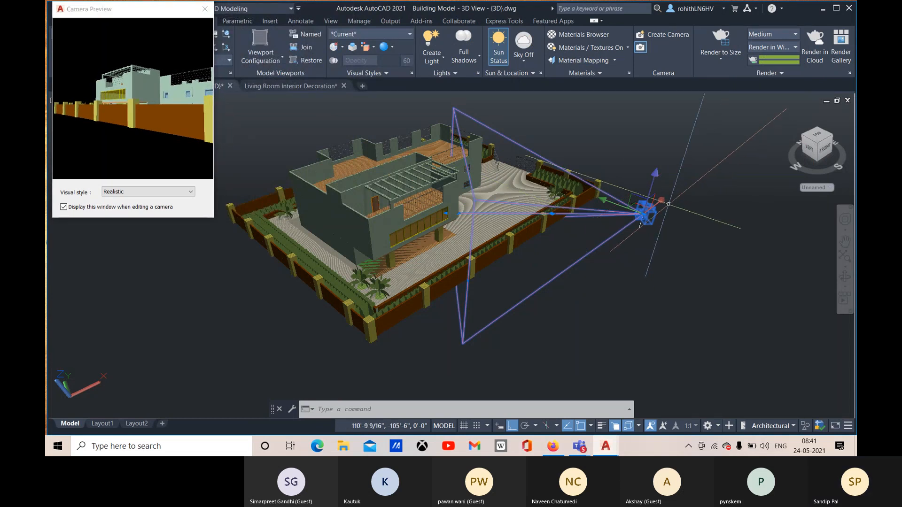
pyautogui.click(662, 200)
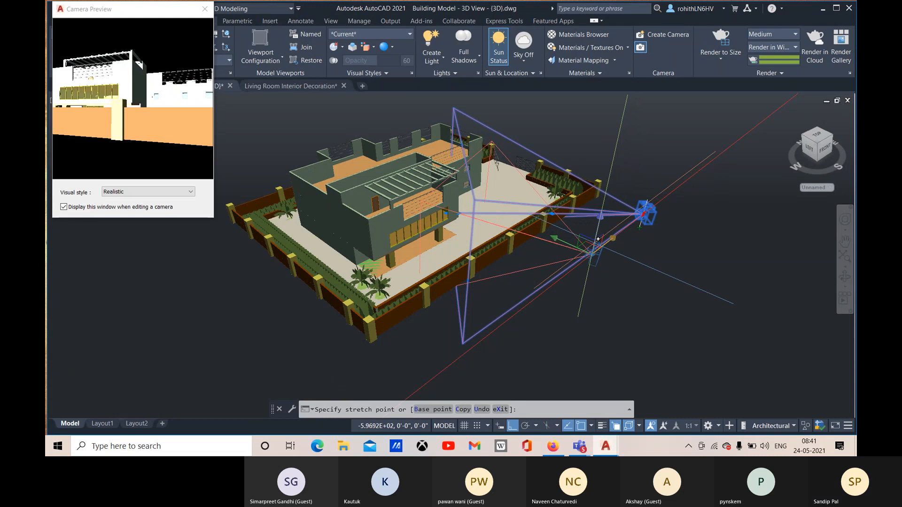
pyautogui.press('Escape')
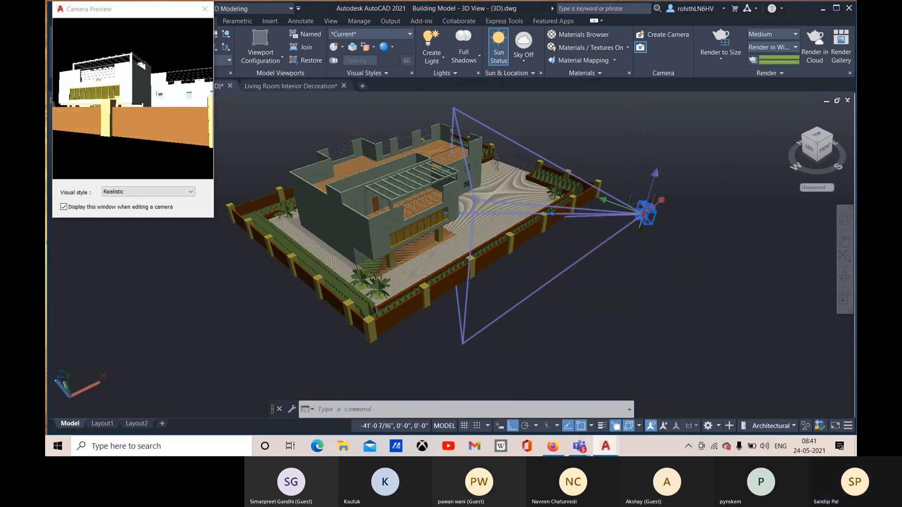
pyautogui.moveTo(214, 127); pyautogui.dragTo(451, 112)
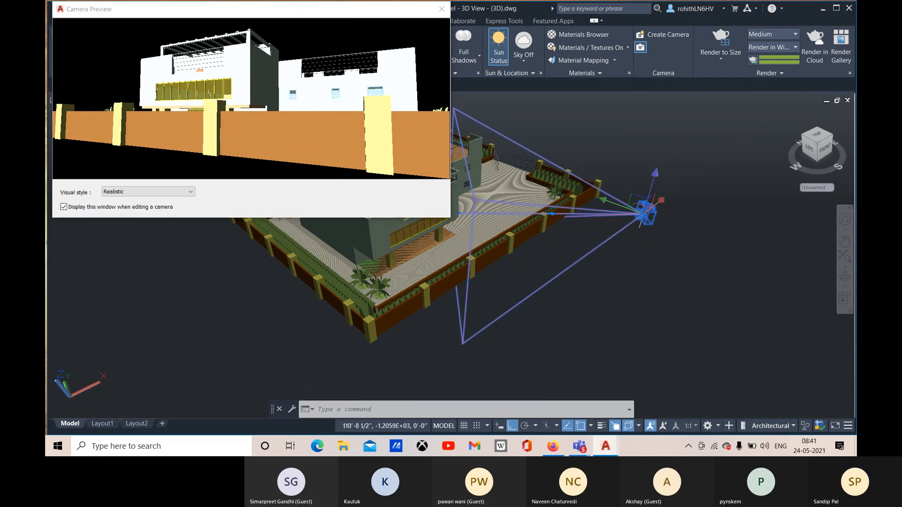
# Step: Move the camera away from the building along the X axis by about 59' and 26', shifting it about 12' along Y in between
pyautogui.click(661, 203)
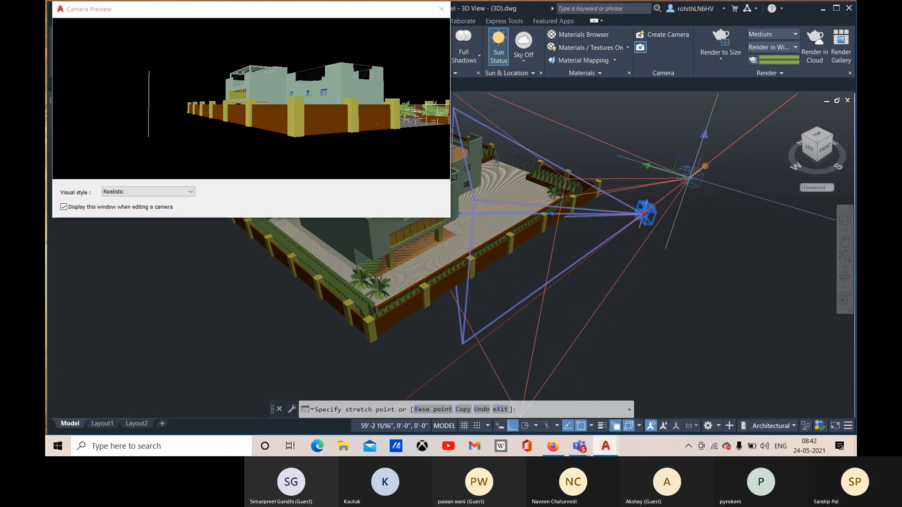
pyautogui.click(689, 178)
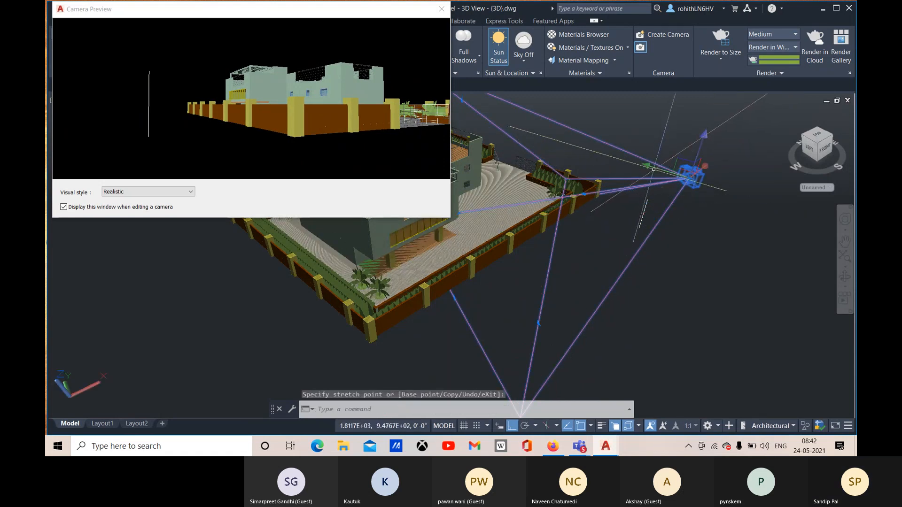
pyautogui.click(655, 170)
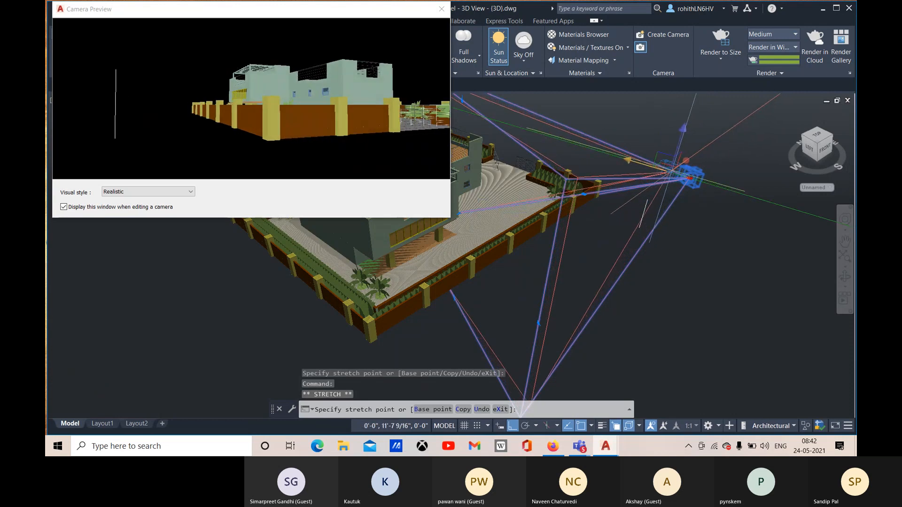
pyautogui.click(666, 169)
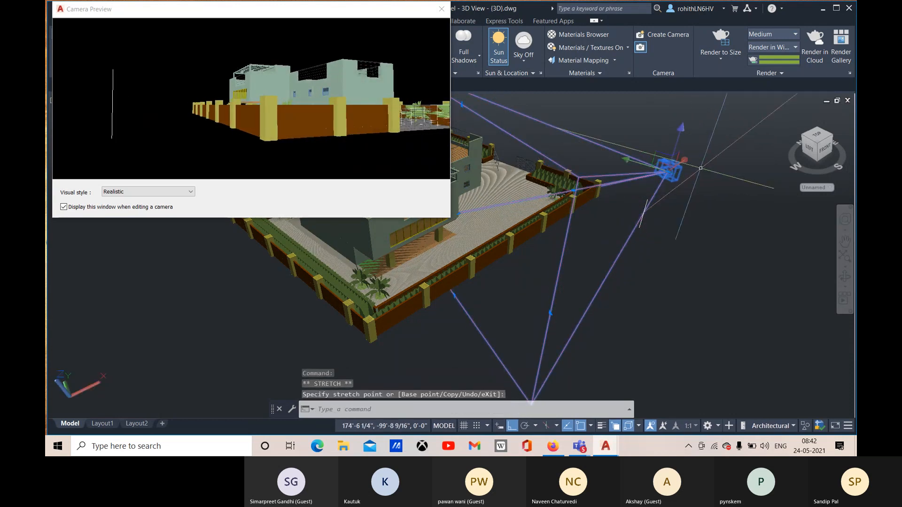
pyautogui.click(667, 172)
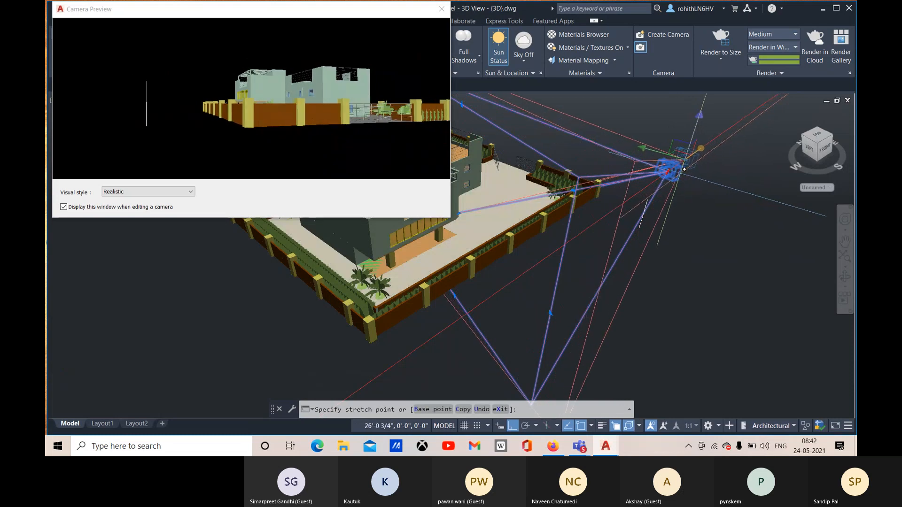
pyautogui.click(687, 156)
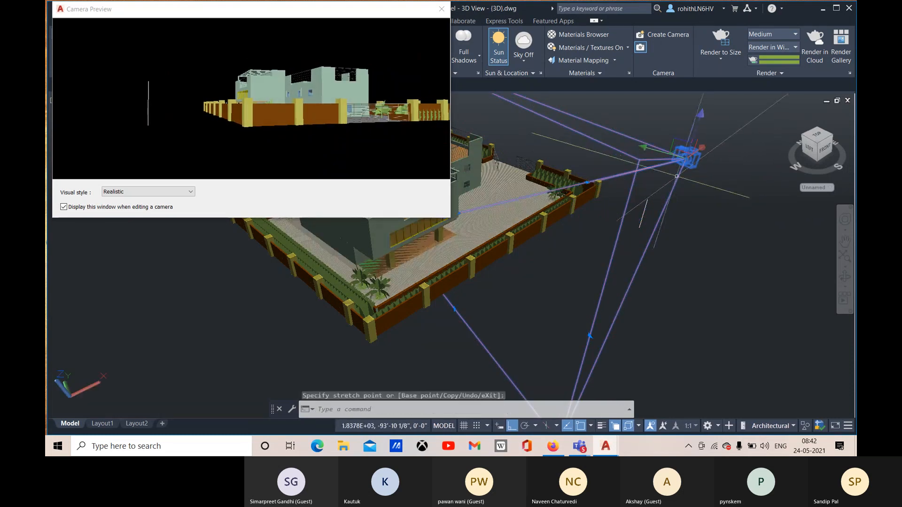
pyautogui.click(687, 156)
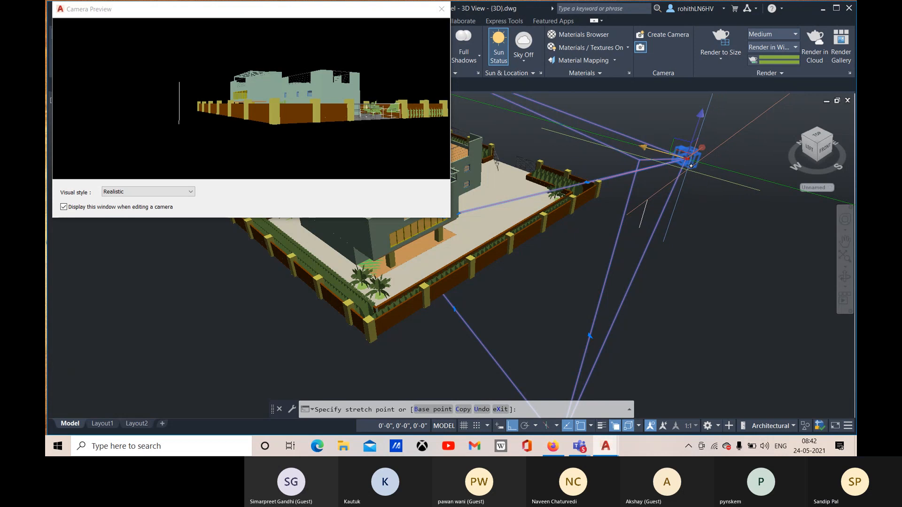
pyautogui.click(684, 161)
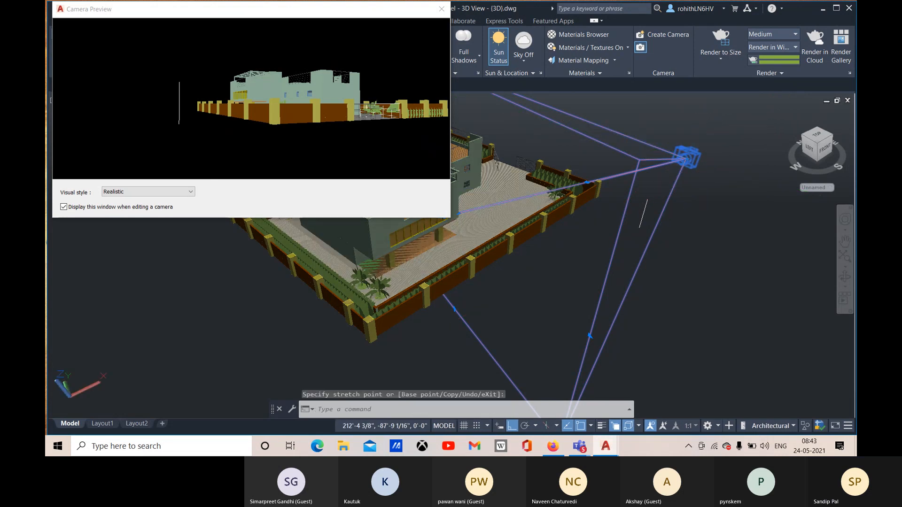
# Step: Bring the camera about 43' and 29' closer along the X axis, raising it about 16'-6" along Z between the two moves
pyautogui.click(702, 148)
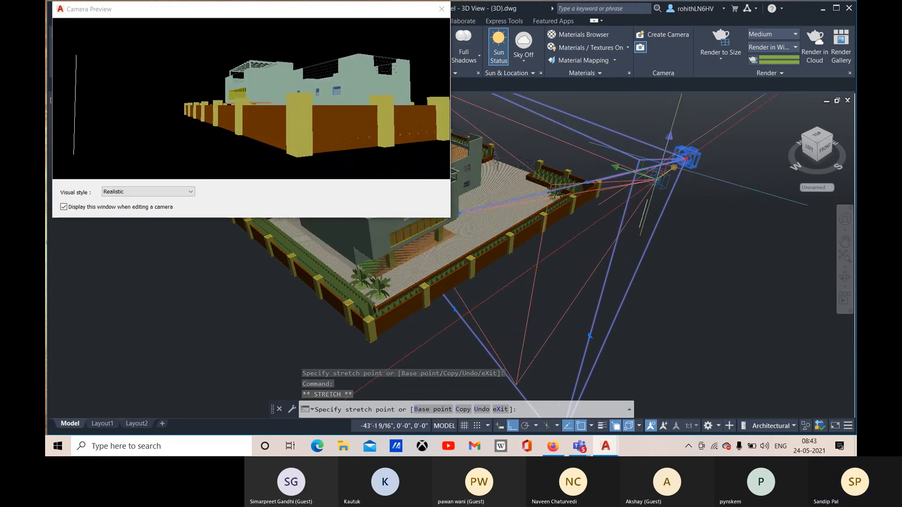
pyautogui.click(675, 167)
pyautogui.click(658, 177)
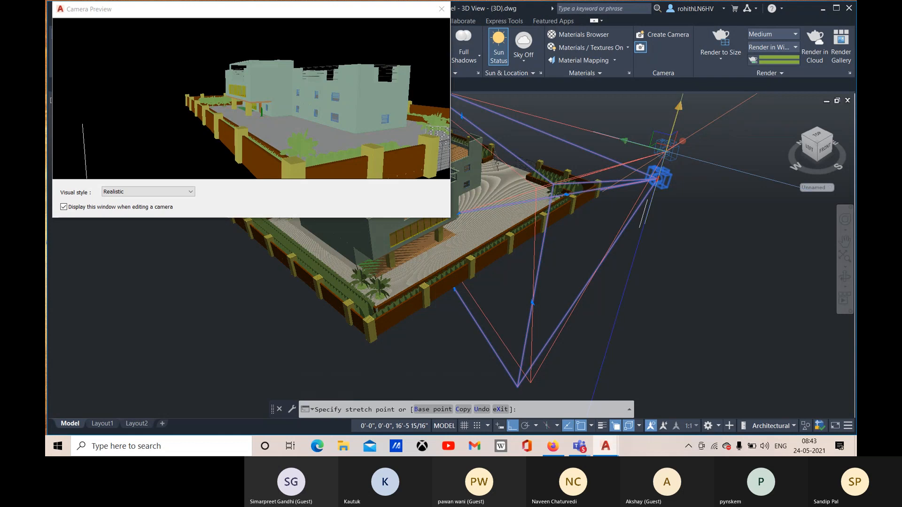
pyautogui.click(666, 149)
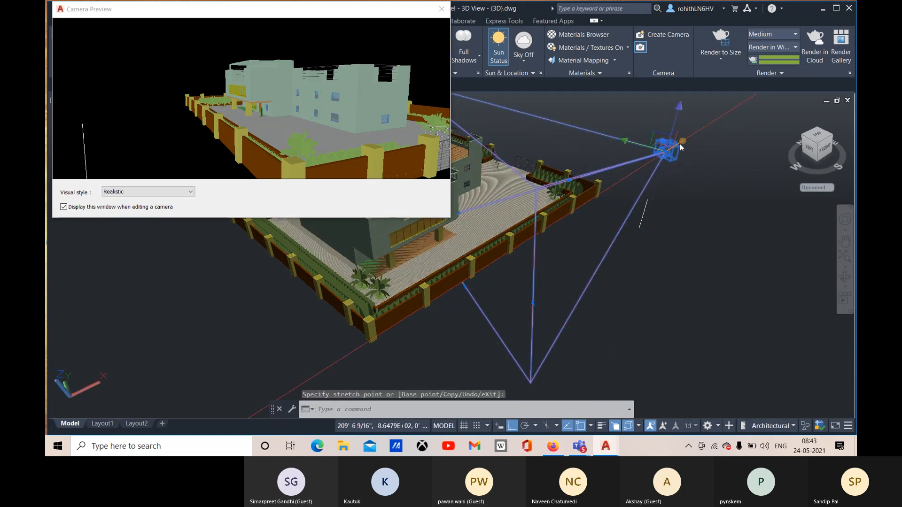
pyautogui.click(666, 150)
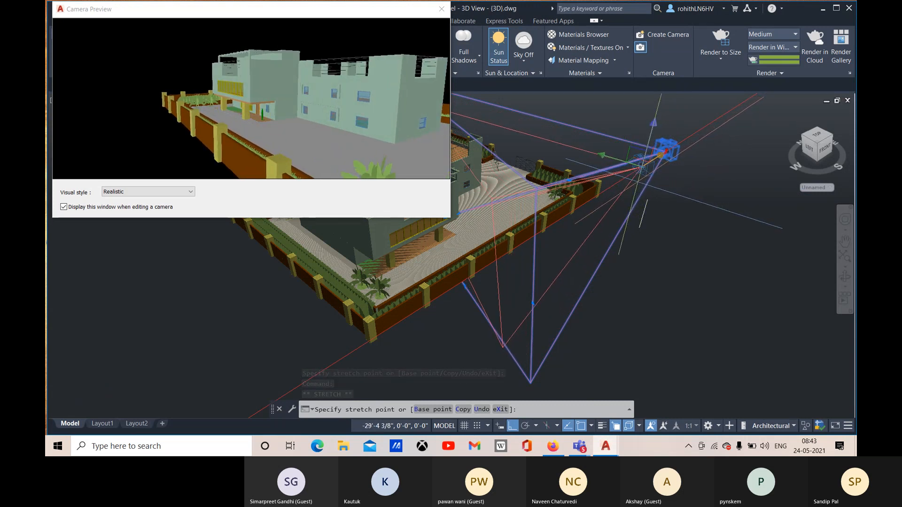
pyautogui.click(643, 164)
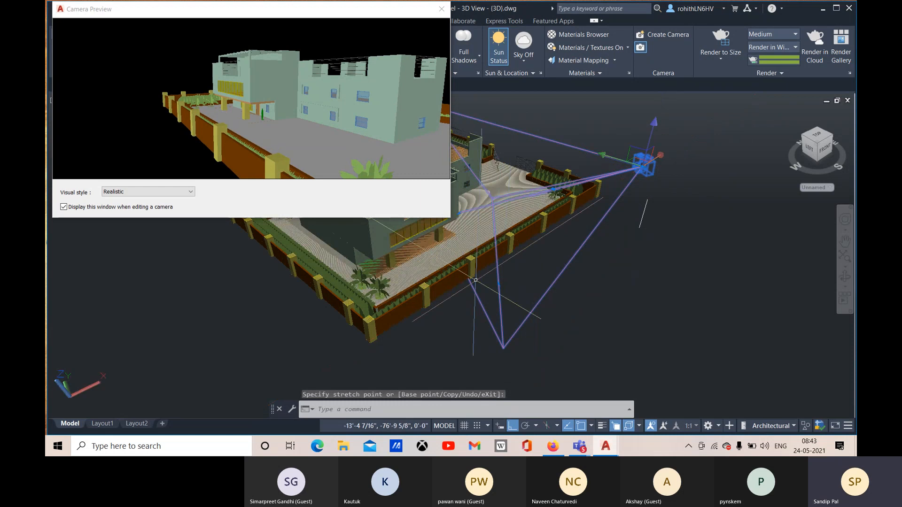
# Step: Close the camera preview, restore the Camera1 custom view of the building and clear the selection
pyautogui.click(442, 9)
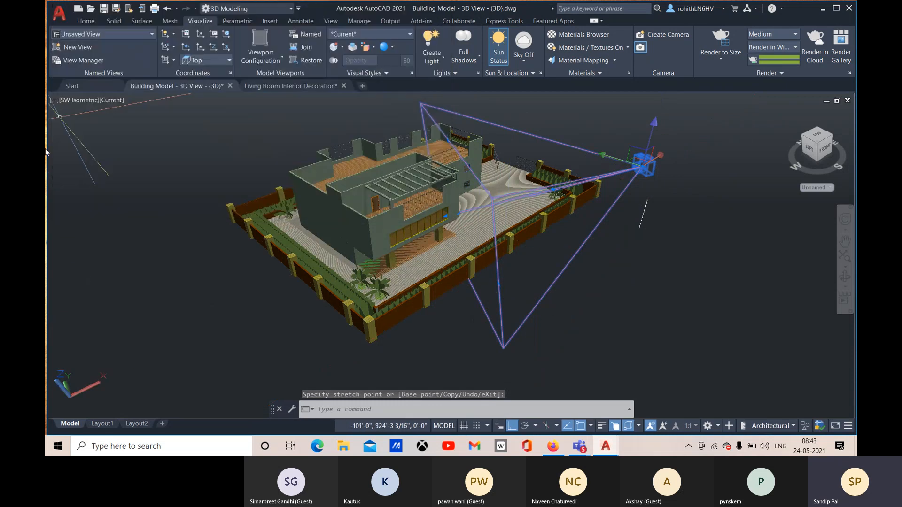
pyautogui.click(80, 100)
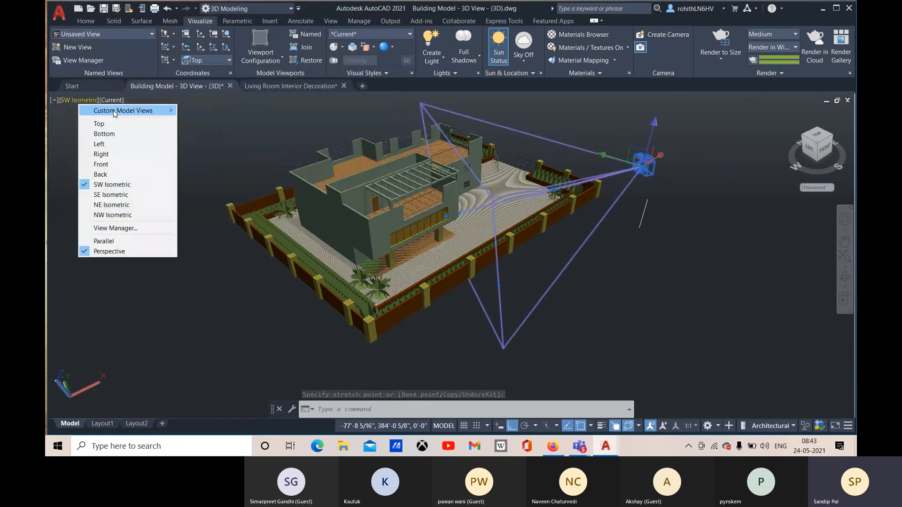
pyautogui.moveTo(115, 113)
pyautogui.click(203, 111)
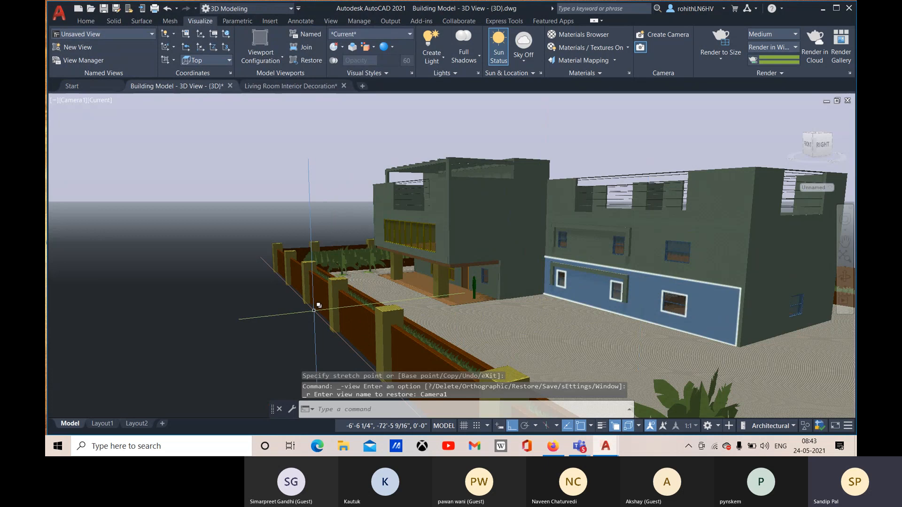
pyautogui.press('Escape')
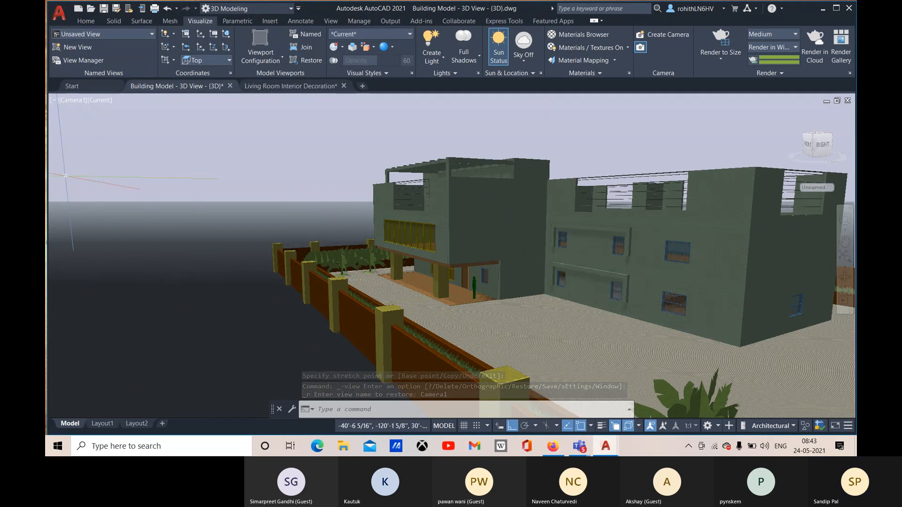
pyautogui.click(72, 100)
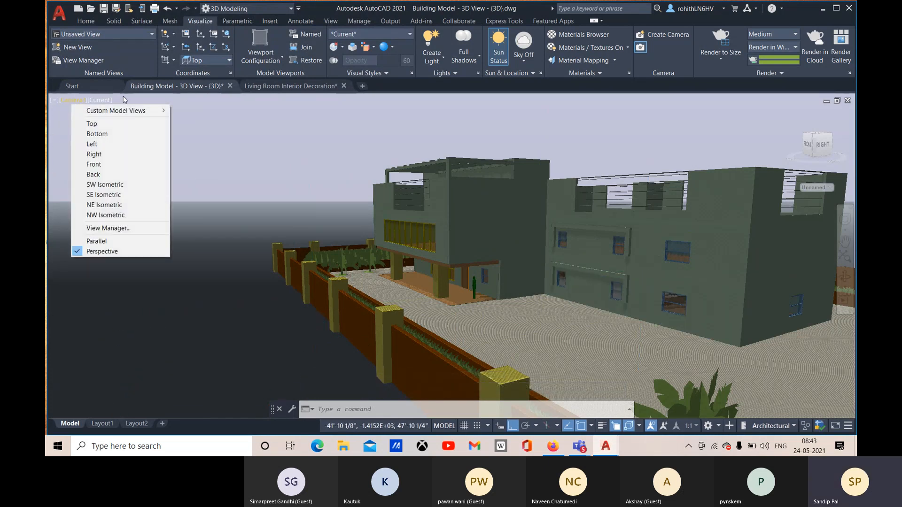
pyautogui.moveTo(120, 112)
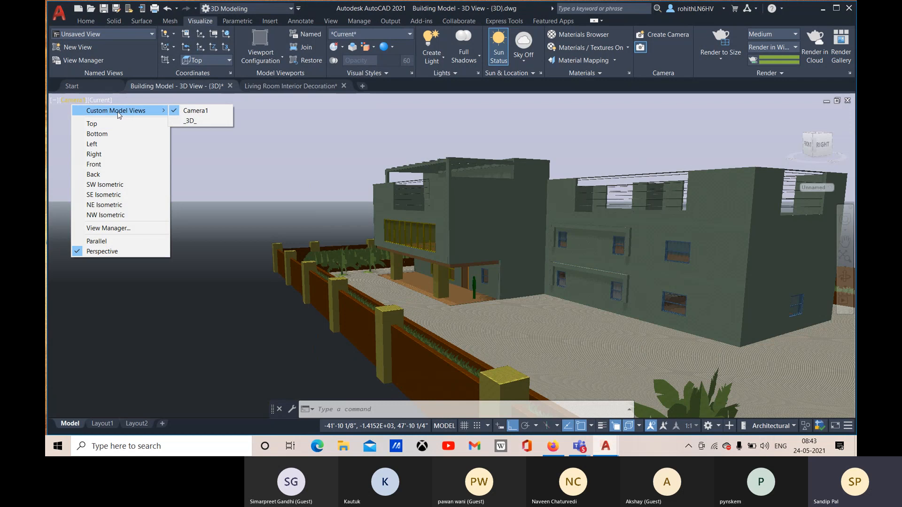
pyautogui.click(270, 133)
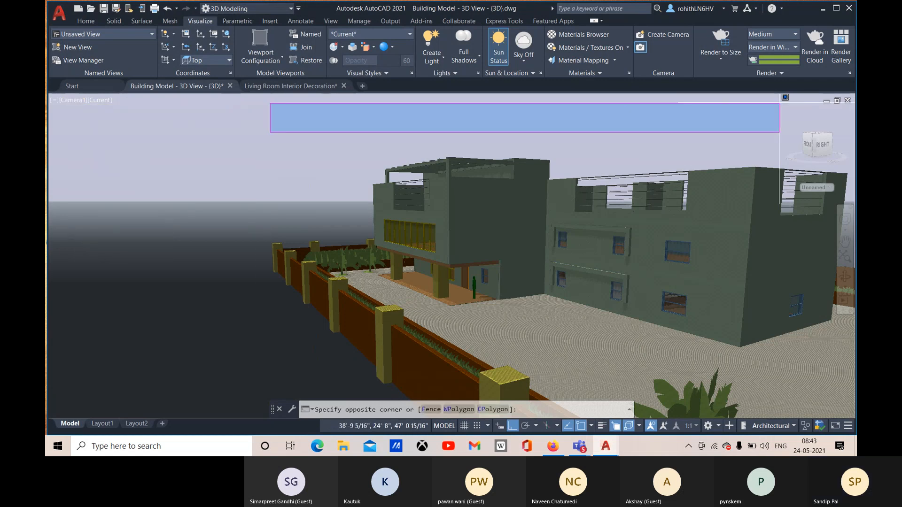
pyautogui.click(203, 158)
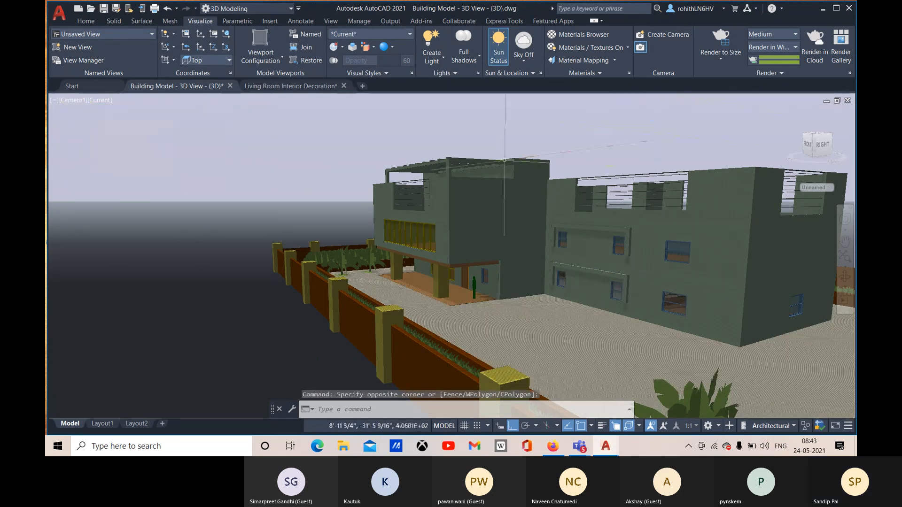
# Step: Turn on the environment in the Render Environment & Exposure settings, render the Camera1 view and close the render window
pyautogui.click(793, 75)
pyautogui.click(744, 86)
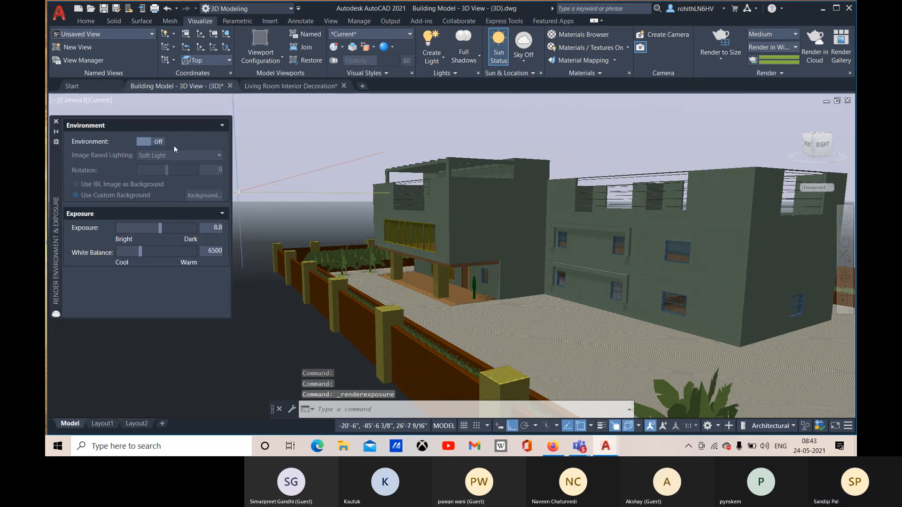
pyautogui.click(161, 141)
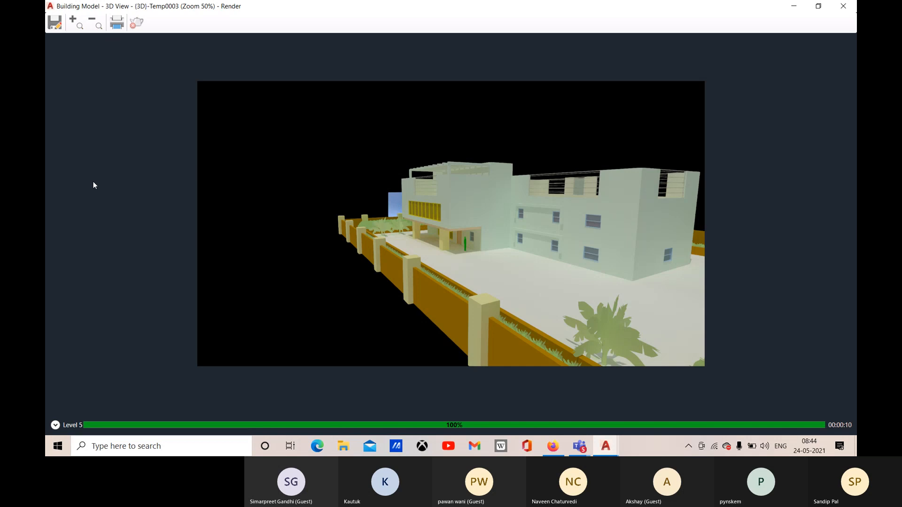
pyautogui.click(843, 7)
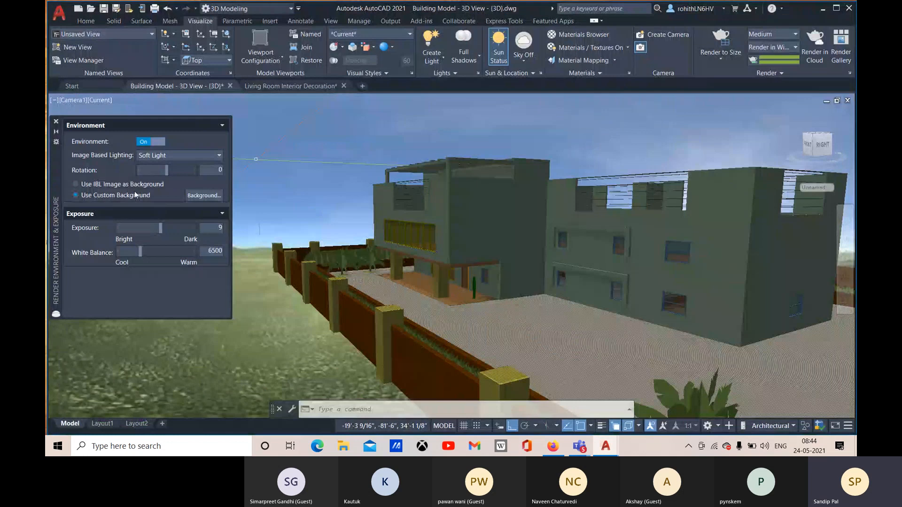
# Step: Choose Hd-Background-scene.jpg from the Materials folder as the environment's custom background image
pyautogui.click(191, 195)
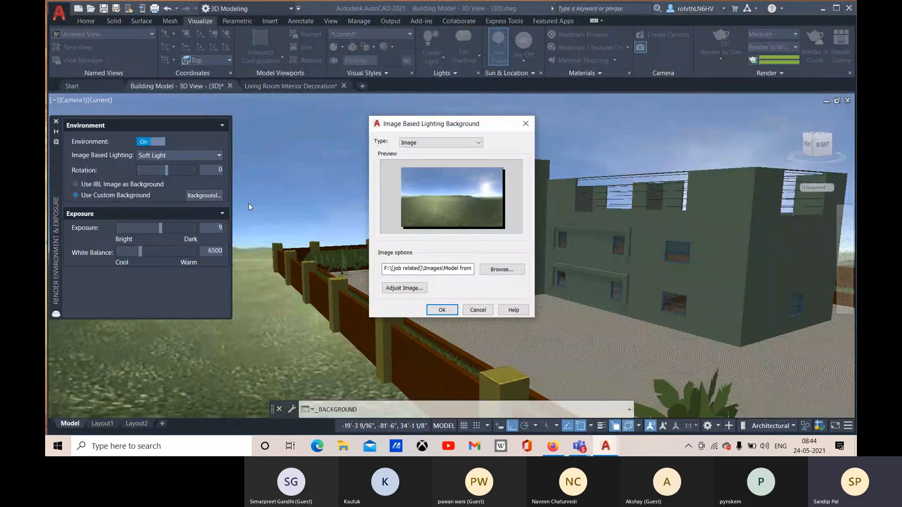
pyautogui.click(444, 143)
pyautogui.click(447, 143)
pyautogui.click(492, 270)
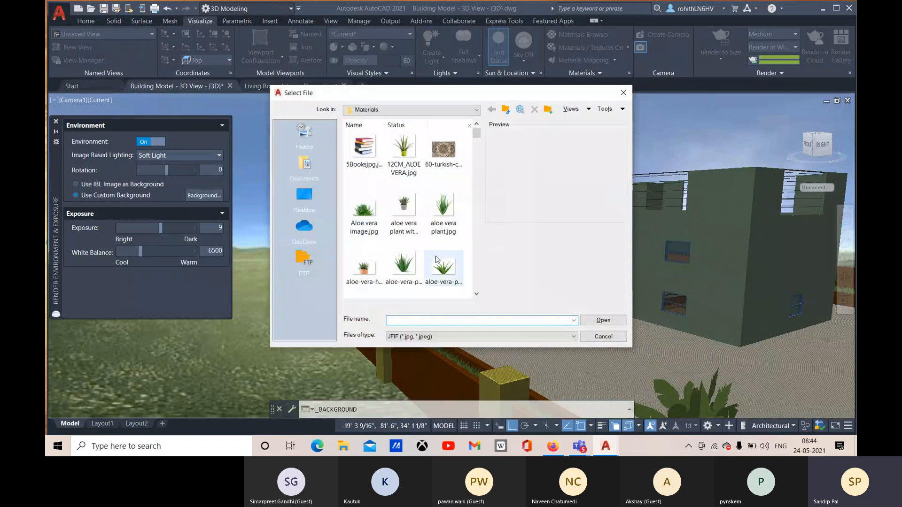
pyautogui.moveTo(477, 132); pyautogui.dragTo(479, 194)
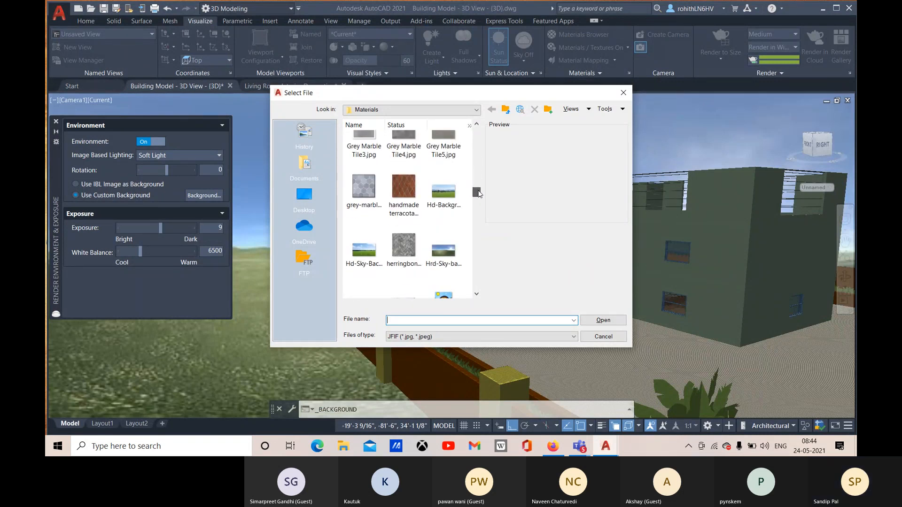
pyautogui.click(365, 257)
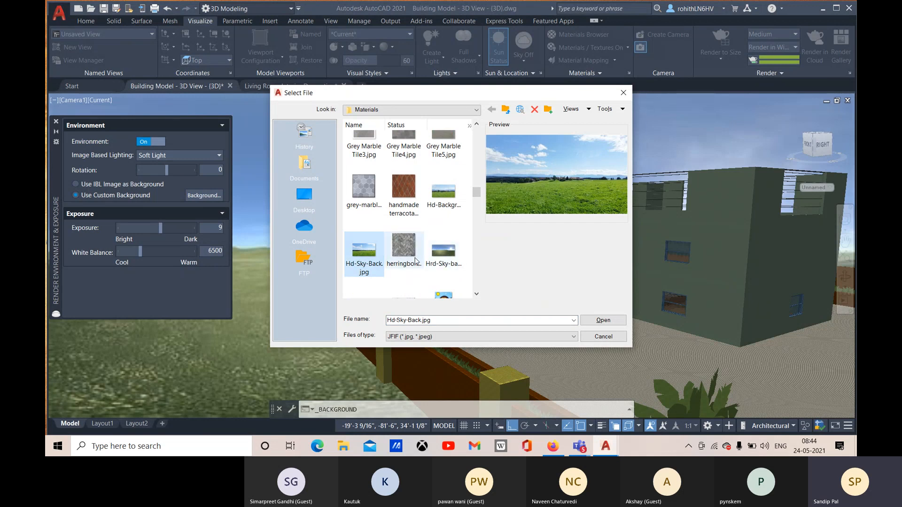
pyautogui.click(450, 198)
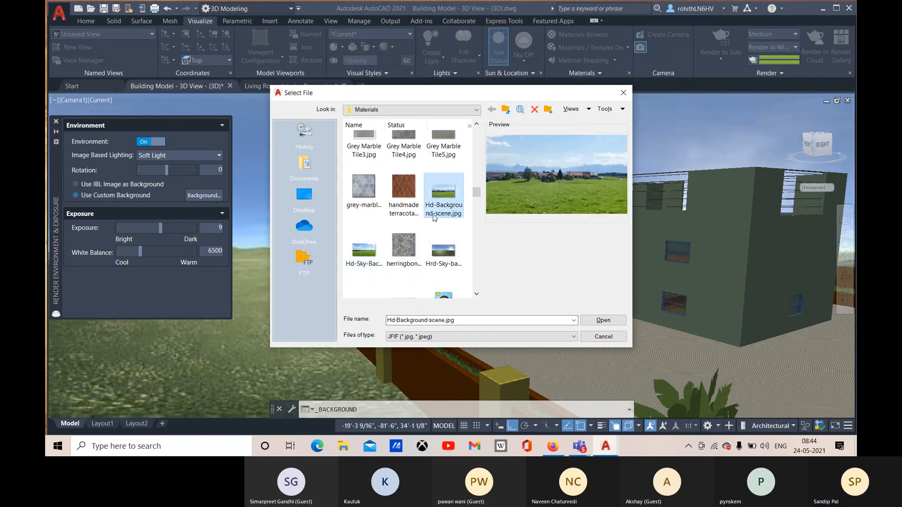
pyautogui.click(604, 321)
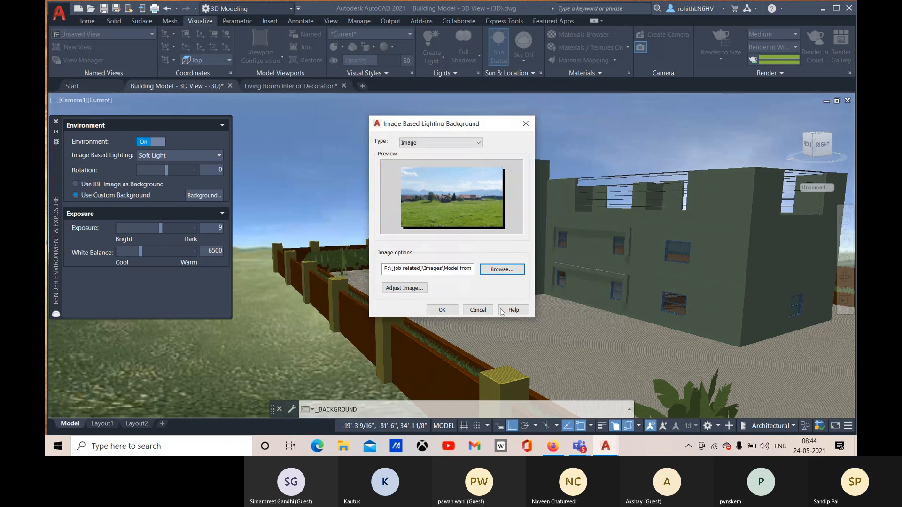
# Step: Keep the background image position at Stretch and apply the custom background
pyautogui.click(403, 289)
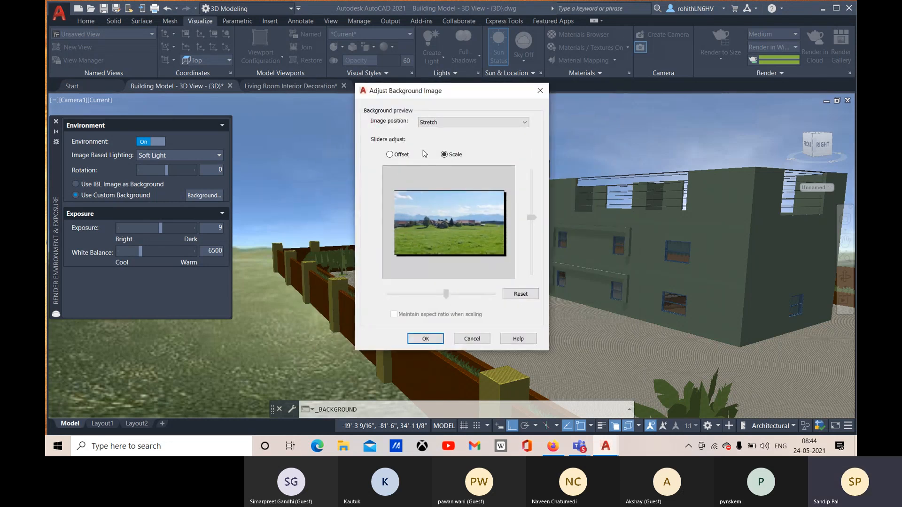
pyautogui.click(425, 339)
pyautogui.click(441, 308)
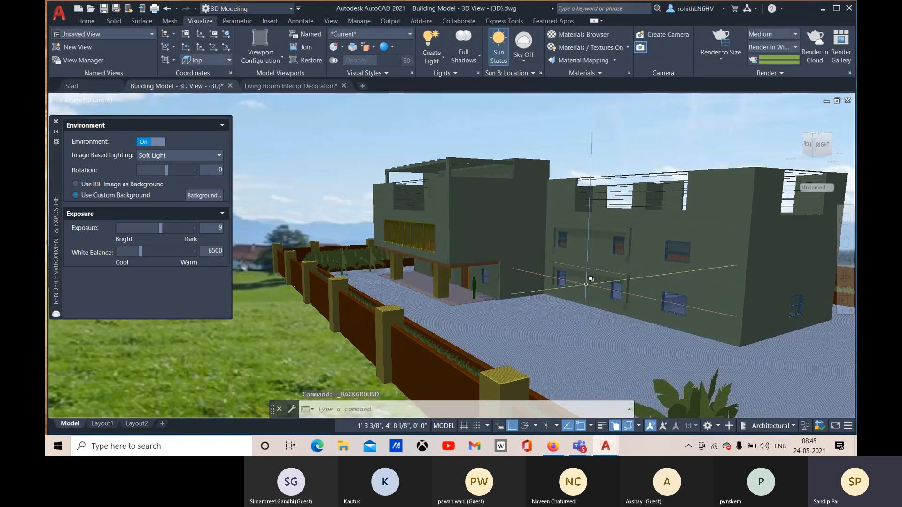
# Step: Close the Render Environment & Exposure settings and restore the Camera1 custom view of the building
pyautogui.moveTo(579, 286)
pyautogui.keyDown('shift'); pyautogui.mouseDown(button='middle')
pyautogui.moveTo(576, 271)
pyautogui.moveTo(577, 283)
pyautogui.mouseUp(button='middle'); pyautogui.keyUp('shift')
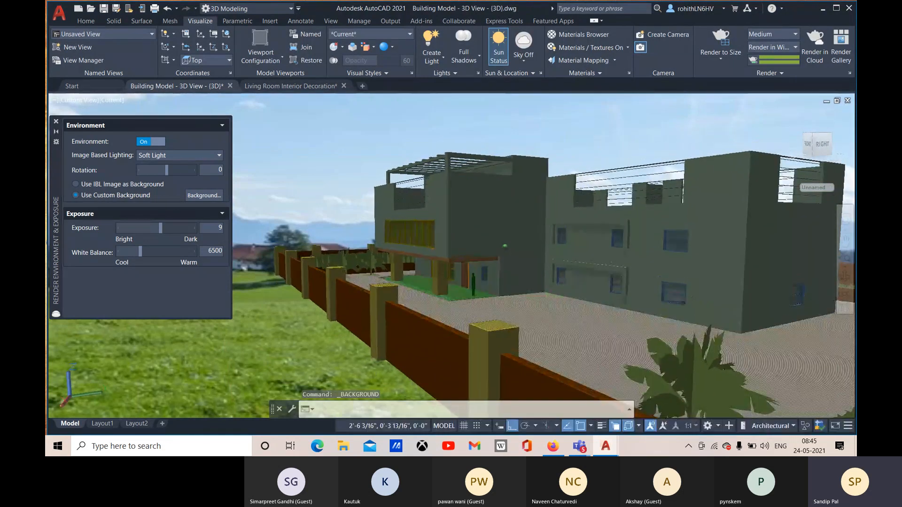
pyautogui.click(56, 121)
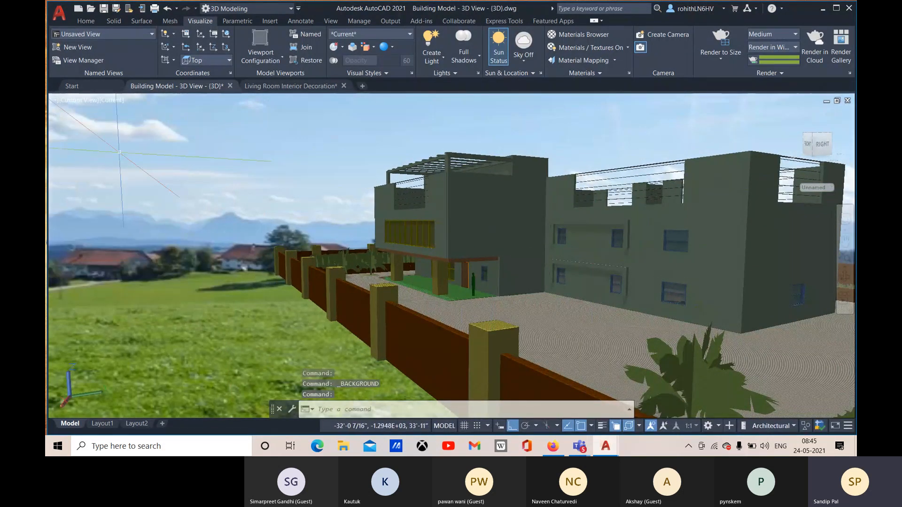
pyautogui.click(78, 104)
pyautogui.moveTo(155, 110)
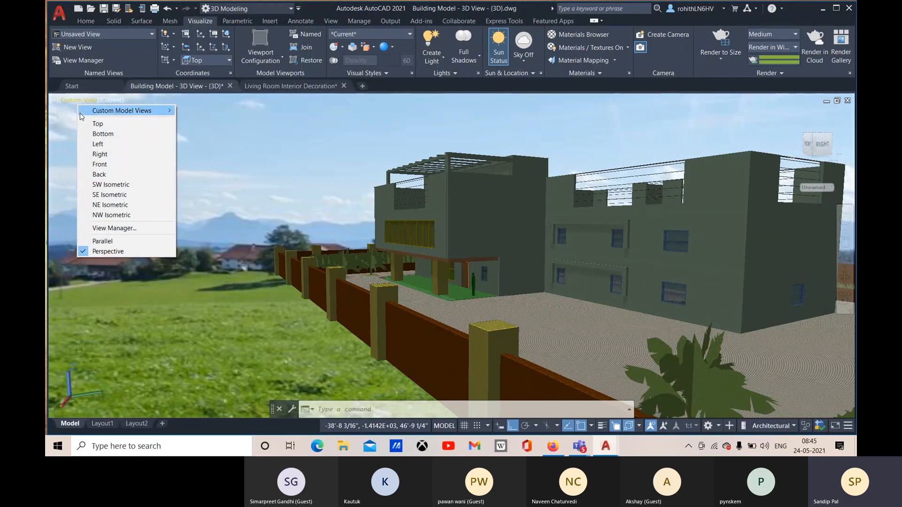
pyautogui.moveTo(122, 111)
pyautogui.click(199, 112)
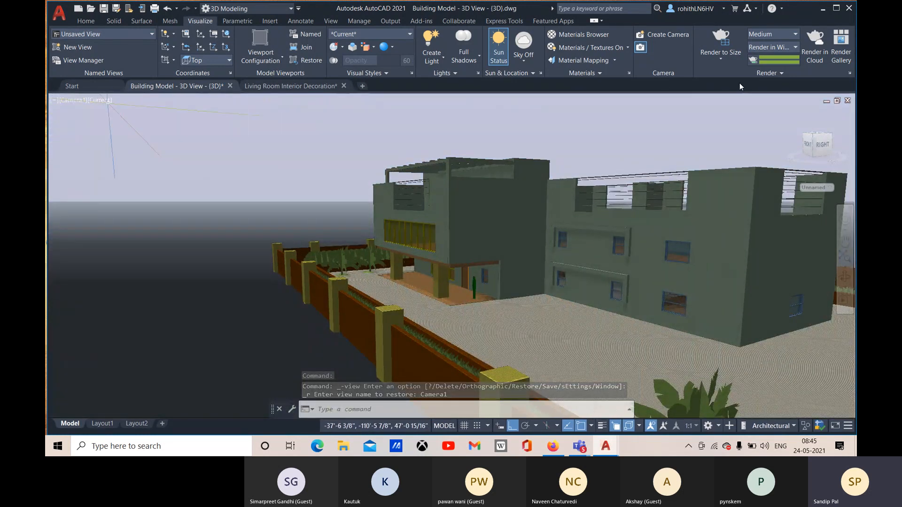
# Step: Check the Render Environment & Exposure settings for the Camera1 view and close them without changes
pyautogui.click(774, 73)
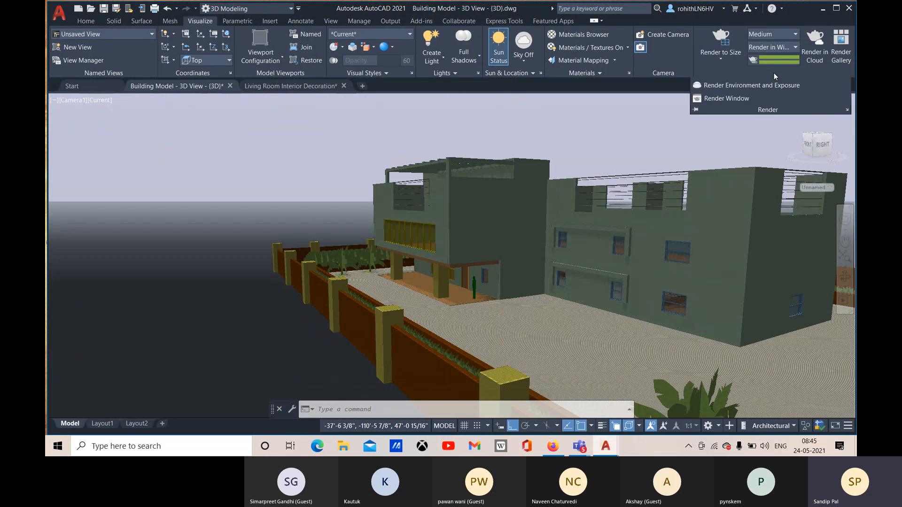
pyautogui.click(747, 86)
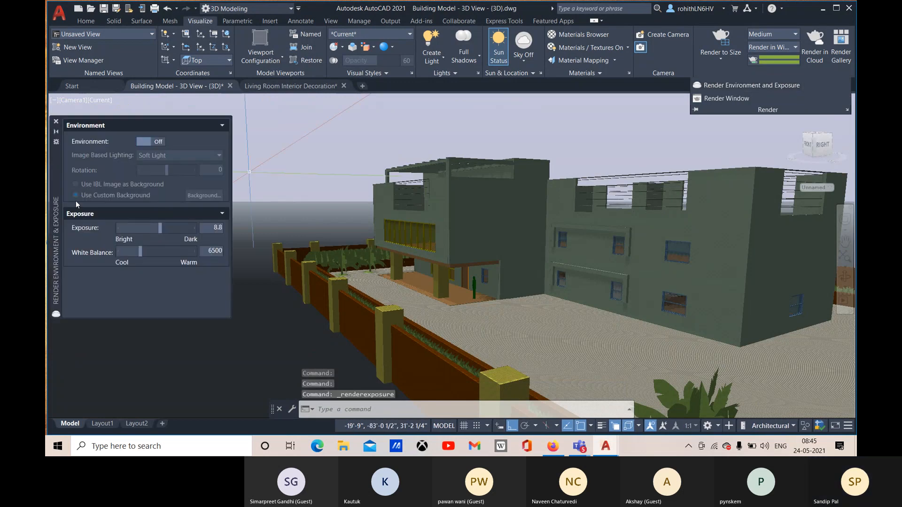
pyautogui.click(56, 122)
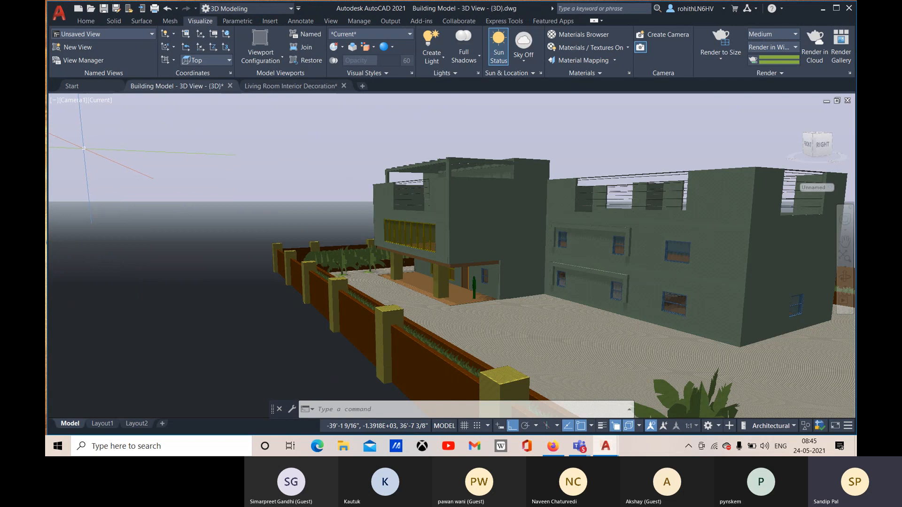
# Step: Begin entering a command starting with "qs"
pyautogui.write('qs')
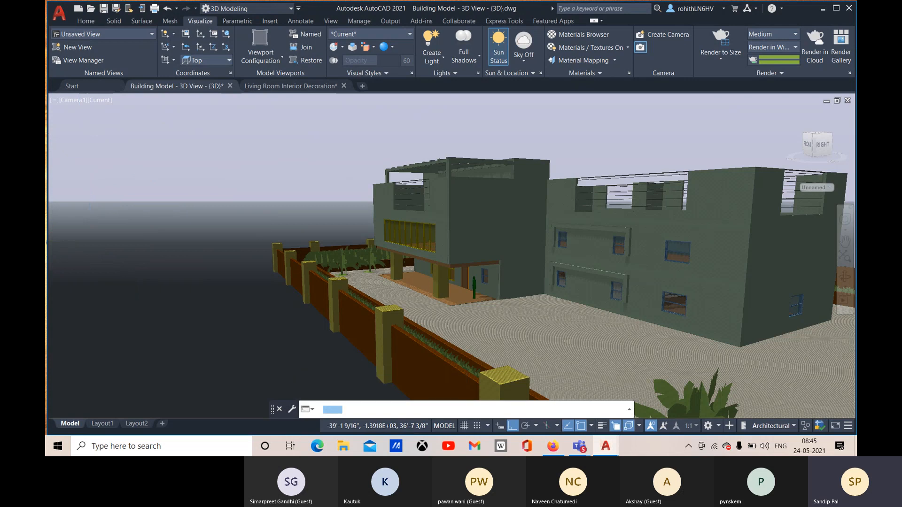
# Step: Quick-select every Camera object in the entire drawing, using the Select All operator and a new selection set
pyautogui.press('Return')
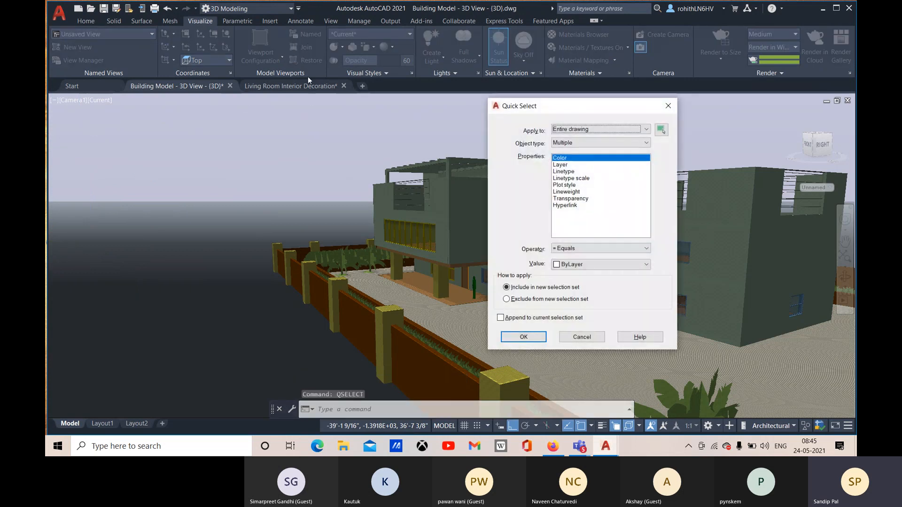
pyautogui.click(578, 143)
pyautogui.click(571, 186)
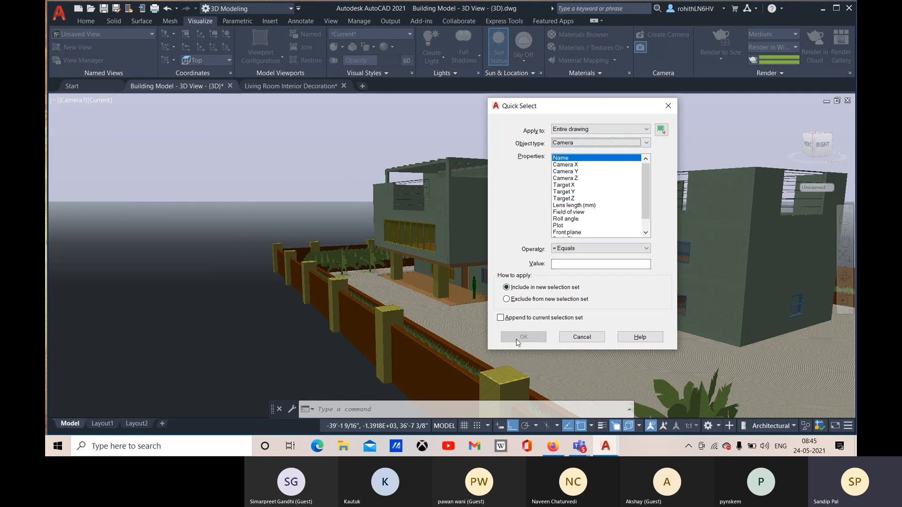
pyautogui.click(567, 179)
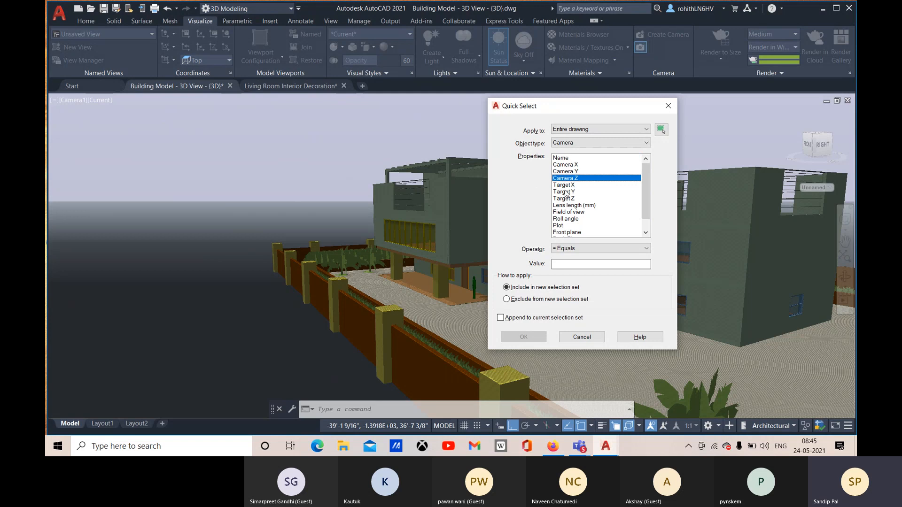
pyautogui.click(578, 249)
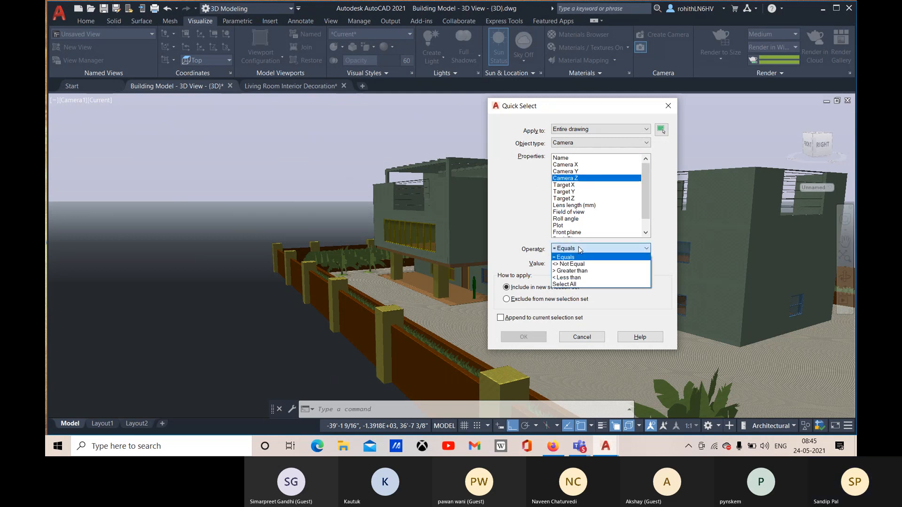
pyautogui.click(577, 256)
pyautogui.scroll(-2, 579, 189)
pyautogui.scroll(2, 578, 184)
pyautogui.click(574, 158)
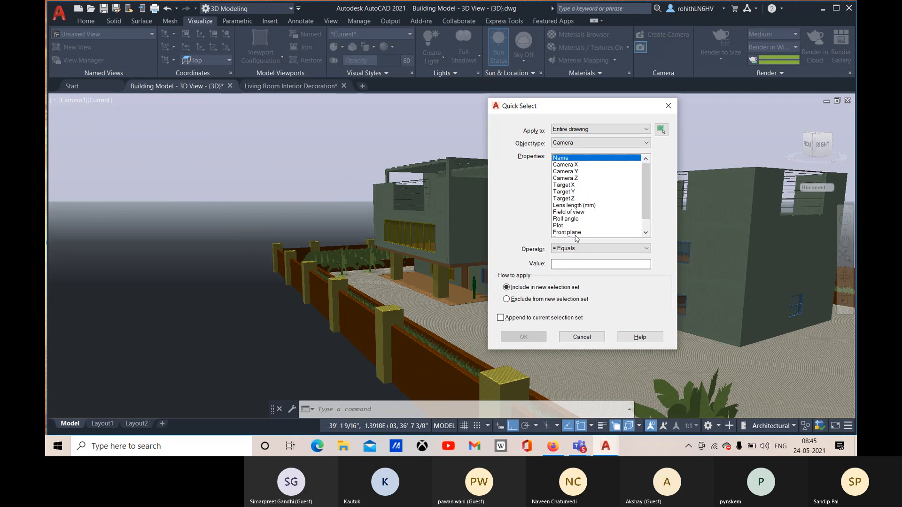
pyautogui.click(574, 248)
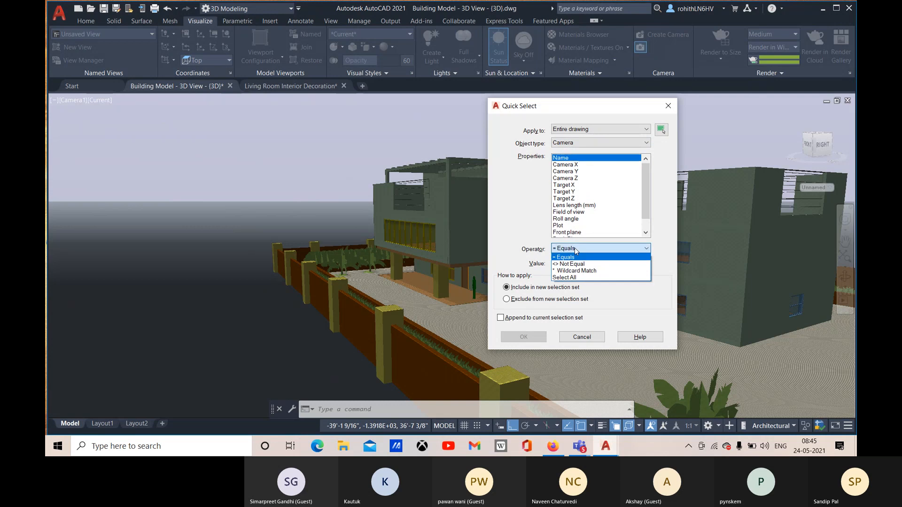
pyautogui.click(574, 277)
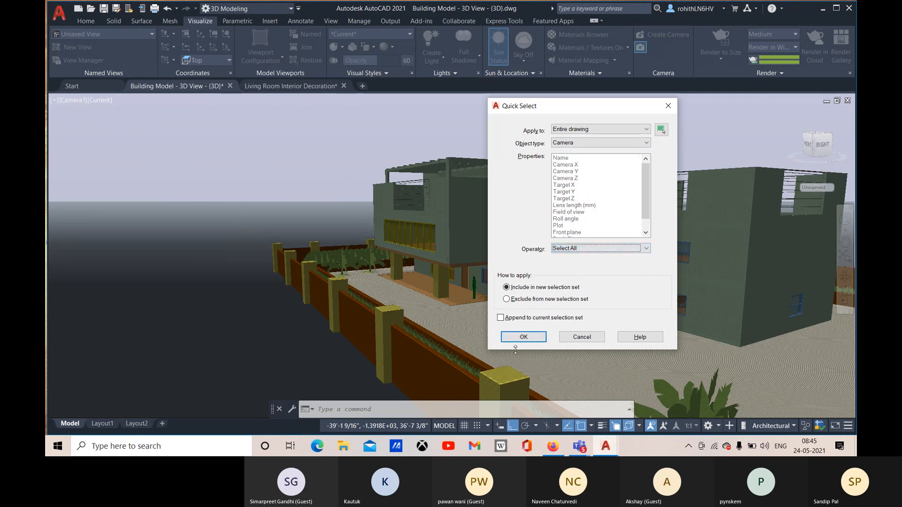
pyautogui.click(523, 337)
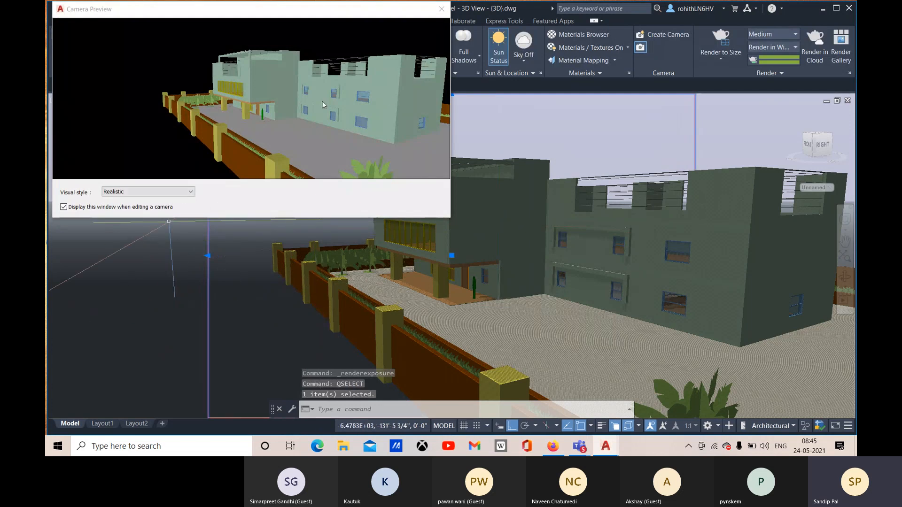
# Step: Move the Camera Preview aside to view the building through the camera, and close the preview
pyautogui.moveTo(198, 19); pyautogui.dragTo(369, 46)
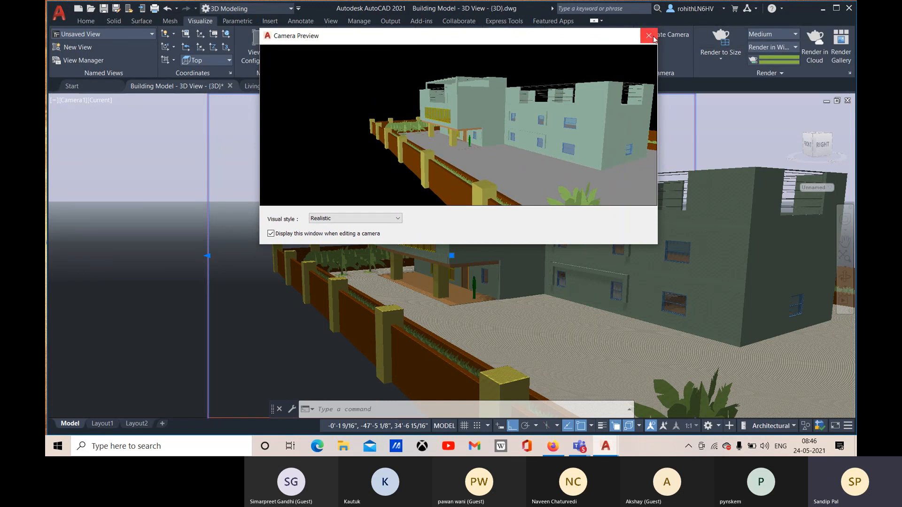
pyautogui.moveTo(533, 42); pyautogui.dragTo(297, 46)
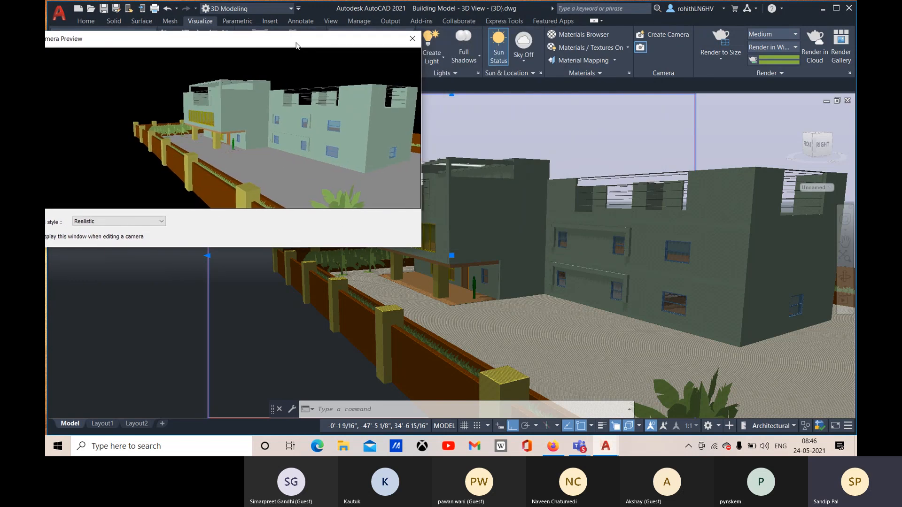
pyautogui.click(413, 38)
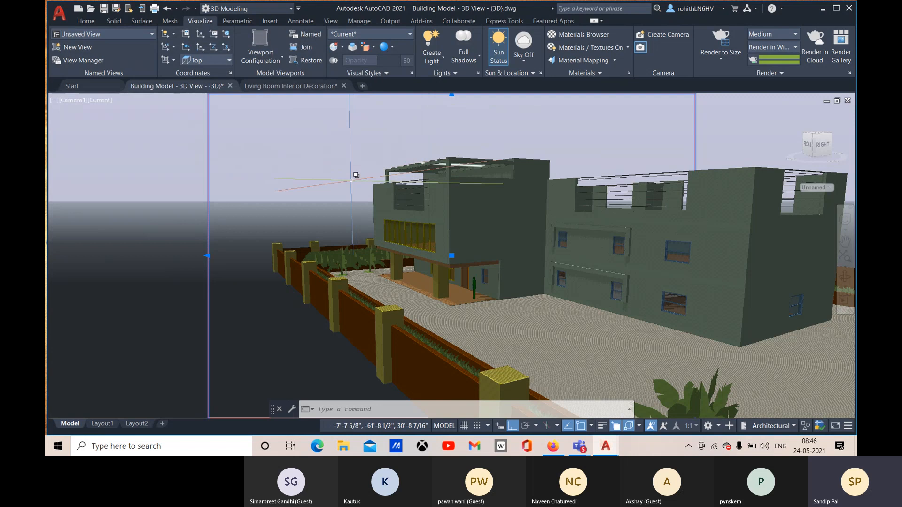
# Step: Open the selected camera's properties and rename the camera to Exterior Perspective
pyautogui.doubleClick(296, 207)
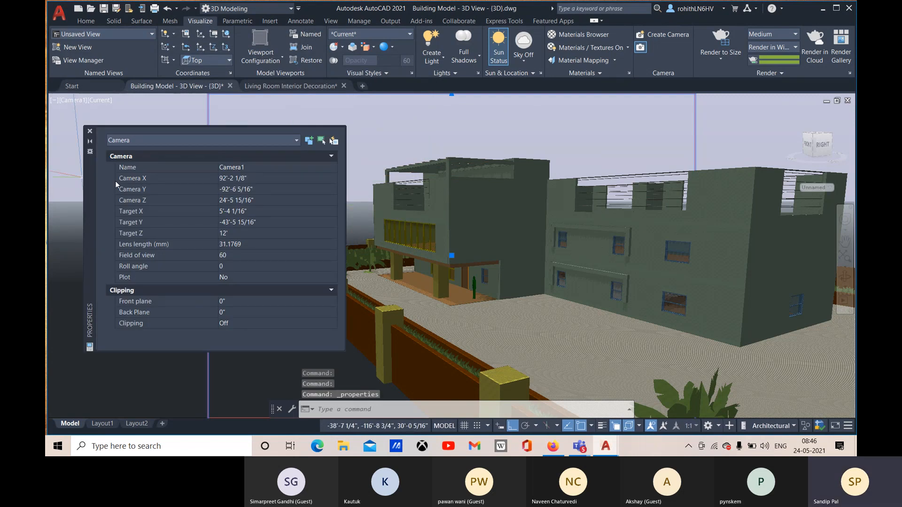
pyautogui.click(246, 168)
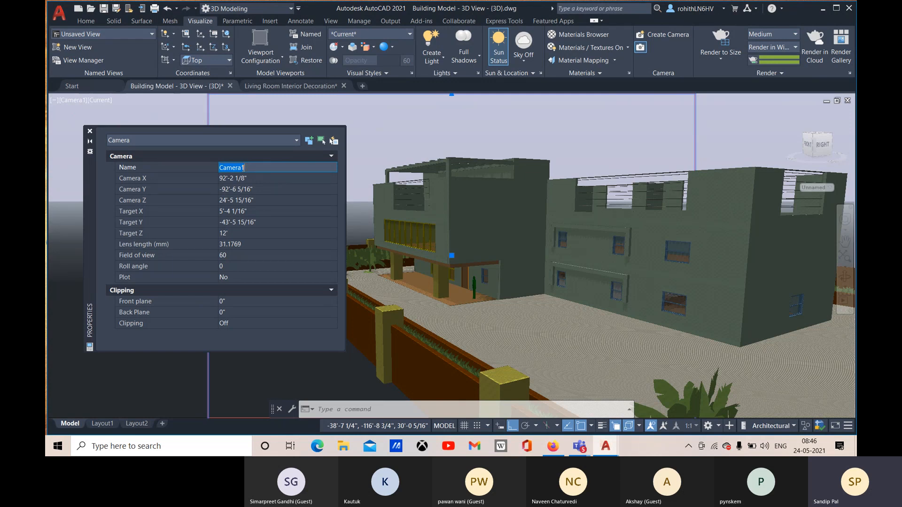
pyautogui.write('Exterior Perspective')
pyautogui.click(228, 210)
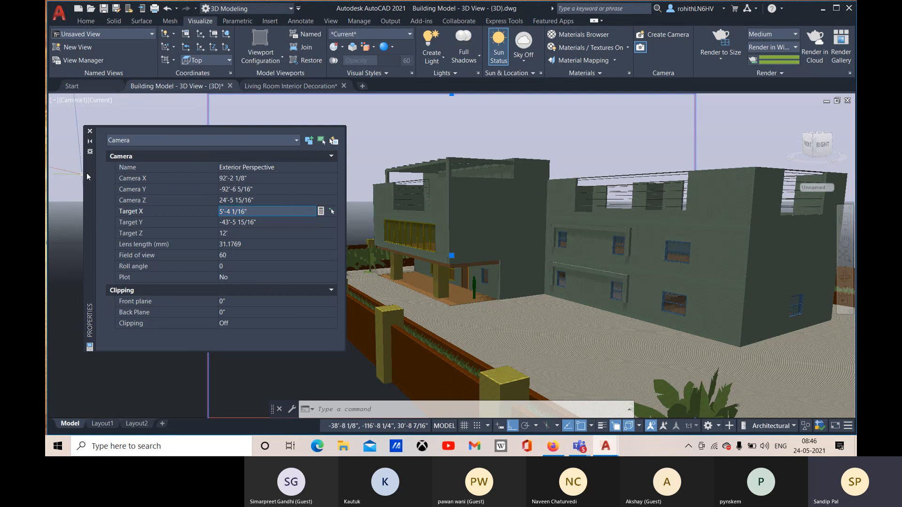
# Step: Check the camera's Plot options while keeping No, close its properties and clear the selection
pyautogui.click(323, 280)
pyautogui.click(325, 279)
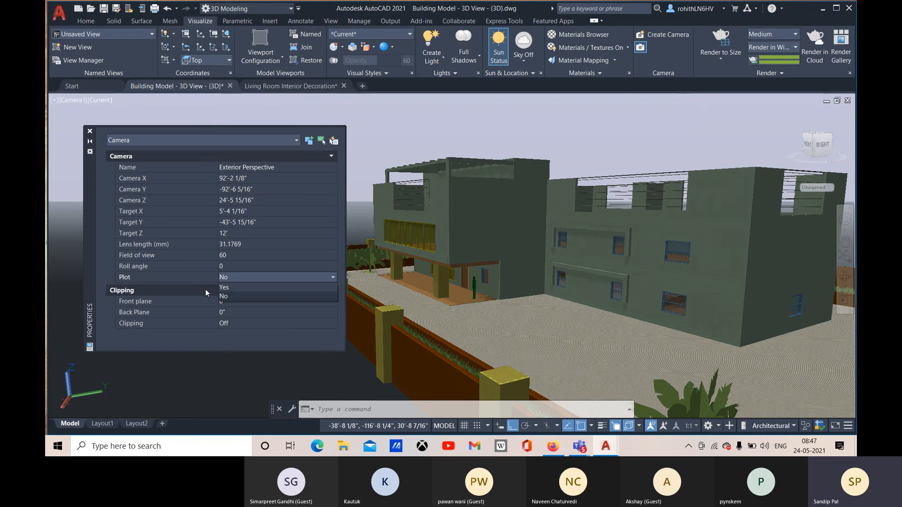
pyautogui.click(148, 294)
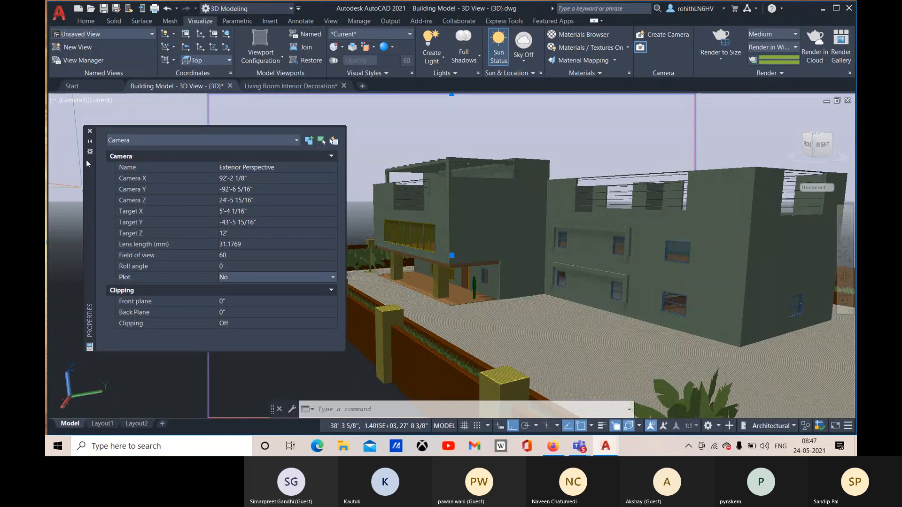
pyautogui.click(90, 132)
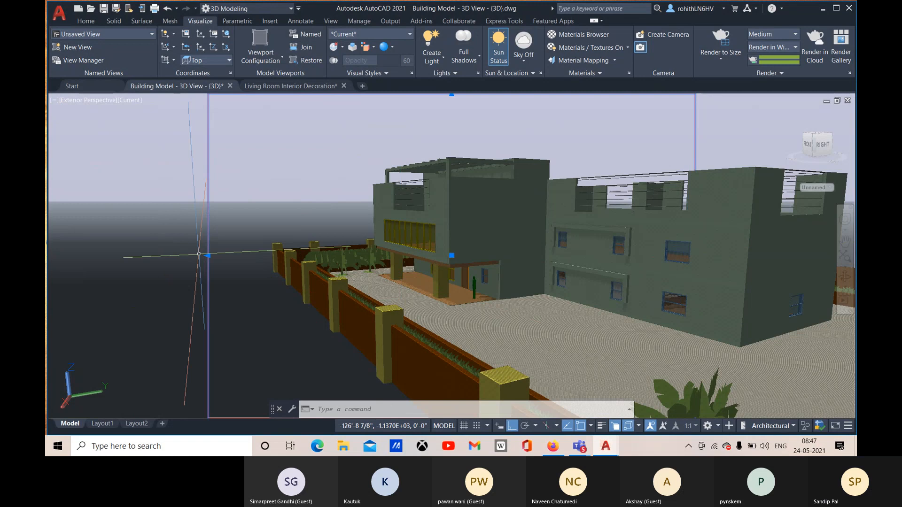
pyautogui.press('Escape')
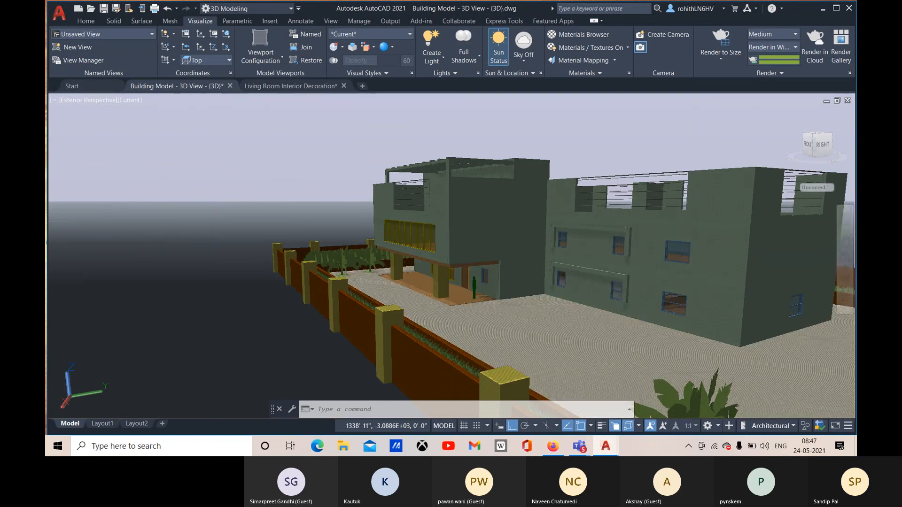
# Step: Open the Render Environment and Exposure settings and turn the environment on with Soft Light image-based lighting
pyautogui.click(745, 71)
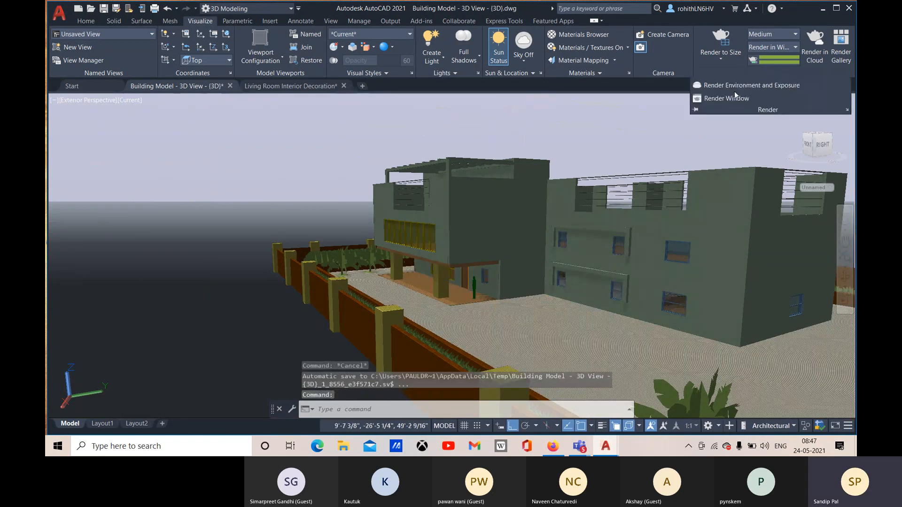
pyautogui.click(734, 88)
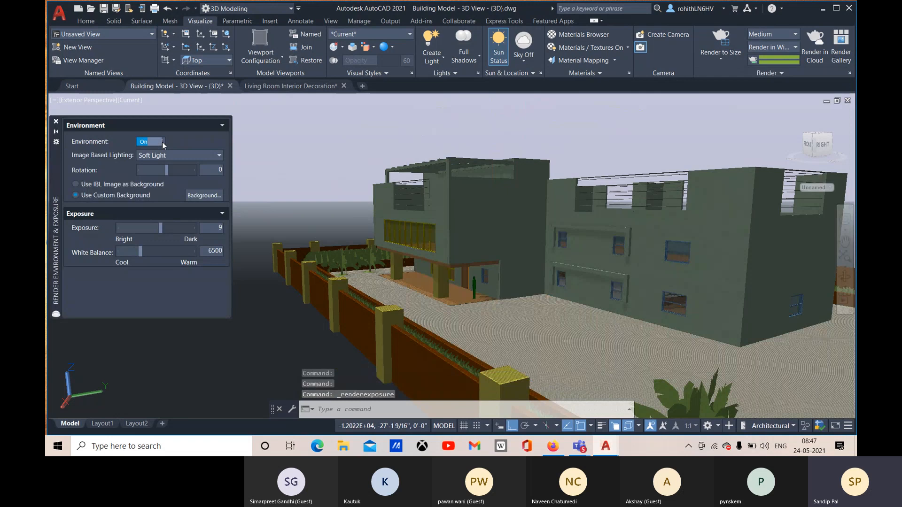
pyautogui.click(162, 143)
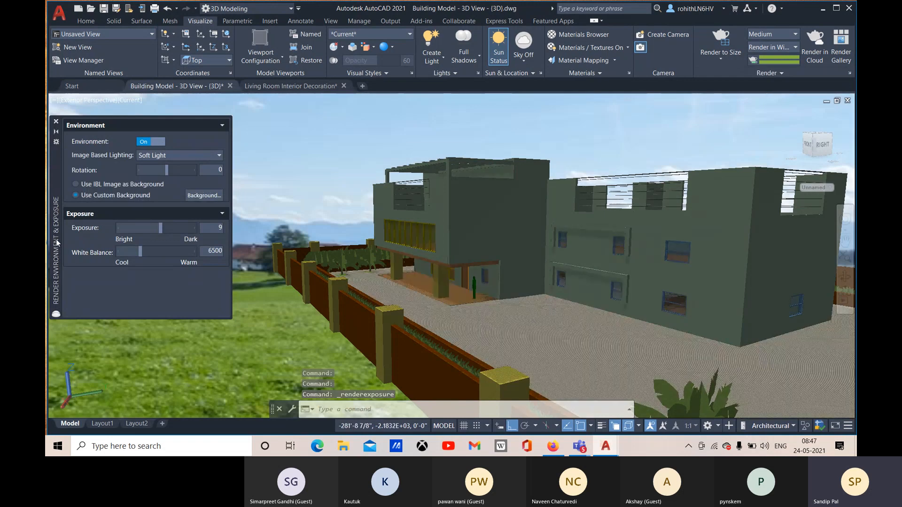
# Step: Try using the IBL image as the background in the render environment settings
pyautogui.click(76, 184)
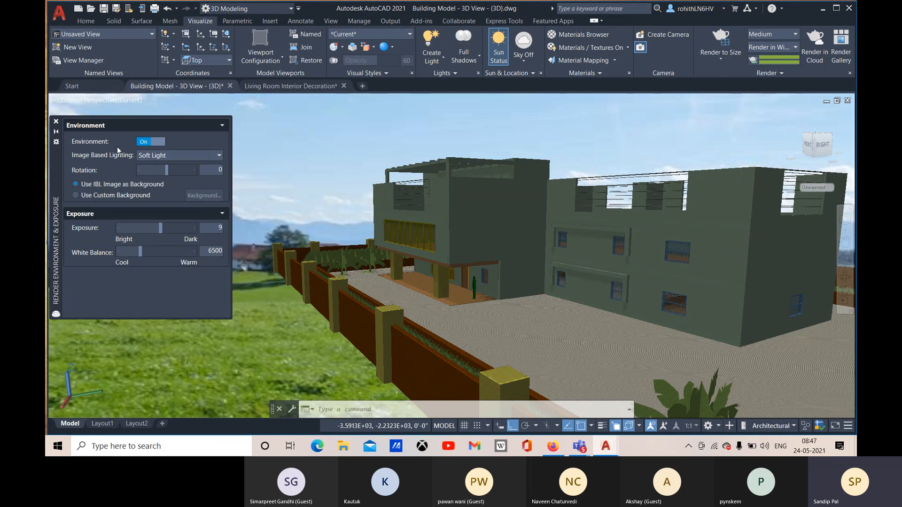
pyautogui.moveTo(58, 204); pyautogui.dragTo(128, 210)
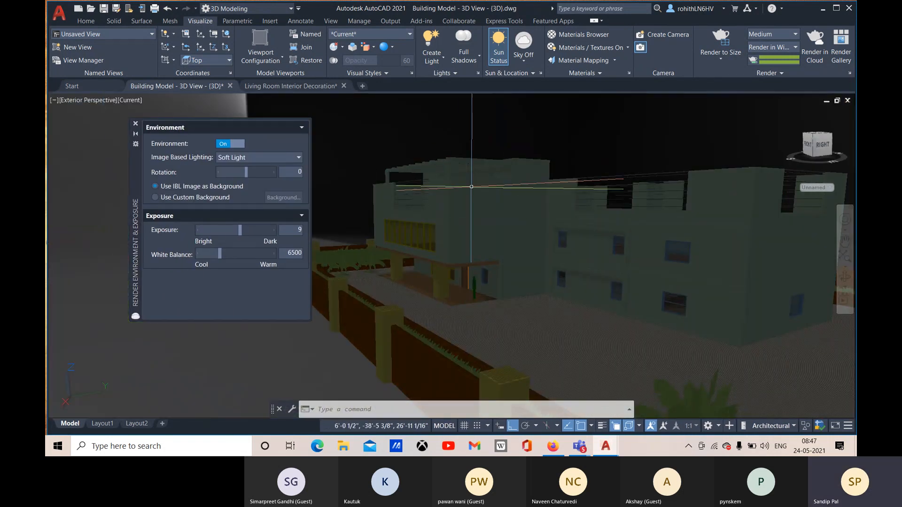
pyautogui.moveTo(141, 222); pyautogui.dragTo(130, 244)
# Step: Use the custom background, set the render exposure to 10 and close the environment settings
pyautogui.click(149, 216)
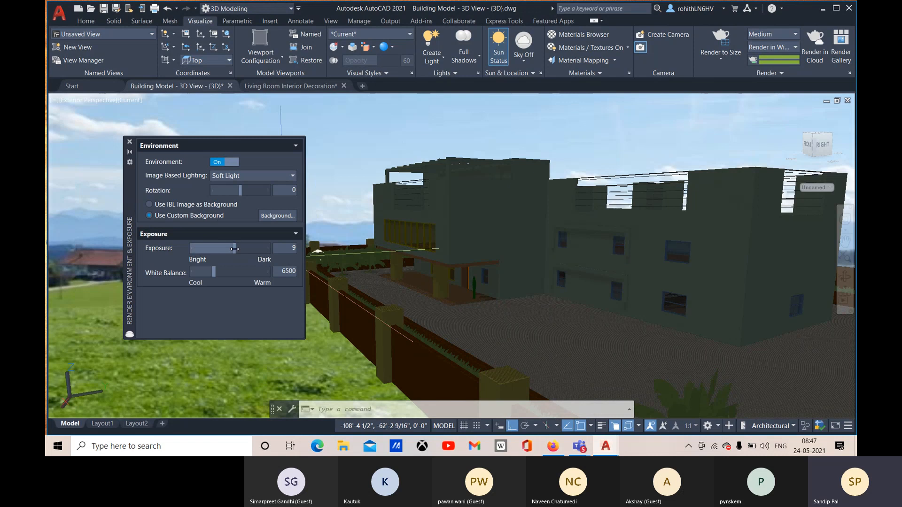
pyautogui.moveTo(237, 249)
pyautogui.mouseDown()
pyautogui.moveTo(244, 249)
pyautogui.moveTo(236, 249)
pyautogui.mouseUp()
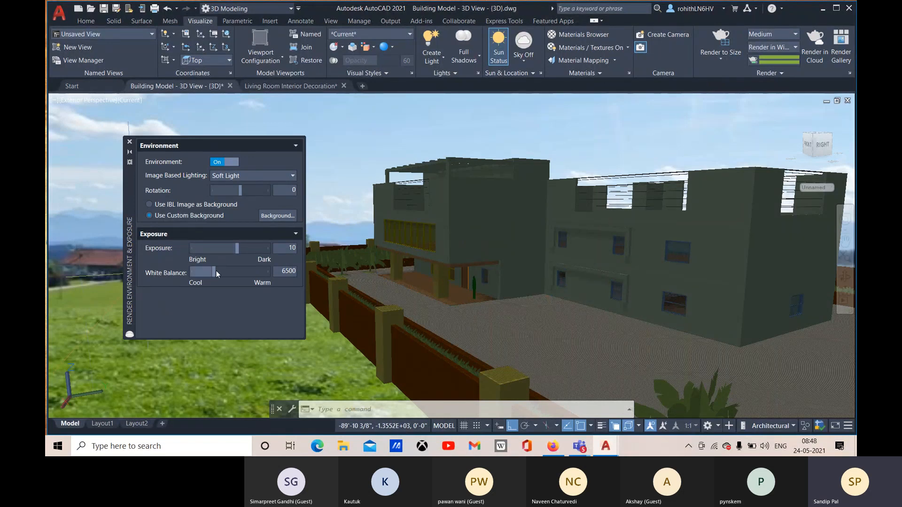
pyautogui.click(129, 142)
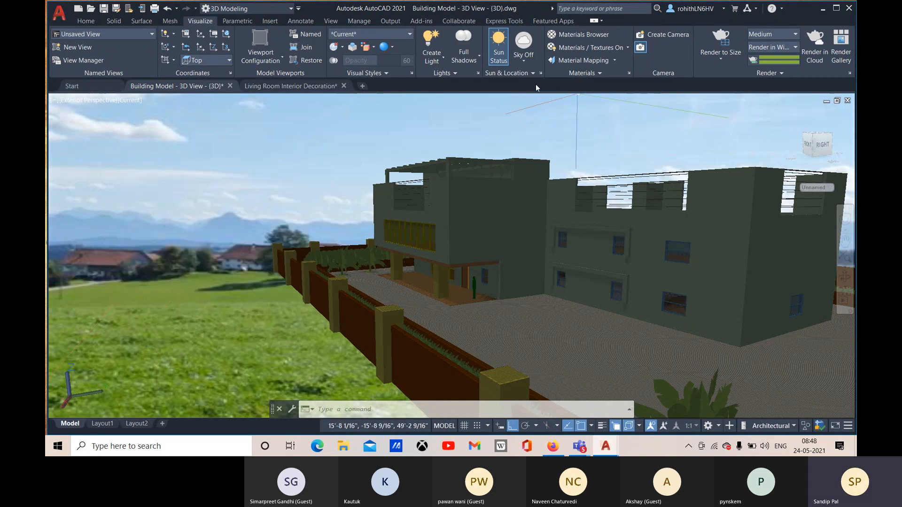
# Step: Set the sun angle calculator's time to 12:15 in the sun properties and close them
pyautogui.click(540, 73)
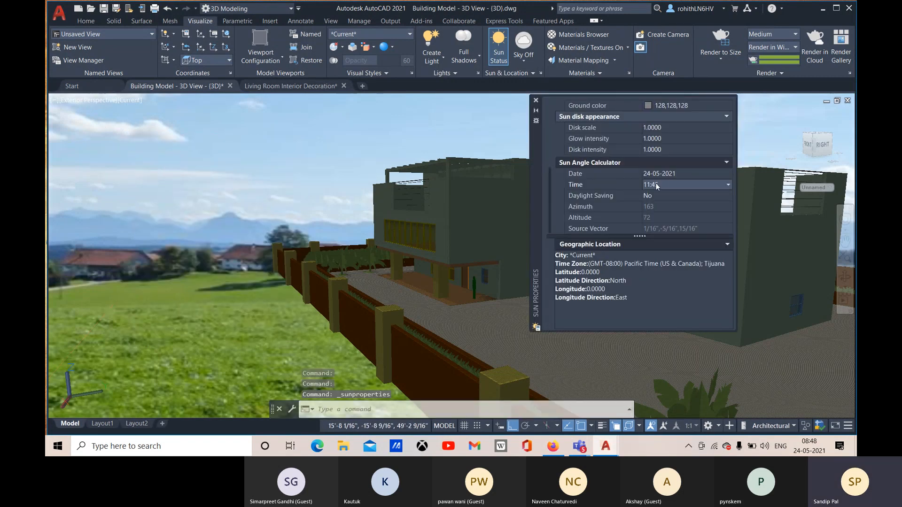
pyautogui.click(725, 186)
pyautogui.click(653, 217)
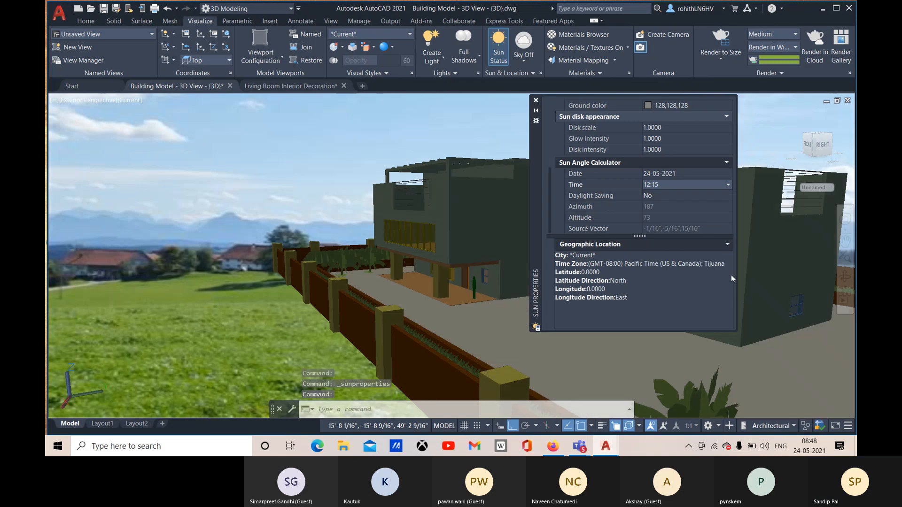
pyautogui.click(536, 101)
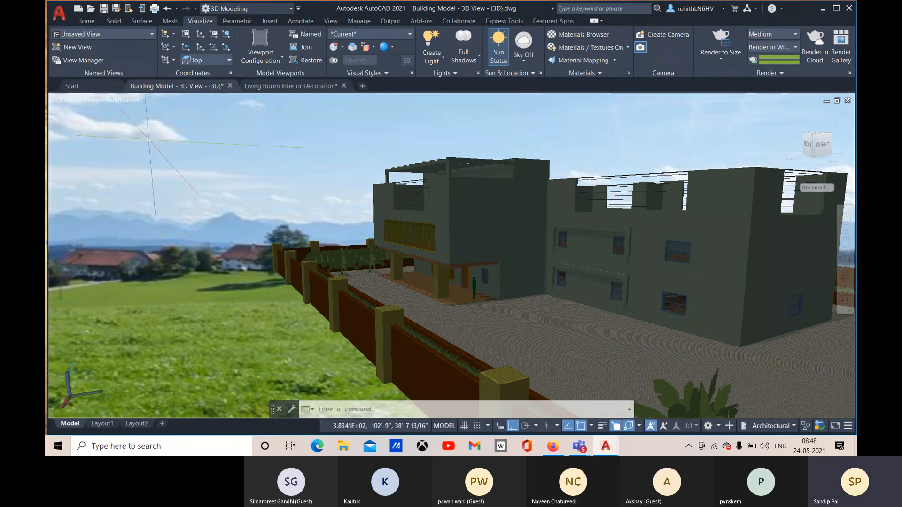
# Step: Quick-select all Camera objects in the entire drawing with the Select All operator and open the Exterior Perspective camera's properties
pyautogui.write('qs')
pyautogui.press('Return')
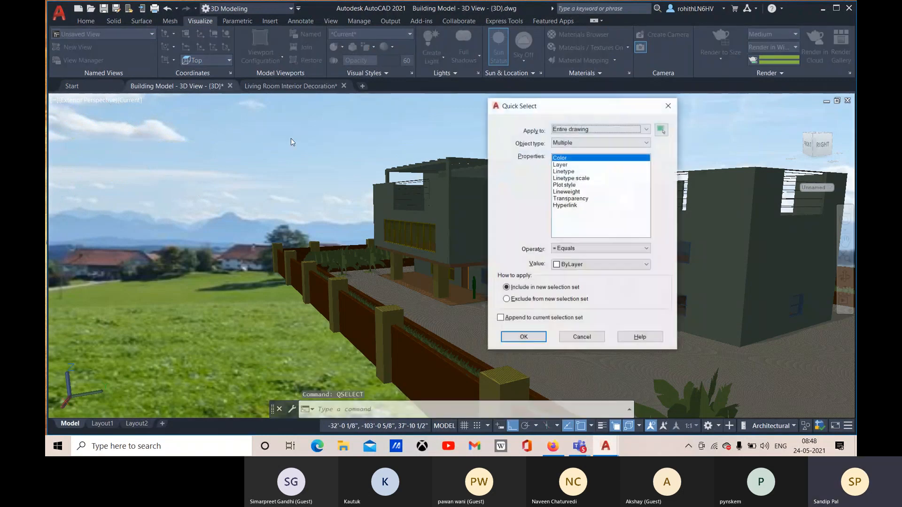
pyautogui.click(589, 143)
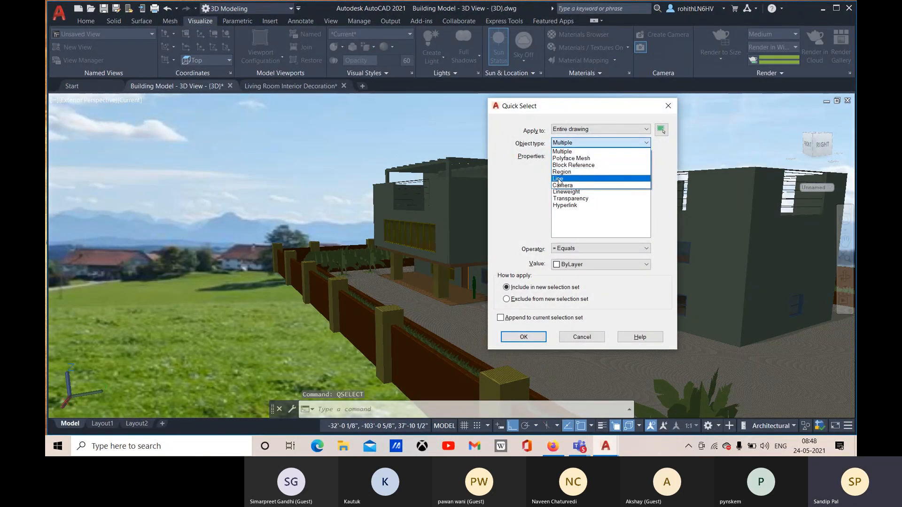
pyautogui.click(593, 190)
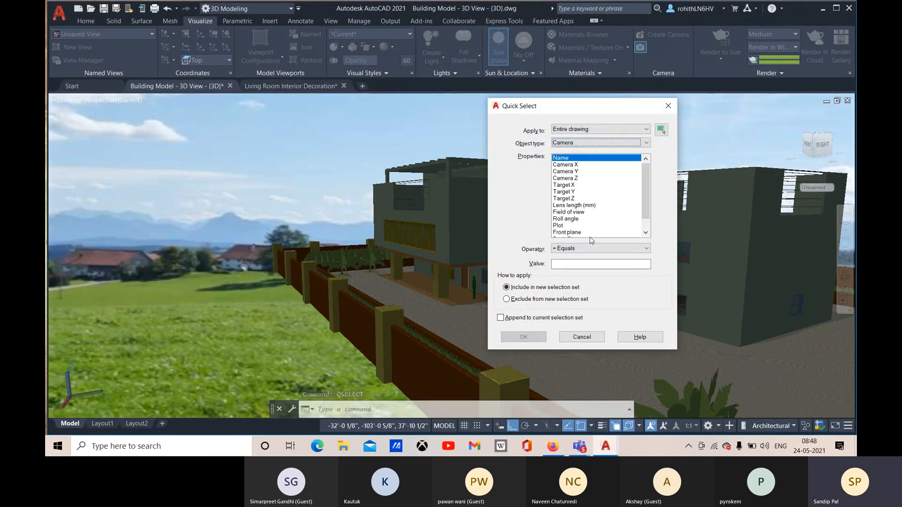
pyautogui.click(572, 249)
pyautogui.click(583, 283)
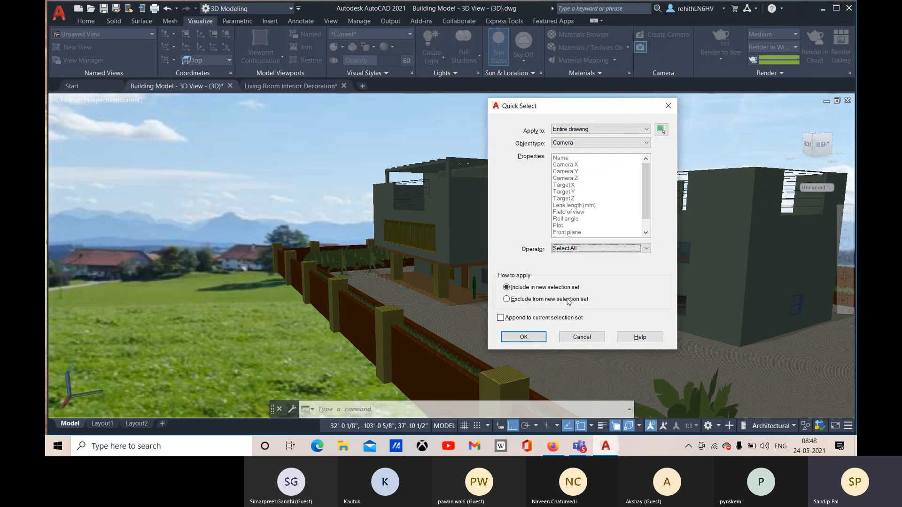
pyautogui.click(523, 337)
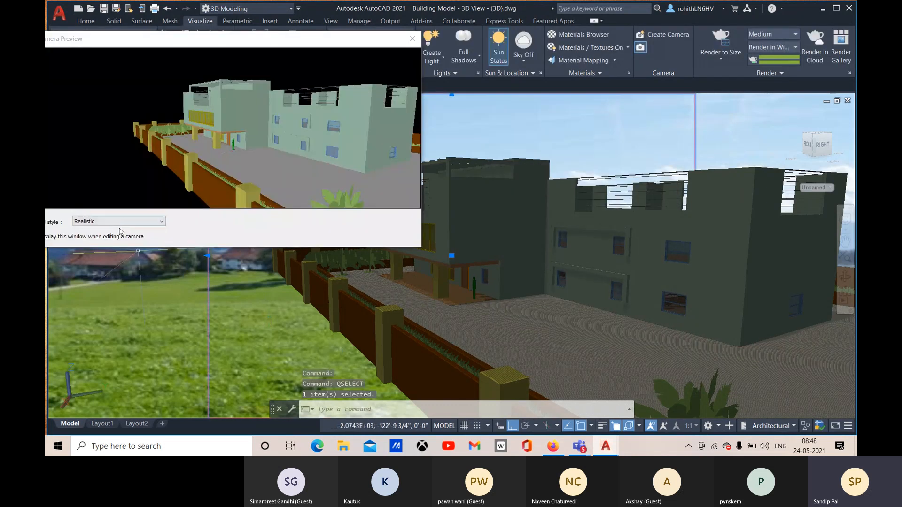
pyautogui.hotkey('ctrl', '1')
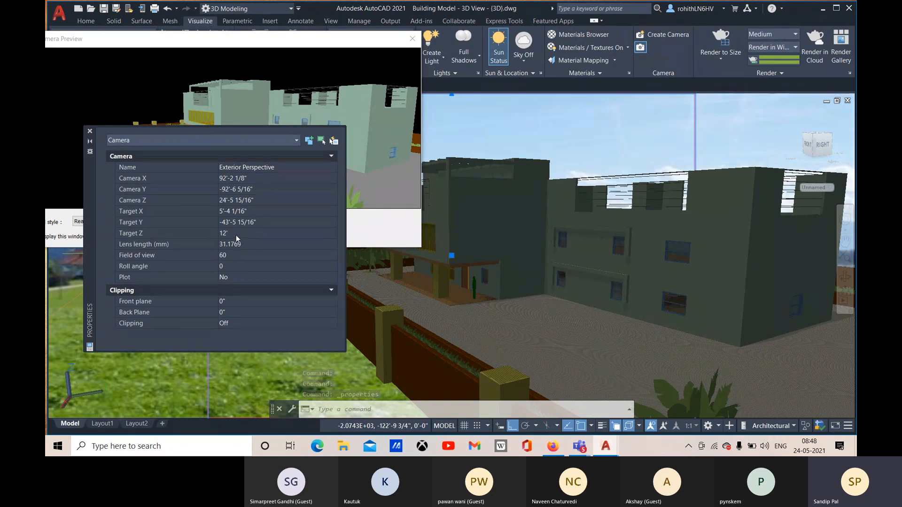
# Step: Set the Exterior Perspective camera's Camera Z to 12' and close its properties and the camera preview
pyautogui.click(256, 200)
pyautogui.moveTo(256, 201); pyautogui.dragTo(217, 203)
pyautogui.write("12'")
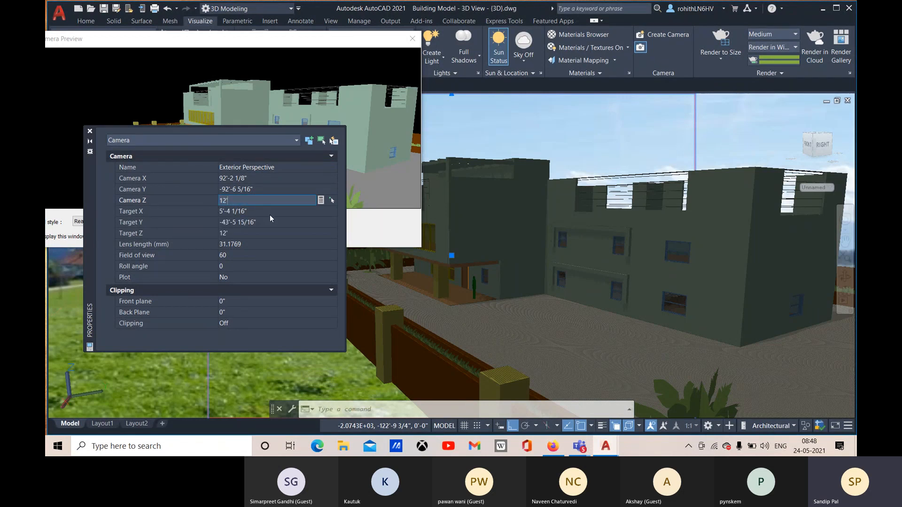
pyautogui.press('Tab')
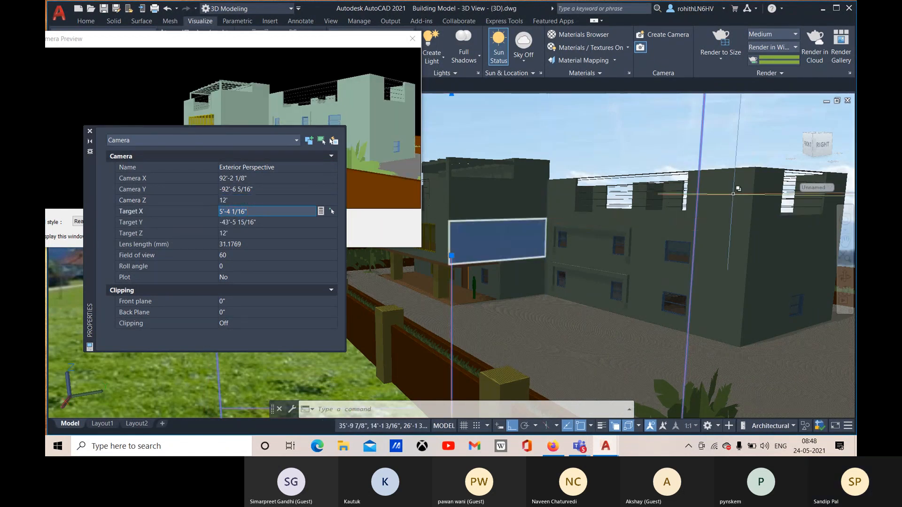
pyautogui.click(90, 132)
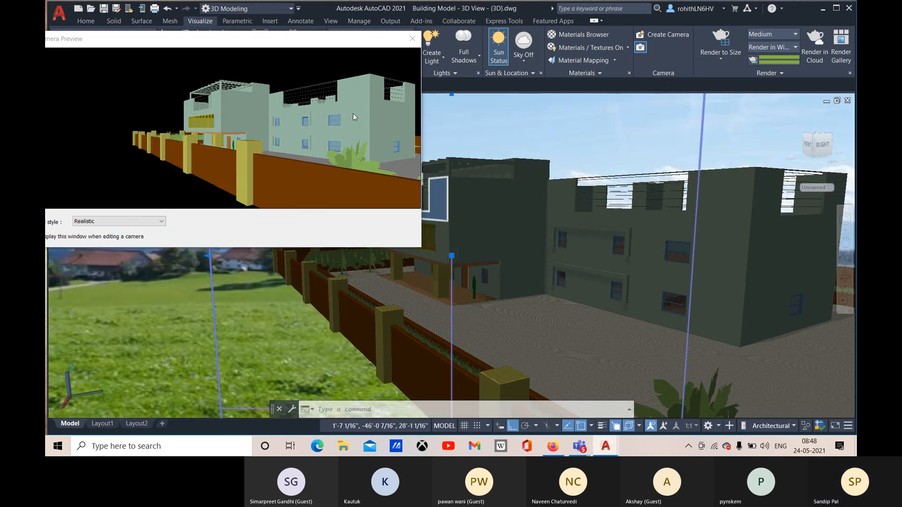
pyautogui.click(412, 38)
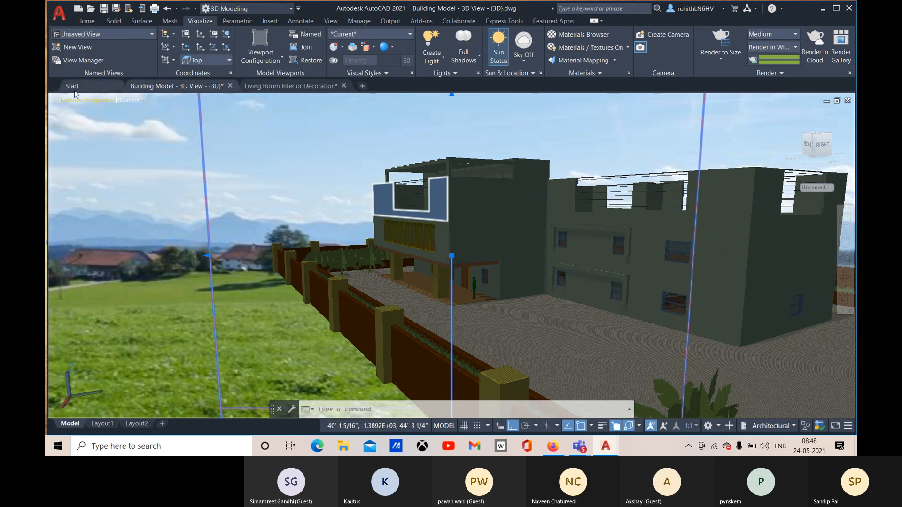
# Step: Switch to SE Isometric, restore the Exterior Perspective view to check the camera, and switch to SW Isometric
pyautogui.click(79, 101)
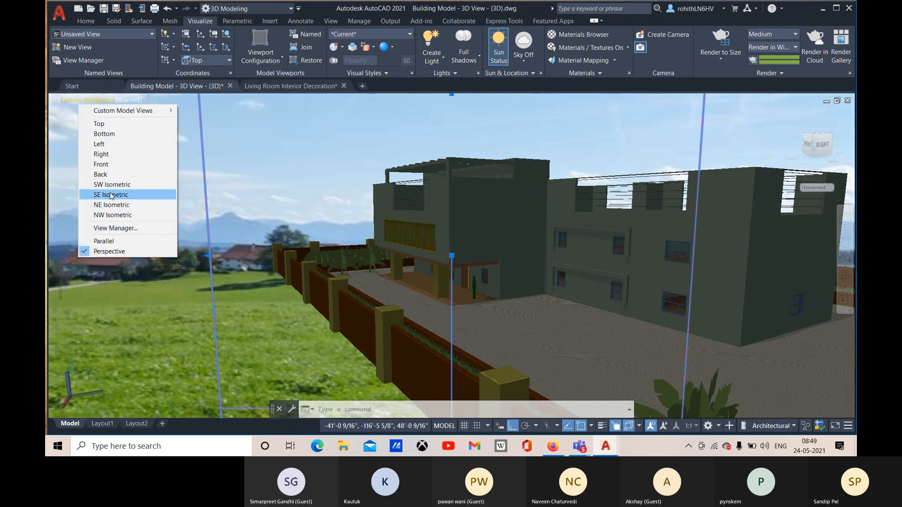
pyautogui.click(110, 195)
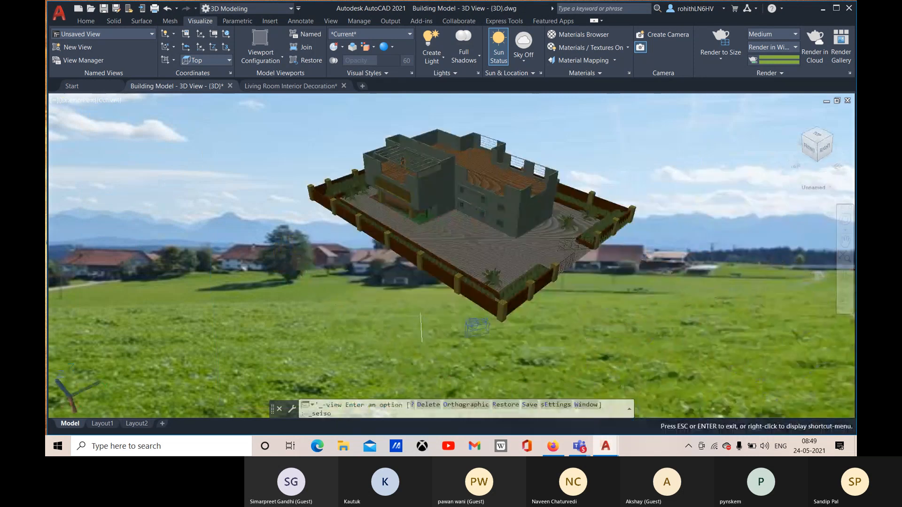
pyautogui.click(78, 101)
pyautogui.moveTo(120, 110)
pyautogui.click(223, 110)
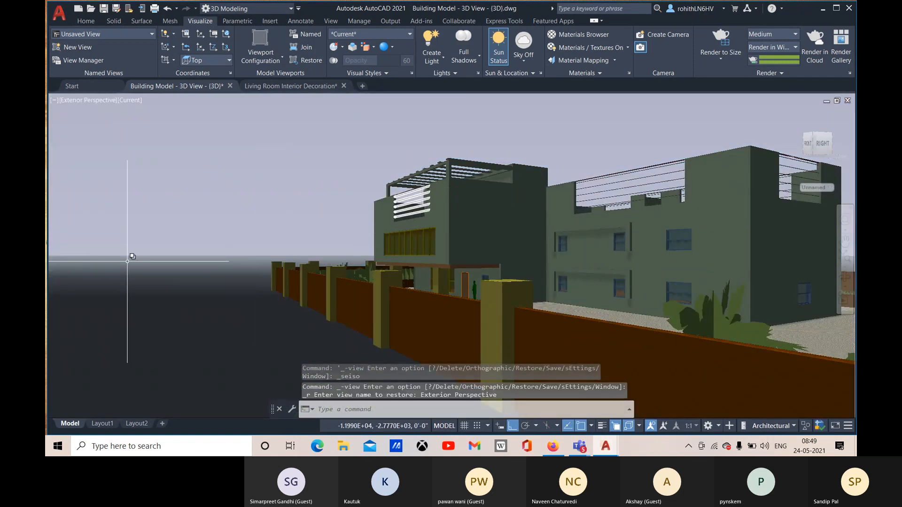
pyautogui.click(91, 98)
pyautogui.click(116, 184)
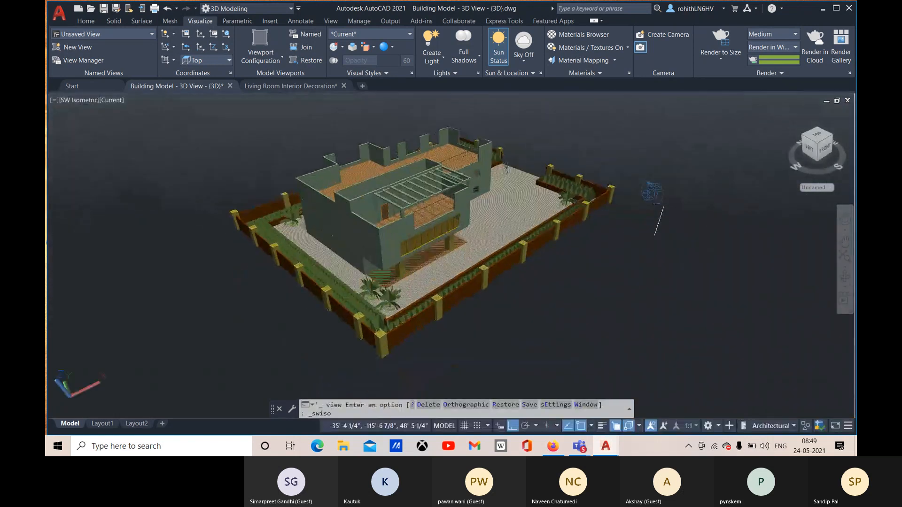
pyautogui.click(652, 192)
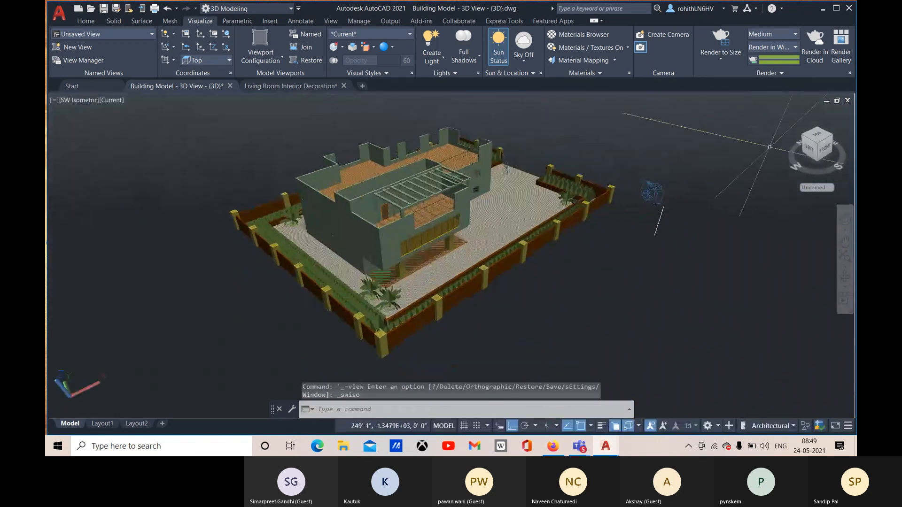
pyautogui.click(652, 193)
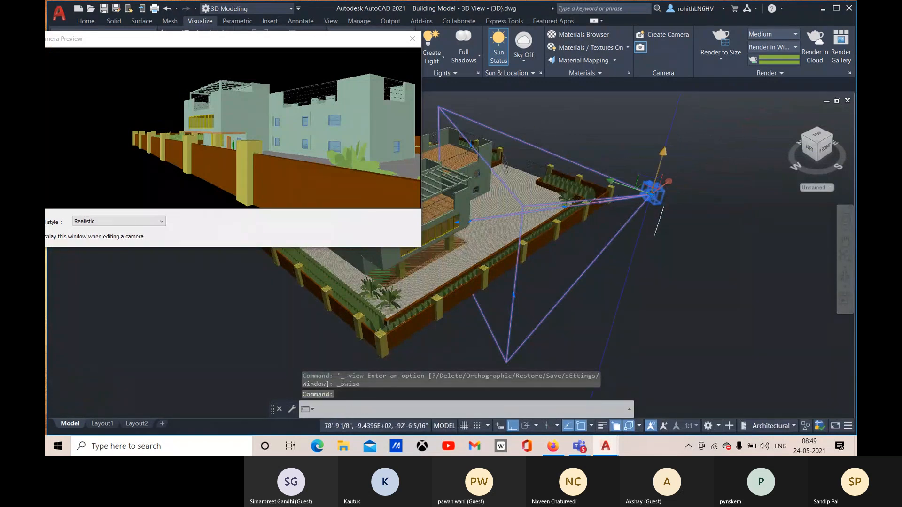
pyautogui.click(653, 192)
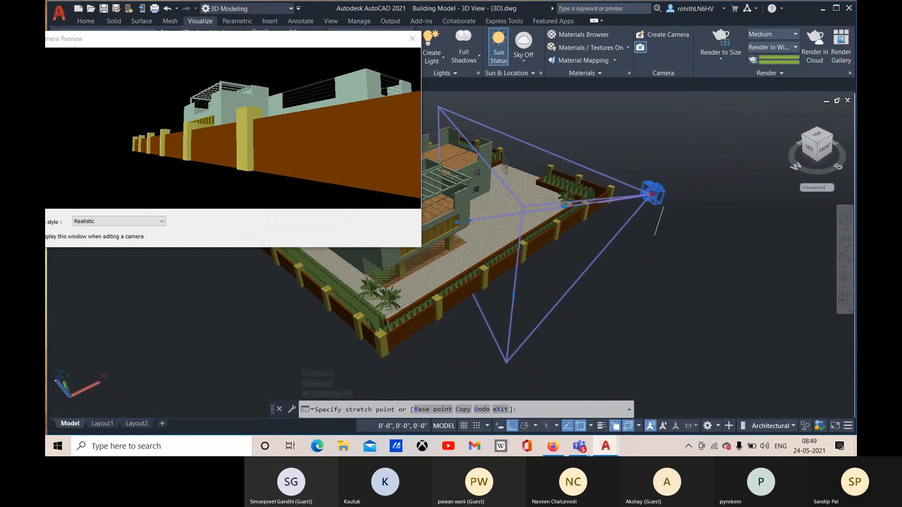
pyautogui.press('Escape')
pyautogui.press('Escape')
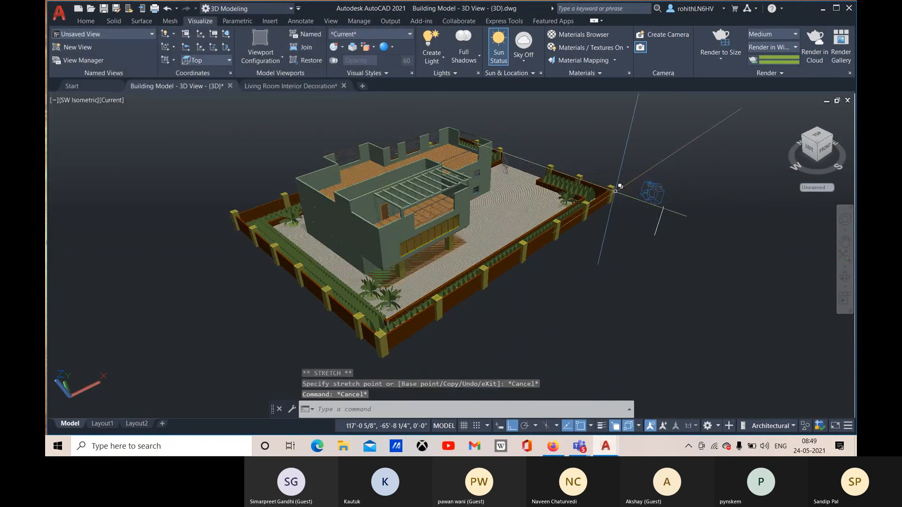
# Step: Move the Exterior Perspective camera about 42' along the Y axis and about 32' along the X axis, and deselect it
pyautogui.click(649, 193)
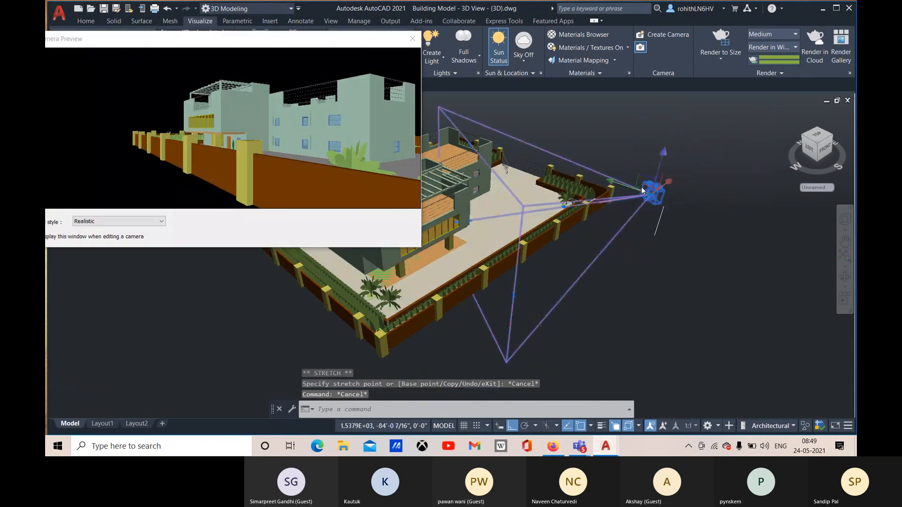
pyautogui.click(652, 193)
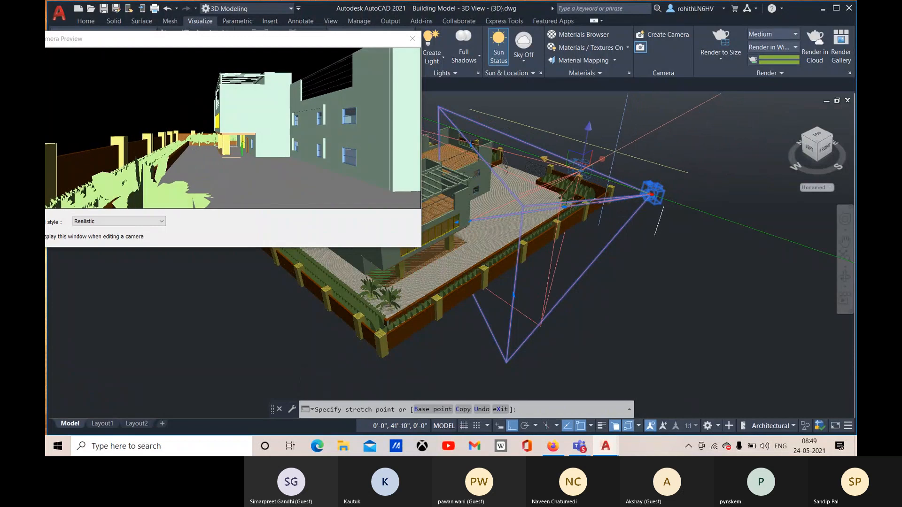
pyautogui.click(603, 160)
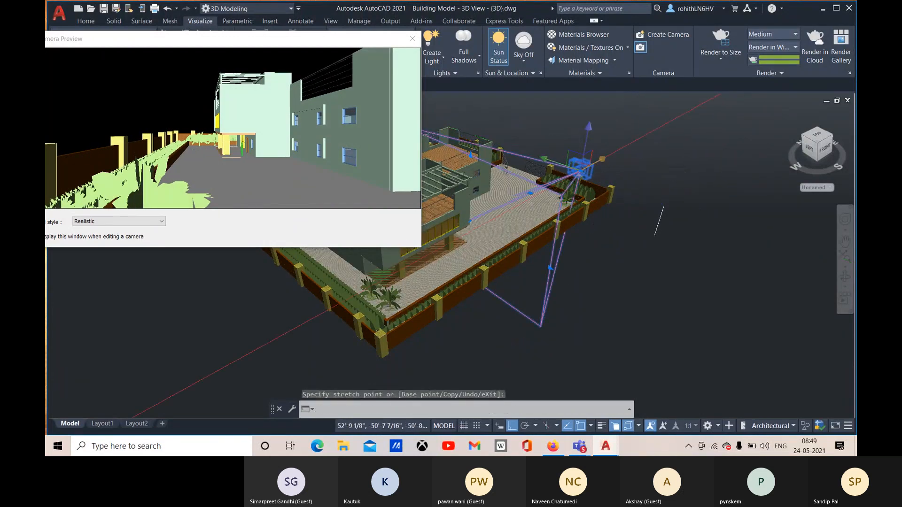
pyautogui.click(581, 171)
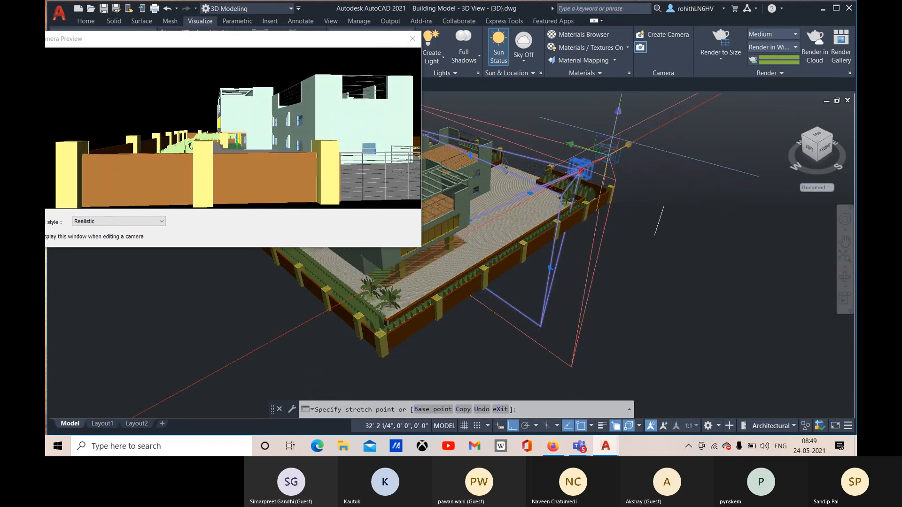
pyautogui.press('Escape')
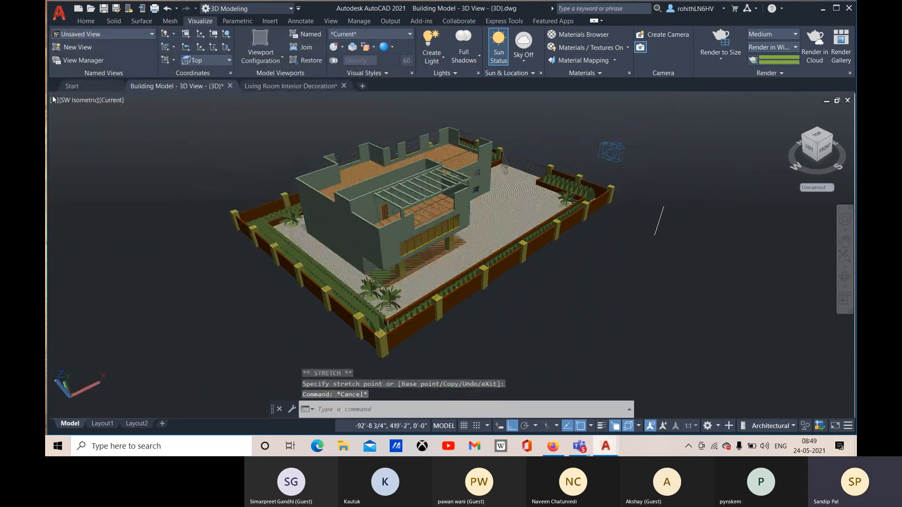
# Step: Restore the Exterior Perspective view and turn on the render environment
pyautogui.click(76, 100)
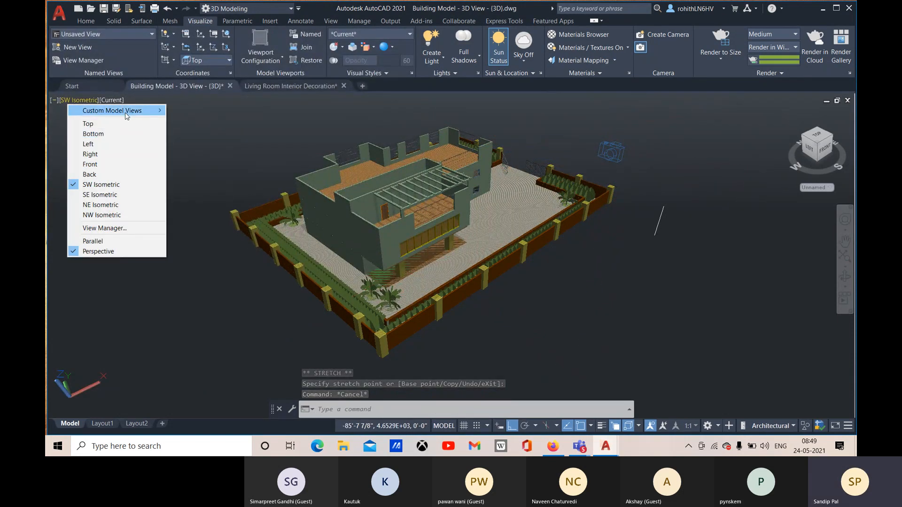
pyautogui.moveTo(125, 111)
pyautogui.click(200, 111)
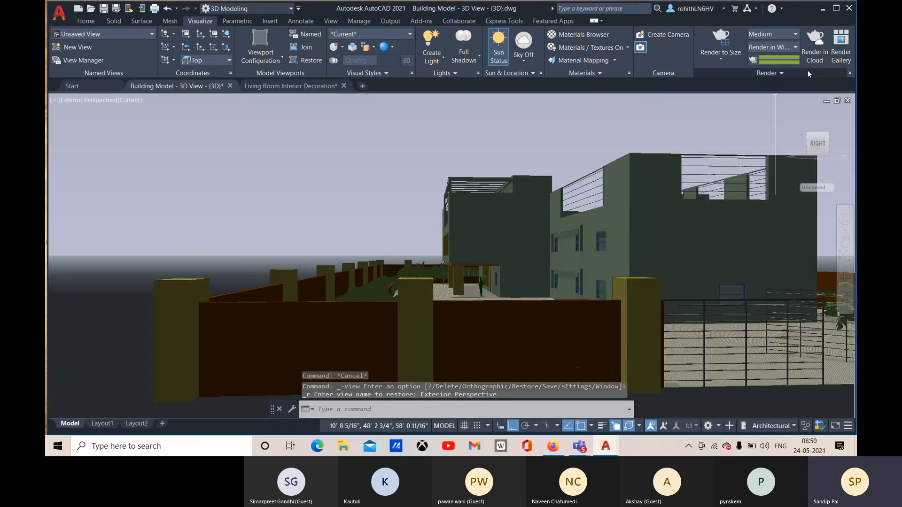
pyautogui.click(778, 74)
pyautogui.click(751, 86)
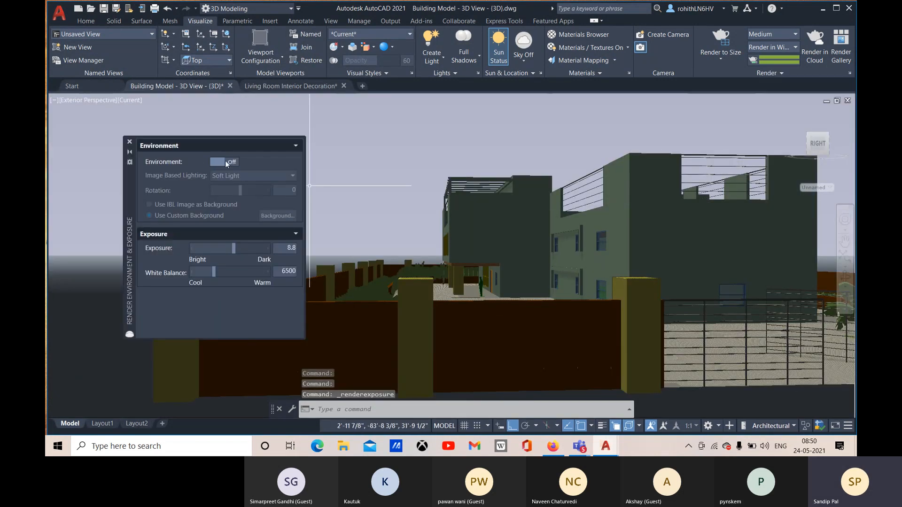
pyautogui.click(232, 162)
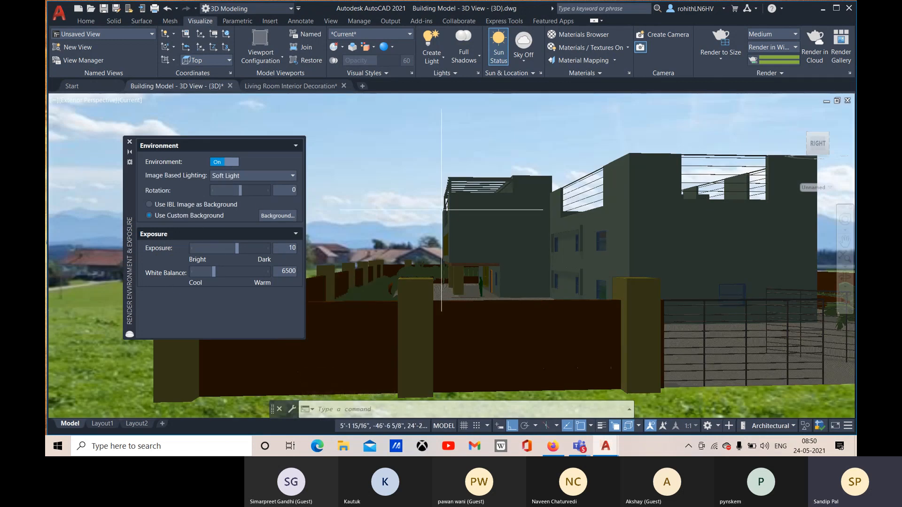
# Step: Choose the 1920 x 1080 px Full HDTV render size, close the environment settings and set the render preset to High
pyautogui.click(727, 58)
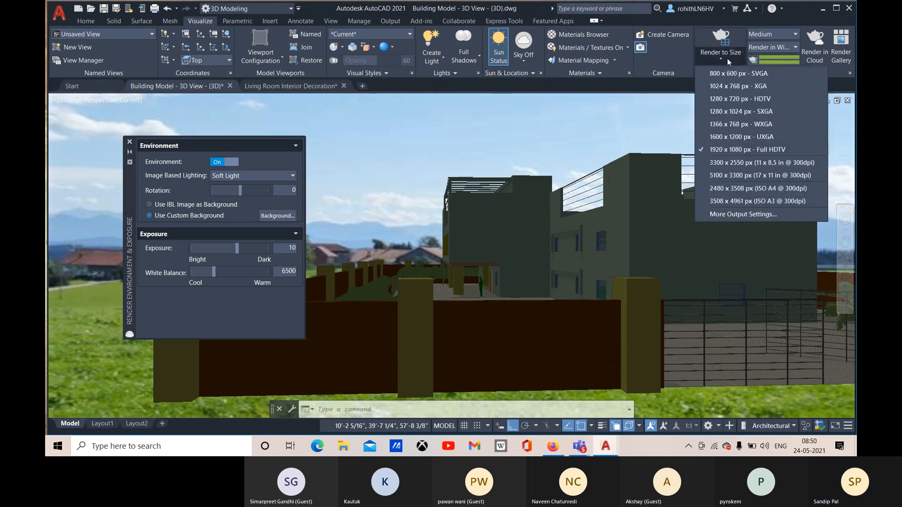
pyautogui.click(739, 151)
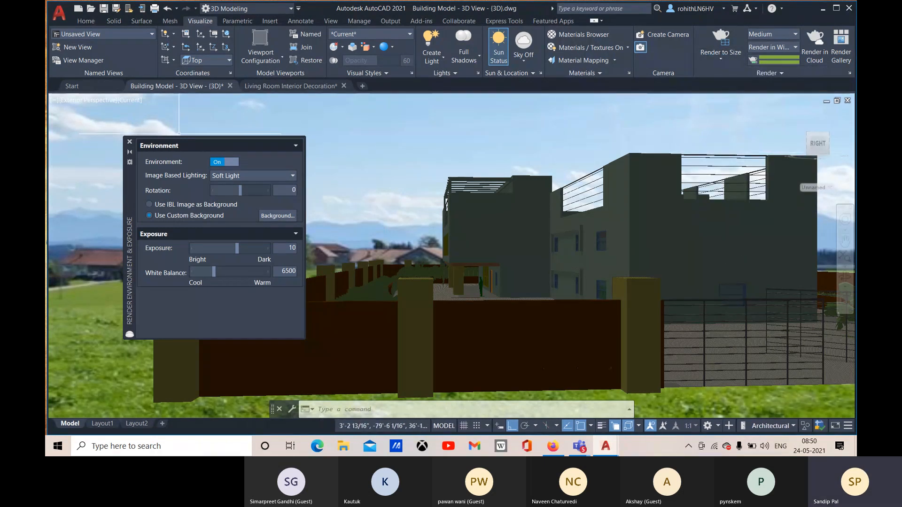
pyautogui.click(129, 143)
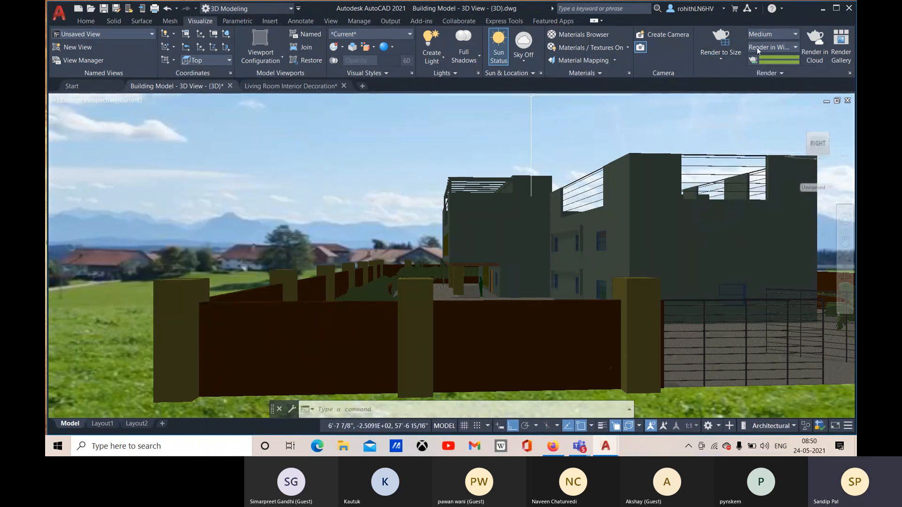
pyautogui.click(769, 36)
pyautogui.click(758, 75)
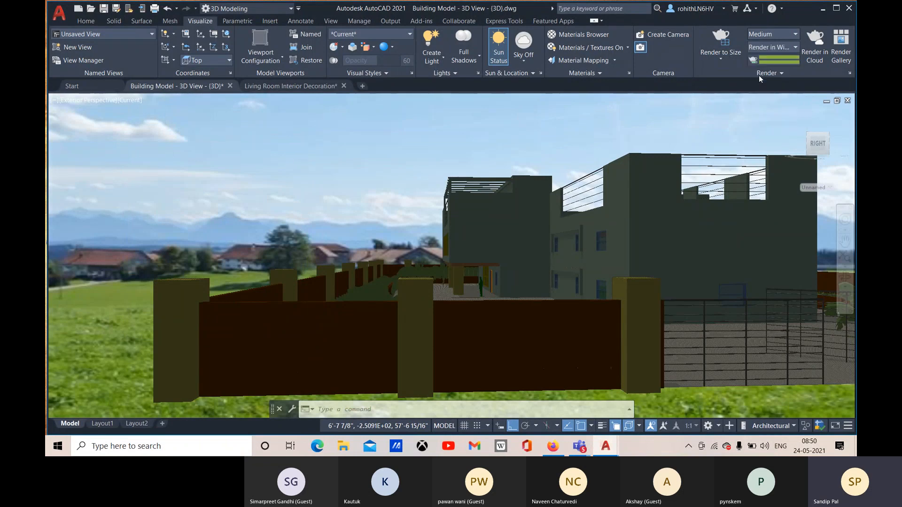
pyautogui.click(795, 47)
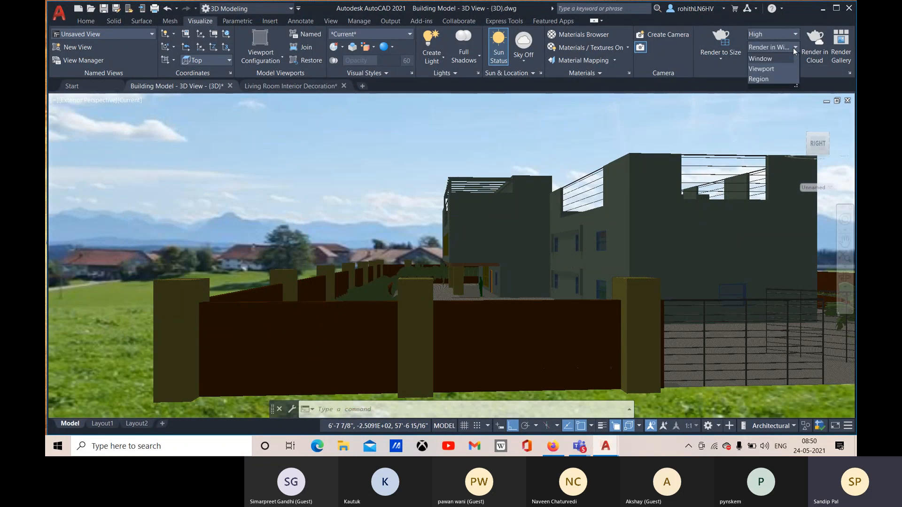
pyautogui.click(760, 72)
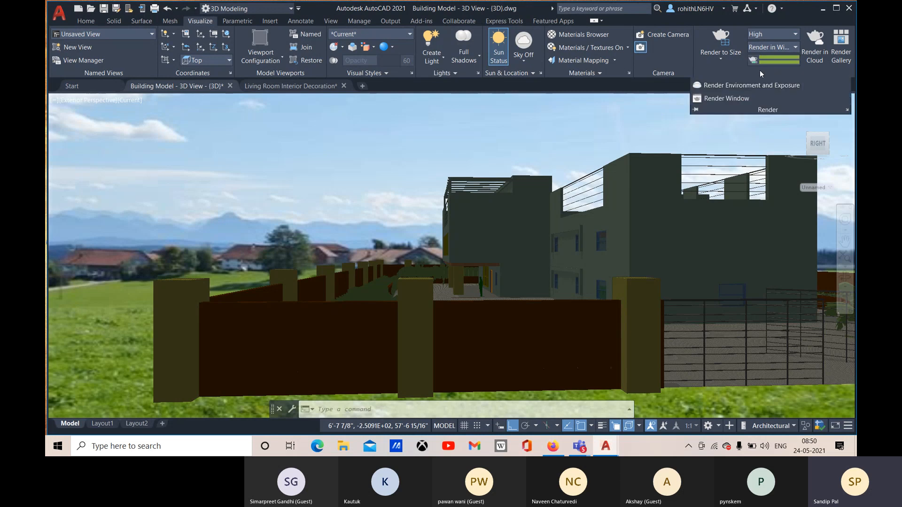
# Step: Render the Exterior Perspective view with the High preset, cancel the render partway and close the render window
pyautogui.click(725, 57)
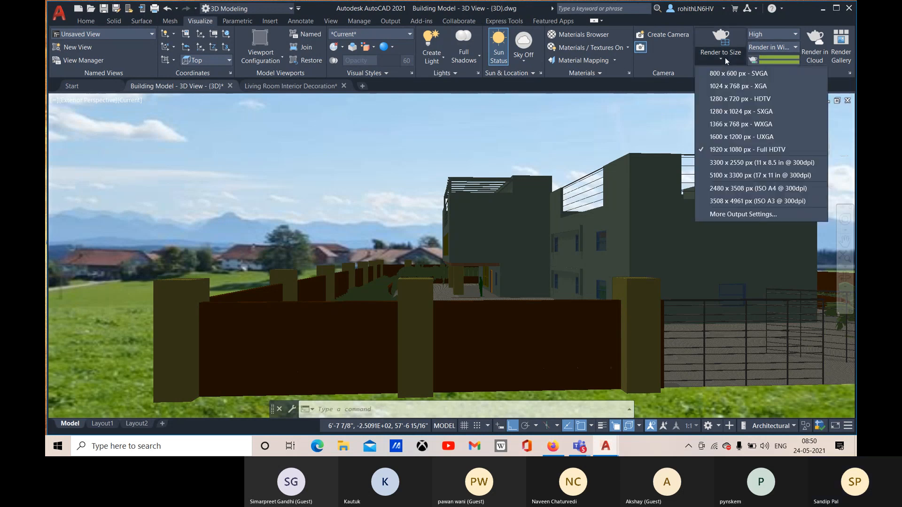
pyautogui.click(777, 37)
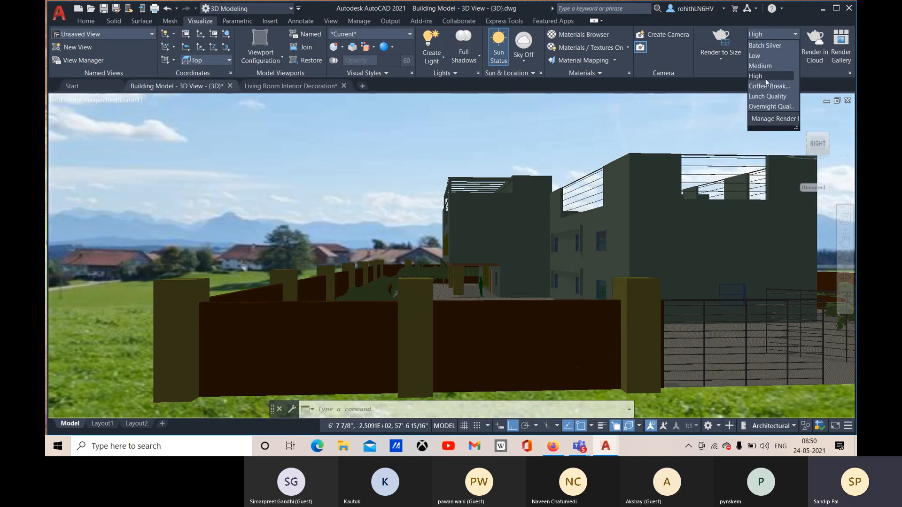
pyautogui.click(718, 73)
pyautogui.click(725, 44)
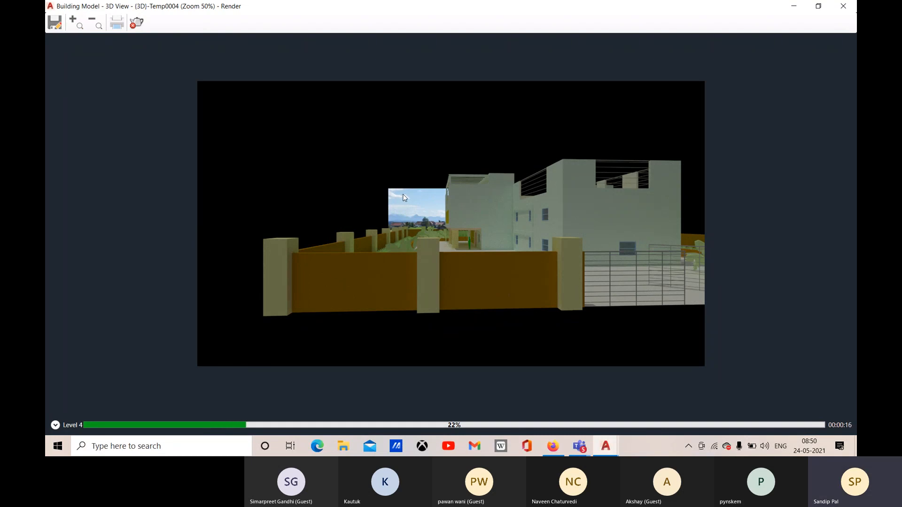
pyautogui.click(138, 28)
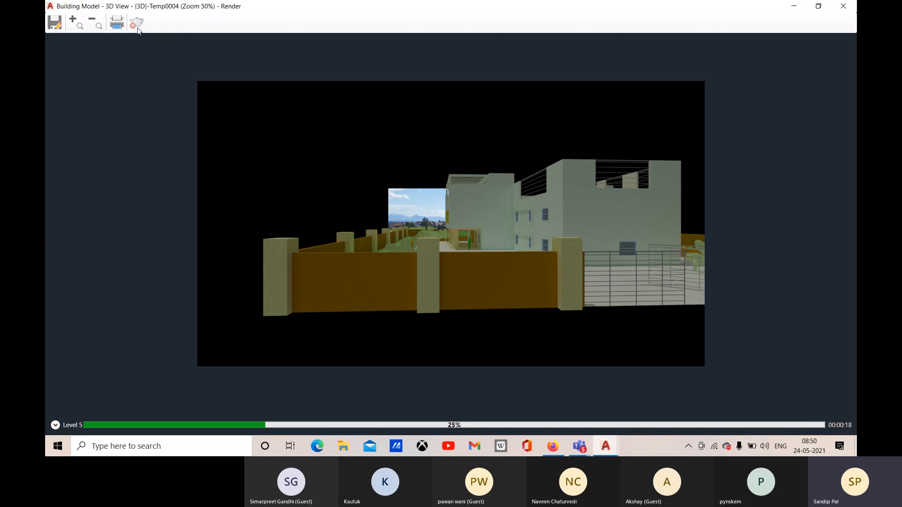
pyautogui.click(842, 7)
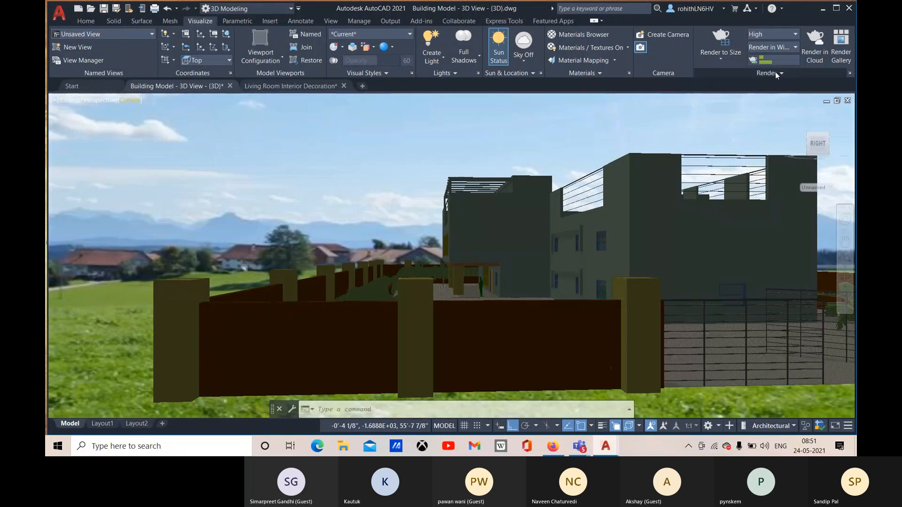
# Step: Use the image-based lighting picture as the render background, choose the Village lighting, and close the environment settings
pyautogui.click(850, 72)
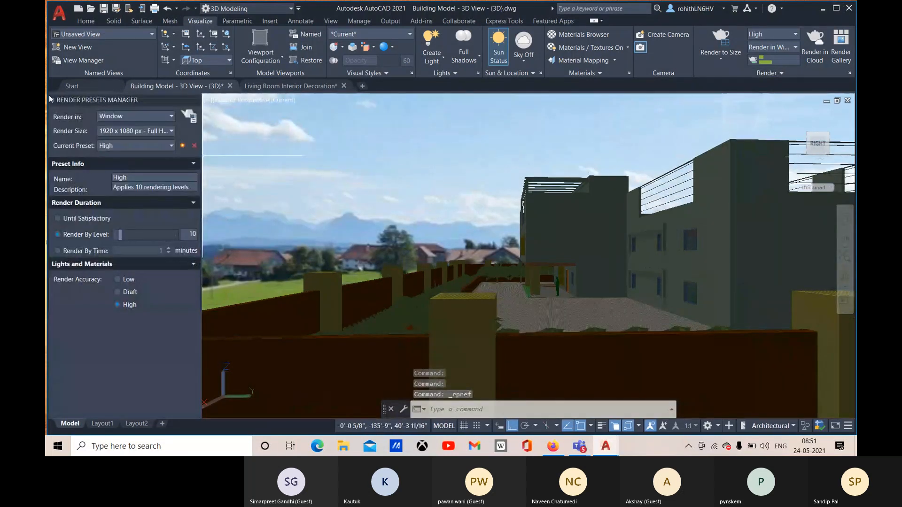
pyautogui.click(195, 100)
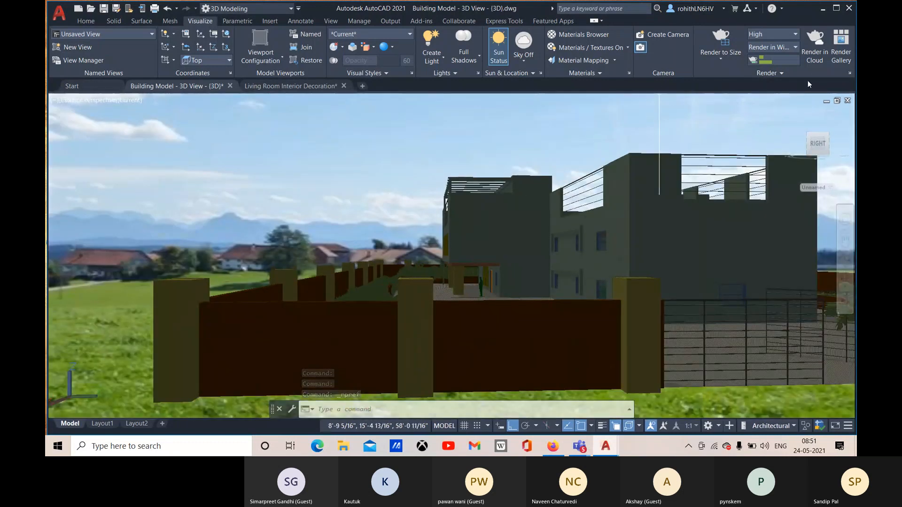
pyautogui.click(781, 74)
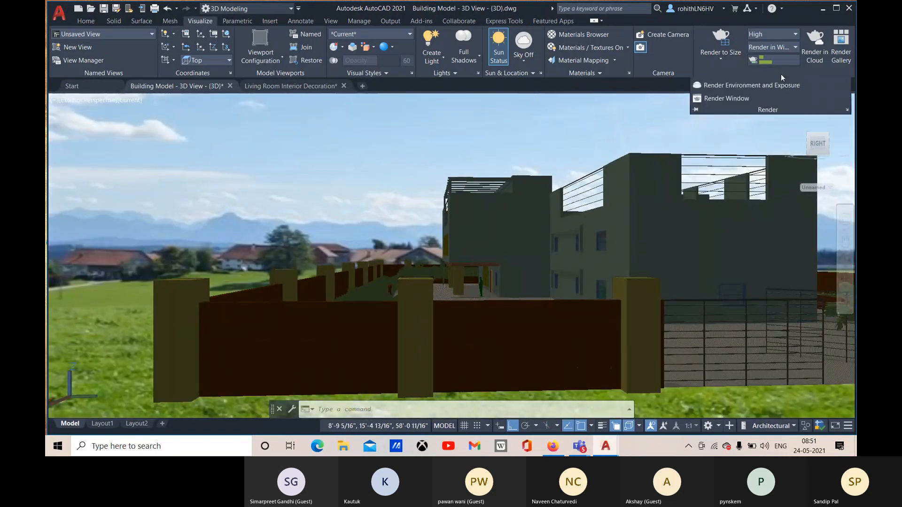
pyautogui.click(735, 85)
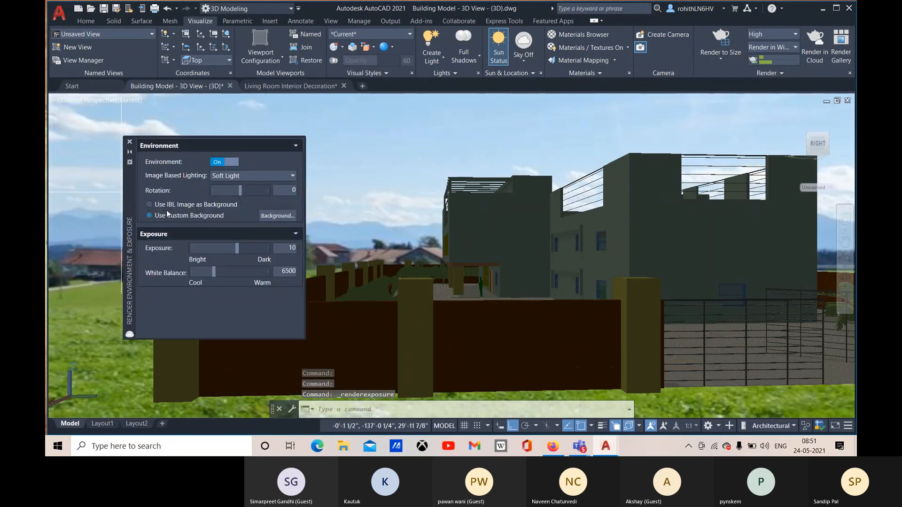
pyautogui.click(149, 205)
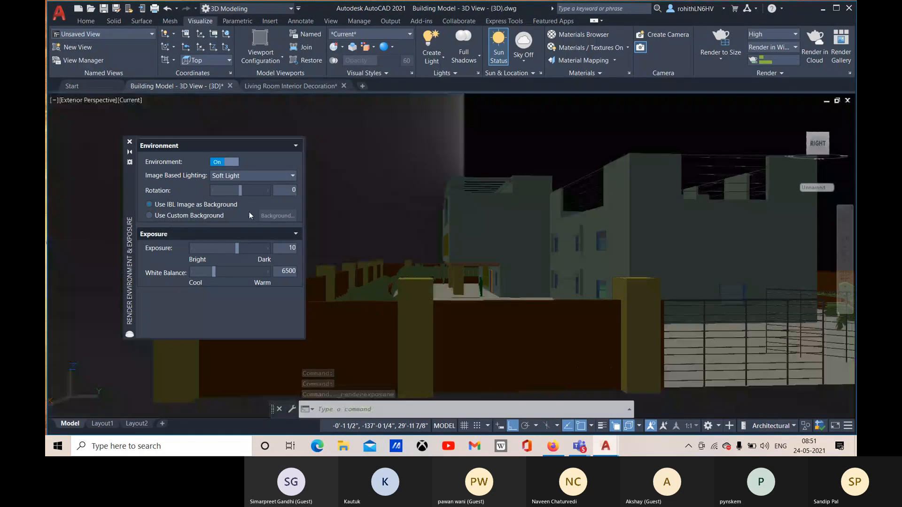
pyautogui.click(254, 181)
pyautogui.click(244, 239)
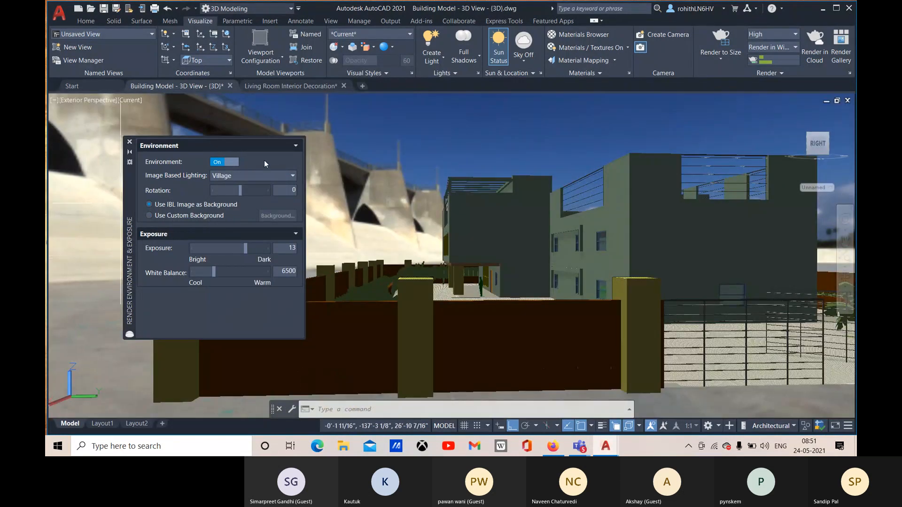
pyautogui.click(129, 141)
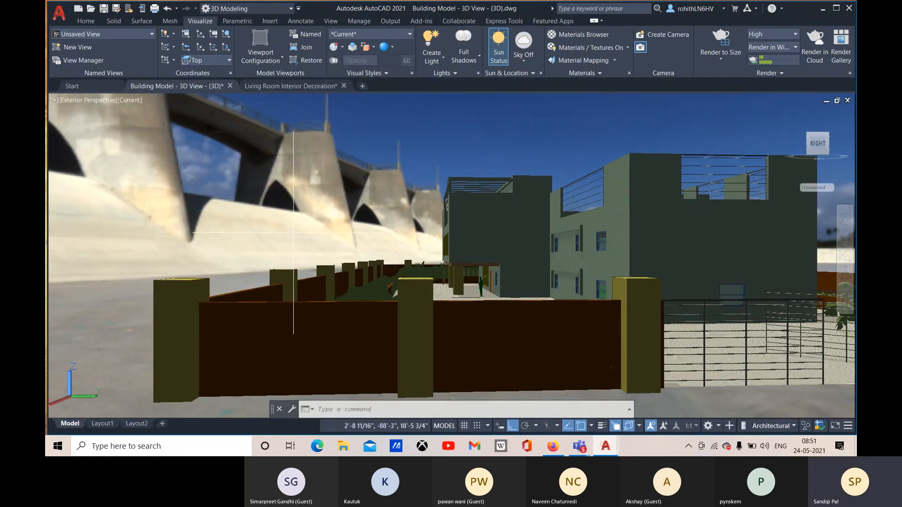
# Step: Select all cameras in the entire drawing with Quick Select
pyautogui.write('qs')
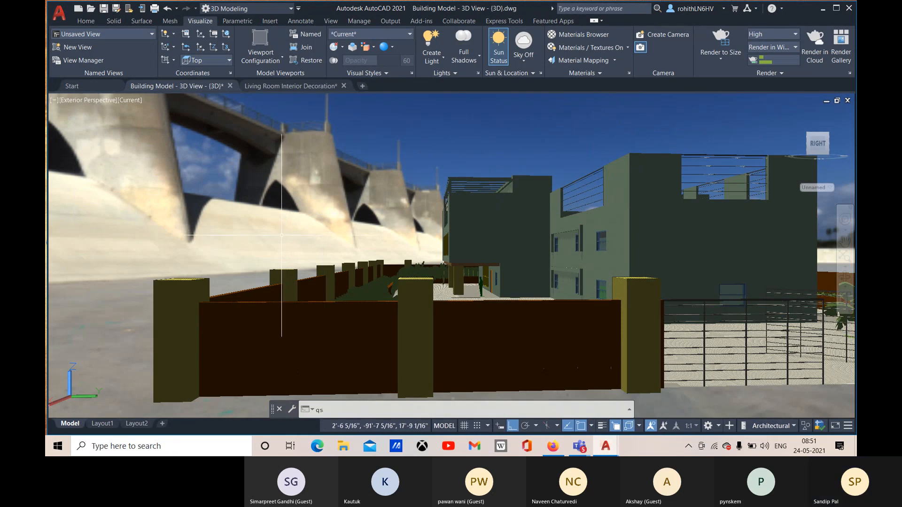
pyautogui.press('Return')
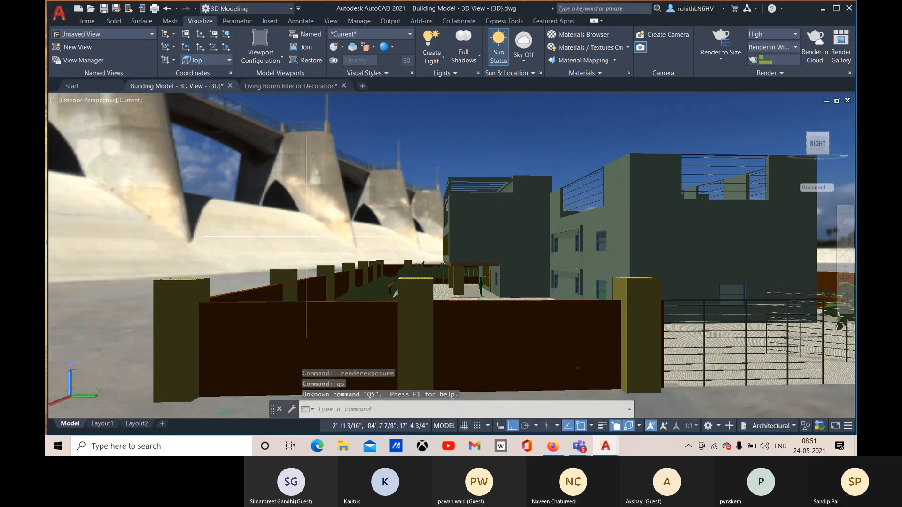
pyautogui.write('qs')
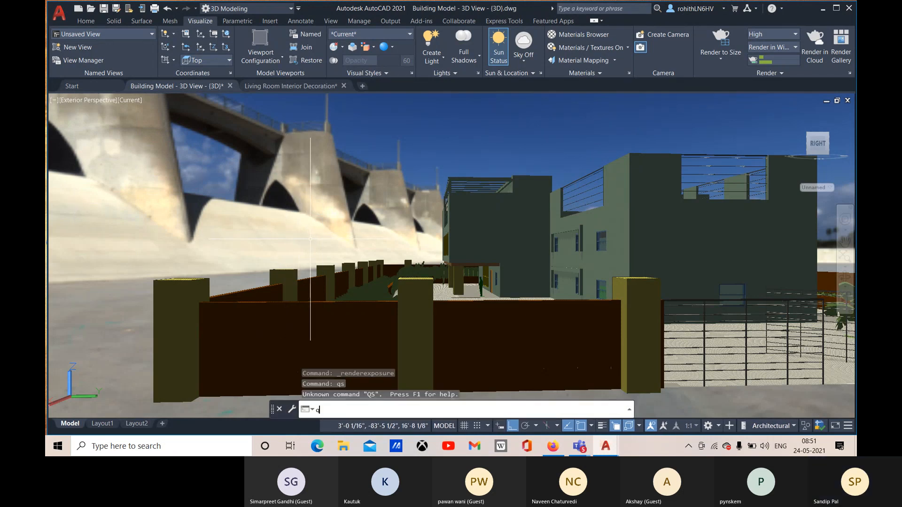
pyautogui.press('Return')
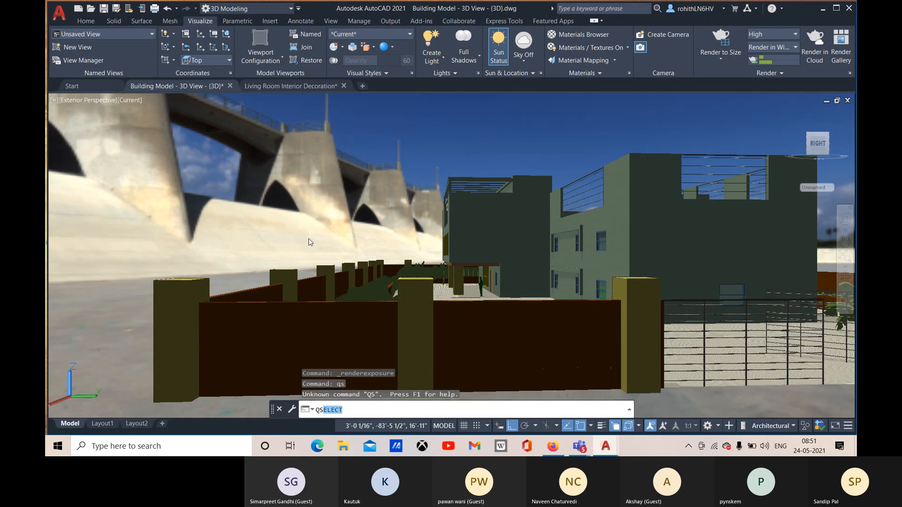
pyautogui.click(562, 143)
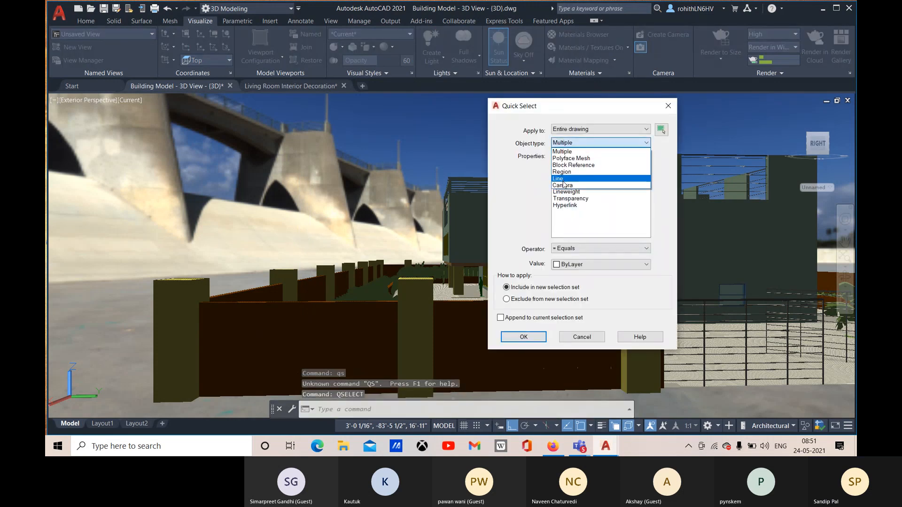
pyautogui.click(566, 181)
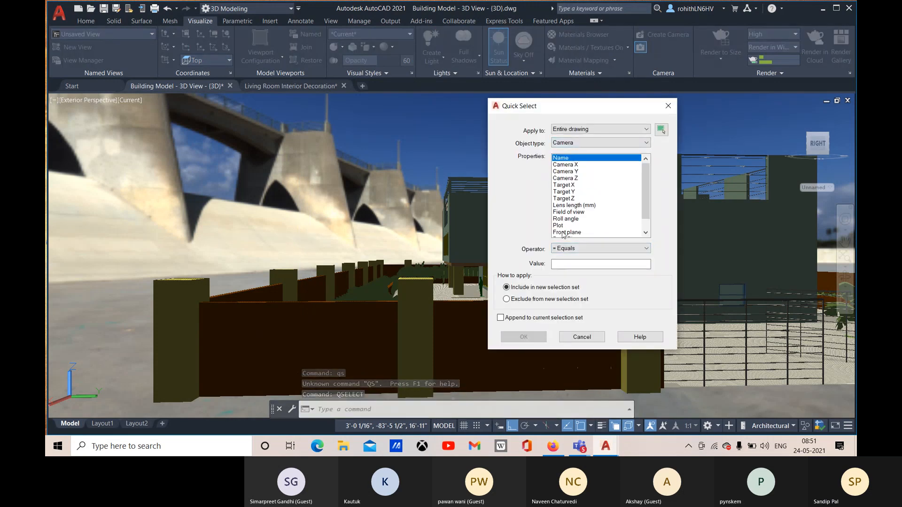
pyautogui.click(576, 249)
pyautogui.click(569, 284)
pyautogui.click(519, 338)
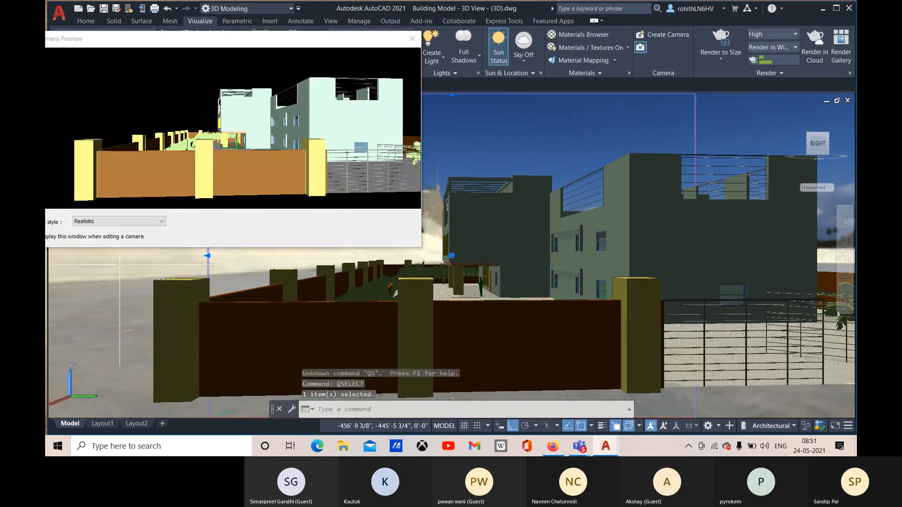
# Step: Set the Exterior Perspective camera's Y position to -52' and close its properties and preview
pyautogui.hotkey('ctrl', '1')
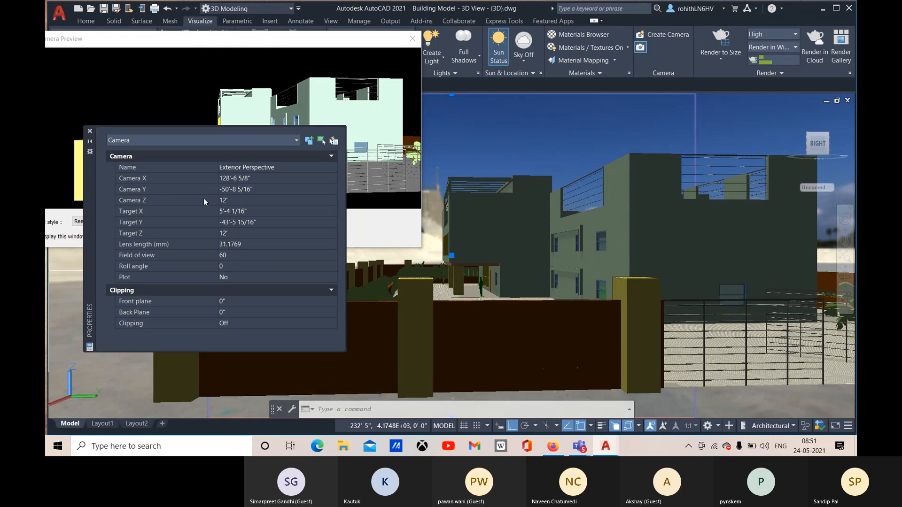
pyautogui.click(256, 191)
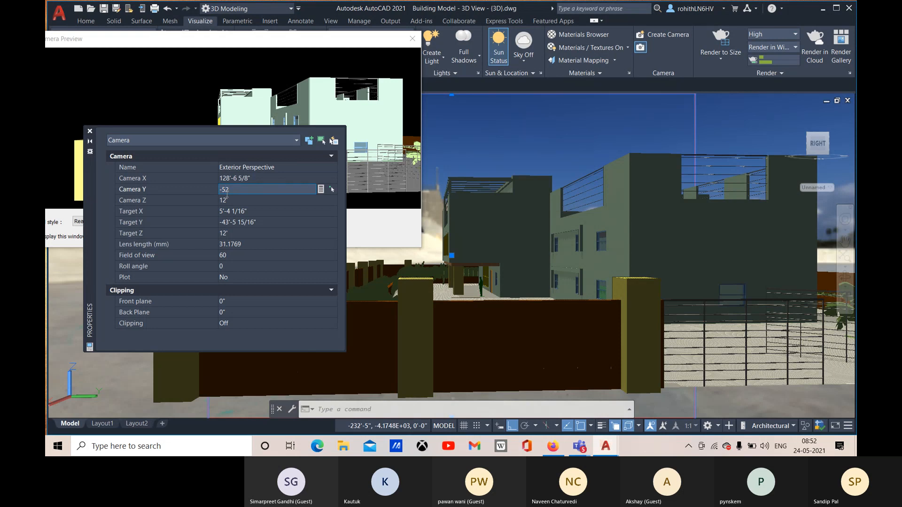
pyautogui.click(90, 131)
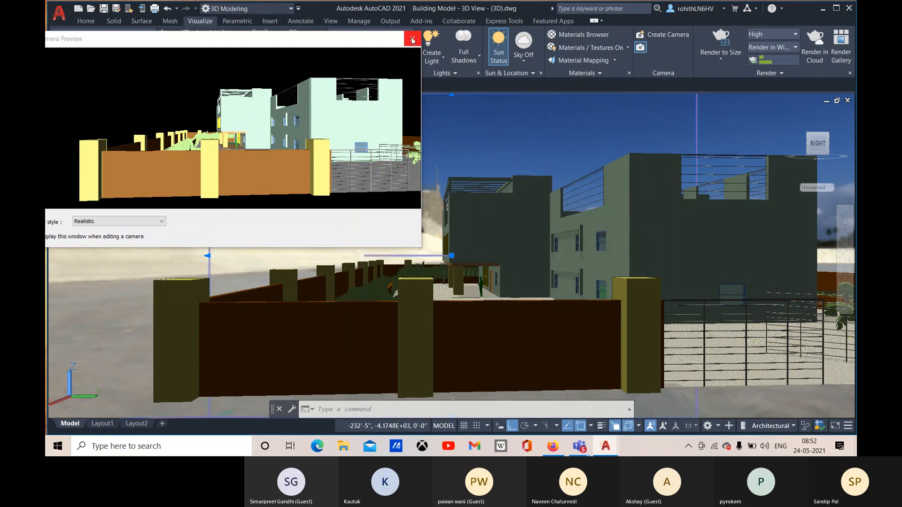
pyautogui.click(412, 39)
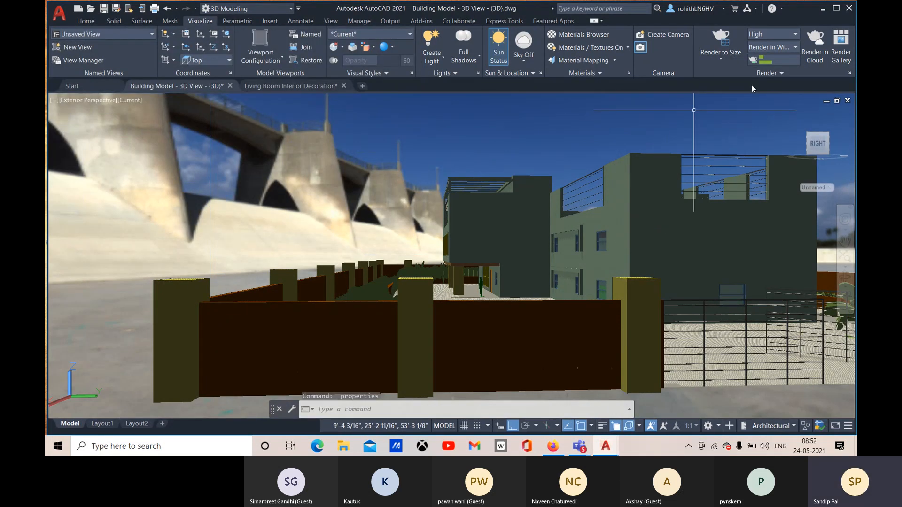
# Step: Test-render the Exterior Perspective view against the Village background and close the render window partway
pyautogui.press('Escape')
pyautogui.click(730, 39)
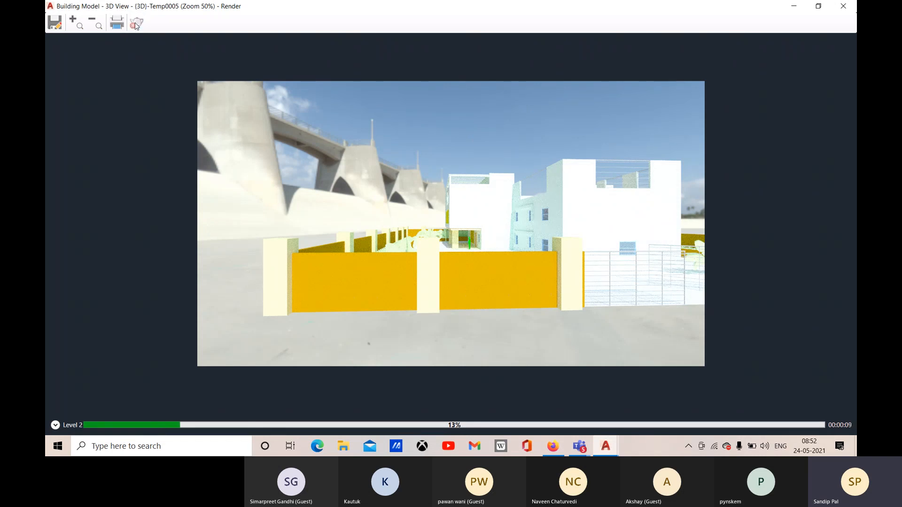
pyautogui.click(846, 9)
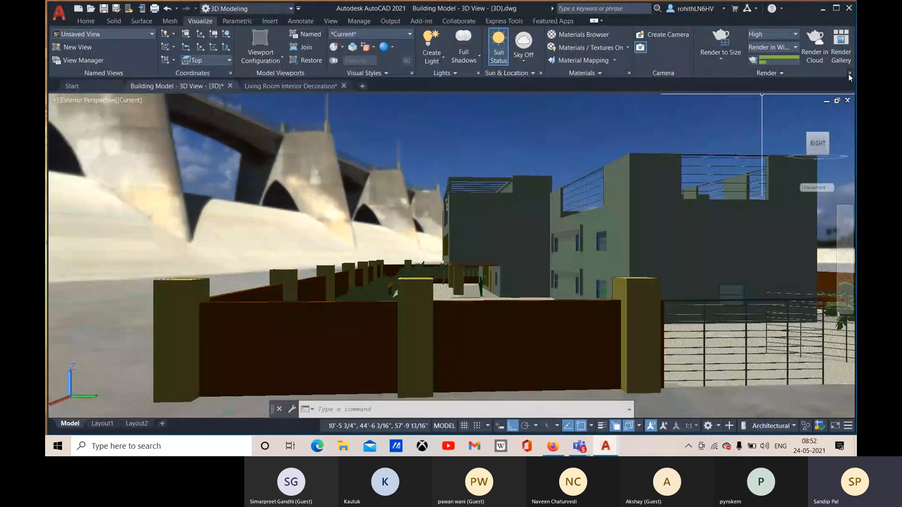
# Step: Try a brighter exposure of 9.1, then darken it to 16.3 and close the environment settings
pyautogui.click(799, 74)
pyautogui.click(757, 86)
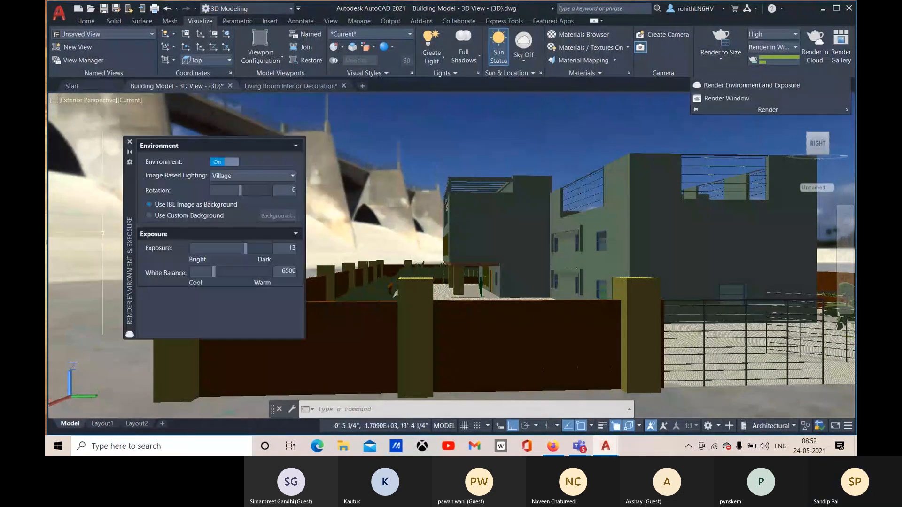
pyautogui.moveTo(246, 247); pyautogui.dragTo(235, 249)
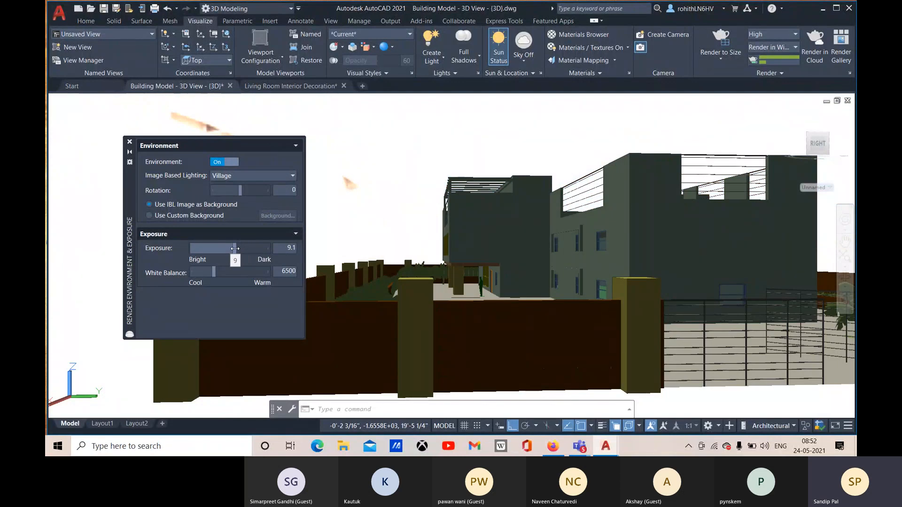
pyautogui.moveTo(235, 248); pyautogui.dragTo(255, 249)
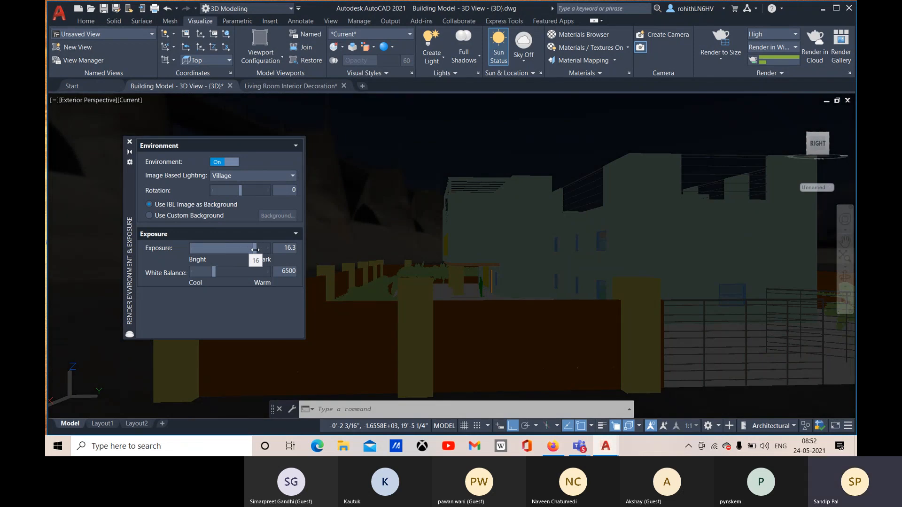
pyautogui.click(130, 142)
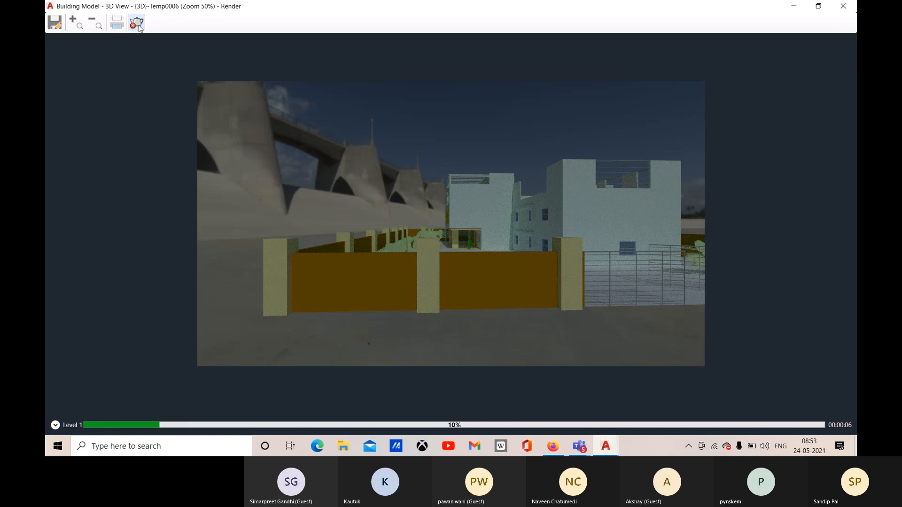
# Step: Test-render the Exterior Perspective view twice with the darker exposure, closing each render partway
pyautogui.click(844, 7)
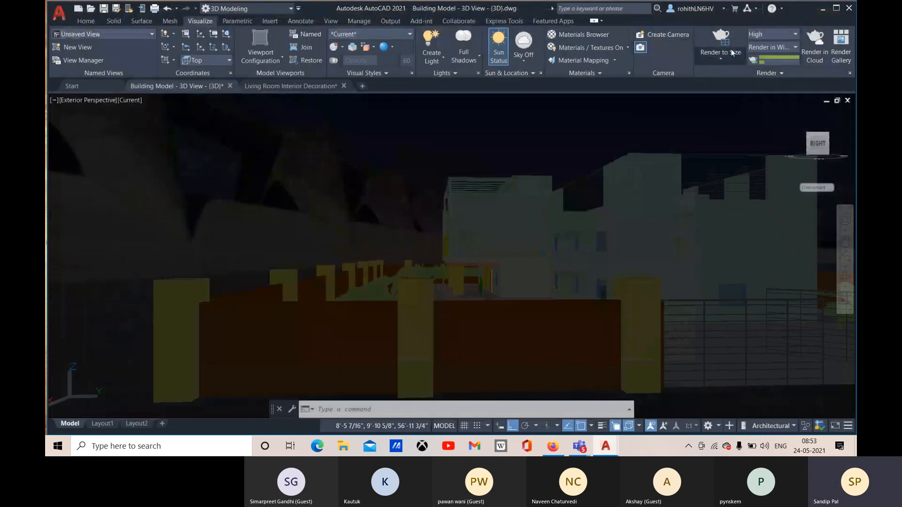
pyautogui.click(721, 40)
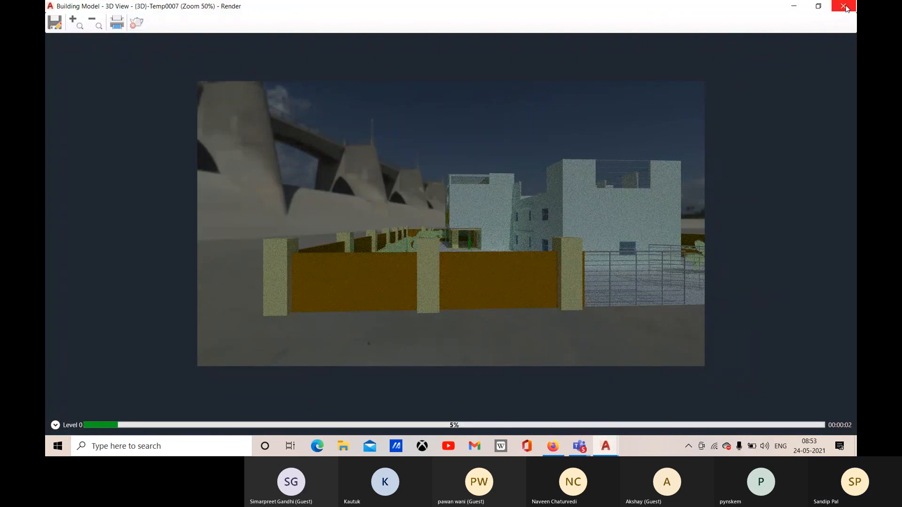
pyautogui.click(844, 6)
# Step: Set the render exposure to 14.2 and test-render the Exterior Perspective view, closing the render partway
pyautogui.click(766, 73)
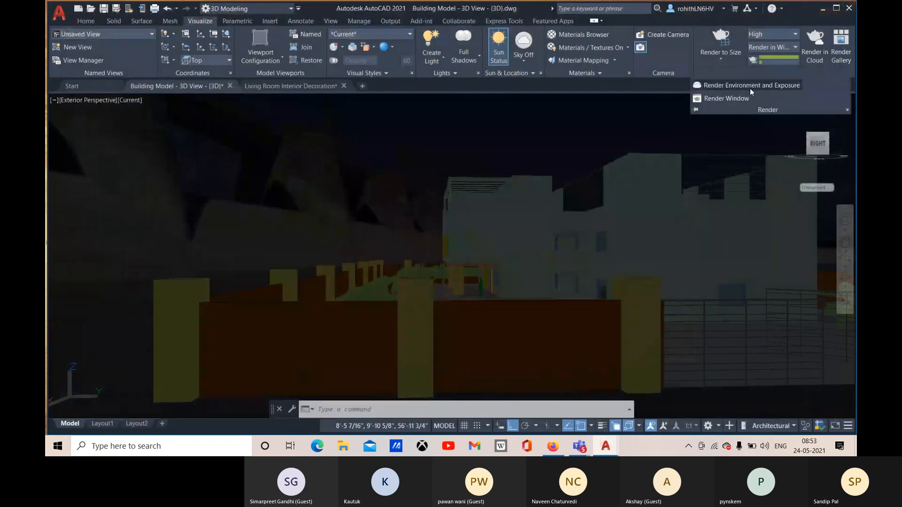
pyautogui.click(750, 87)
pyautogui.moveTo(254, 248); pyautogui.dragTo(250, 247)
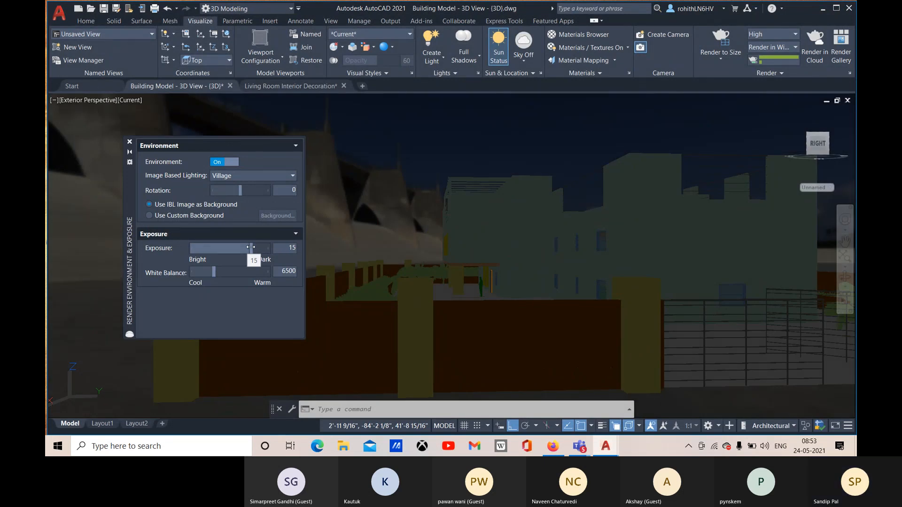
pyautogui.moveTo(249, 248); pyautogui.dragTo(248, 247)
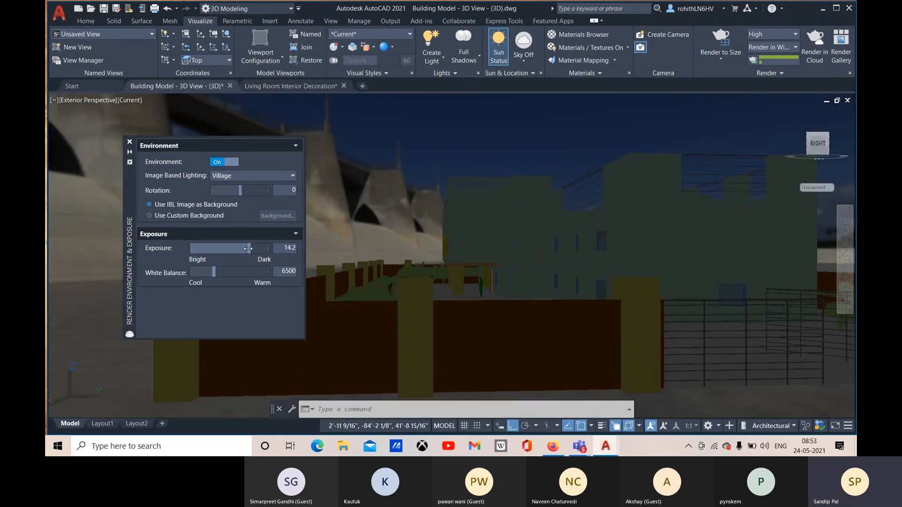
pyautogui.click(130, 141)
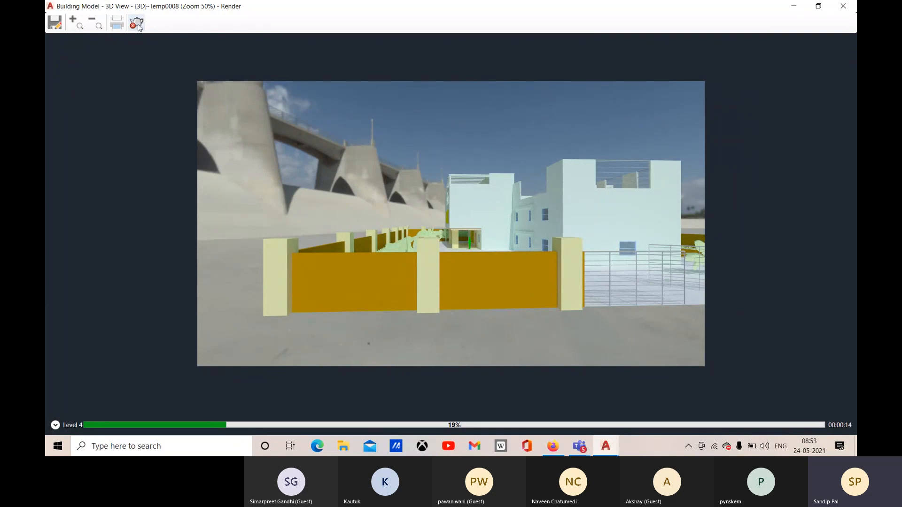
pyautogui.click(844, 8)
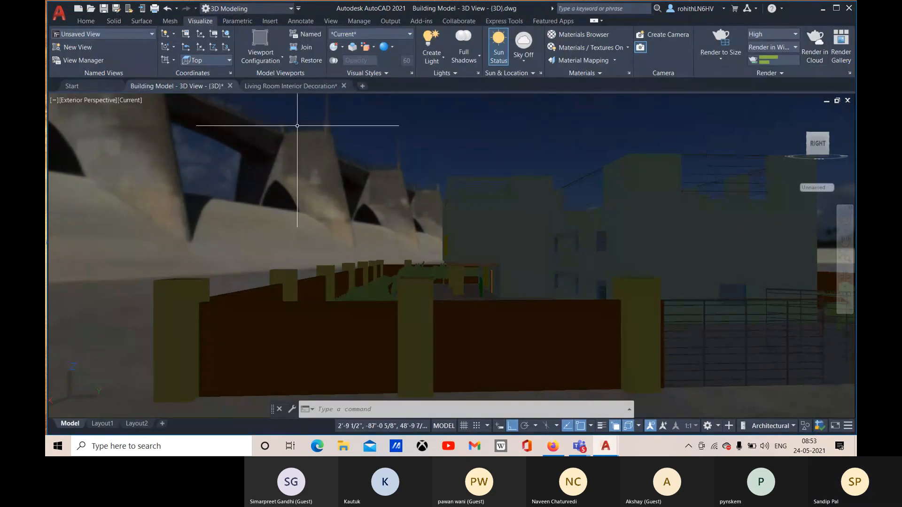
# Step: Switch to the Living Room Interior Decoration drawing and select the camera near the coffee table to preview its view
pyautogui.moveTo(265, 90)
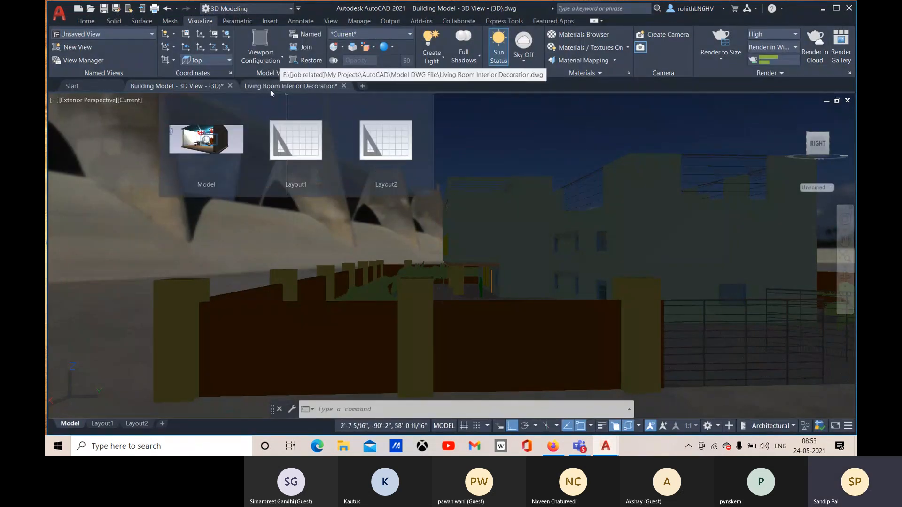
pyautogui.click(271, 89)
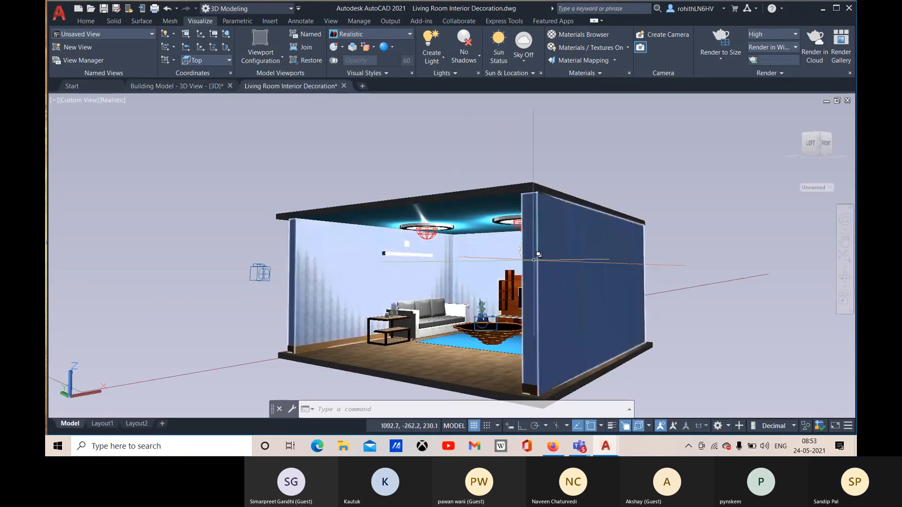
pyautogui.moveTo(479, 254); pyautogui.dragTo(510, 256, button='middle')
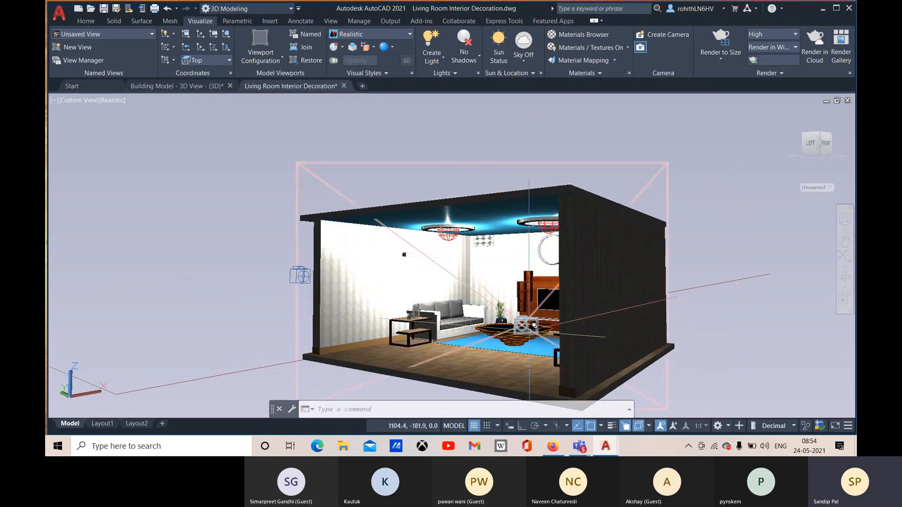
pyautogui.click(524, 332)
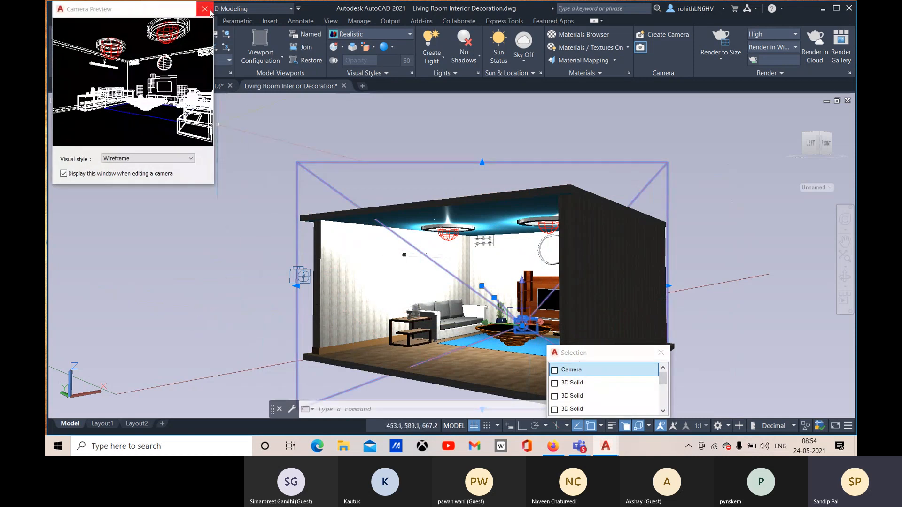
# Step: Look at the living room through the saved Camera1 view, followed by the Camera2 view
pyautogui.click(79, 101)
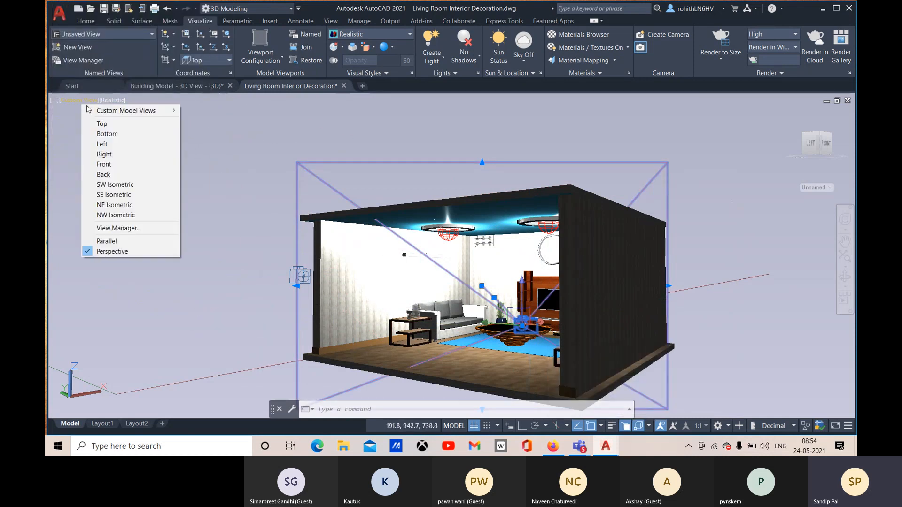
pyautogui.moveTo(130, 113)
pyautogui.click(208, 110)
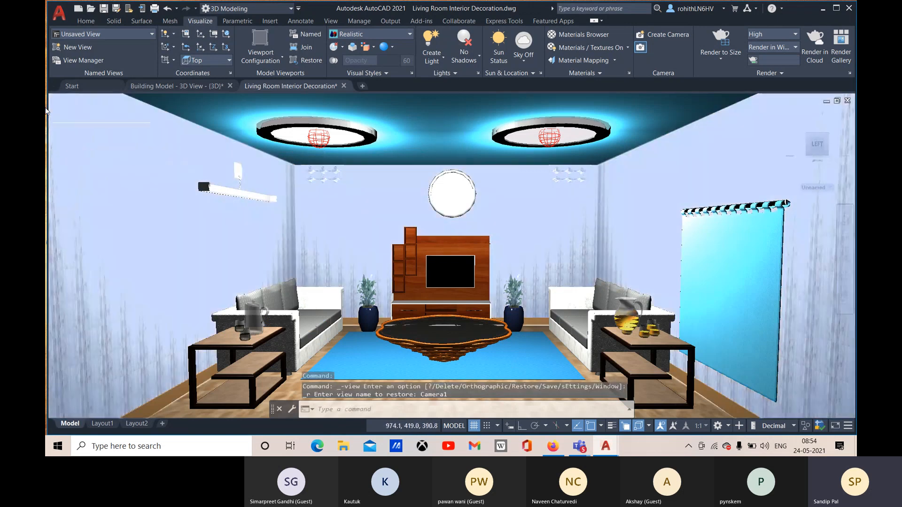
pyautogui.click(80, 101)
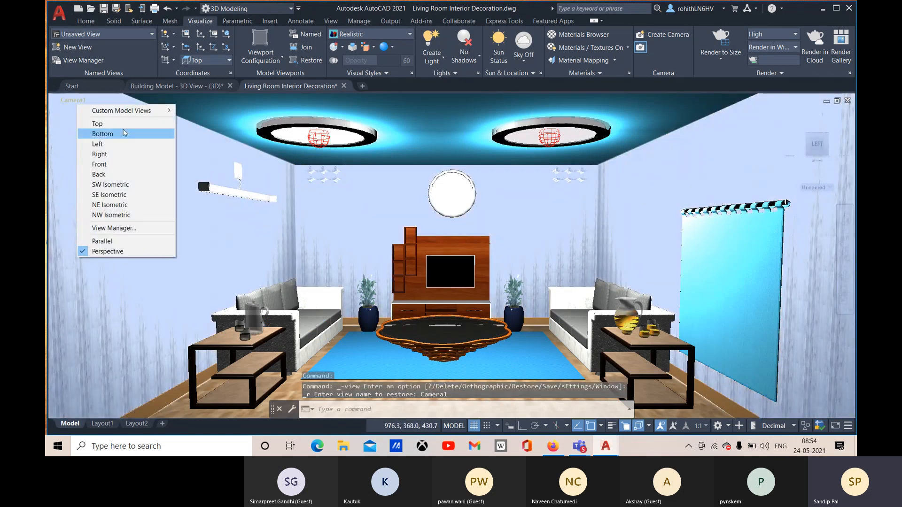
pyautogui.moveTo(130, 116)
pyautogui.click(224, 123)
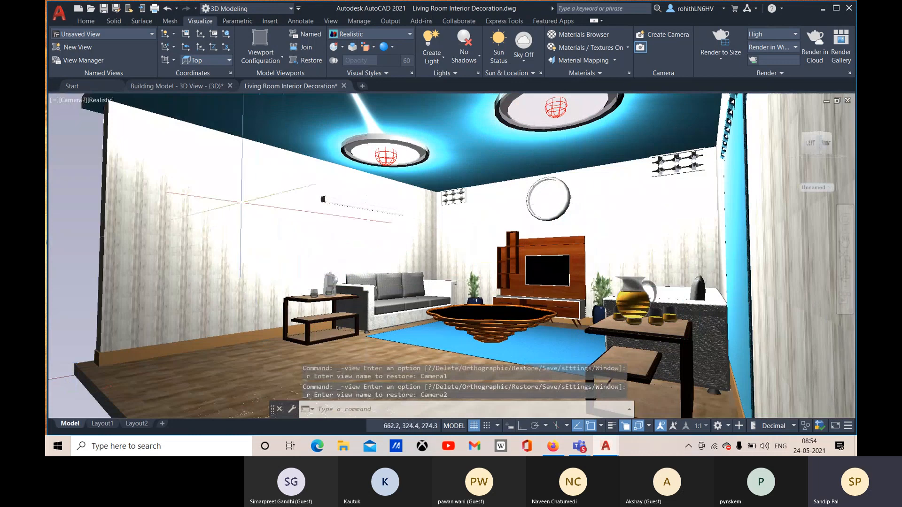
# Step: Switch to the SW Isometric view and turn it to look into the living room through its open front
pyautogui.click(66, 99)
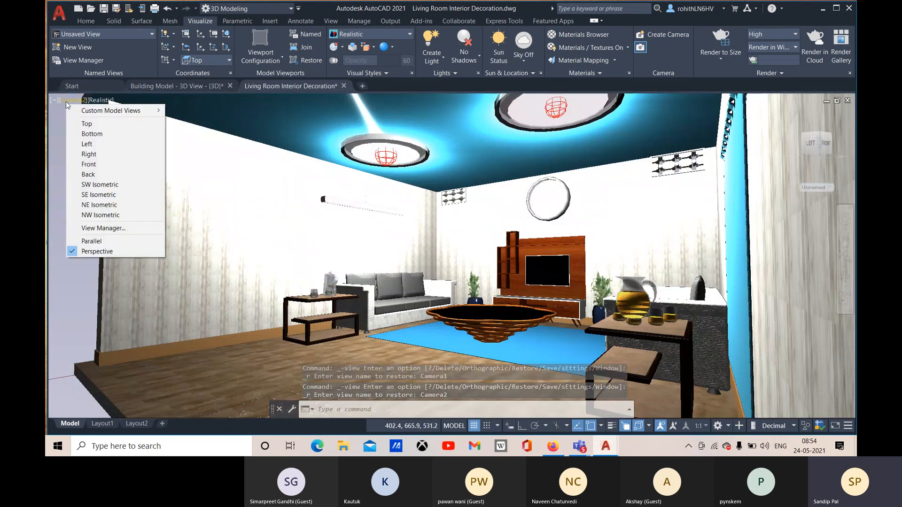
pyautogui.click(94, 196)
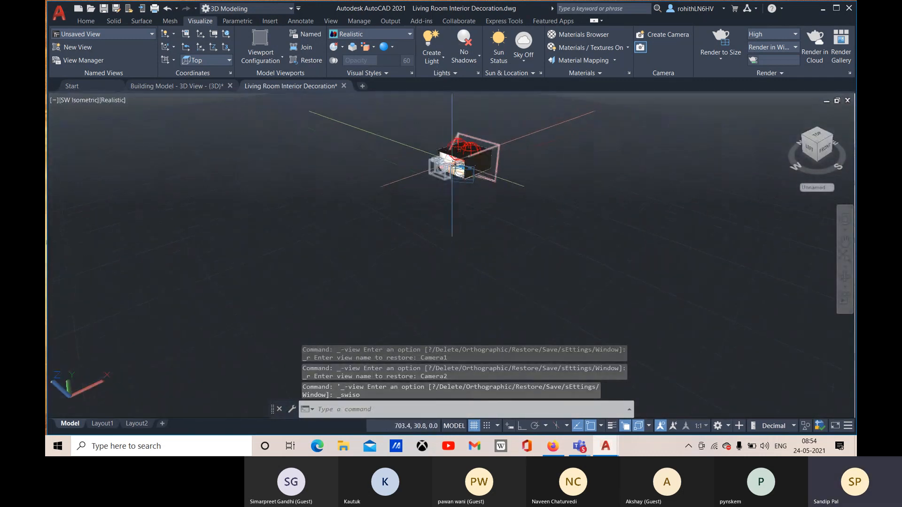
pyautogui.moveTo(474, 161); pyautogui.dragTo(356, 210, button='middle')
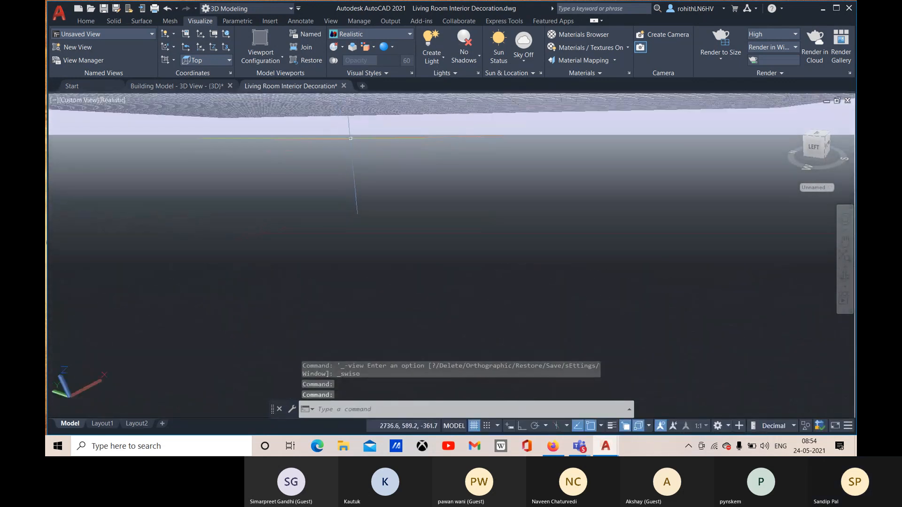
pyautogui.scroll(5, 350, 147)
pyautogui.moveTo(351, 147); pyautogui.dragTo(470, 381, button='middle')
pyautogui.scroll(-3, 470, 381)
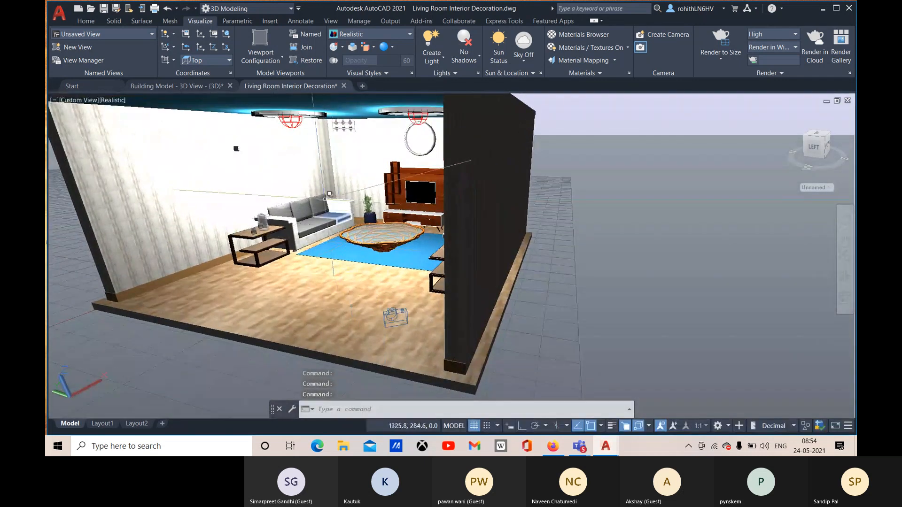
pyautogui.scroll(2, 338, 189)
pyautogui.press('Escape')
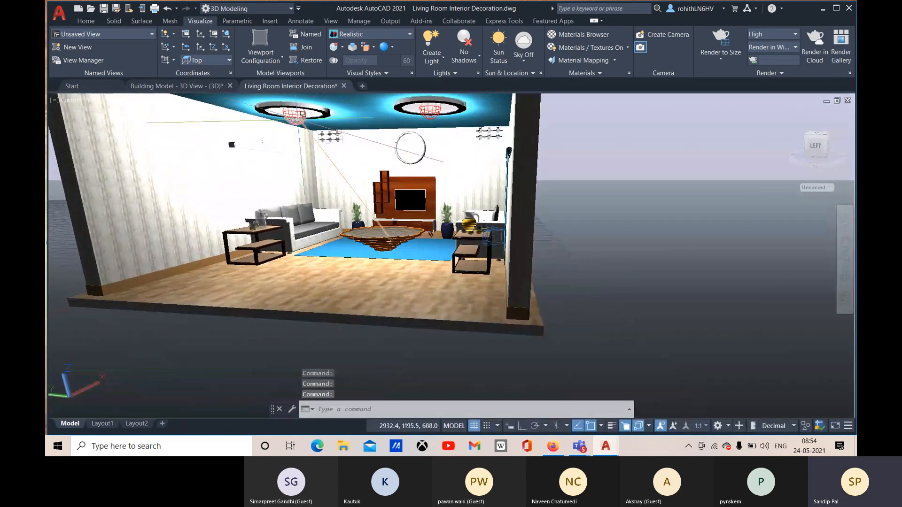
# Step: Select the lights in both ceiling lamps to examine where they aim, and clear the selection
pyautogui.click(329, 134)
pyautogui.click(346, 163)
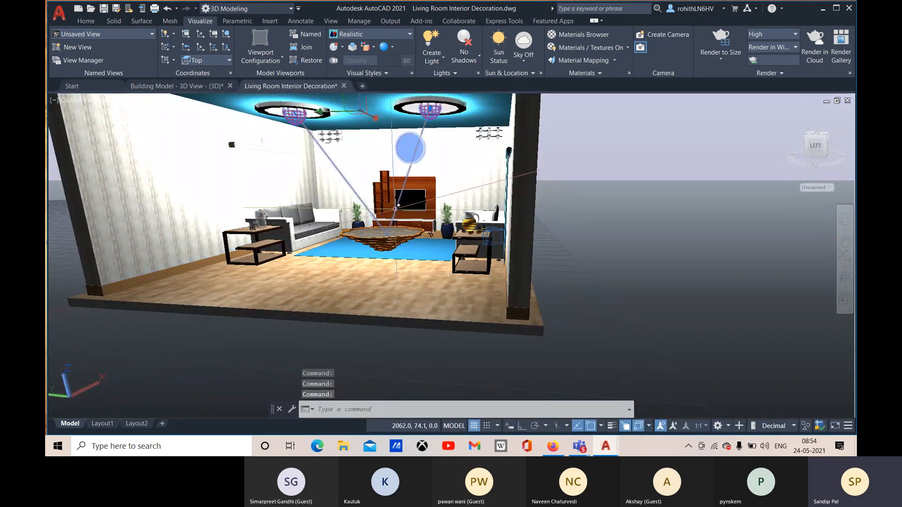
pyautogui.press('Escape')
pyautogui.press('Escape')
pyautogui.press('Escape')
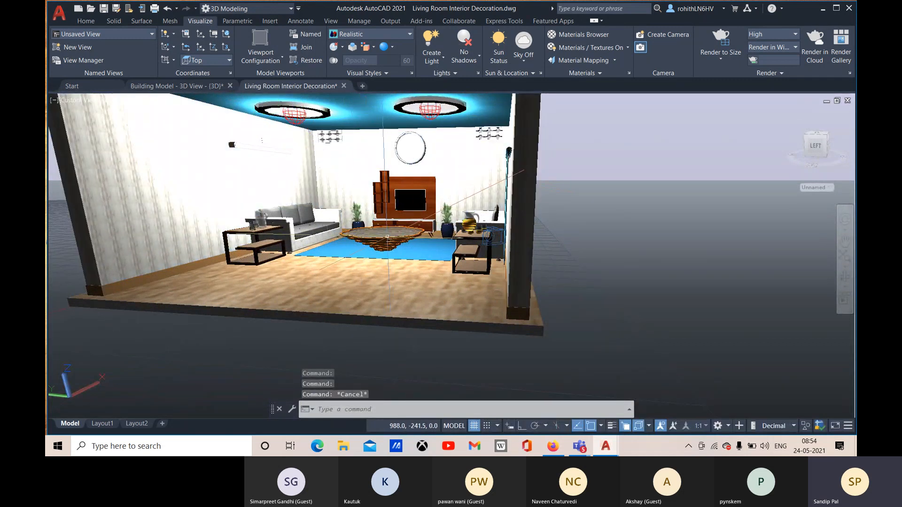
pyautogui.click(439, 61)
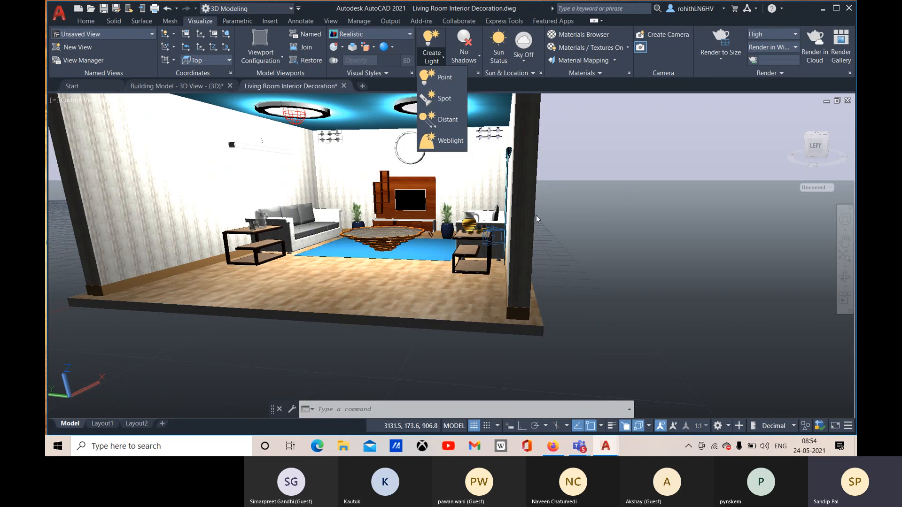
pyautogui.click(444, 78)
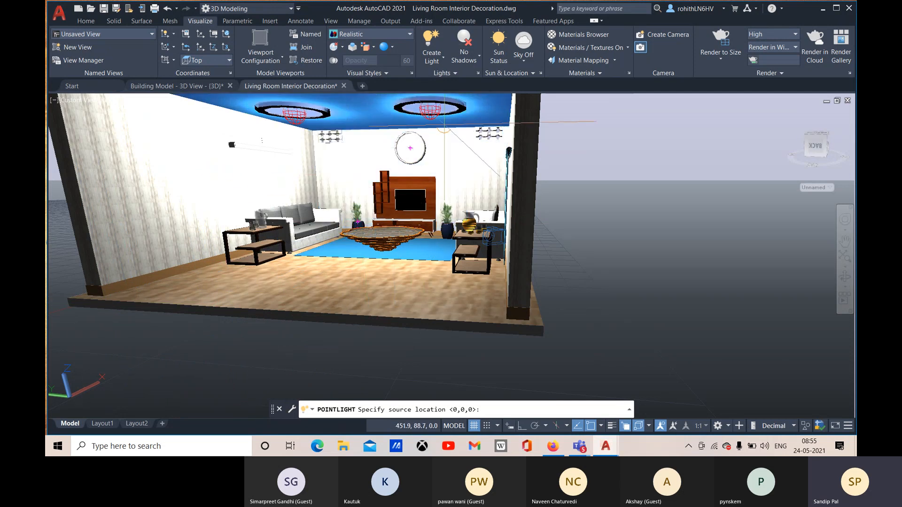
pyautogui.keyDown('shift'); pyautogui.moveTo(451, 188); pyautogui.dragTo(562, 232, button='middle'); pyautogui.keyUp('shift')
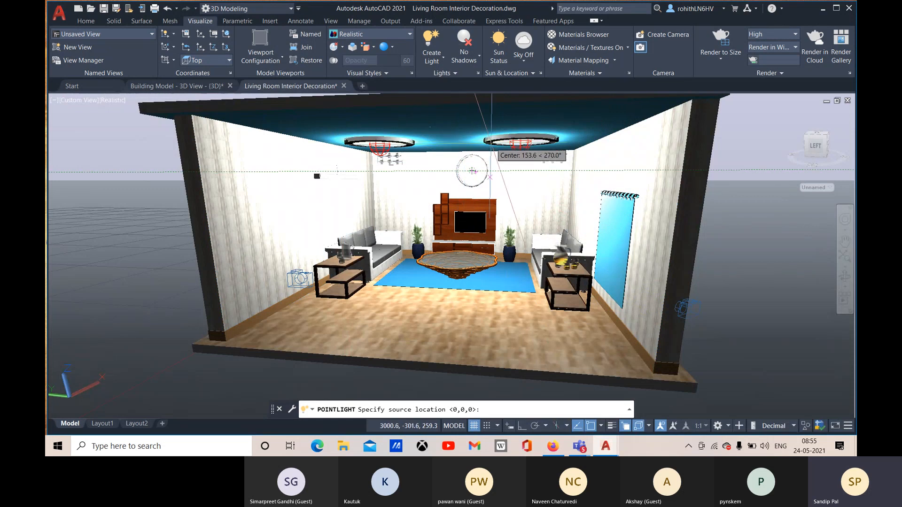
pyautogui.press('Escape')
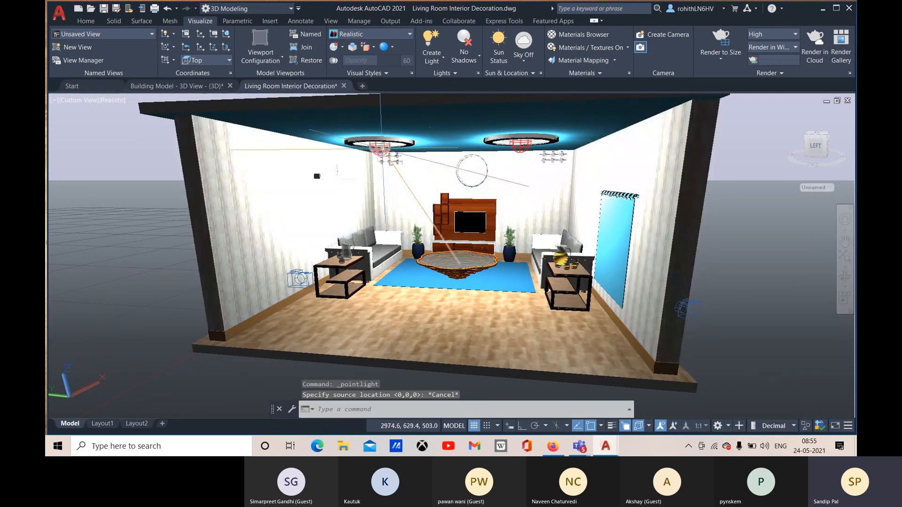
# Step: Change the type of the light in the left ceiling lamp to Point and close its properties
pyautogui.click(384, 155)
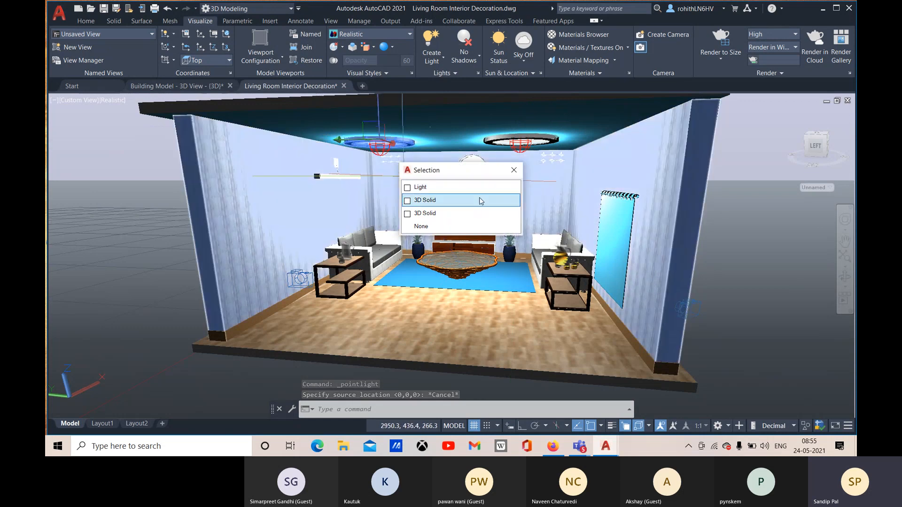
pyautogui.click(447, 187)
pyautogui.hotkey('ctrl', '1')
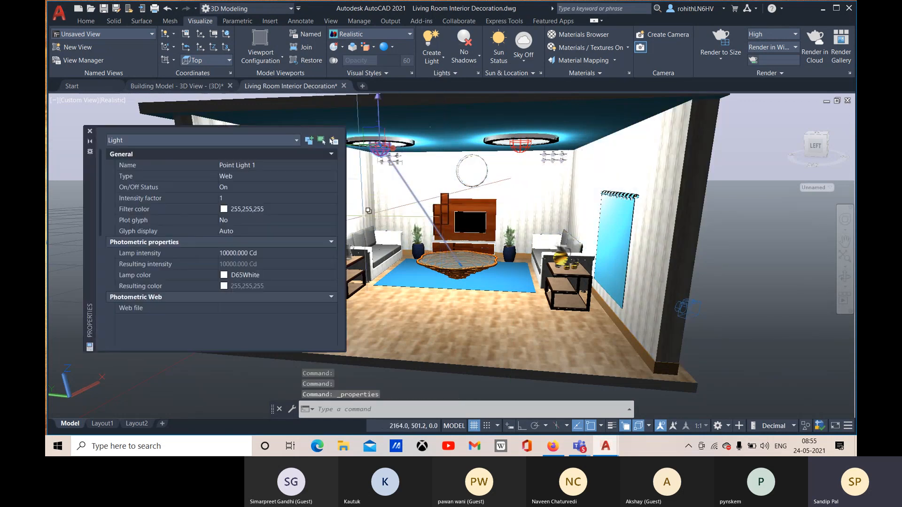
pyautogui.click(264, 180)
pyautogui.click(250, 177)
pyautogui.click(227, 195)
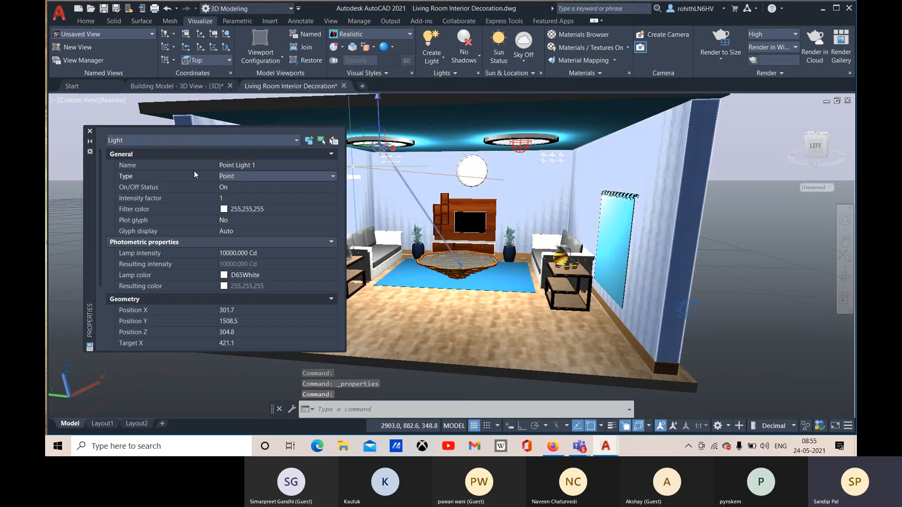
pyautogui.click(90, 132)
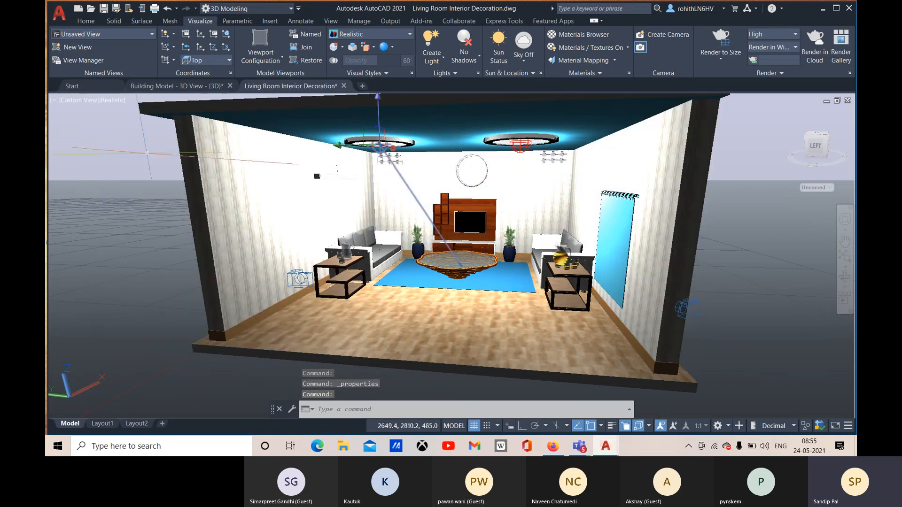
# Step: Delete the existing light in the left ceiling lamp, leaving the right lamp's light in place
pyautogui.click(532, 142)
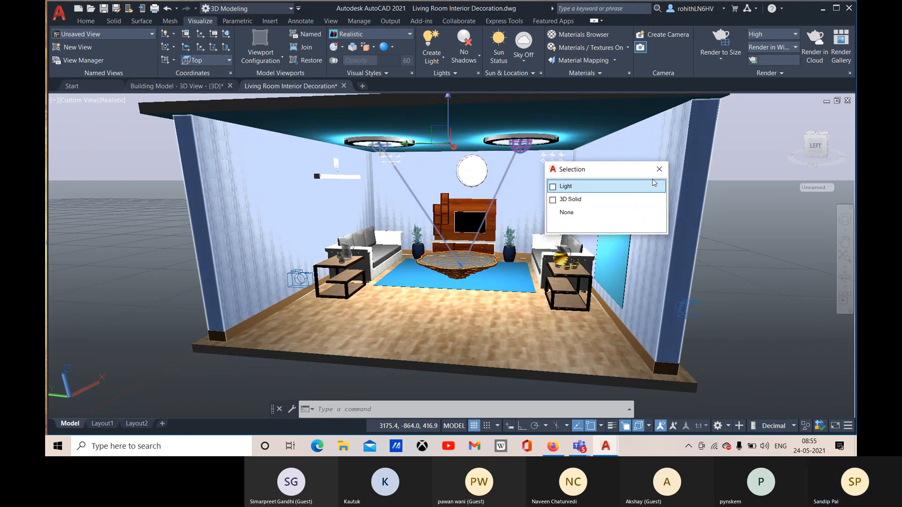
pyautogui.click(652, 185)
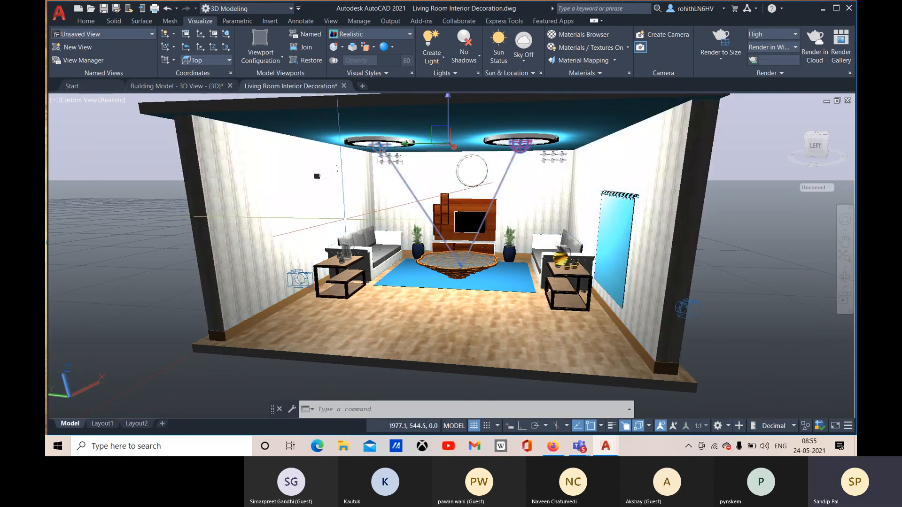
pyautogui.press('Escape')
pyautogui.press('Escape')
pyautogui.click(392, 142)
pyautogui.click(467, 185)
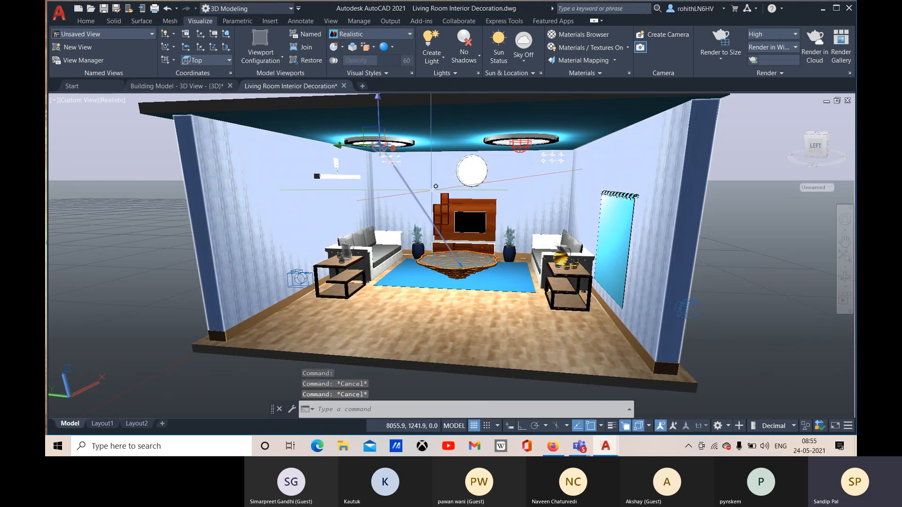
pyautogui.press('Delete')
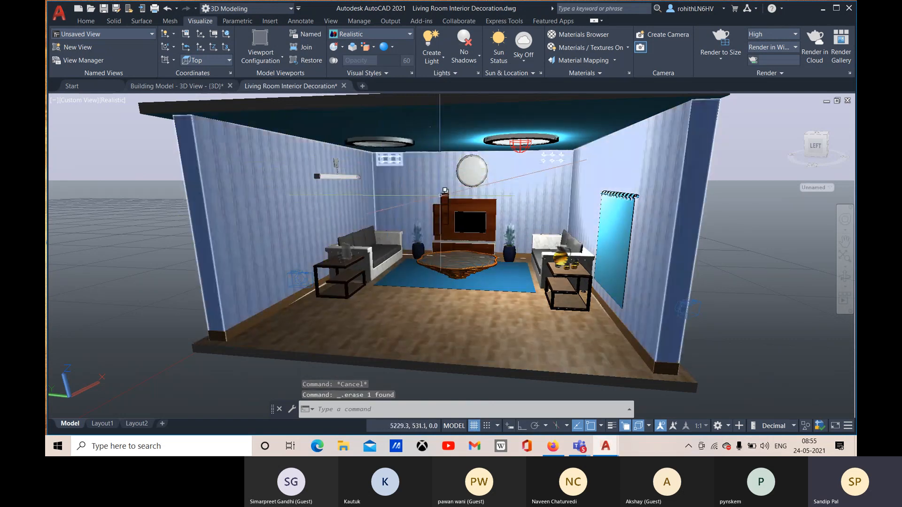
# Step: Place a new point light at the centre of the left ceiling lamp, keeping the default light options
pyautogui.keyDown('shift'); pyautogui.moveTo(444, 189); pyautogui.dragTo(436, 133, button='middle'); pyautogui.keyUp('shift')
pyautogui.click(443, 60)
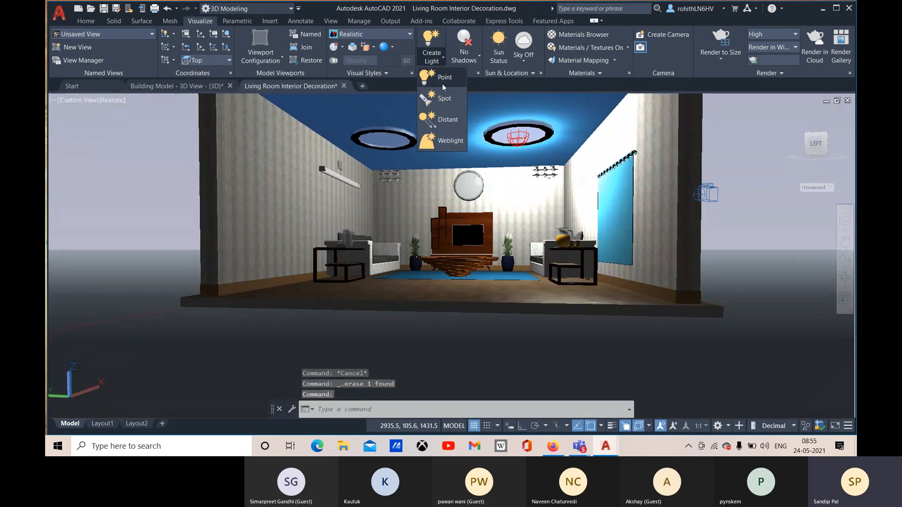
pyautogui.click(439, 76)
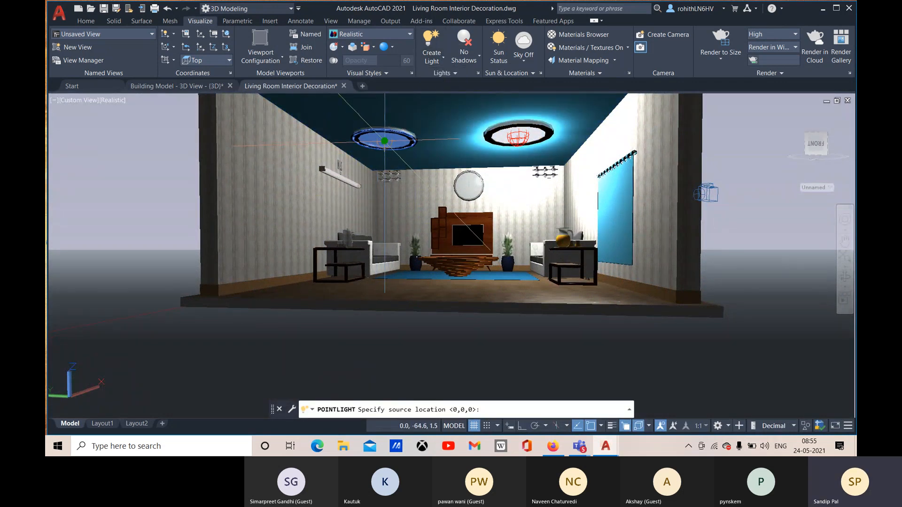
pyautogui.click(384, 140)
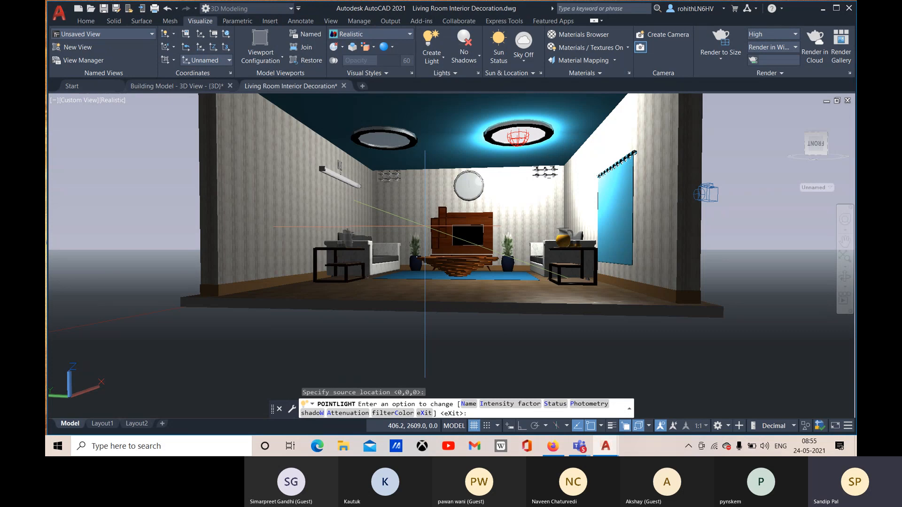
pyautogui.press('Return')
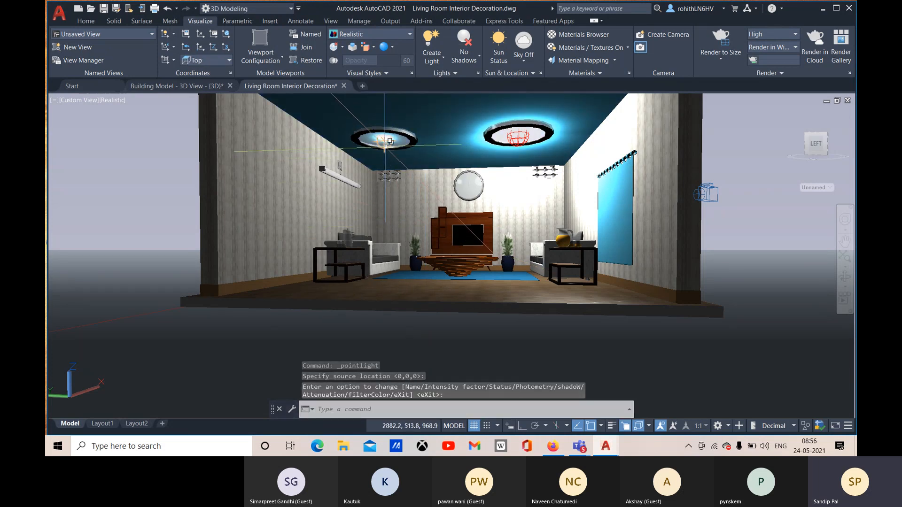
# Step: Delete the existing light in the right ceiling lamp
pyautogui.keyDown('shift'); pyautogui.moveTo(390, 141); pyautogui.dragTo(522, 139, button='middle'); pyautogui.keyUp('shift')
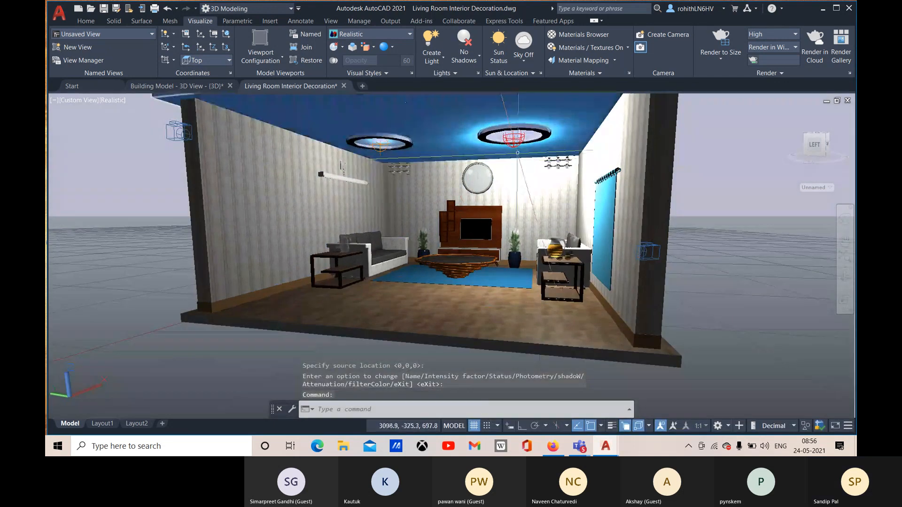
pyautogui.click(521, 139)
pyautogui.click(573, 182)
pyautogui.press('Delete')
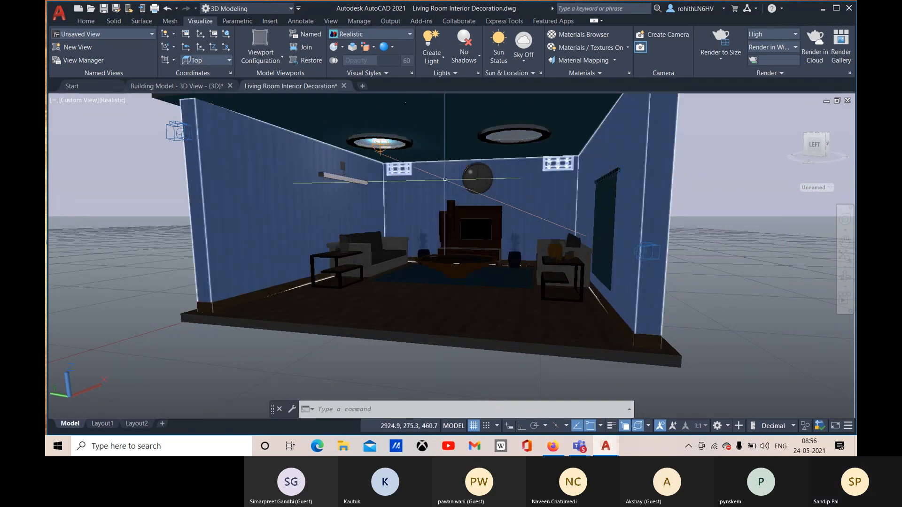
pyautogui.scroll(5, 461, 203)
pyautogui.scroll(-8, 461, 202)
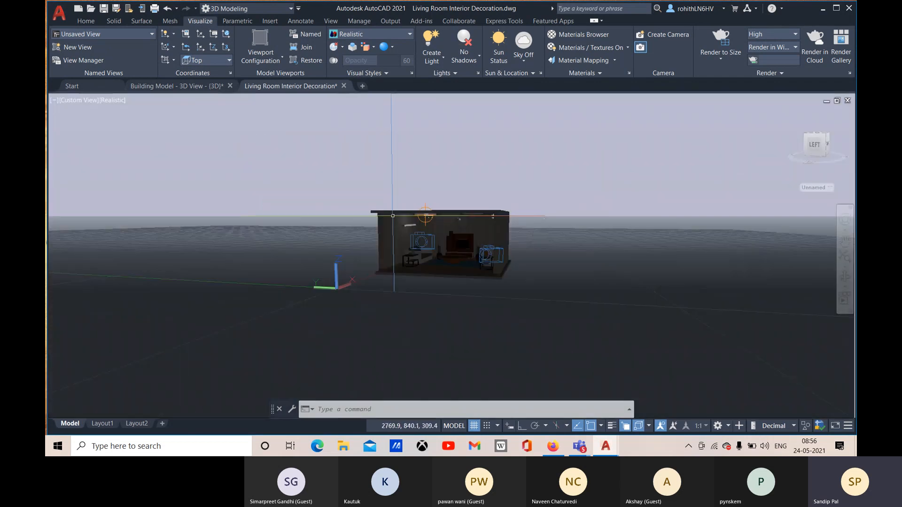
pyautogui.scroll(8, 447, 245)
pyautogui.scroll(3, 393, 207)
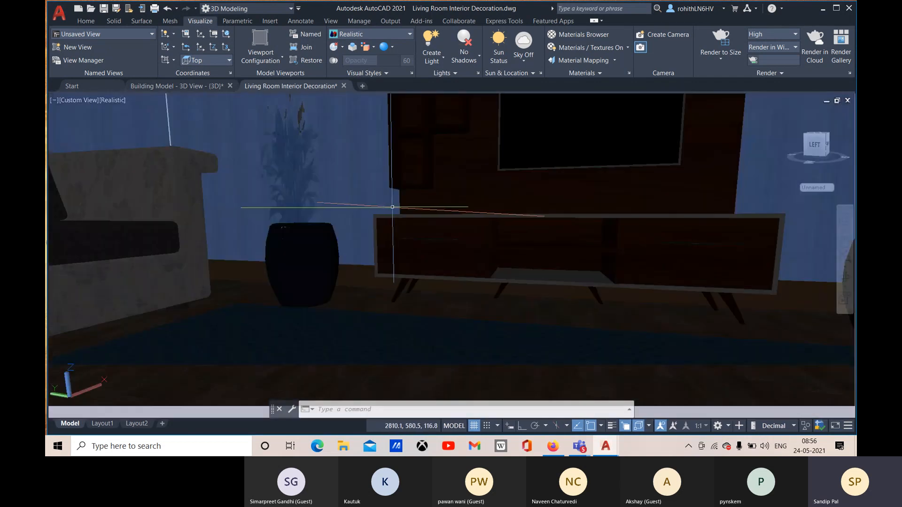
# Step: Open the properties of the left ceiling lamp's point light and set its lamp intensity to 15000 Cd
pyautogui.scroll(-8, 393, 207)
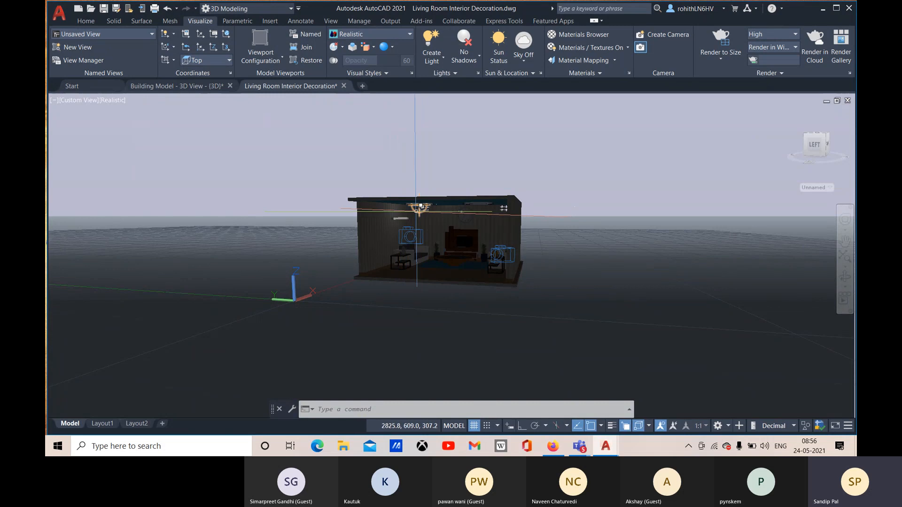
pyautogui.scroll(5, 419, 208)
pyautogui.scroll(-4, 405, 186)
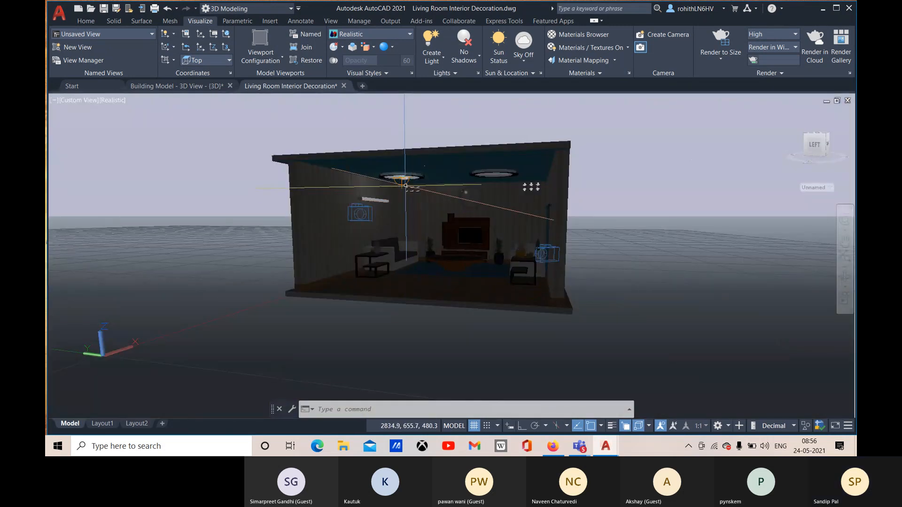
pyautogui.click(405, 184)
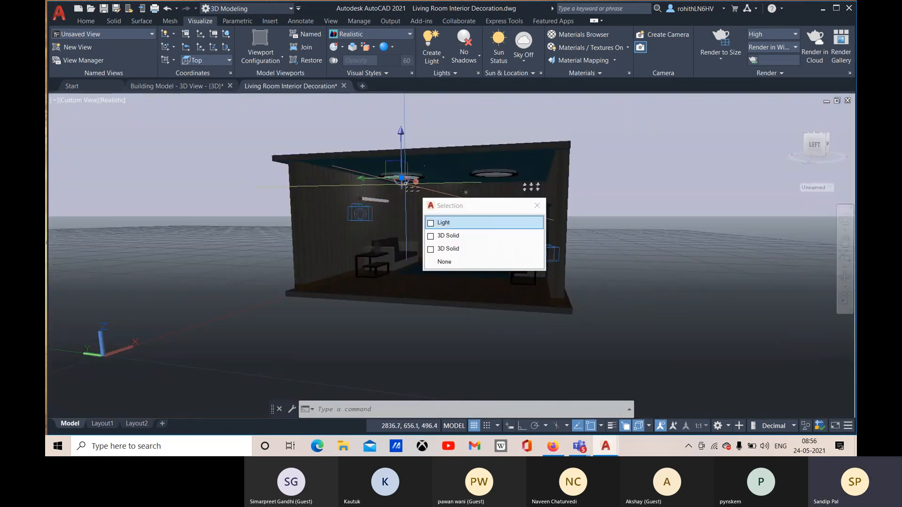
pyautogui.click(443, 223)
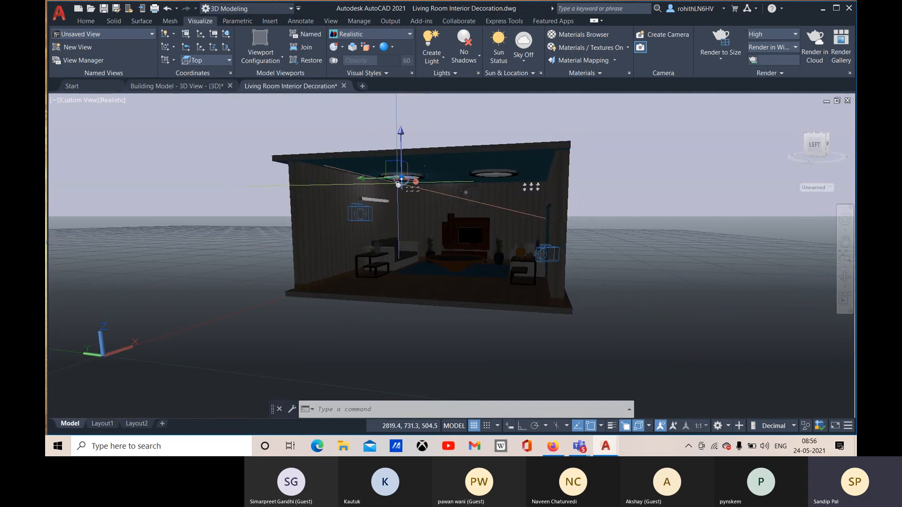
pyautogui.doubleClick(399, 184)
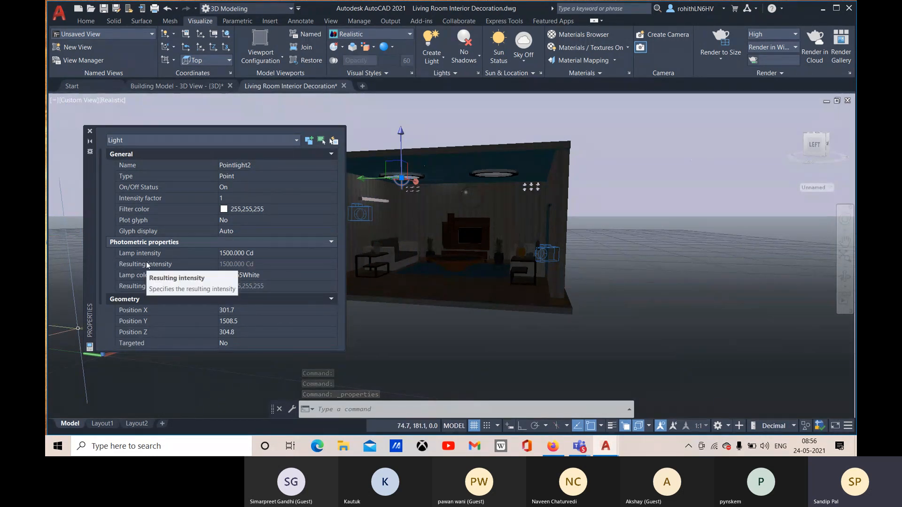
pyautogui.click(226, 253)
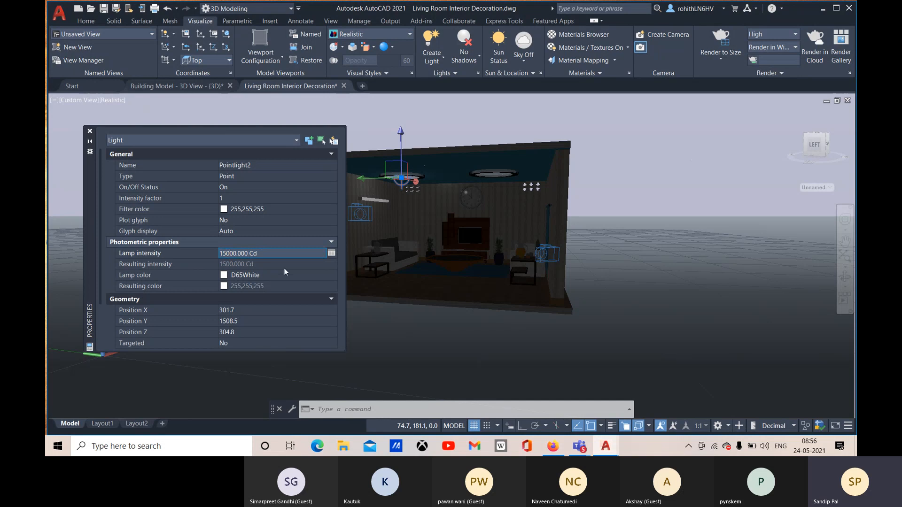
pyautogui.click(281, 209)
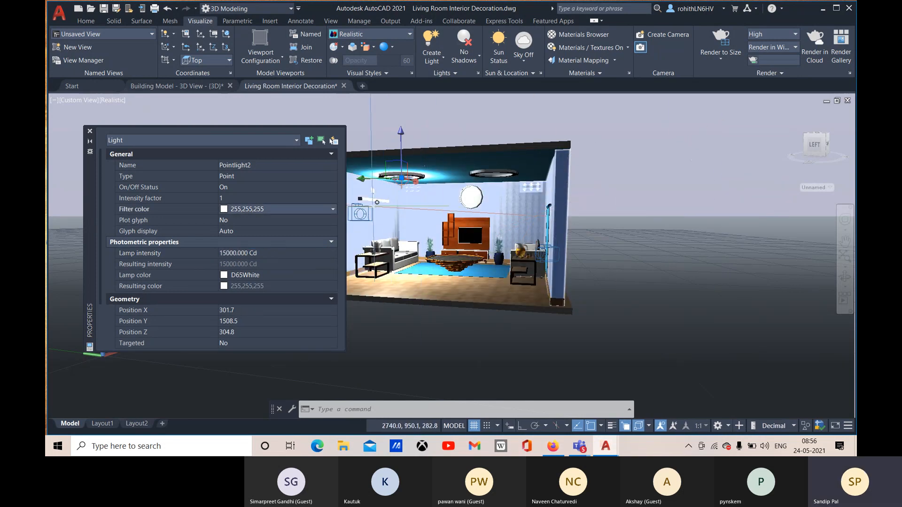
# Step: Check the lit room from several angles and reduce the left lamp light's intensity to 10000 Cd
pyautogui.keyDown('shift'); pyautogui.moveTo(534, 268); pyautogui.dragTo(625, 231, button='middle'); pyautogui.keyUp('shift')
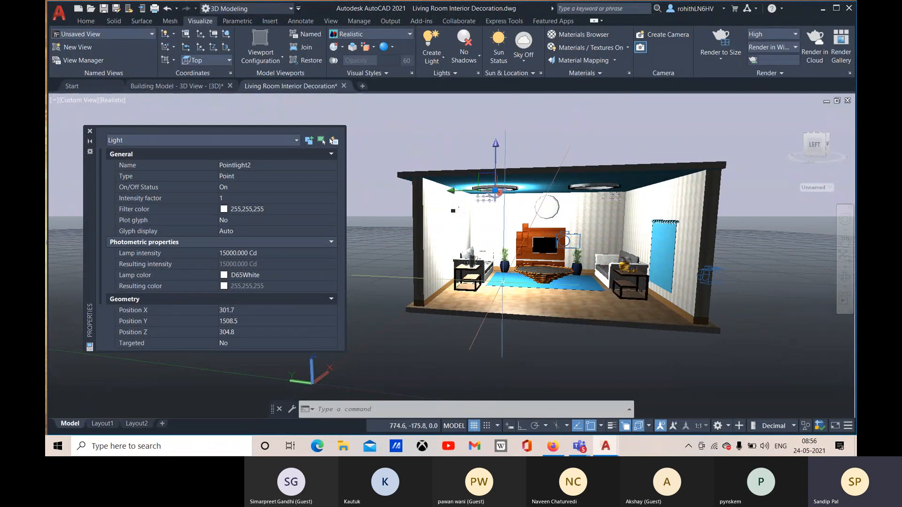
pyautogui.scroll(3, 540, 263)
pyautogui.scroll(-4, 531, 269)
pyautogui.keyDown('shift'); pyautogui.moveTo(530, 269); pyautogui.dragTo(414, 296, button='middle'); pyautogui.keyUp('shift')
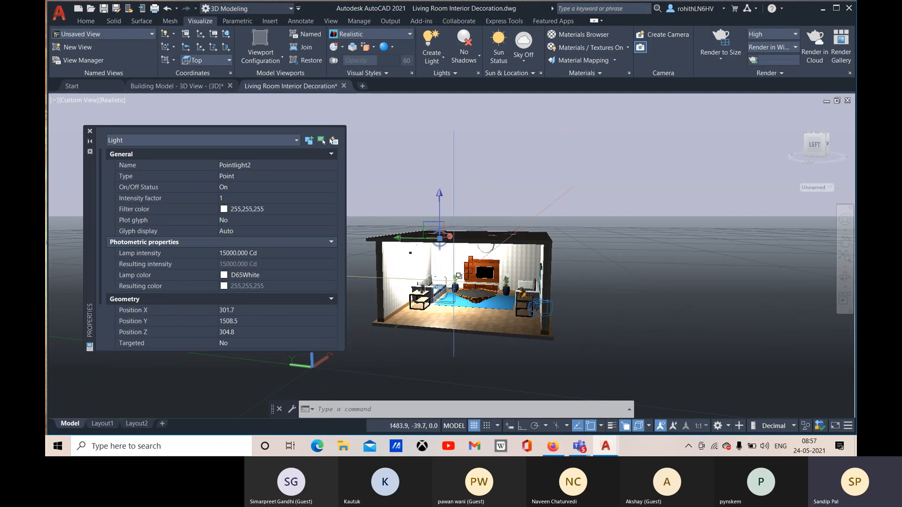
pyautogui.scroll(4, 449, 275)
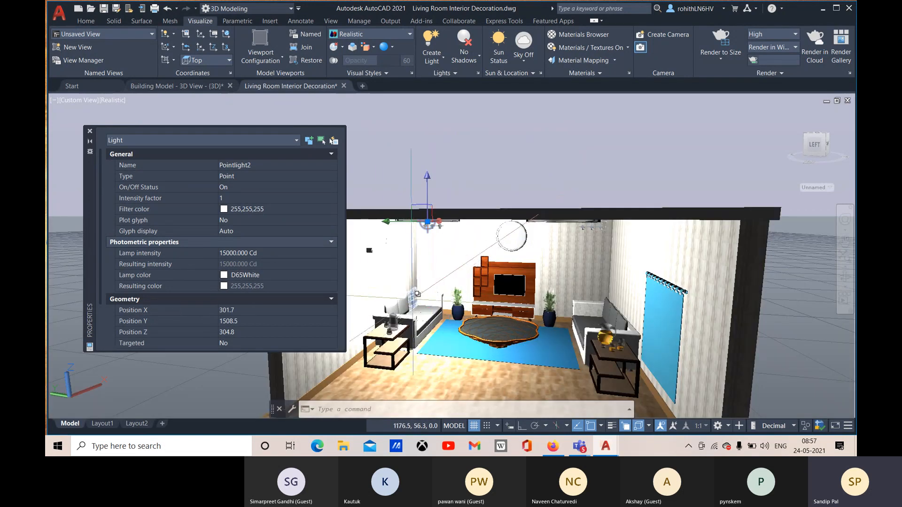
pyautogui.click(233, 253)
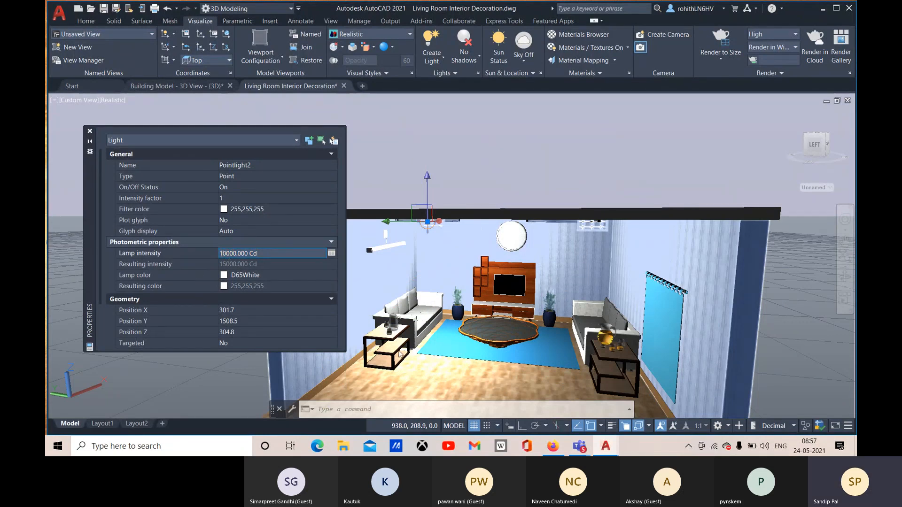
pyautogui.moveTo(463, 344); pyautogui.dragTo(470, 308, button='middle')
pyautogui.press('Escape')
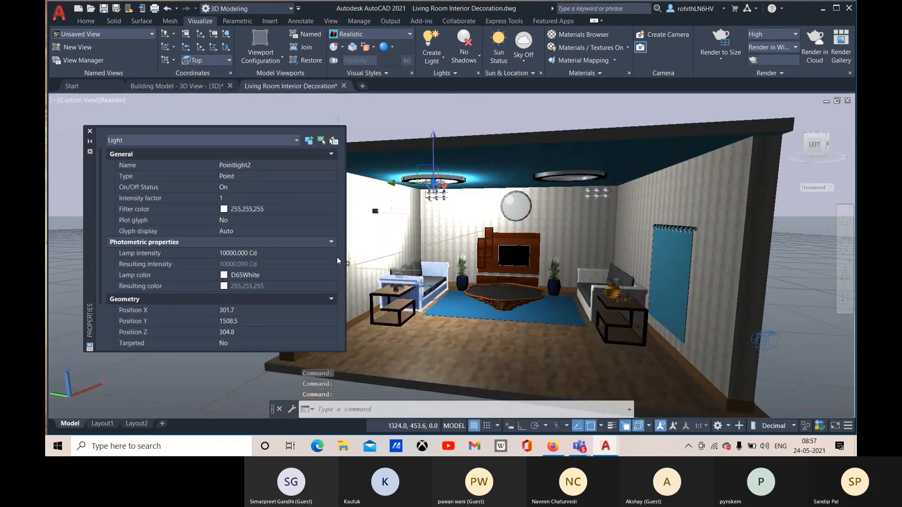
# Step: Set the left lamp light's intensity to 9000 Cd and look through its filter color choices without picking one
pyautogui.click(226, 255)
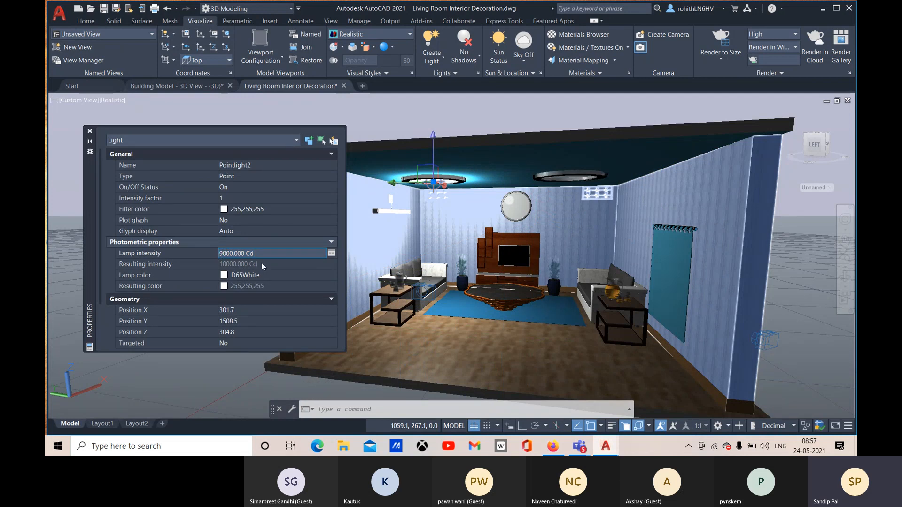
pyautogui.click(292, 208)
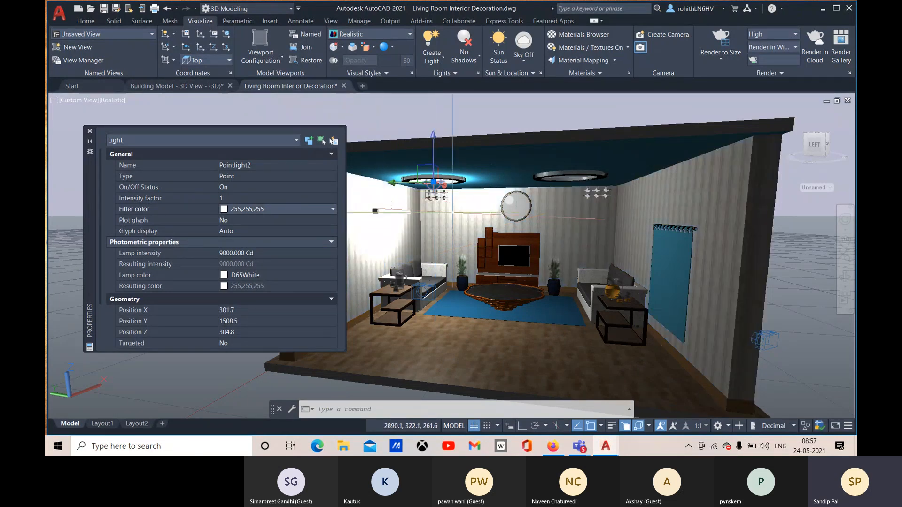
pyautogui.click(229, 210)
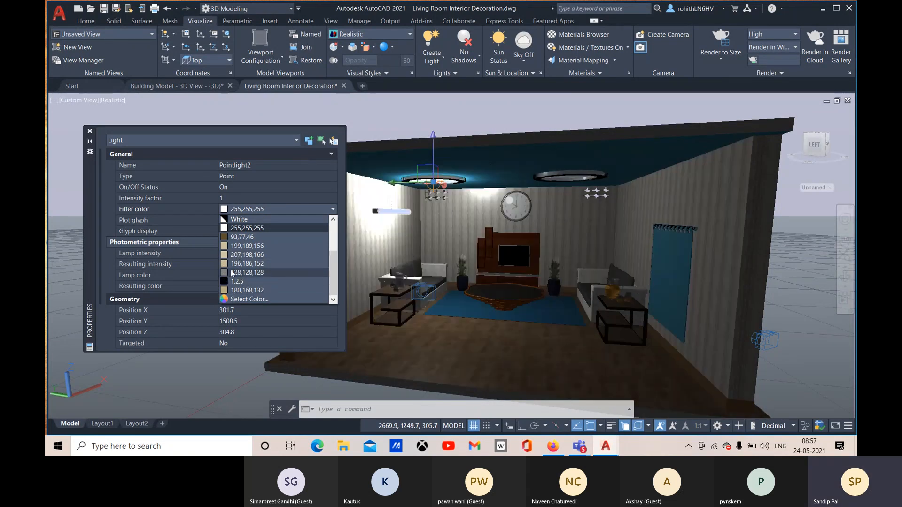
pyautogui.click(195, 216)
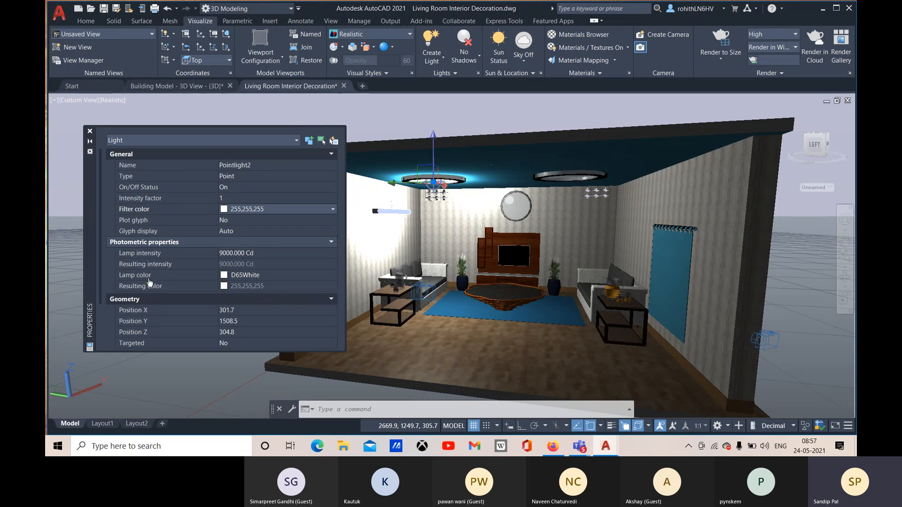
# Step: Set the left lamp light's lamp color to White Fluorescent
pyautogui.click(248, 278)
pyautogui.click(251, 276)
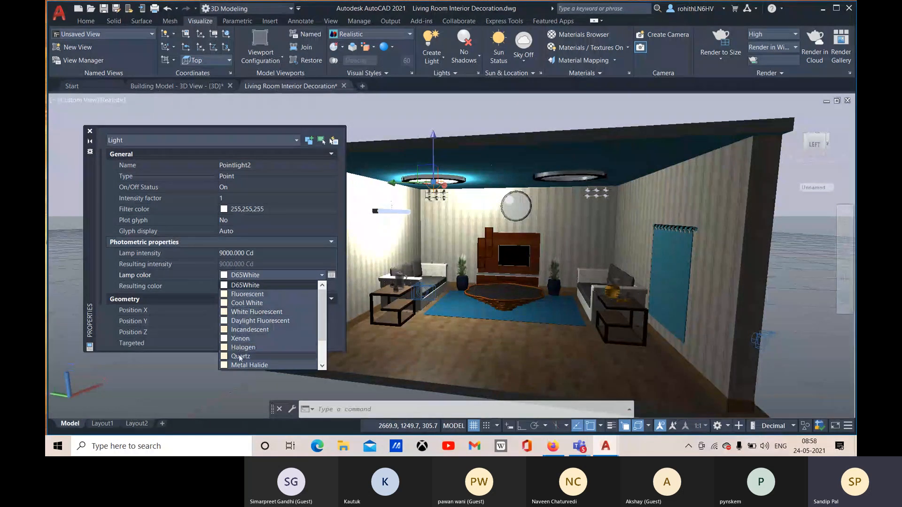
pyautogui.click(249, 313)
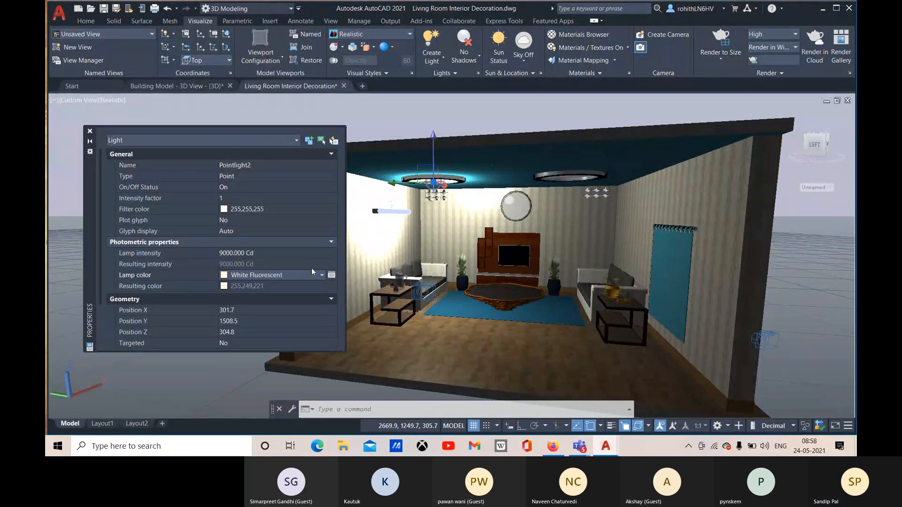
pyautogui.click(259, 276)
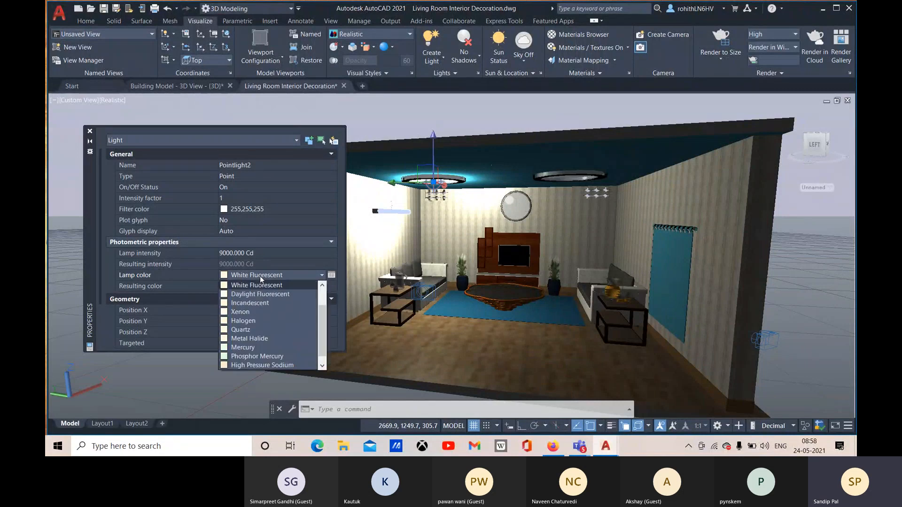
pyautogui.click(264, 249)
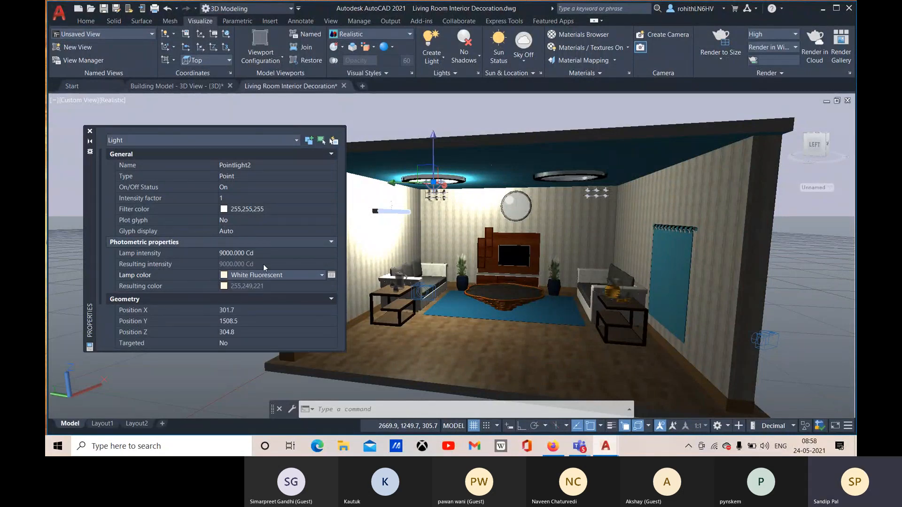
# Step: Give the left lamp light a custom pink filter color of RGB 216,85,164
pyautogui.click(258, 212)
pyautogui.click(256, 211)
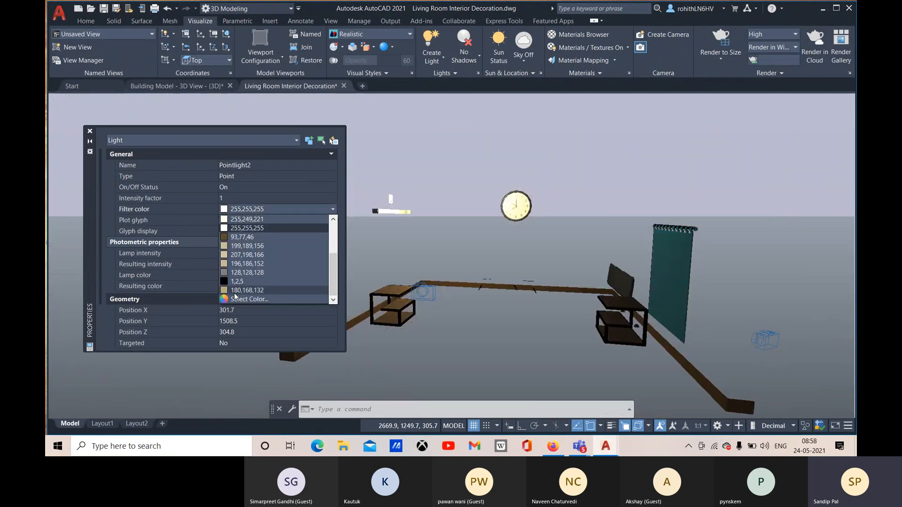
pyautogui.click(237, 300)
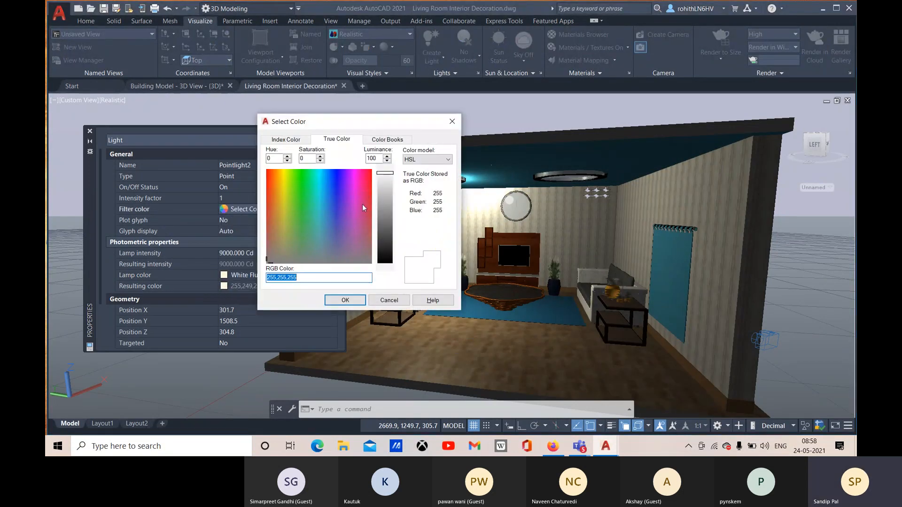
pyautogui.click(362, 203)
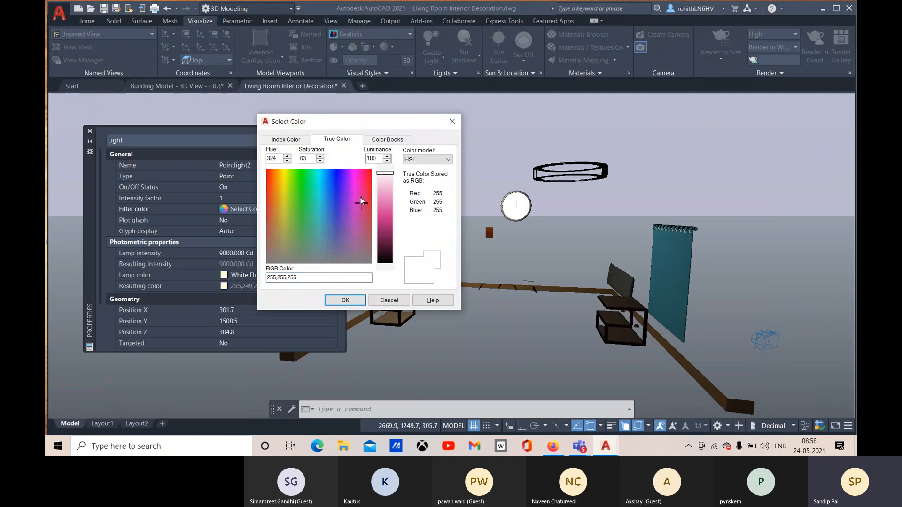
pyautogui.click(386, 208)
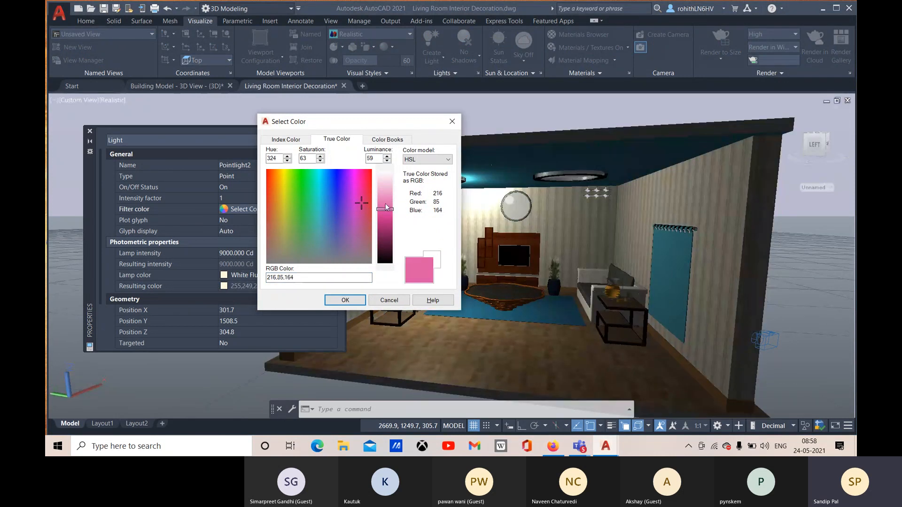
pyautogui.click(346, 299)
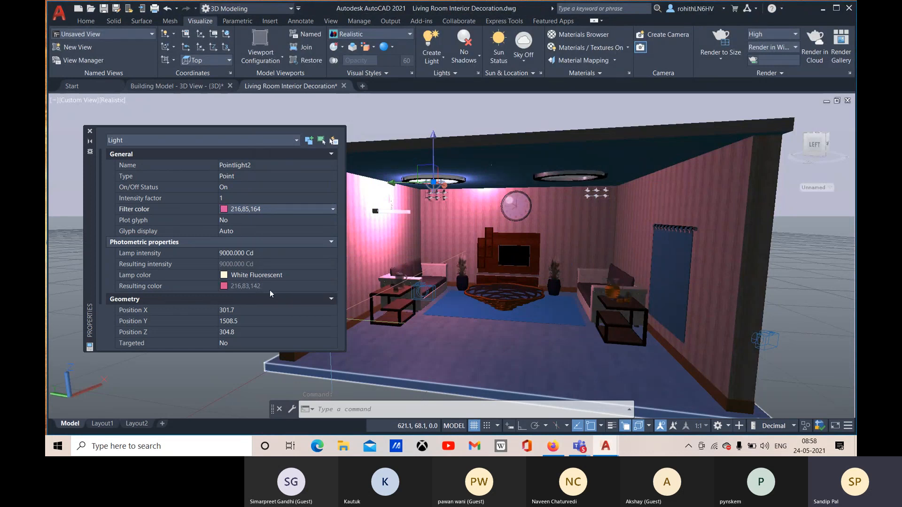
# Step: Set the left lamp light's filter color back to white, 255,255,255
pyautogui.click(258, 210)
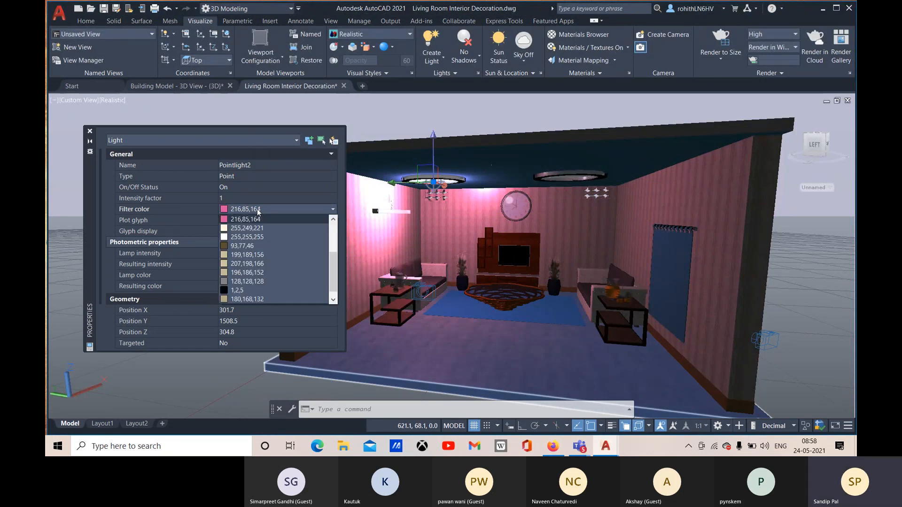
pyautogui.click(257, 210)
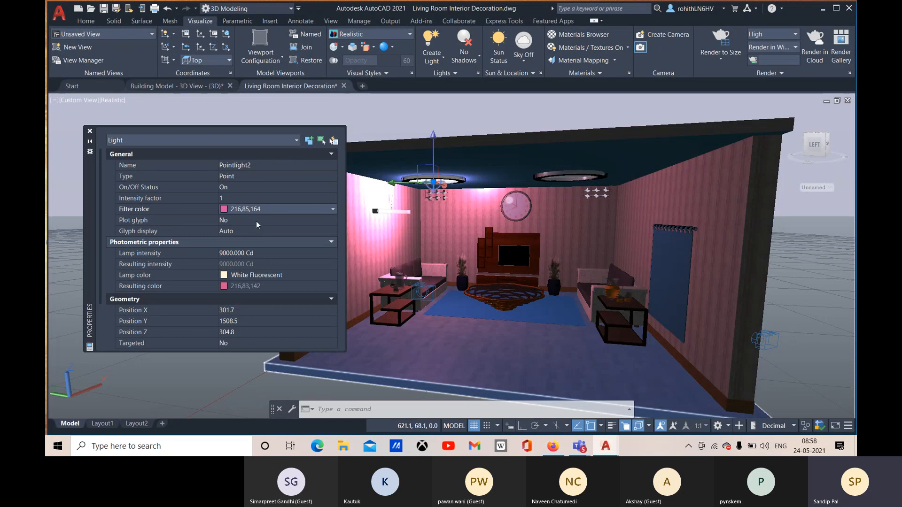
pyautogui.click(257, 209)
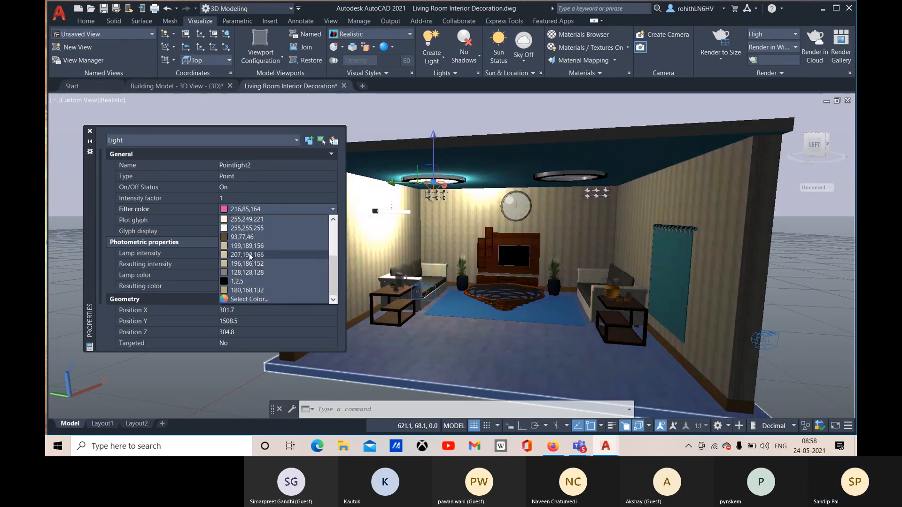
pyautogui.scroll(2, 250, 263)
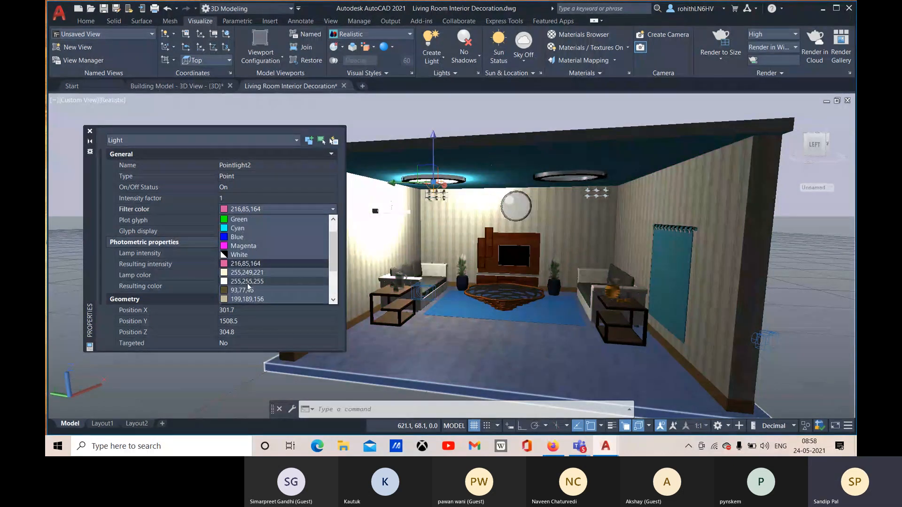
pyautogui.click(247, 282)
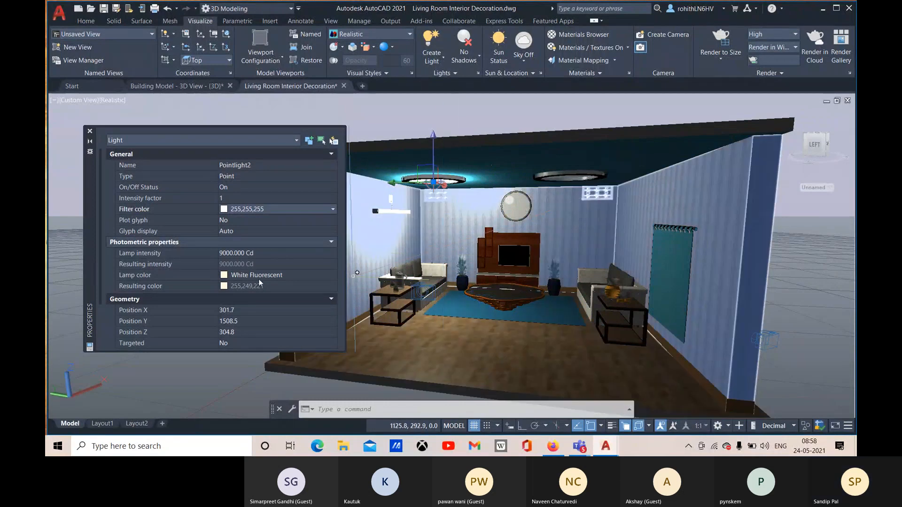
# Step: Set the left lamp light's lamp color to Daylight Fluorescent, deselect the light and close its properties
pyautogui.click(272, 276)
pyautogui.click(271, 277)
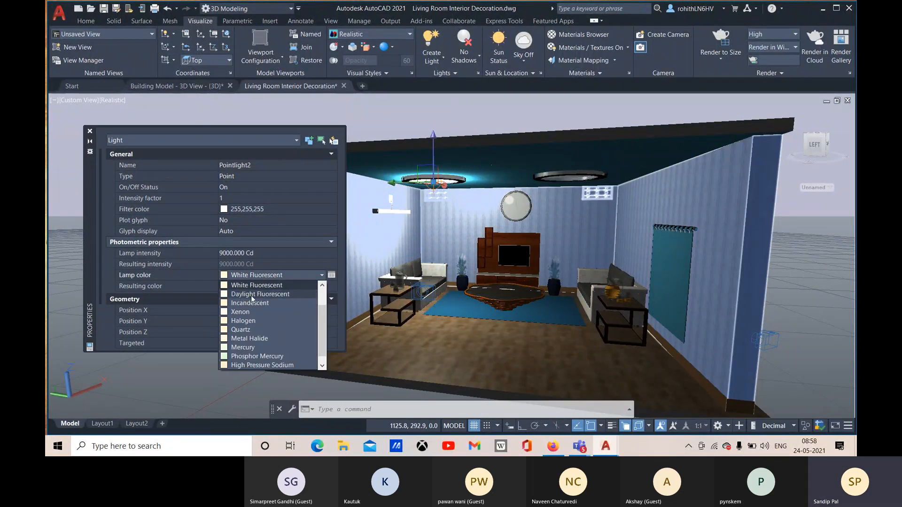
pyautogui.scroll(1, 254, 302)
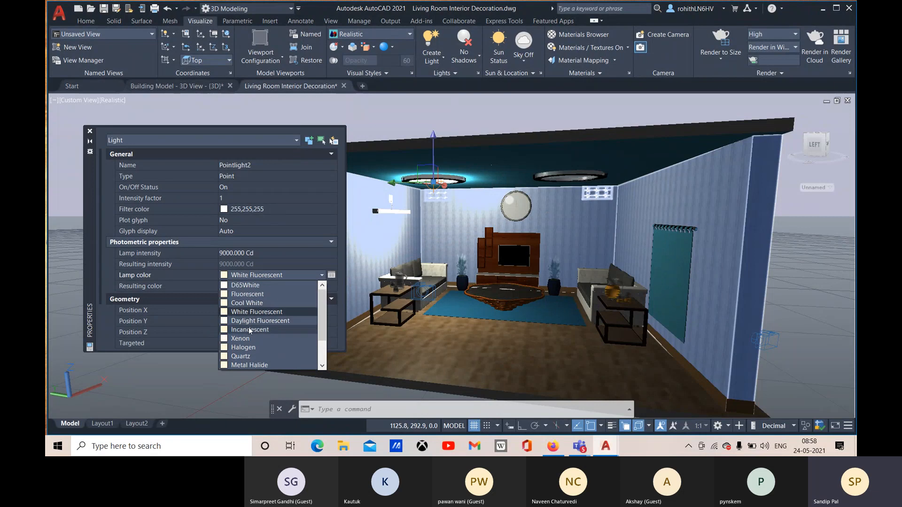
pyautogui.click(252, 321)
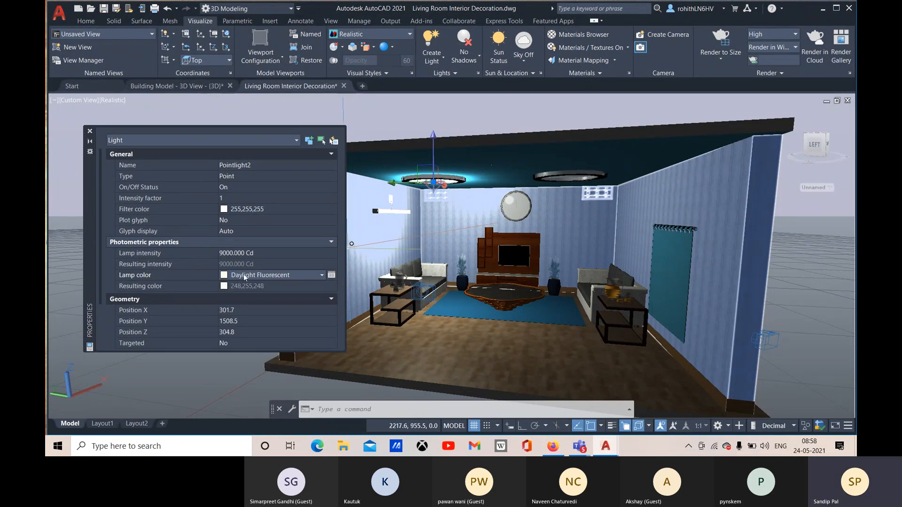
pyautogui.press('Escape')
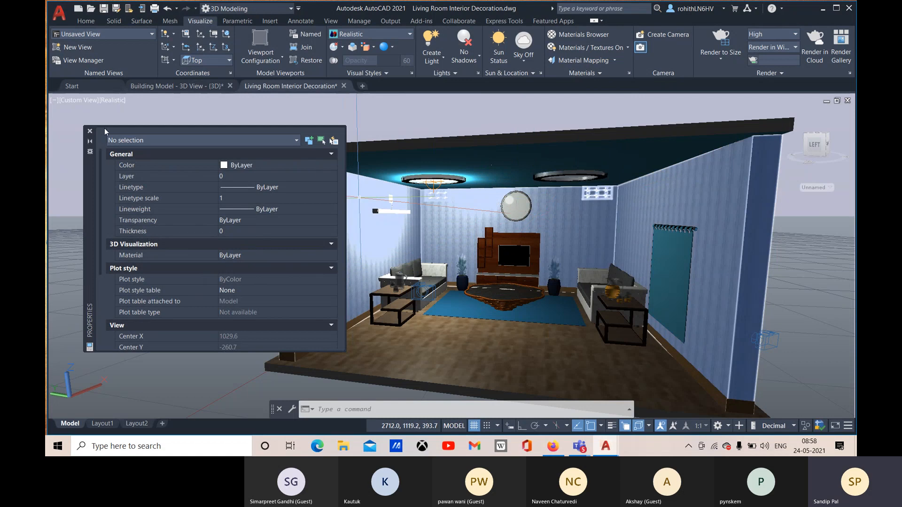
pyautogui.click(90, 131)
# Step: Create a weblight with its source at the right ceiling lamp and its target at the centre of the coffee table
pyautogui.click(437, 59)
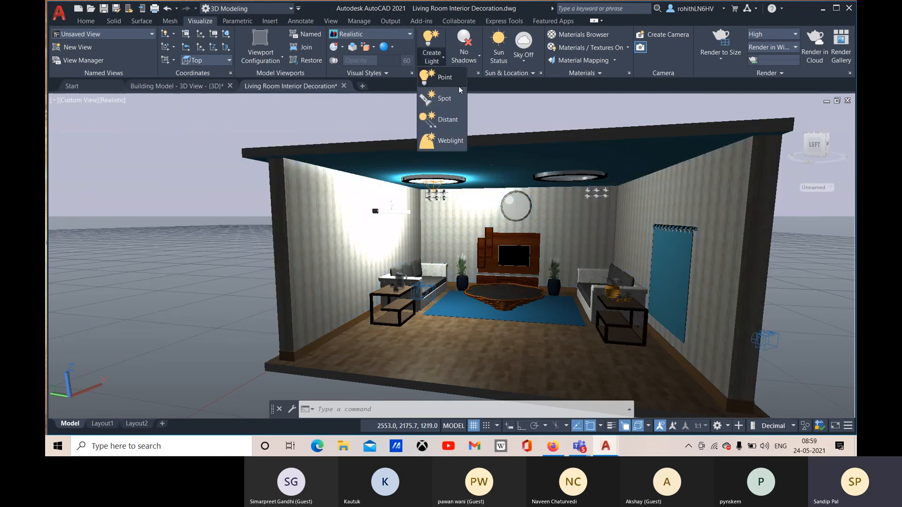
pyautogui.click(445, 142)
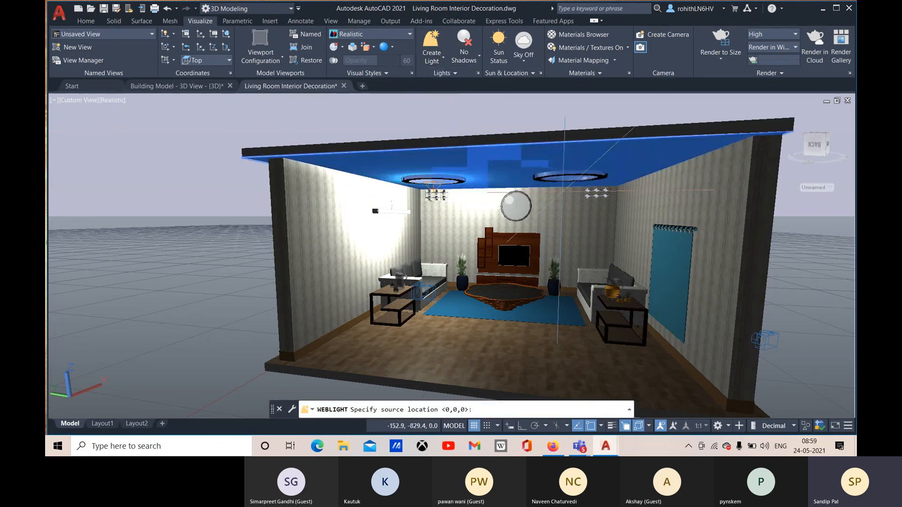
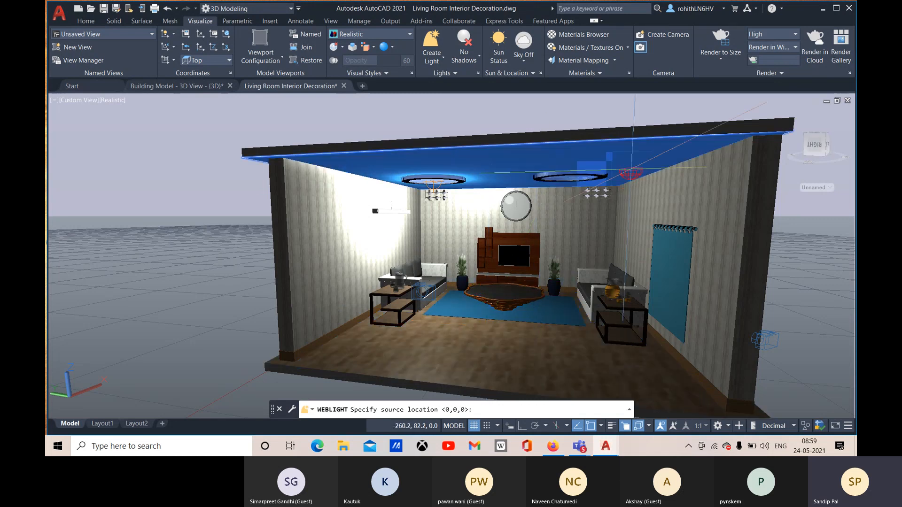
pyautogui.keyDown('shift'); pyautogui.moveTo(606, 192); pyautogui.dragTo(576, 176, button='middle'); pyautogui.keyUp('shift')
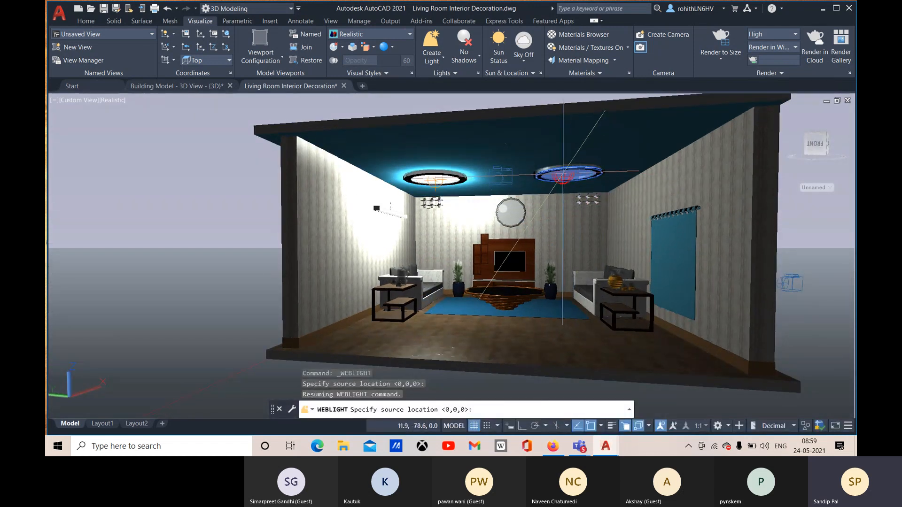
pyautogui.click(568, 176)
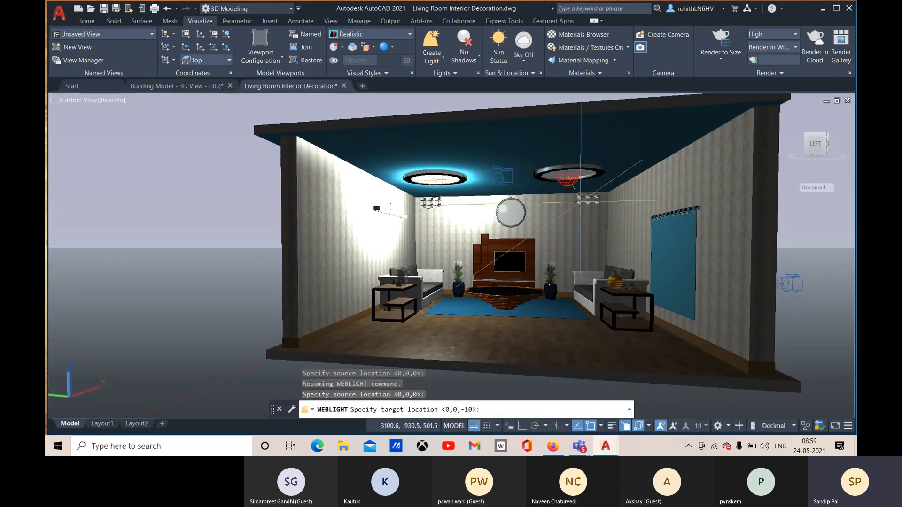
pyautogui.keyDown('shift'); pyautogui.moveTo(552, 245); pyautogui.dragTo(507, 295, button='middle'); pyautogui.keyUp('shift')
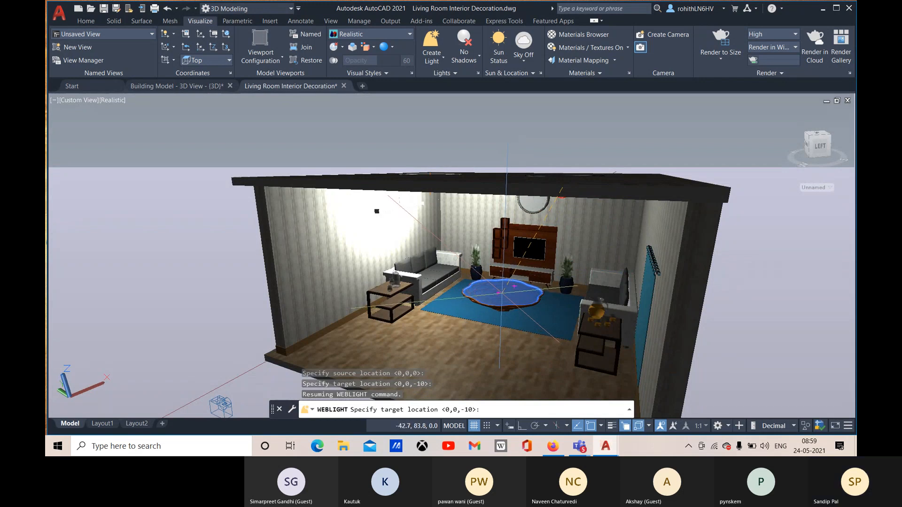
pyautogui.click(502, 292)
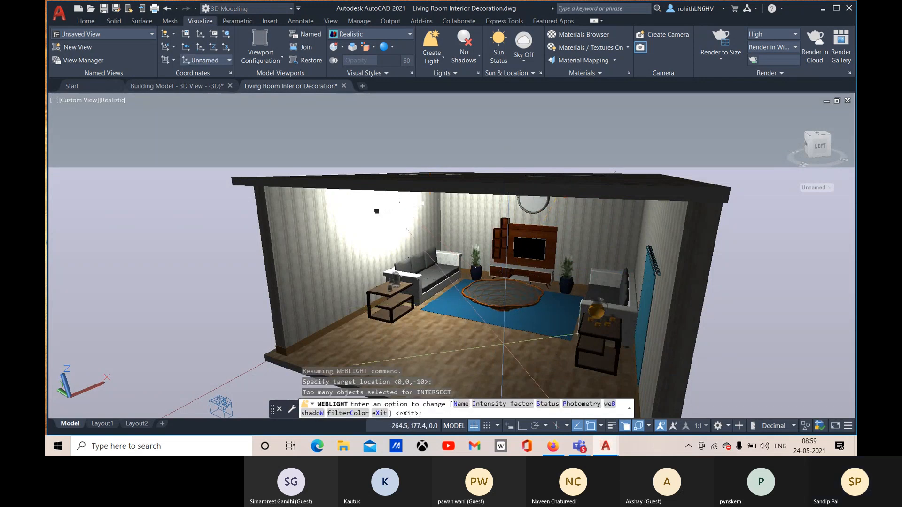
pyautogui.press('Return')
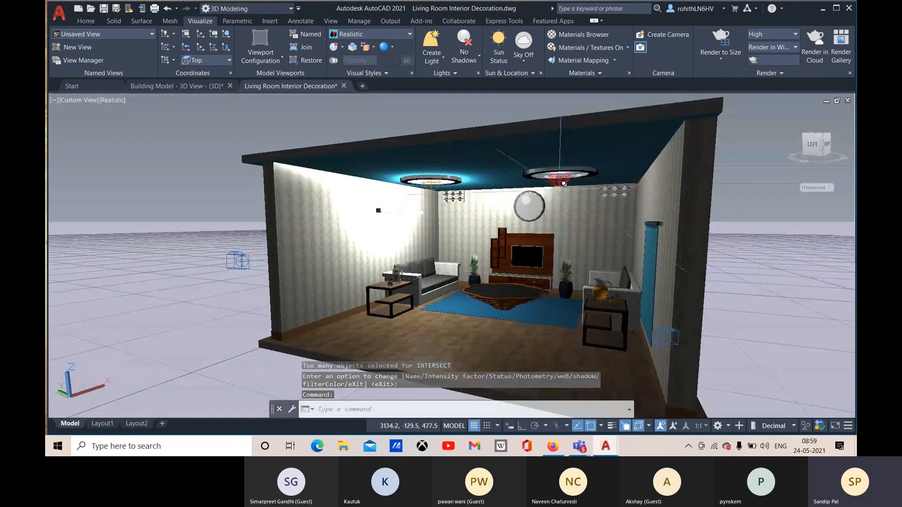
# Step: Select the weblight at the right ceiling lamp and open its properties
pyautogui.click(535, 233)
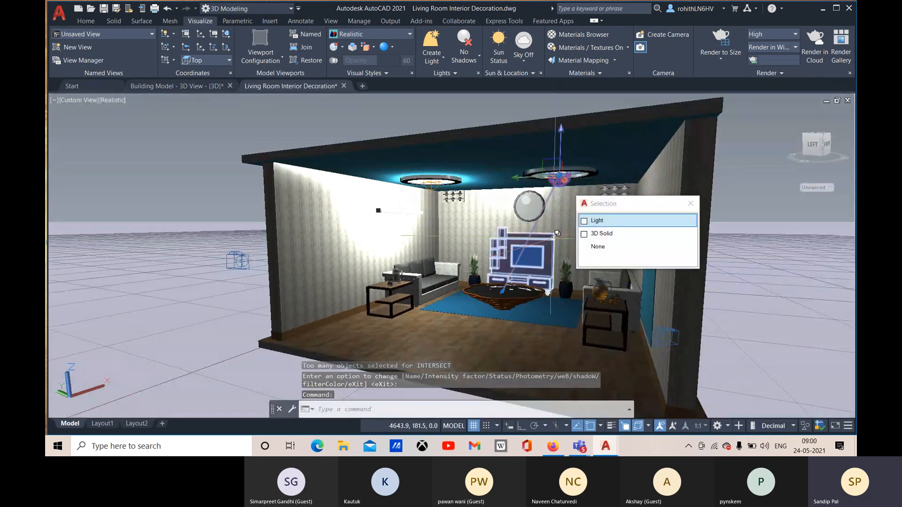
pyautogui.click(598, 221)
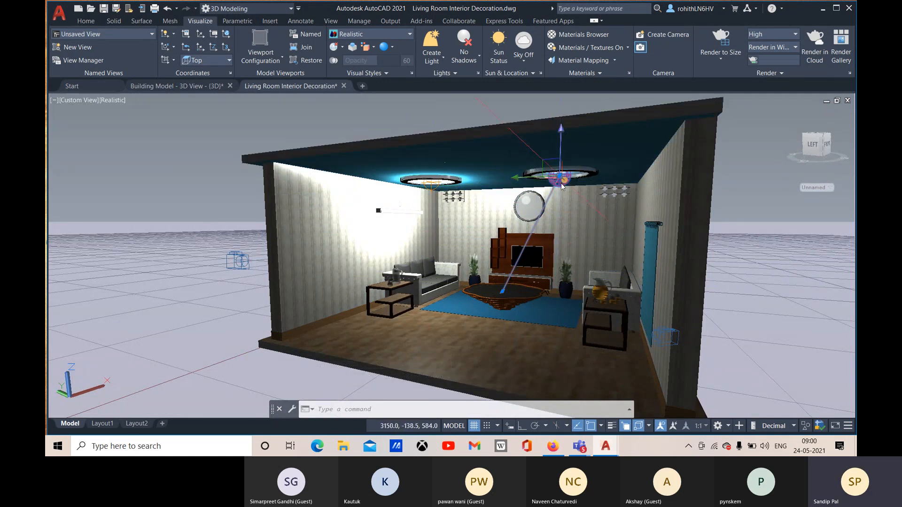
pyautogui.hotkey('ctrl', '1')
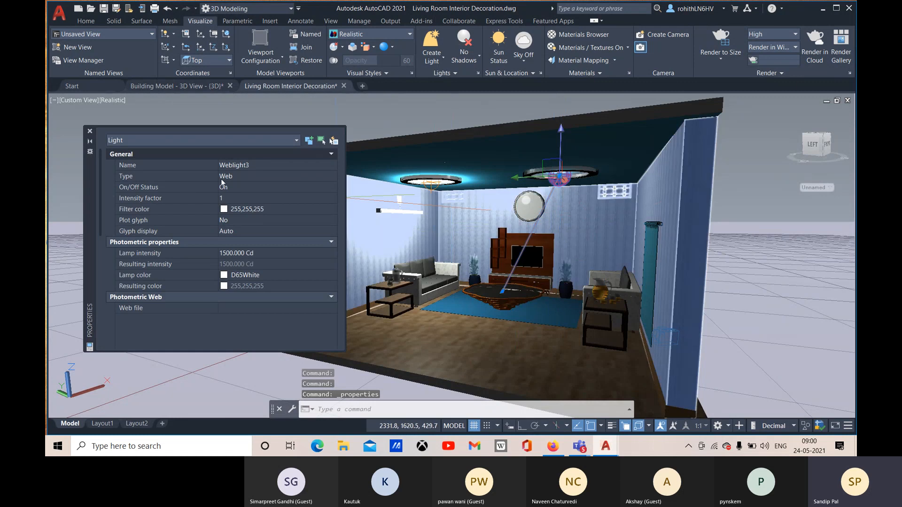
# Step: Try changing the weblight's type to Point and its Targeted setting to No
pyautogui.click(253, 177)
pyautogui.click(266, 176)
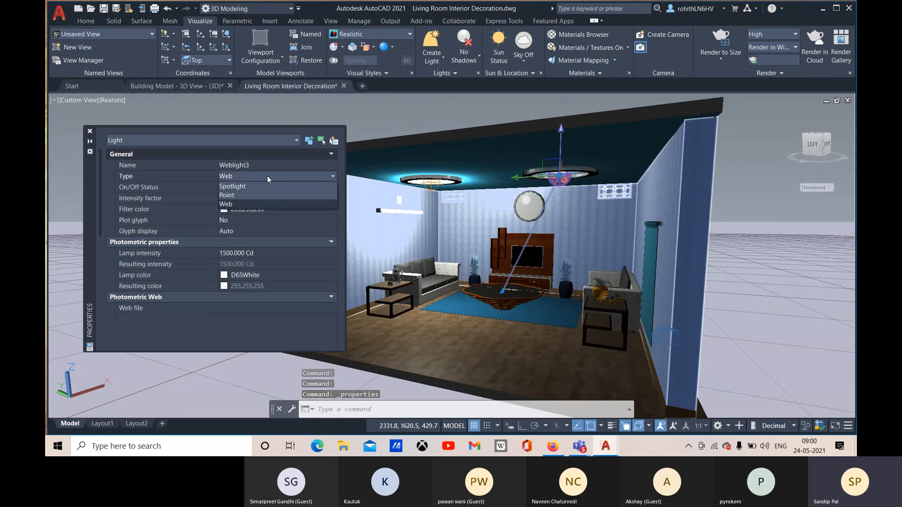
pyautogui.click(244, 196)
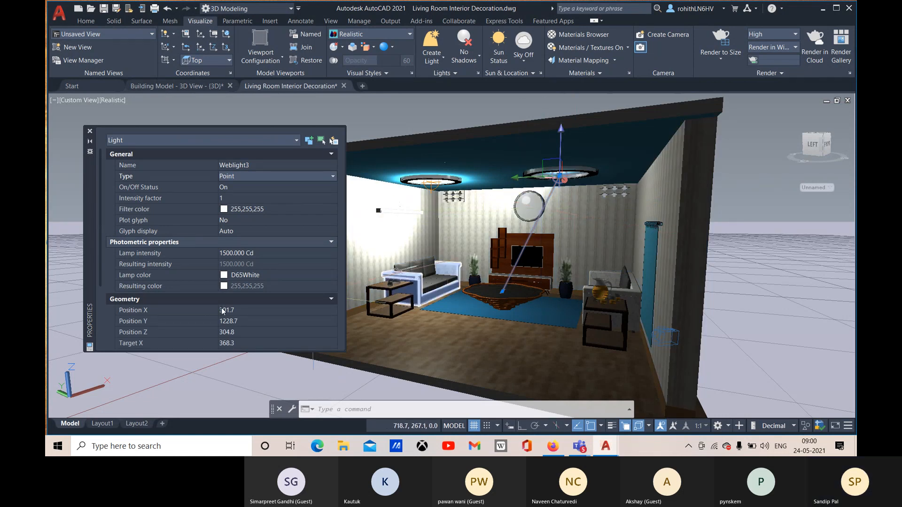
pyautogui.scroll(-3, 222, 309)
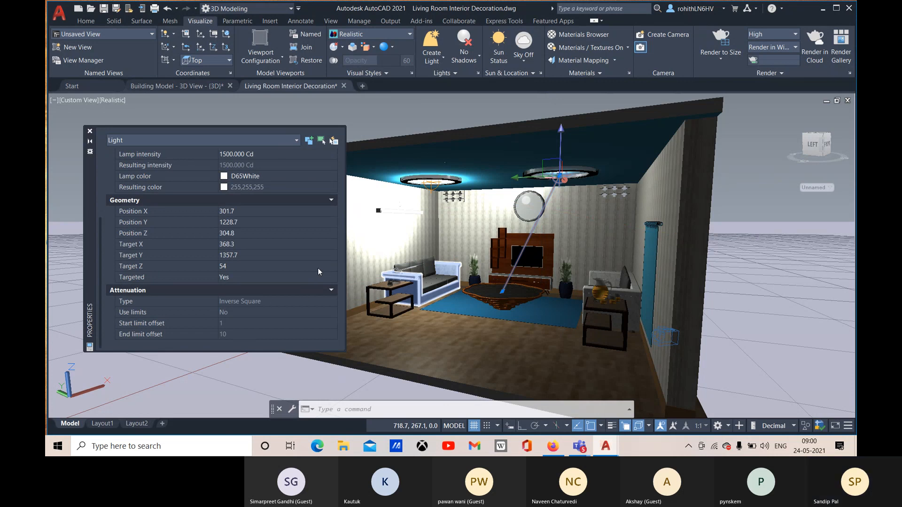
pyautogui.click(261, 281)
pyautogui.click(333, 278)
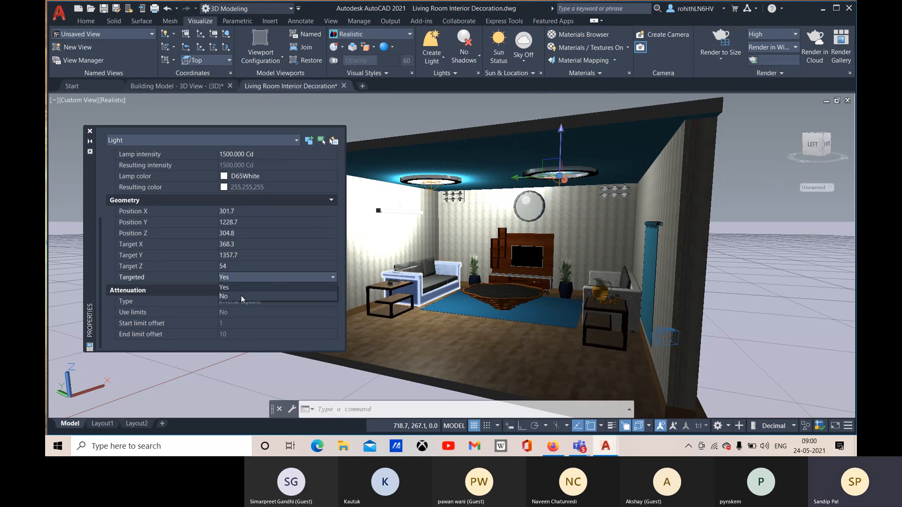
pyautogui.click(240, 297)
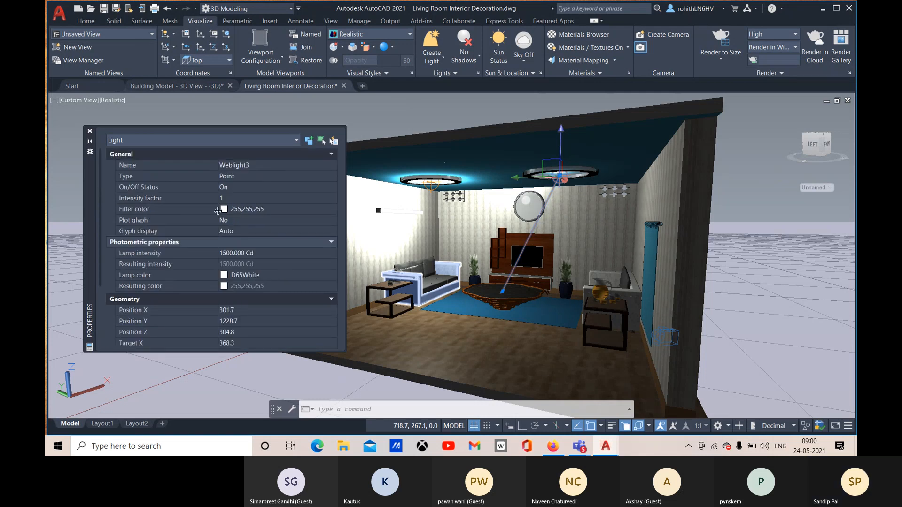
# Step: Change the right lamp light's type back to Web
pyautogui.click(247, 178)
pyautogui.click(245, 177)
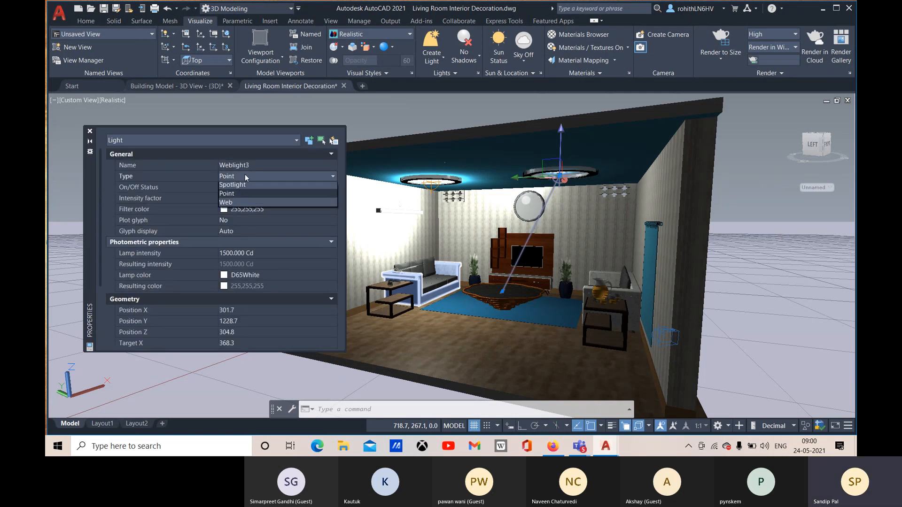
pyautogui.click(230, 205)
pyautogui.click(238, 206)
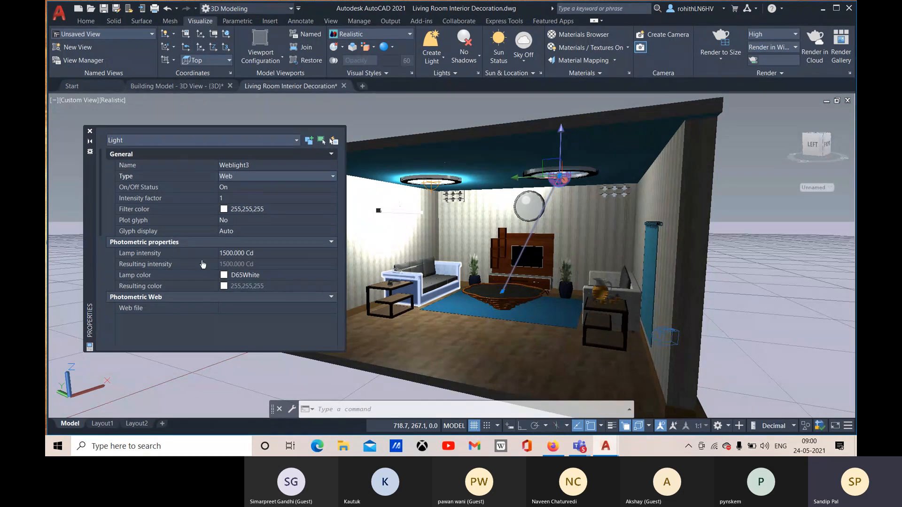
# Step: Set the weblight's lamp intensity to 900 Cd and its lamp color to Daylight Fluorescent
pyautogui.click(226, 253)
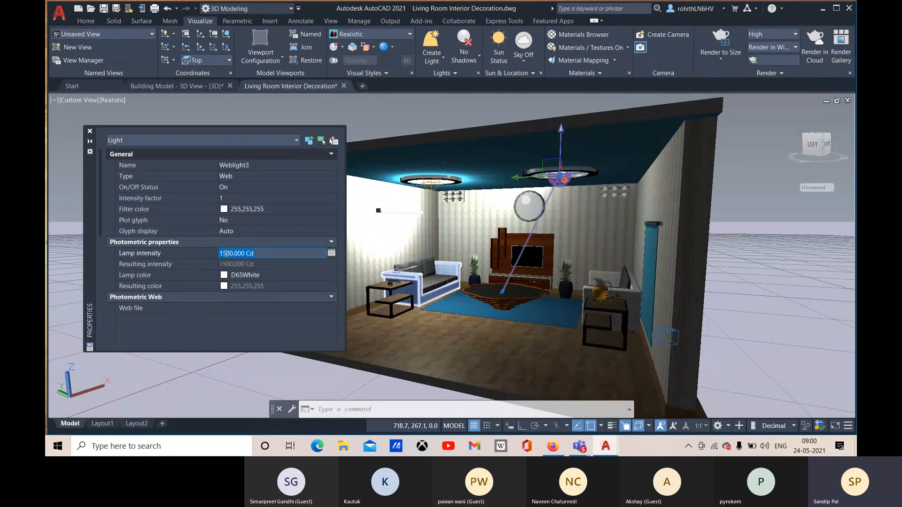
pyautogui.write('9')
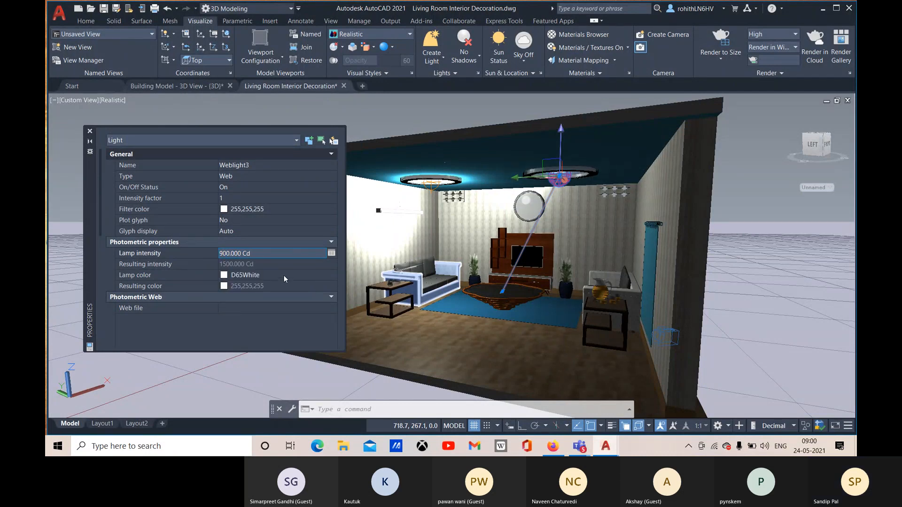
pyautogui.click(254, 275)
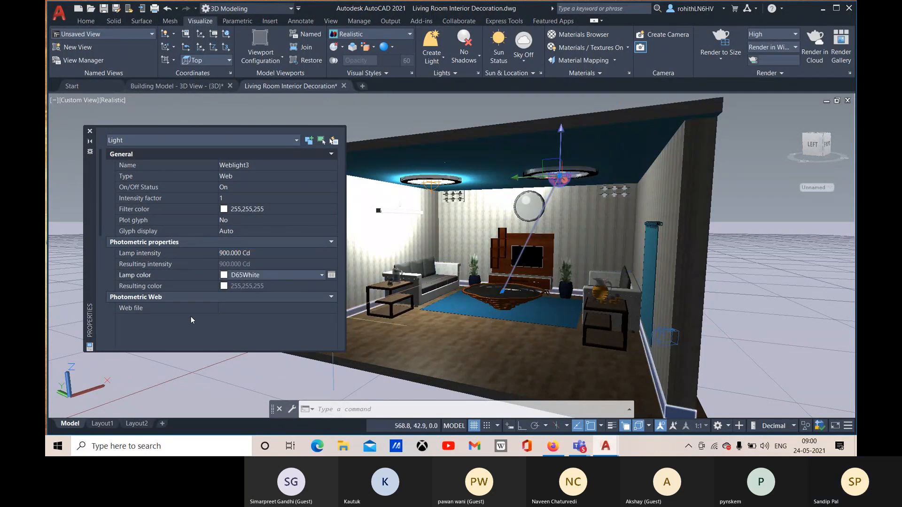
pyautogui.click(262, 231)
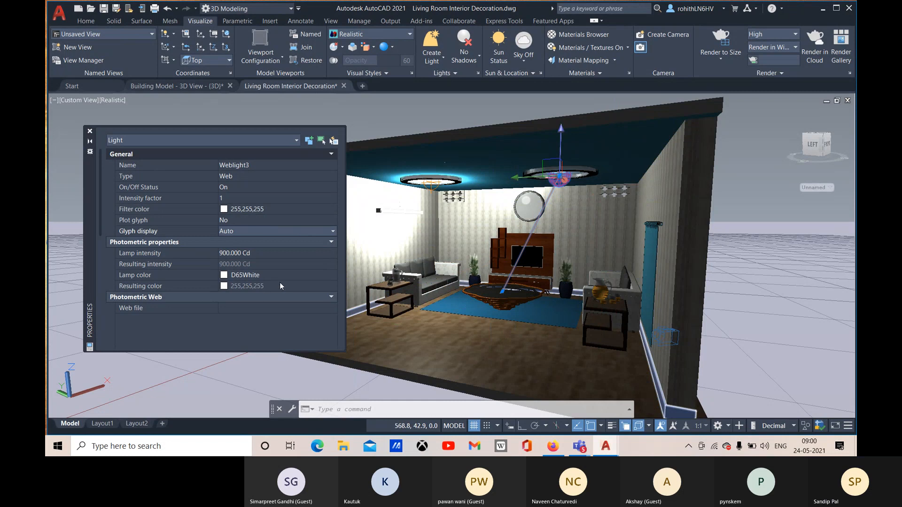
pyautogui.click(297, 275)
pyautogui.click(297, 274)
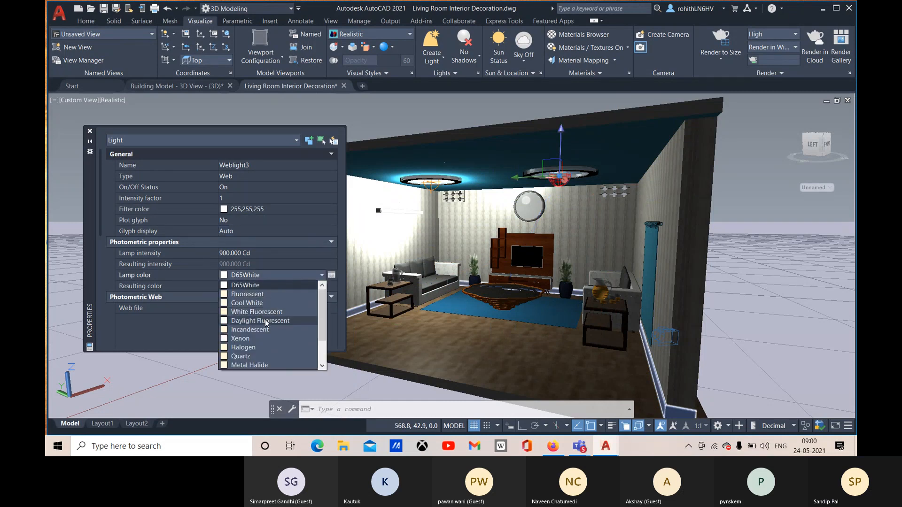
pyautogui.click(253, 322)
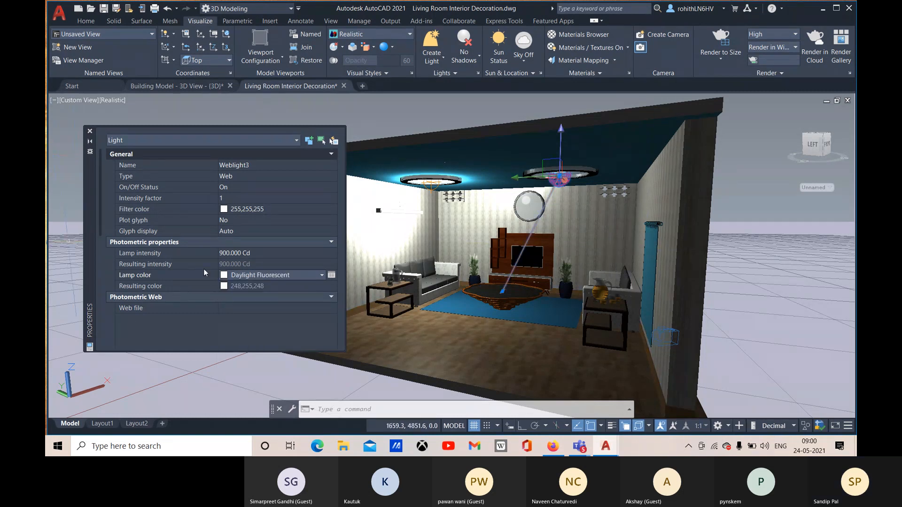
pyautogui.click(313, 209)
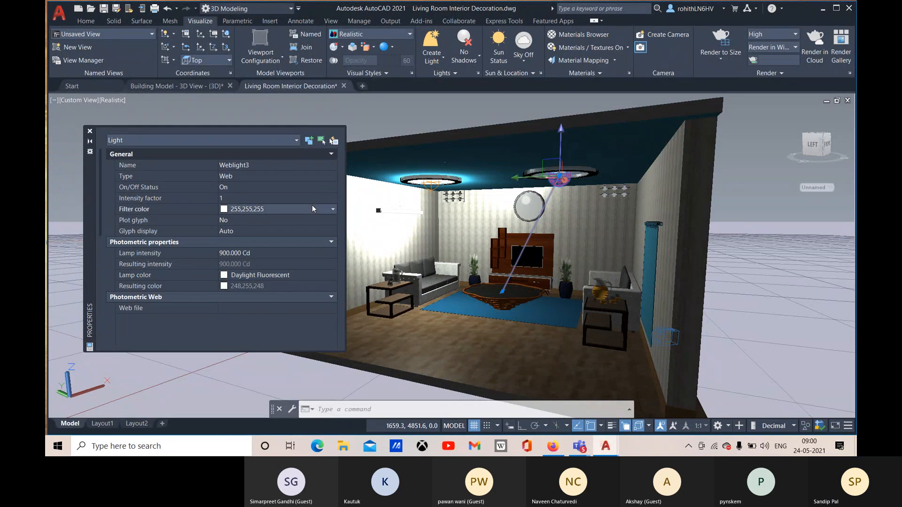
pyautogui.click(283, 221)
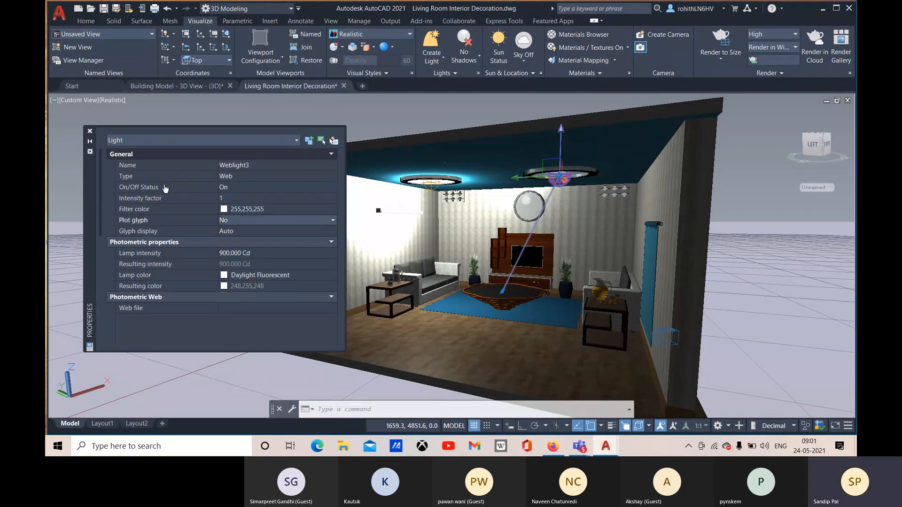
pyautogui.click(249, 188)
pyautogui.click(258, 189)
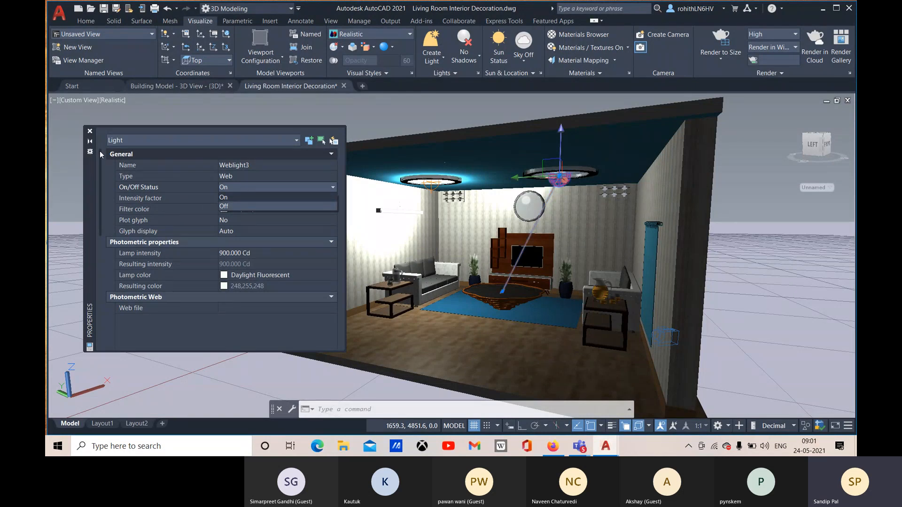
pyautogui.press('Escape')
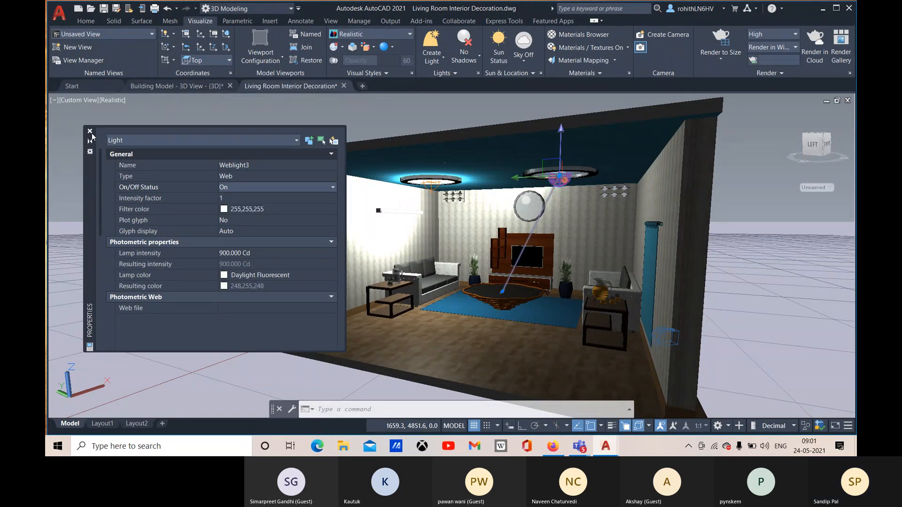
# Step: Close the weblight's properties and deselect the light
pyautogui.click(91, 132)
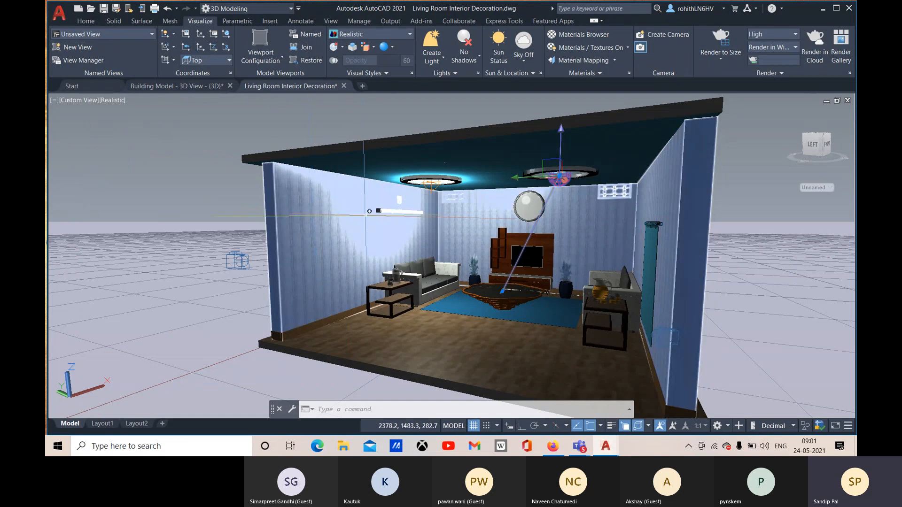
pyautogui.press('Escape')
pyautogui.press('Escape')
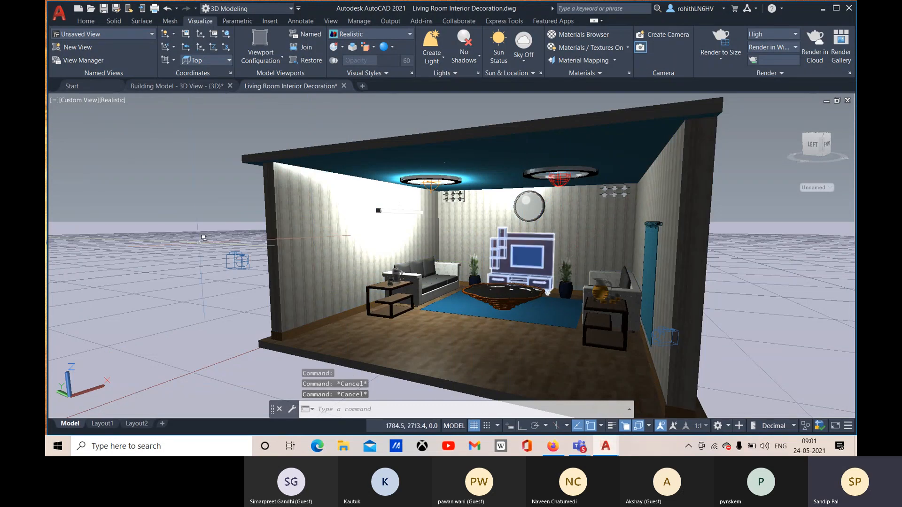
# Step: Set the left ceiling lamp's point light status to Off and close its properties
pyautogui.click(436, 184)
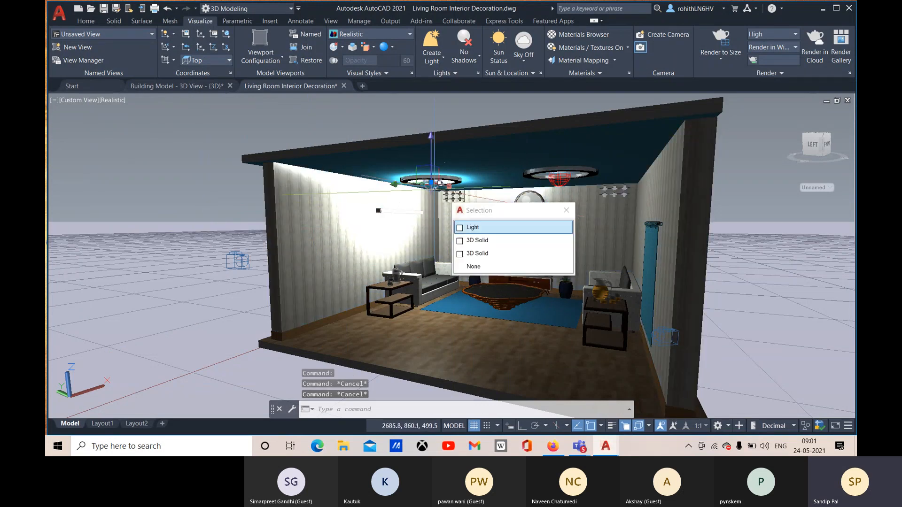
pyautogui.click(473, 228)
pyautogui.click(561, 180)
pyautogui.doubleClick(561, 180)
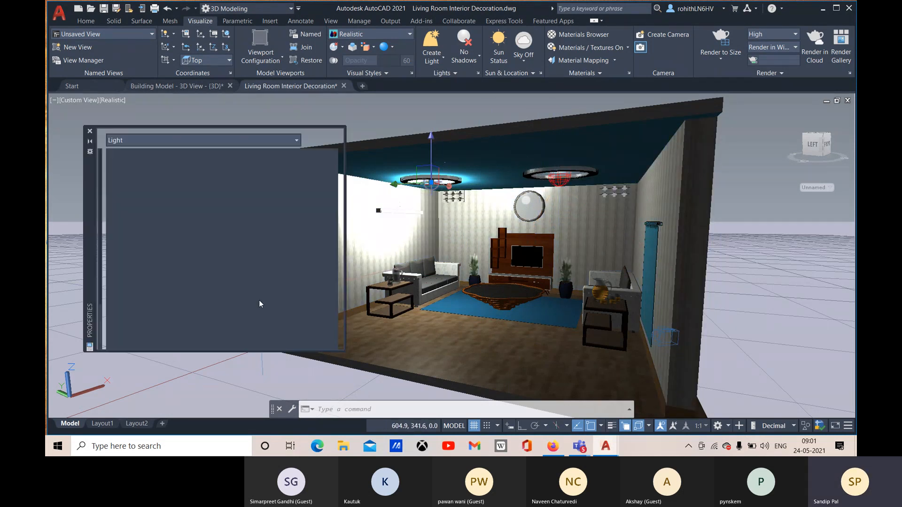
pyautogui.click(238, 188)
pyautogui.click(237, 188)
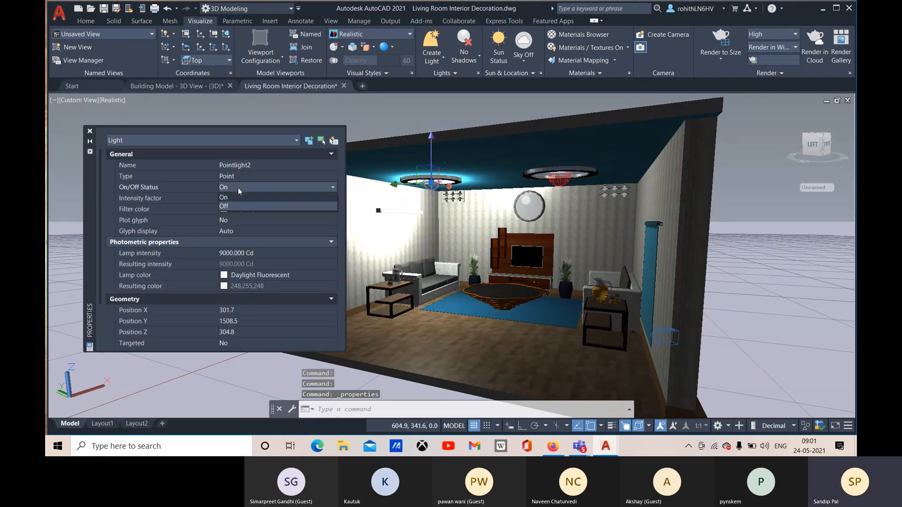
pyautogui.click(231, 205)
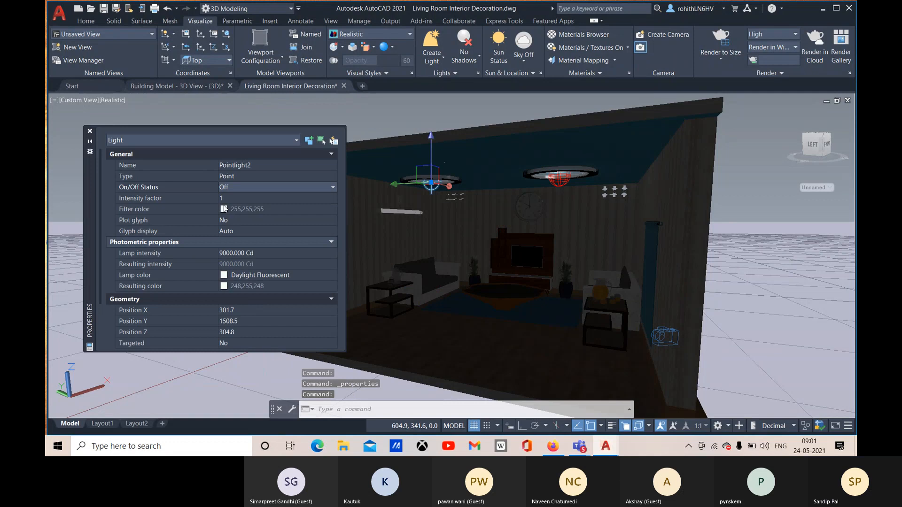
pyautogui.click(90, 131)
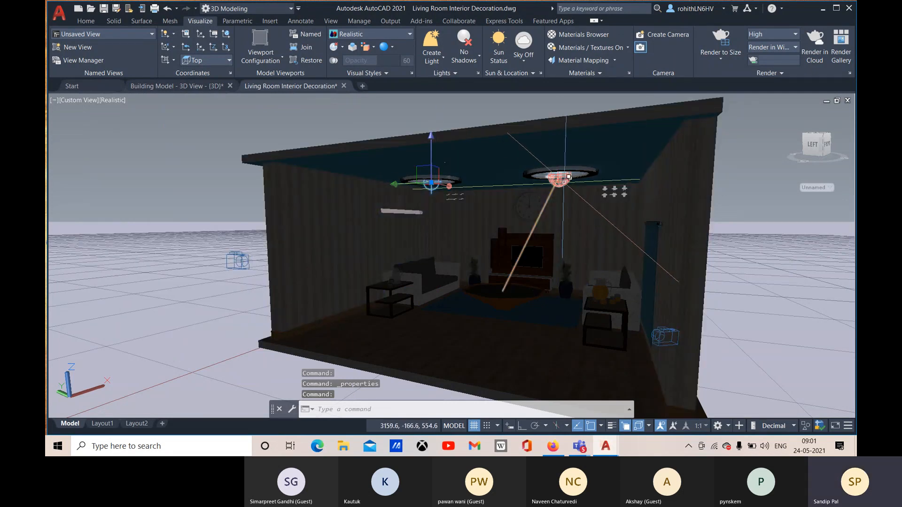
# Step: Open the right ceiling lamp weblight's properties and set its lamp intensity to 9000 Cd
pyautogui.click(577, 201)
pyautogui.click(615, 222)
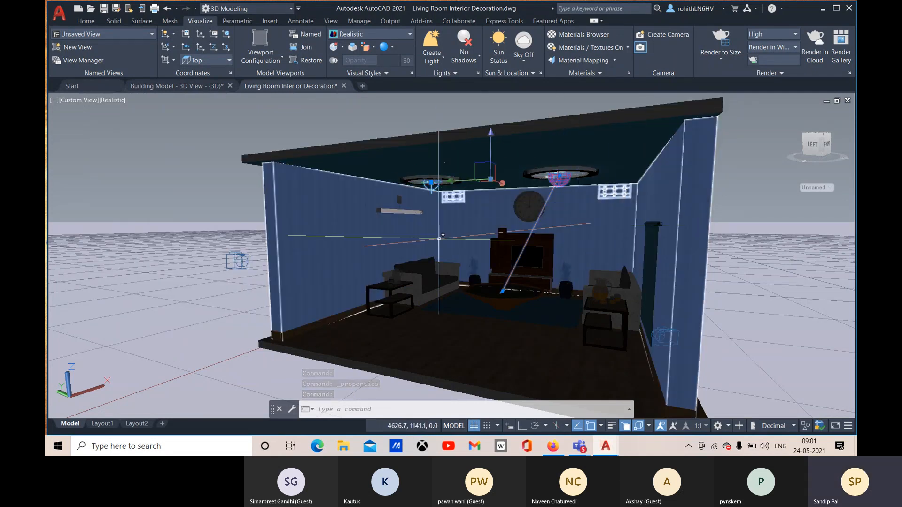
pyautogui.hotkey('ctrl', '1')
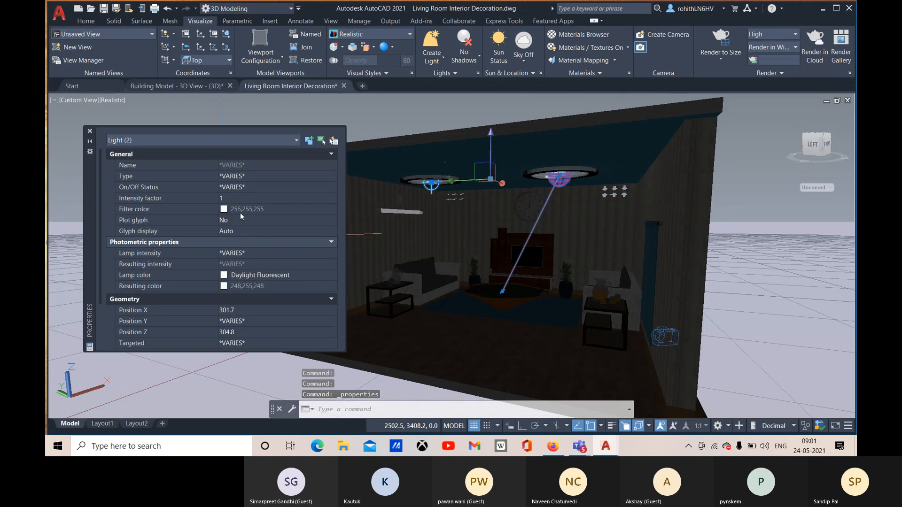
pyautogui.press('Escape')
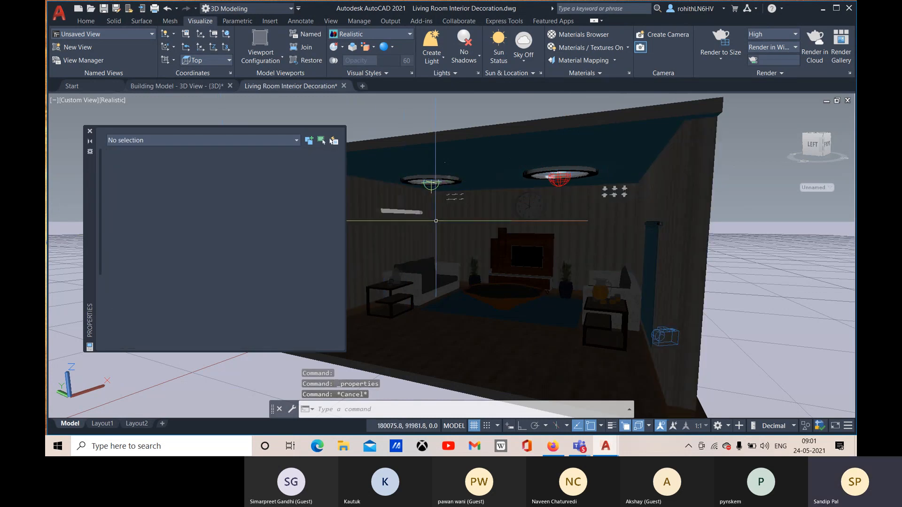
pyautogui.click(558, 178)
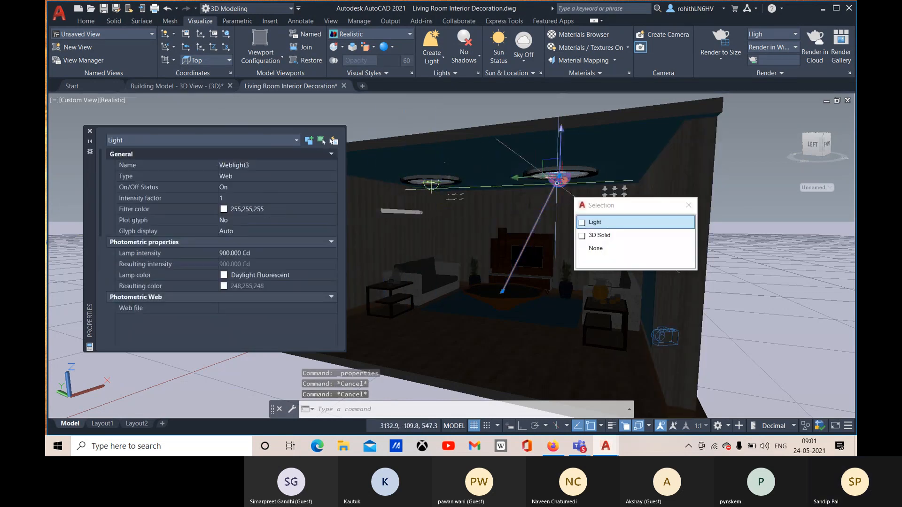
pyautogui.click(617, 224)
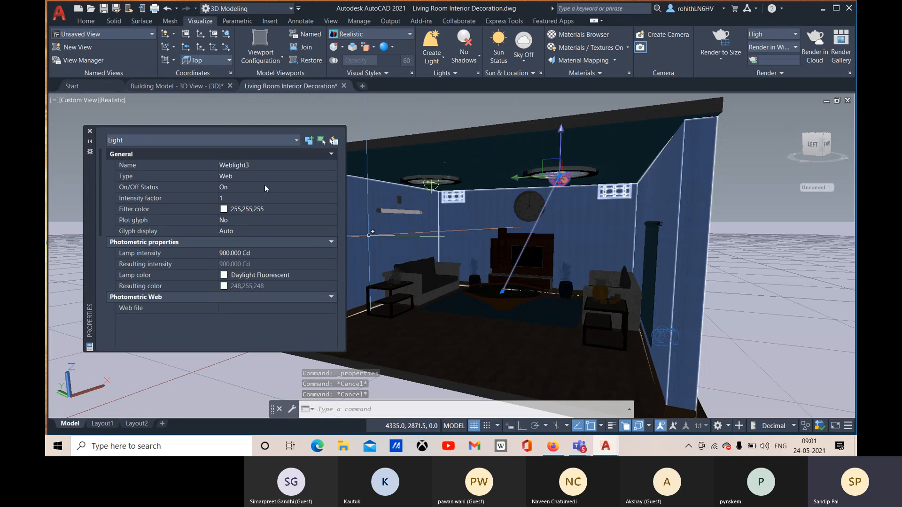
pyautogui.click(229, 253)
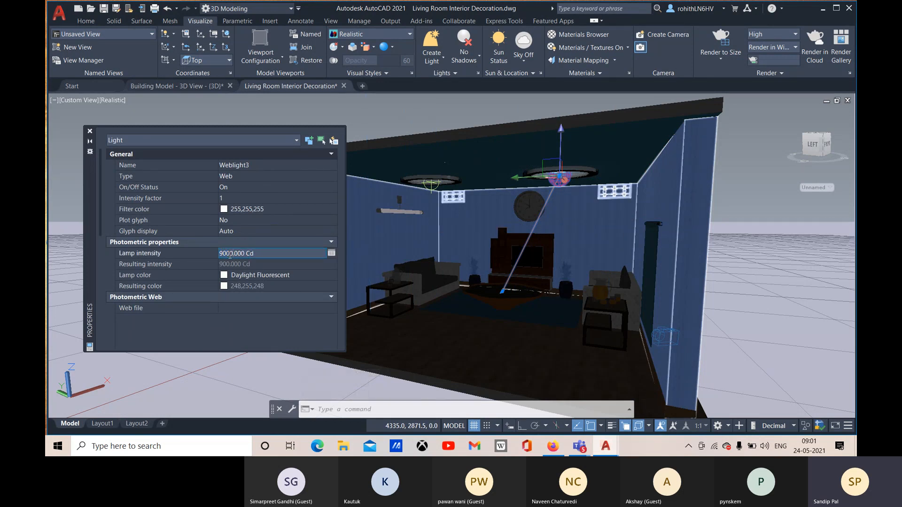
pyautogui.press('Return')
# Step: Set the right ceiling weblight's status to Off, close its properties and clear the selection
pyautogui.click(249, 186)
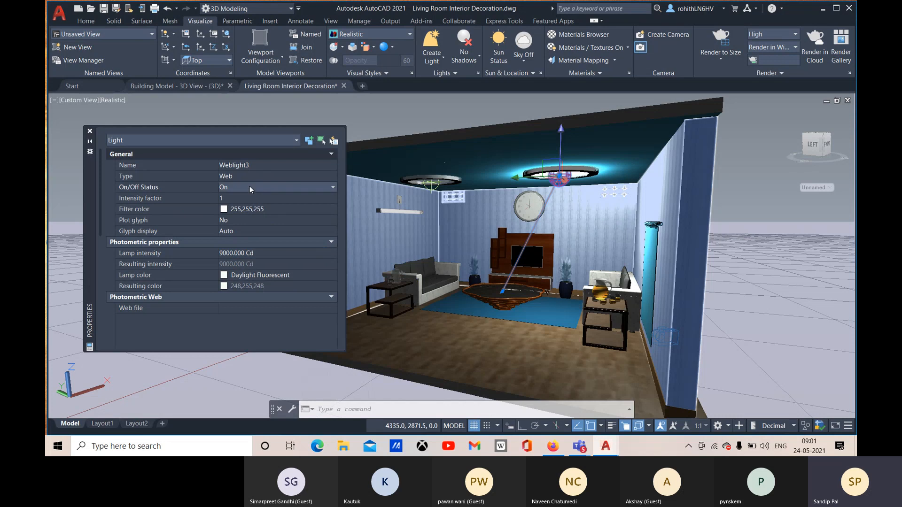
pyautogui.click(235, 207)
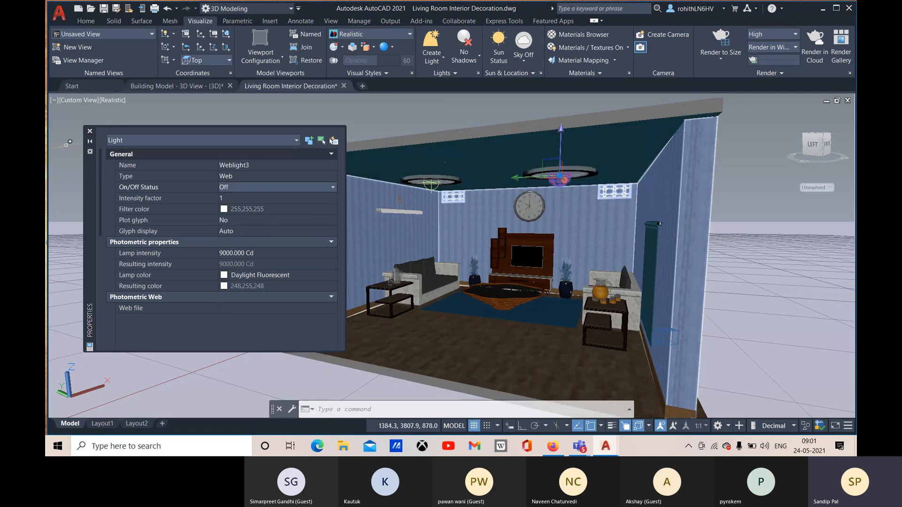
pyautogui.click(90, 131)
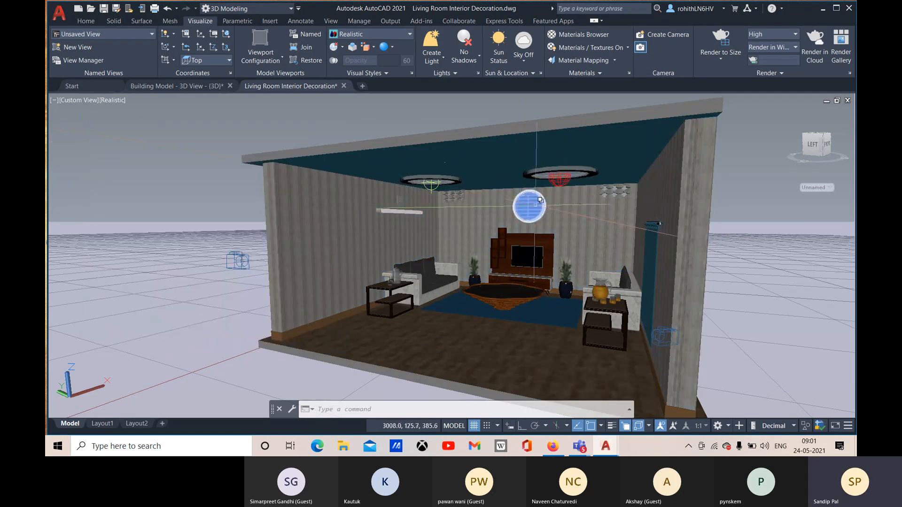
pyautogui.press('Escape')
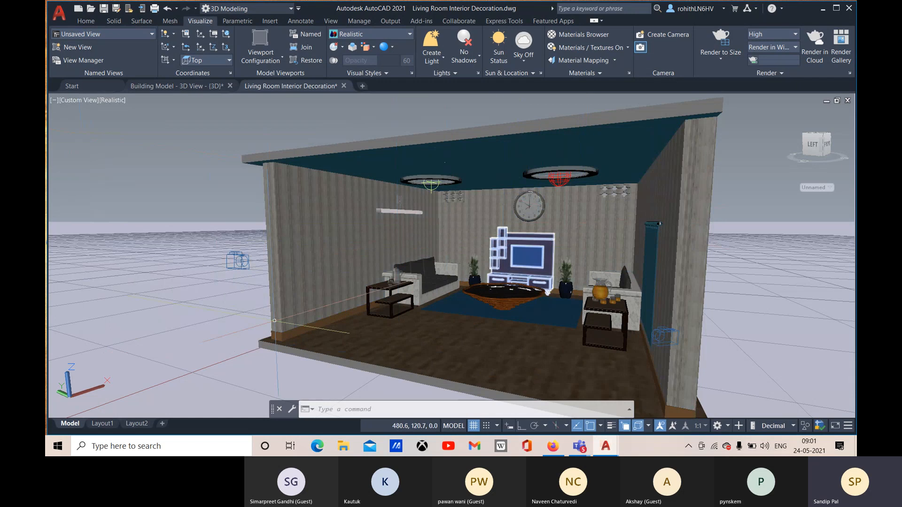
# Step: Start a spotlight and place its source near the ceiling between the two ceiling lamps
pyautogui.keyDown('shift'); pyautogui.moveTo(203, 304); pyautogui.dragTo(232, 305, button='middle'); pyautogui.keyUp('shift')
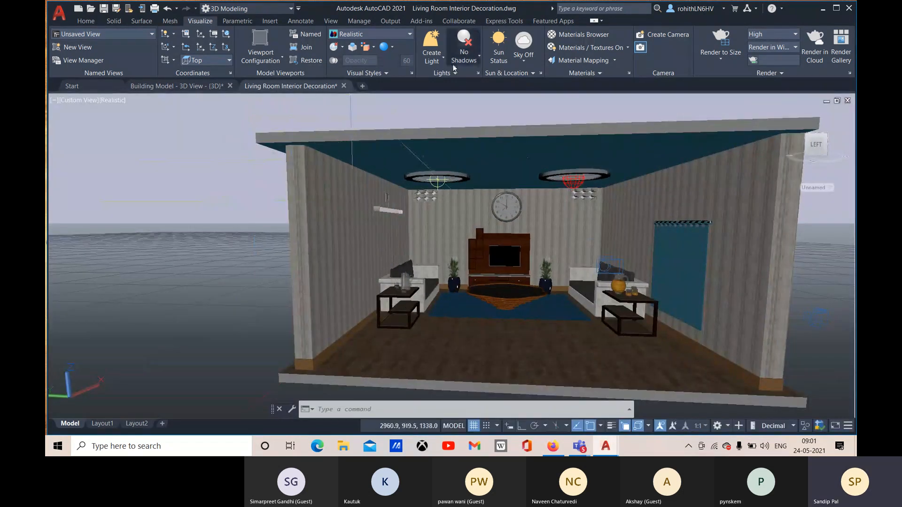
pyautogui.click(431, 55)
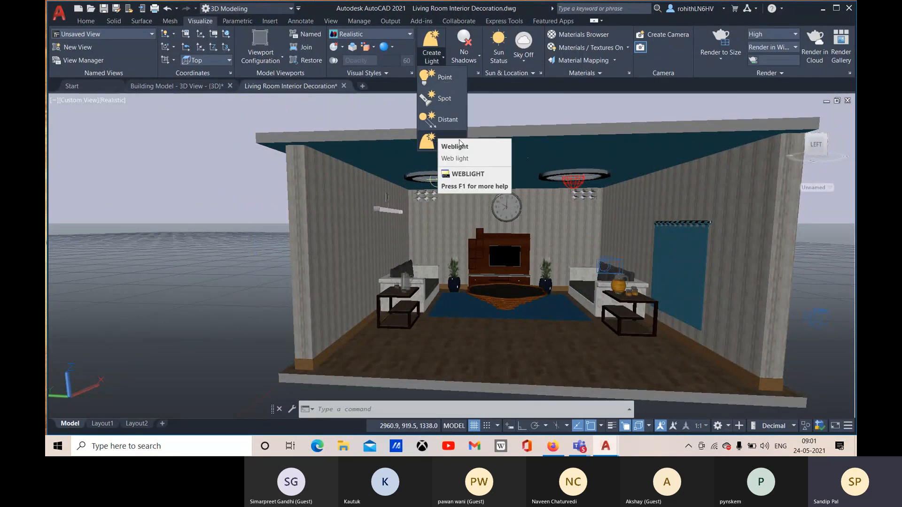
pyautogui.click(443, 99)
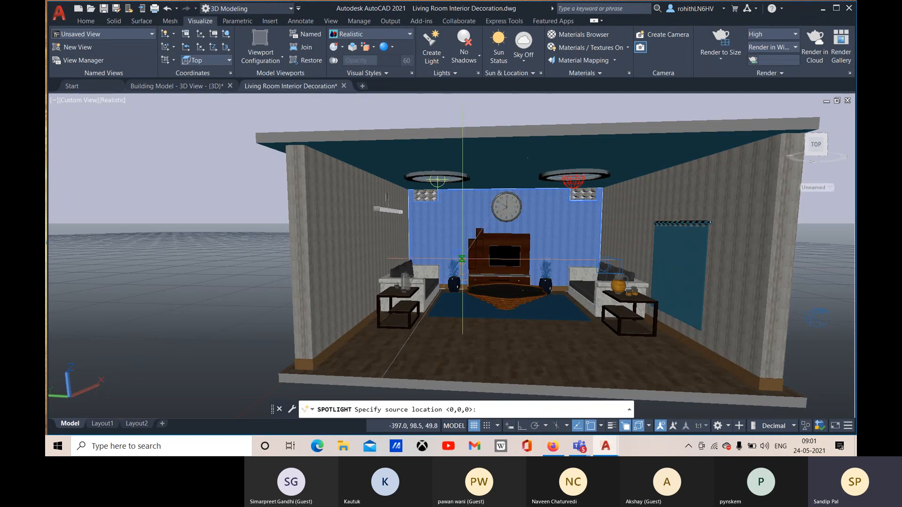
pyautogui.moveTo(464, 282)
pyautogui.keyDown('shift'); pyautogui.mouseDown(button='middle')
pyautogui.moveTo(455, 236)
pyautogui.moveTo(469, 282)
pyautogui.mouseUp(button='middle'); pyautogui.keyUp('shift')
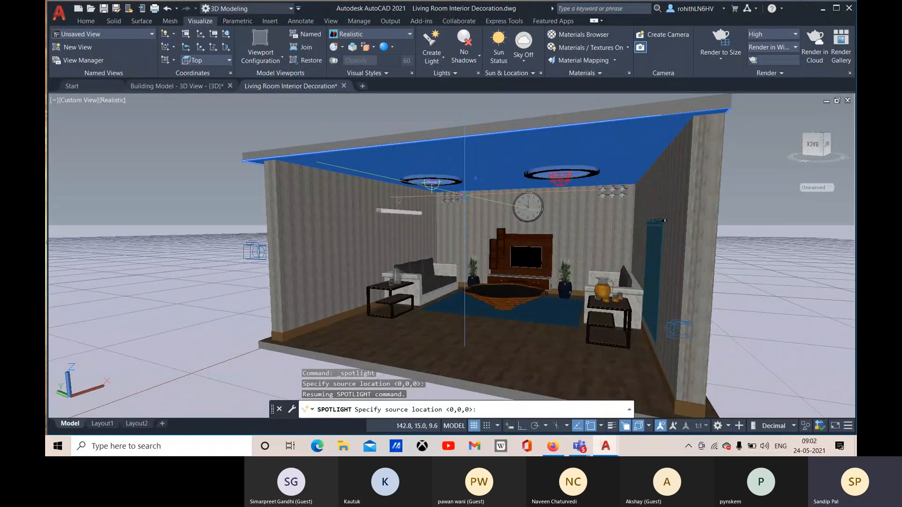
pyautogui.keyDown('shift'); pyautogui.moveTo(465, 198); pyautogui.dragTo(521, 256, button='middle'); pyautogui.keyUp('shift')
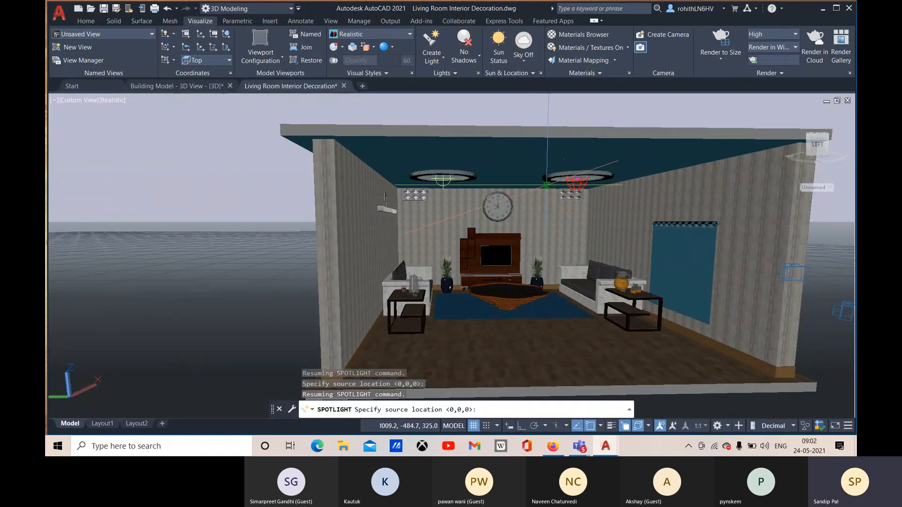
pyautogui.keyDown('shift'); pyautogui.moveTo(547, 185); pyautogui.dragTo(559, 188, button='middle'); pyautogui.keyUp('shift')
pyautogui.scroll(1, 554, 177)
pyautogui.scroll(-2, 553, 179)
pyautogui.scroll(2, 502, 237)
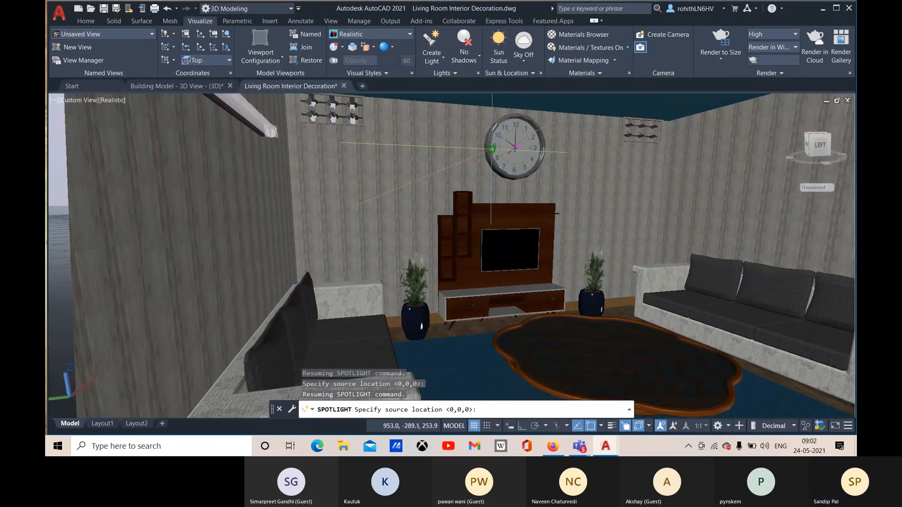
pyautogui.scroll(-5, 515, 148)
pyautogui.keyDown('shift'); pyautogui.moveTo(507, 227); pyautogui.dragTo(489, 215, button='middle'); pyautogui.keyUp('shift')
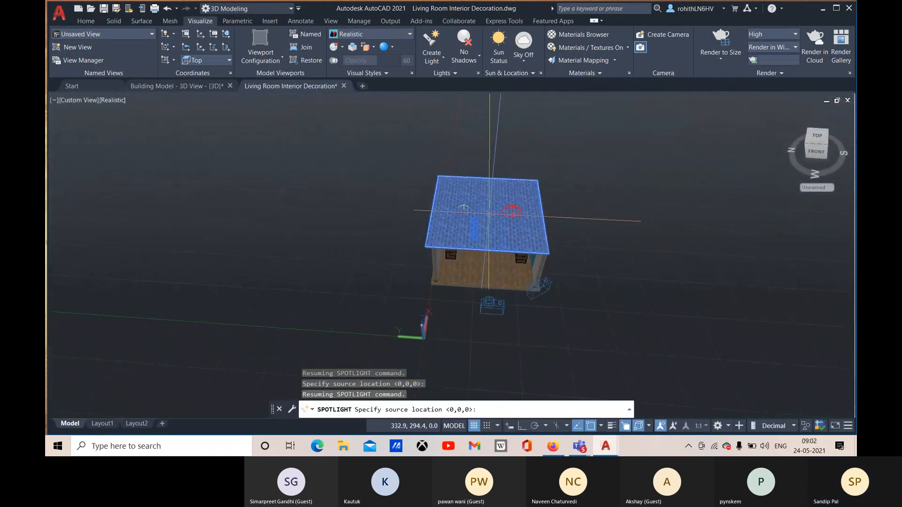
pyautogui.keyDown('shift'); pyautogui.moveTo(491, 214); pyautogui.dragTo(497, 230, button='middle'); pyautogui.keyUp('shift')
pyautogui.scroll(5, 453, 256)
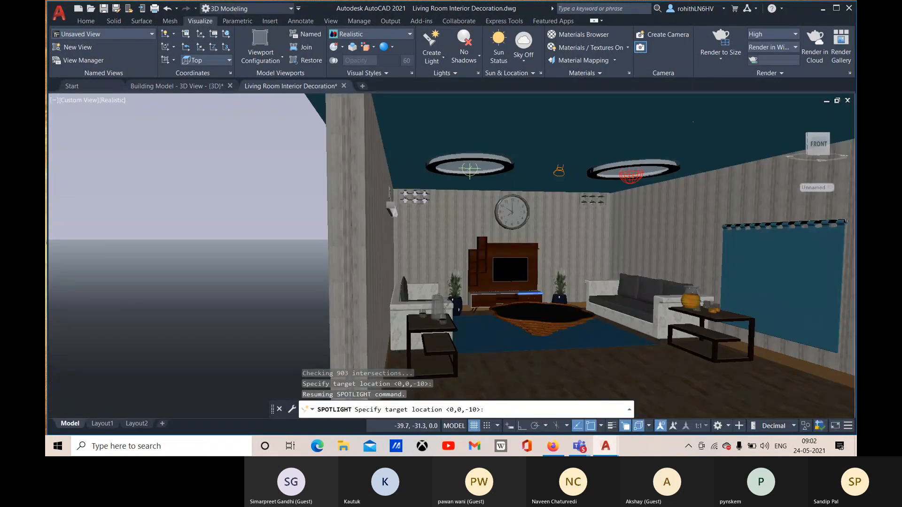
# Step: Place the spotlight's target at the centre table below and finish the light without changing further options
pyautogui.scroll(2, 482, 279)
pyautogui.scroll(-8, 482, 280)
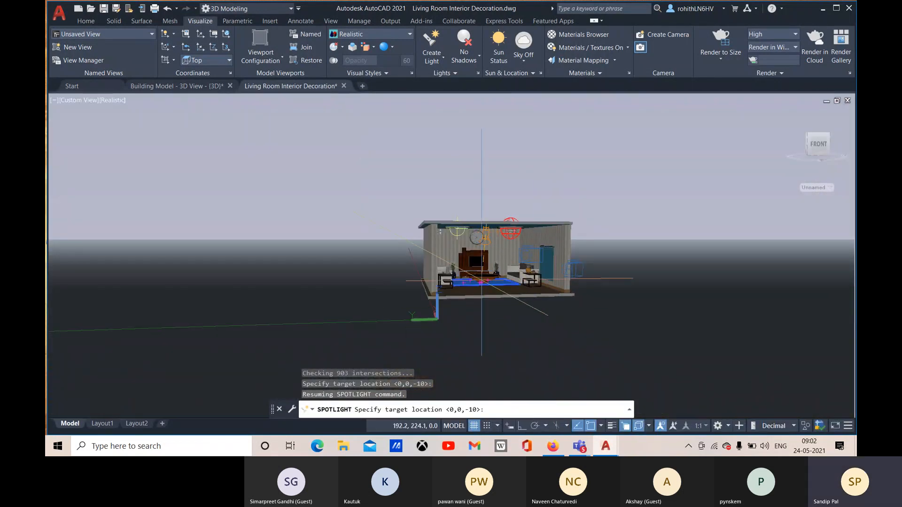
pyautogui.scroll(4, 482, 280)
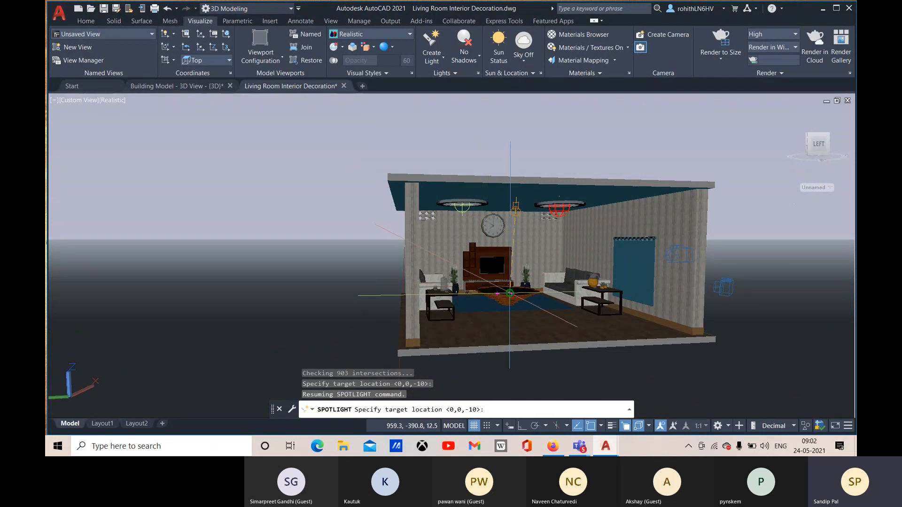
pyautogui.click(509, 293)
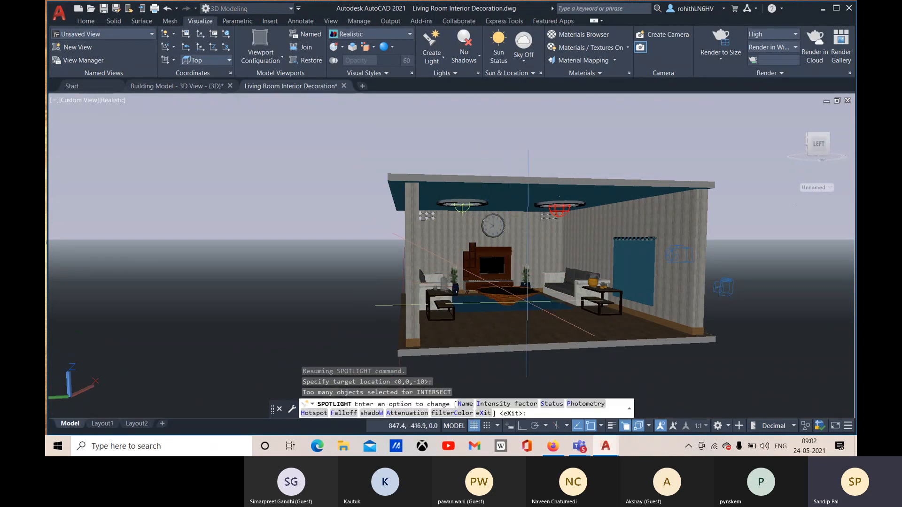
pyautogui.press('Return')
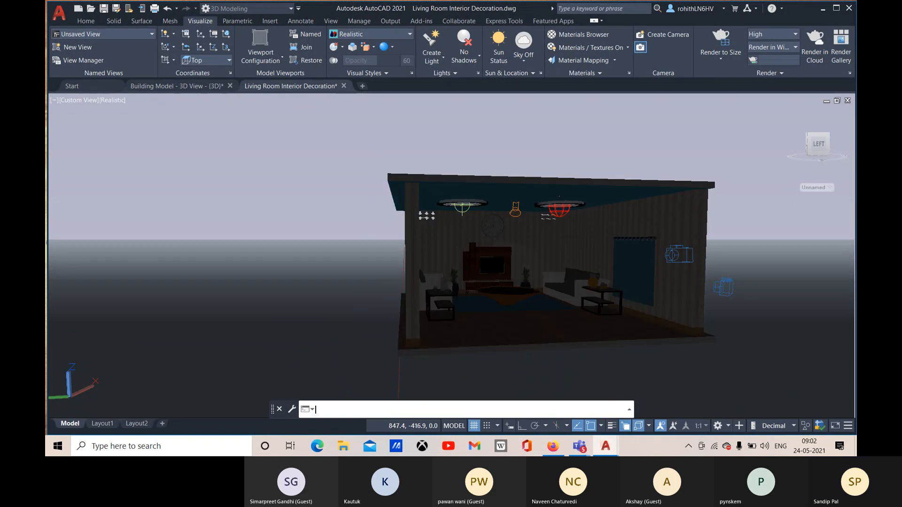
# Step: Select the new spotlight between the ceiling lamps and isolate it from the rest of the model
pyautogui.click(519, 213)
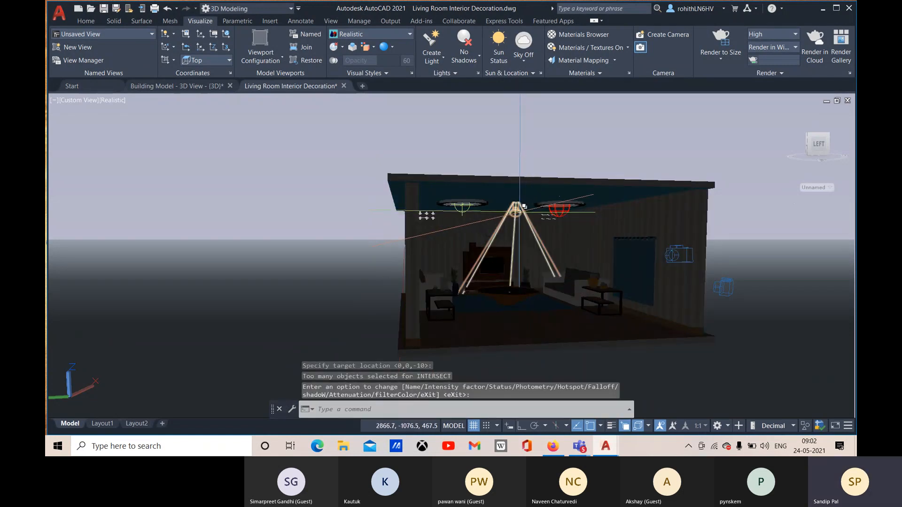
pyautogui.click(559, 253)
pyautogui.keyDown('shift'); pyautogui.moveTo(540, 273); pyautogui.dragTo(513, 217, button='middle'); pyautogui.keyUp('shift')
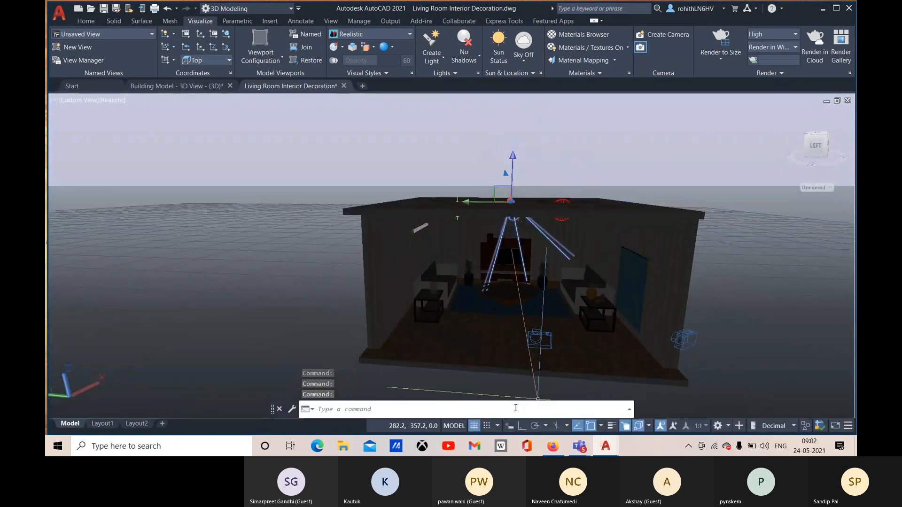
pyautogui.rightClick(608, 153)
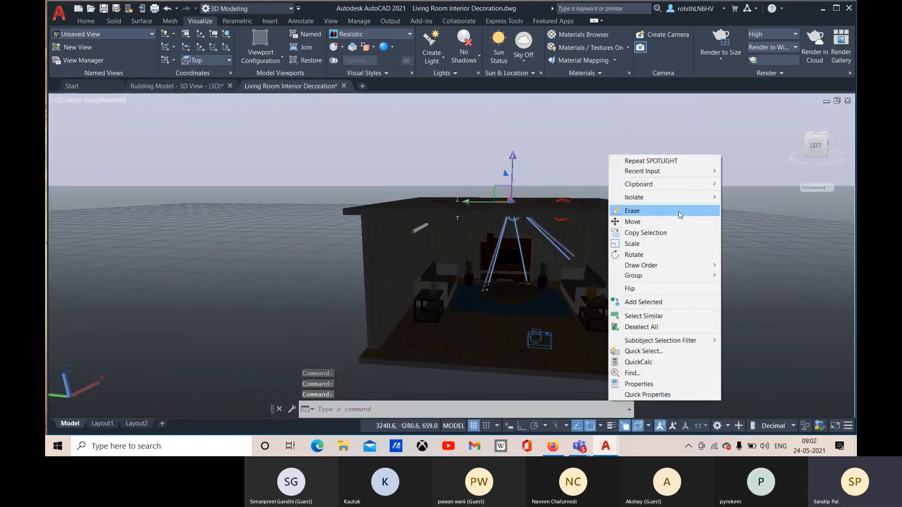
pyautogui.moveTo(645, 203)
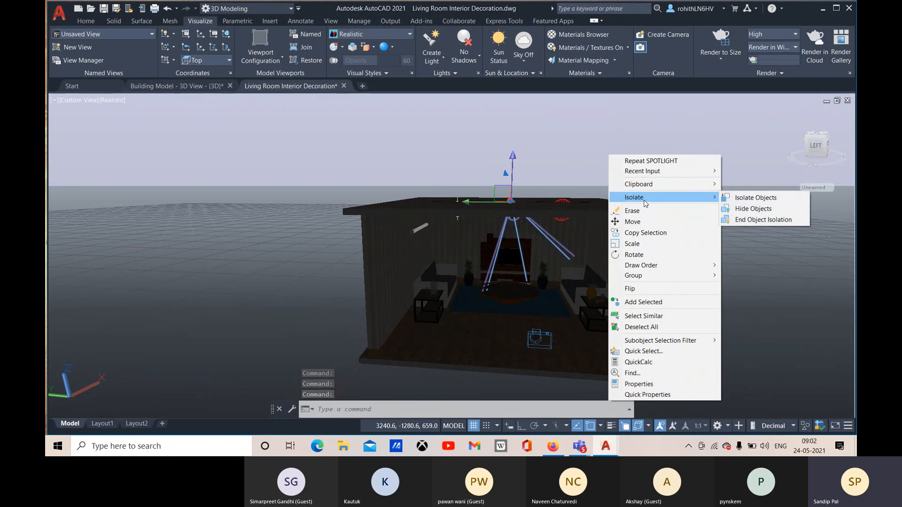
pyautogui.click(756, 198)
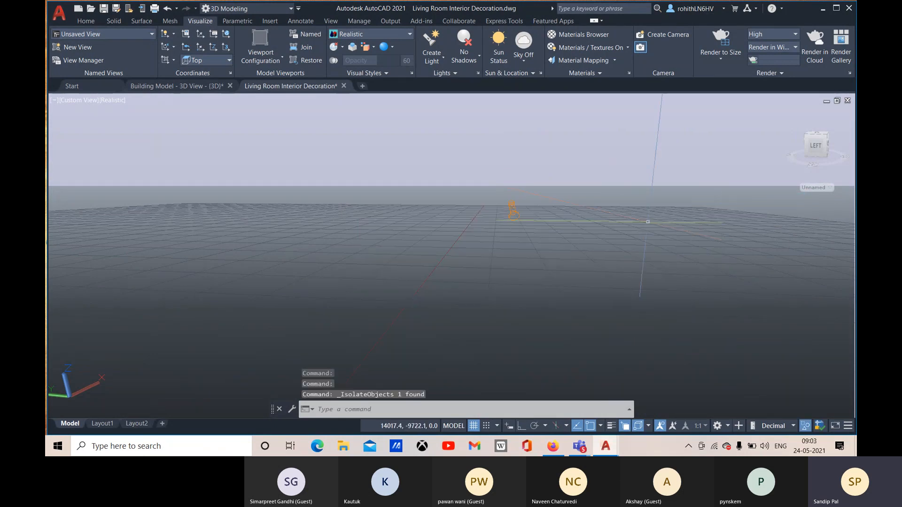
# Step: Stretch the isolated spotlight's target point roughly beneath its source so the light cone points more directly downward
pyautogui.click(513, 208)
pyautogui.keyDown('shift'); pyautogui.moveTo(644, 235); pyautogui.dragTo(623, 275, button='middle'); pyautogui.keyUp('shift')
pyautogui.moveTo(699, 266); pyautogui.dragTo(539, 193, button='middle')
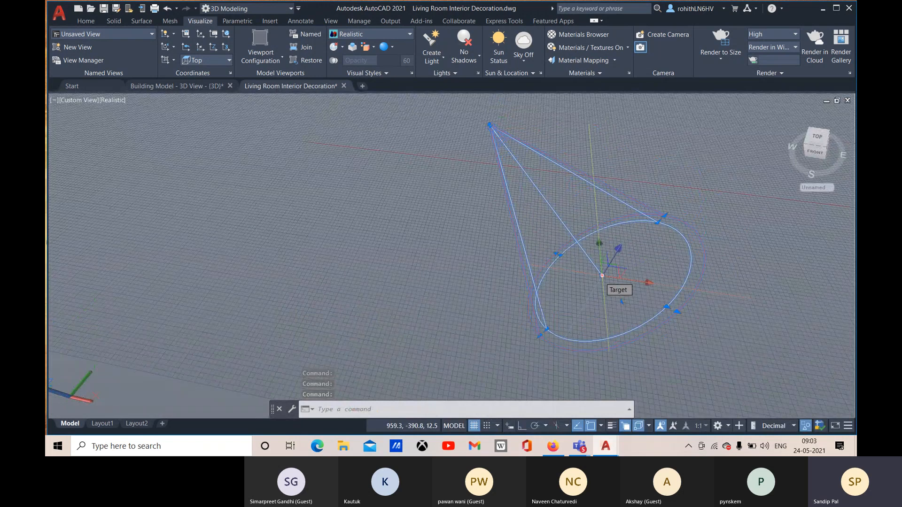
pyautogui.click(601, 275)
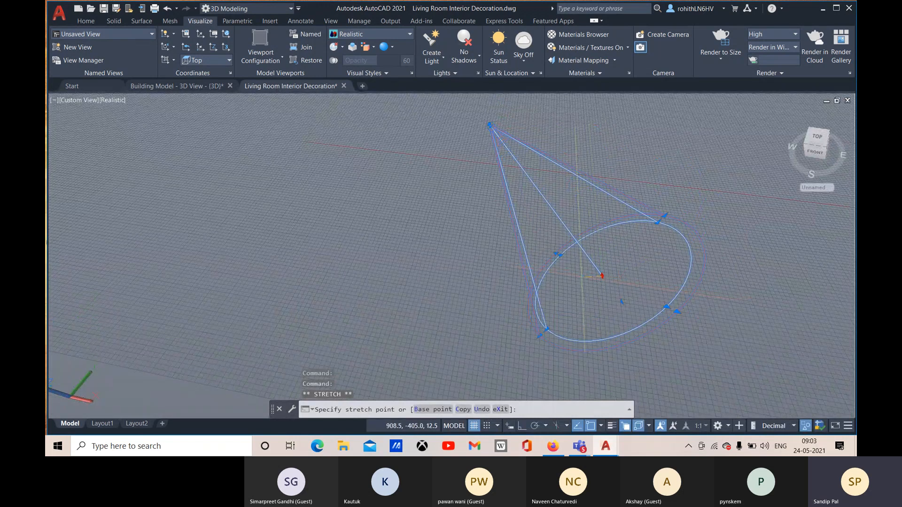
pyautogui.click(593, 277)
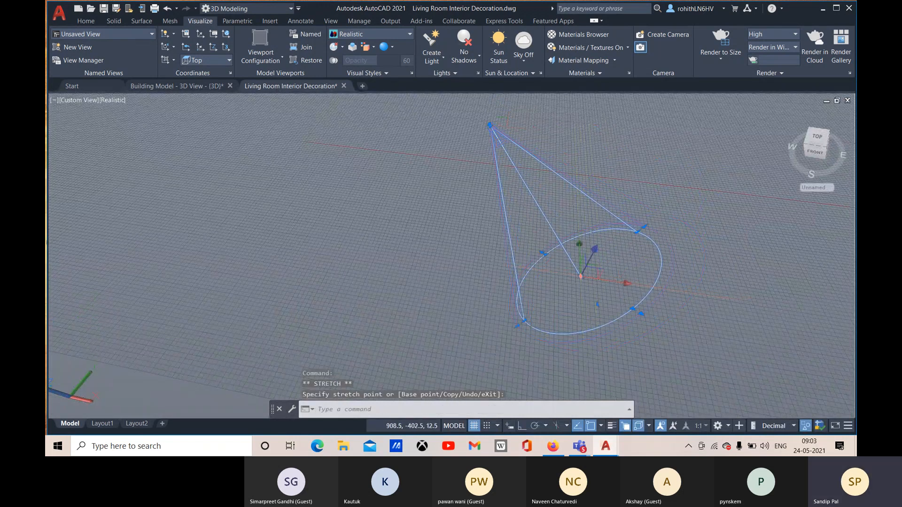
pyautogui.click(582, 276)
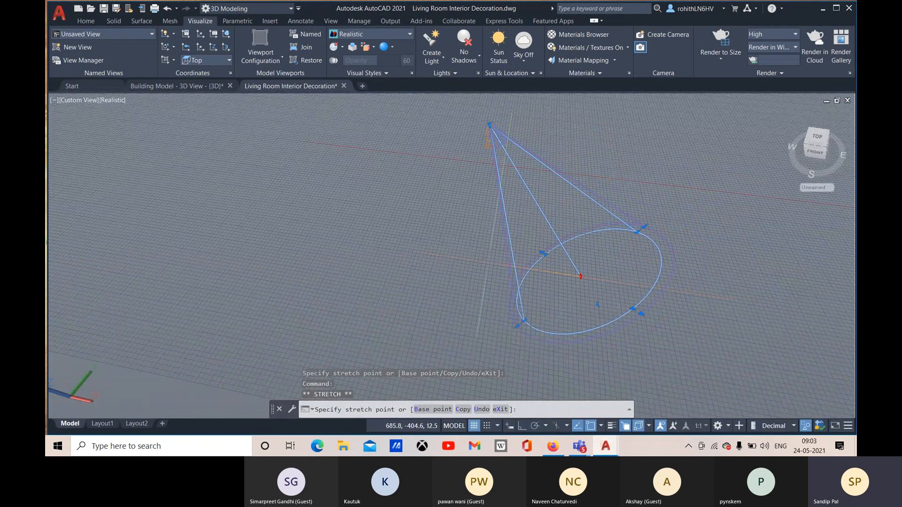
pyautogui.click(481, 262)
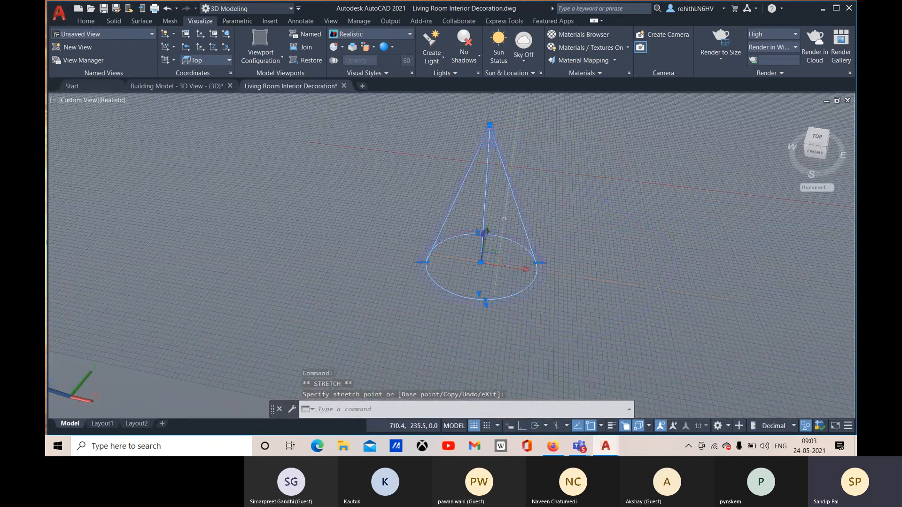
# Step: Try to stretch the isolated spotlight's target along the Y axis, viewed from above, to bring it beneath the source
pyautogui.keyDown('shift'); pyautogui.moveTo(573, 265); pyautogui.dragTo(474, 273, button='middle'); pyautogui.keyUp('shift')
pyautogui.click(815, 146)
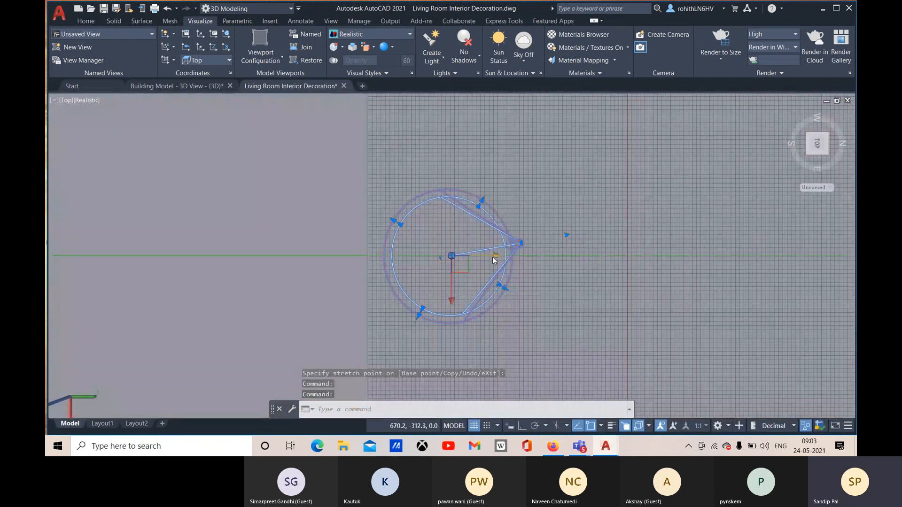
pyautogui.click(495, 259)
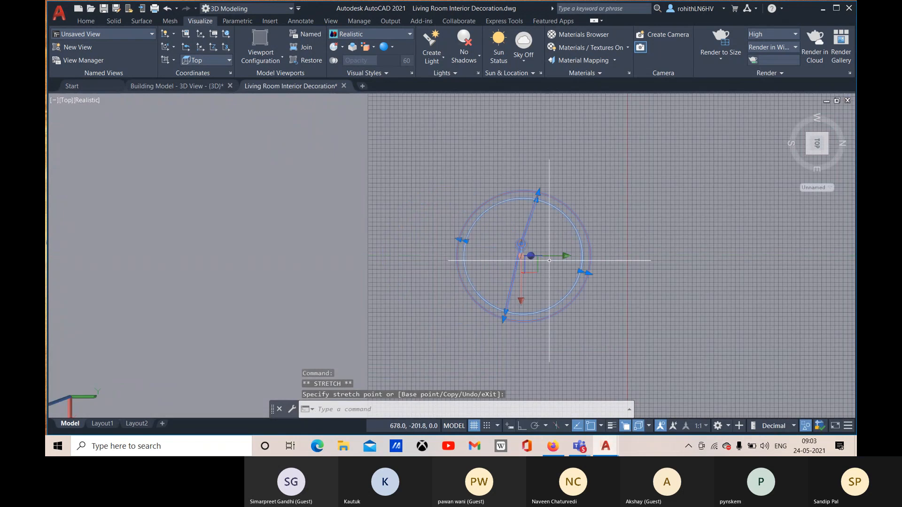
pyautogui.click(547, 261)
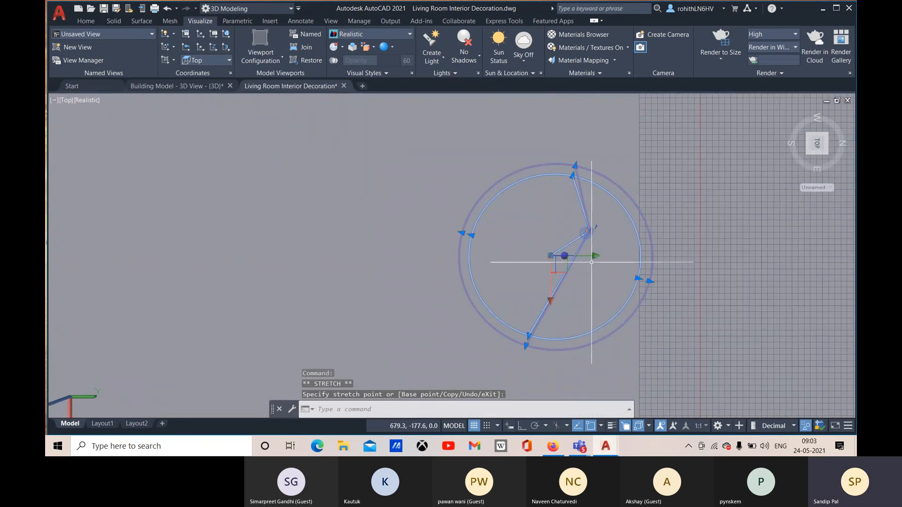
# Step: Stretch the spotlight's target along the Y axis in plan, with object snap off, to sit closer beneath the source
pyautogui.click(817, 145)
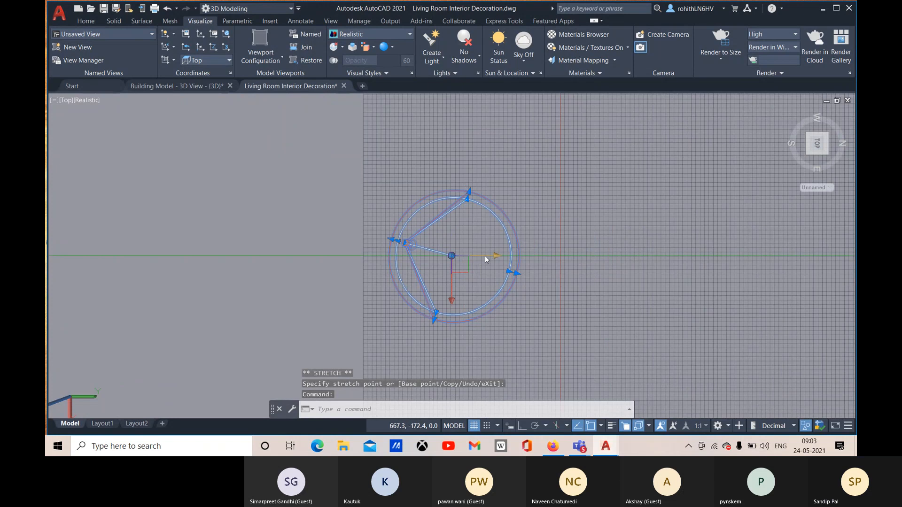
pyautogui.click(486, 256)
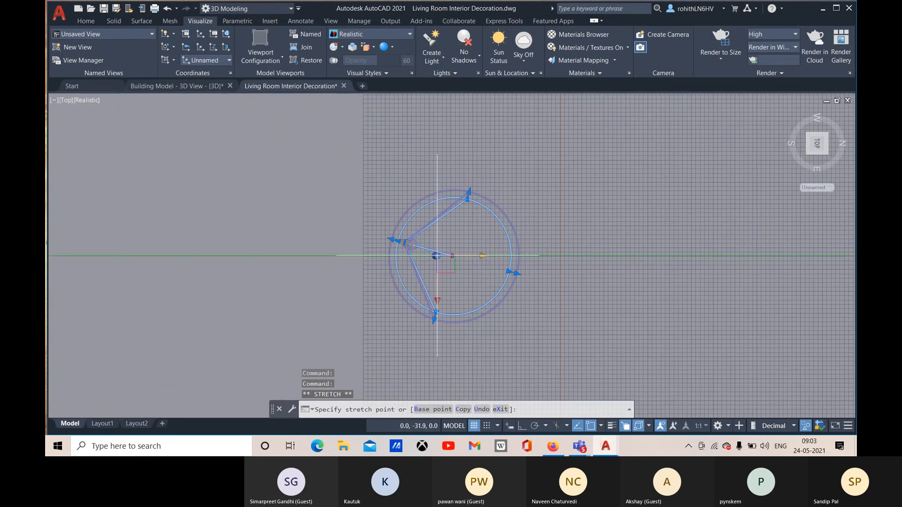
pyautogui.press('F3')
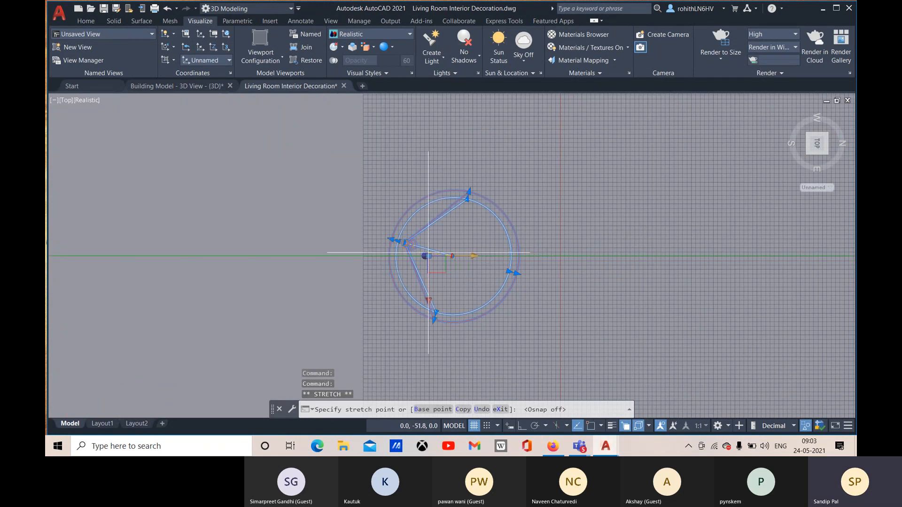
pyautogui.click(426, 254)
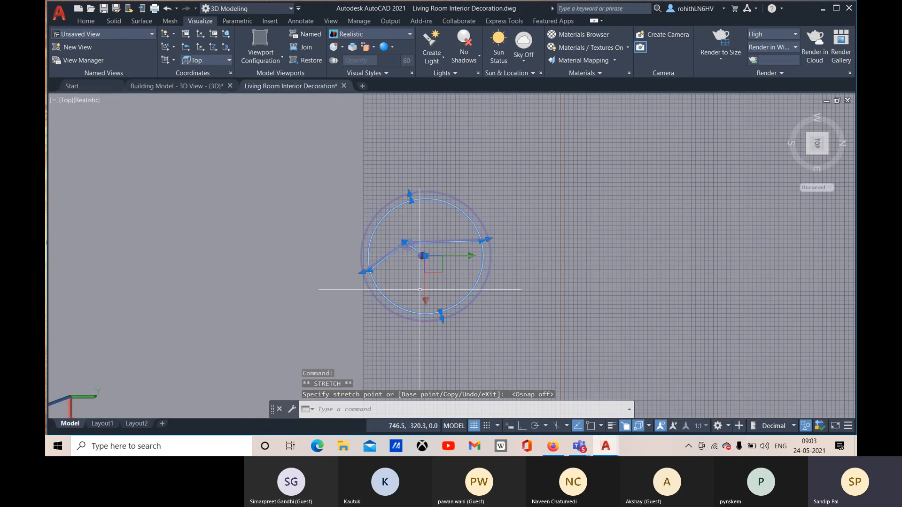
pyautogui.keyDown('shift'); pyautogui.moveTo(538, 281); pyautogui.dragTo(602, 228, button='middle'); pyautogui.keyUp('shift')
pyautogui.scroll(-3, 523, 232)
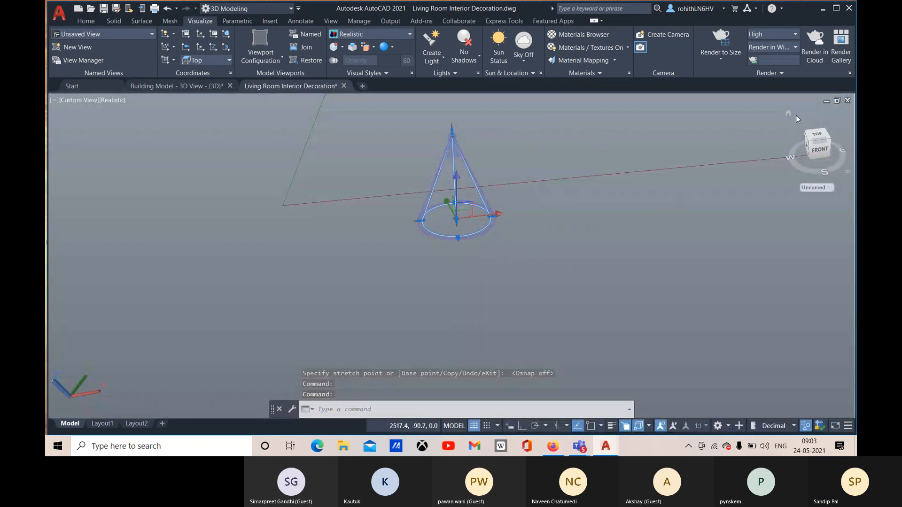
# Step: Return to the home view and end the object isolation to bring back the whole living room
pyautogui.click(791, 115)
pyautogui.rightClick(595, 173)
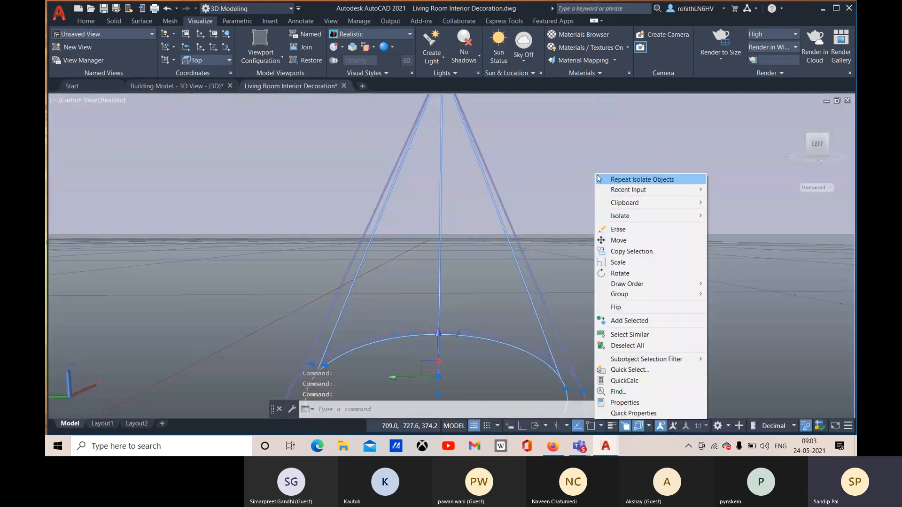
pyautogui.moveTo(662, 217)
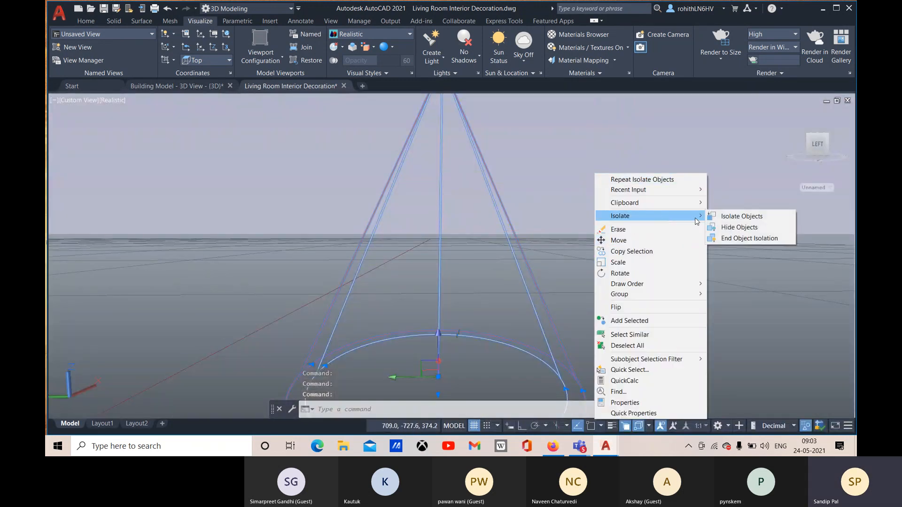
pyautogui.click(749, 238)
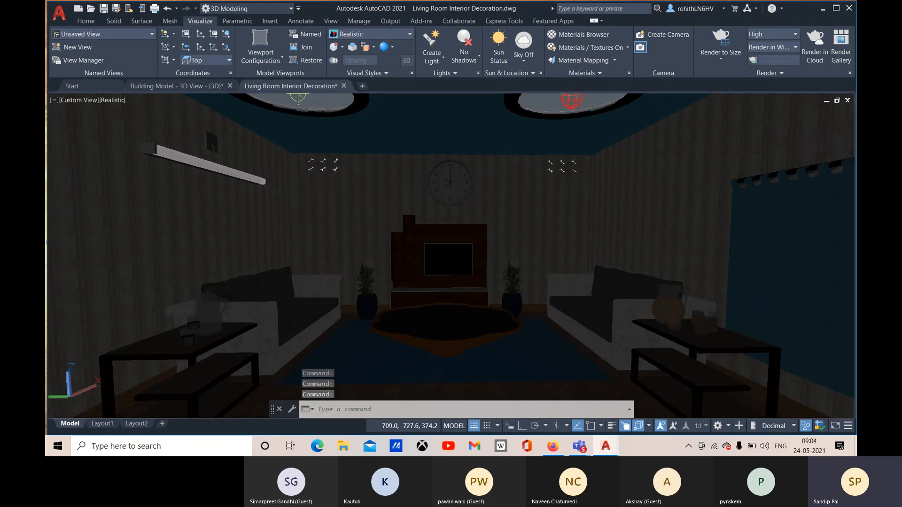
# Step: Open the properties of the spotlight between the ceiling lamps and set its lamp intensity to 15000 Cd
pyautogui.scroll(-3, 342, 197)
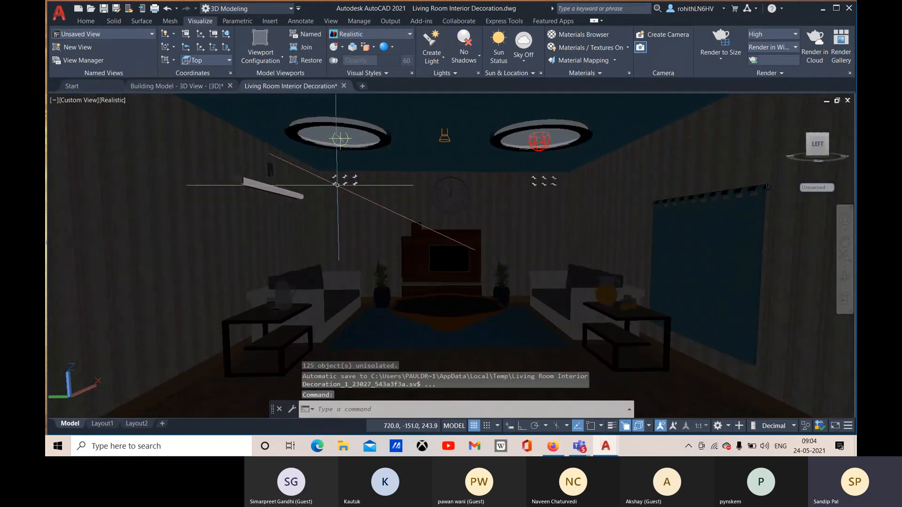
pyautogui.click(448, 138)
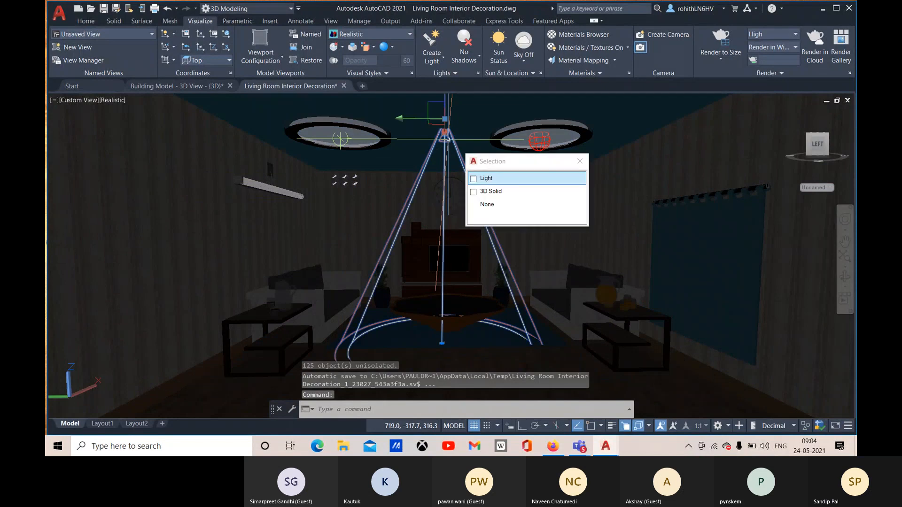
pyautogui.click(482, 178)
pyautogui.hotkey('ctrl', '1')
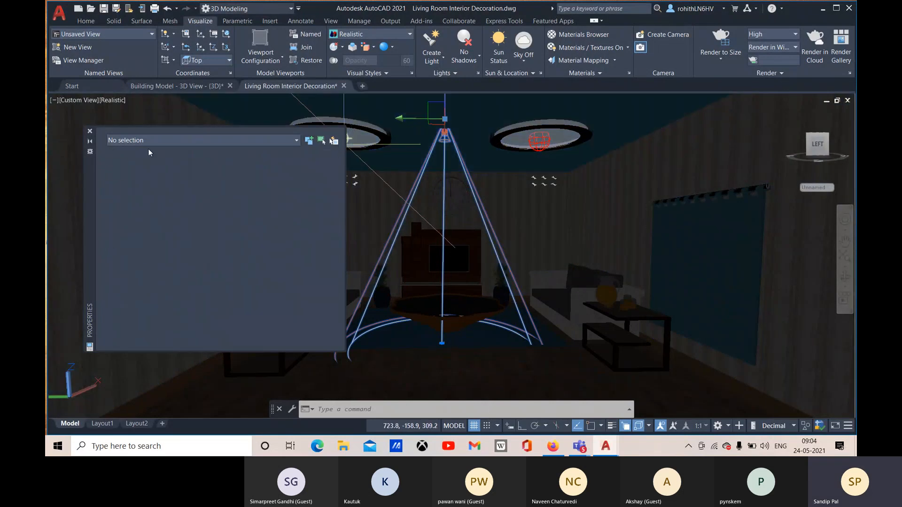
pyautogui.click(322, 139)
pyautogui.click(445, 138)
pyautogui.click(489, 179)
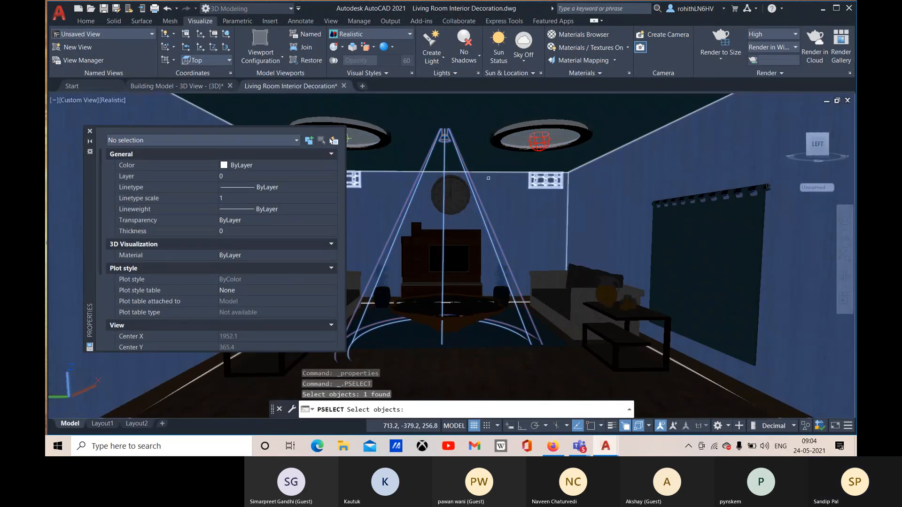
pyautogui.press('Return')
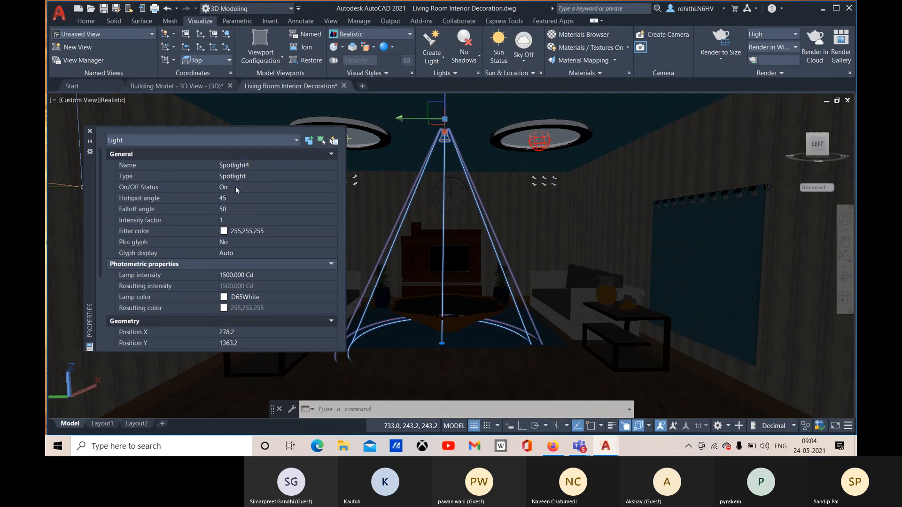
pyautogui.click(229, 275)
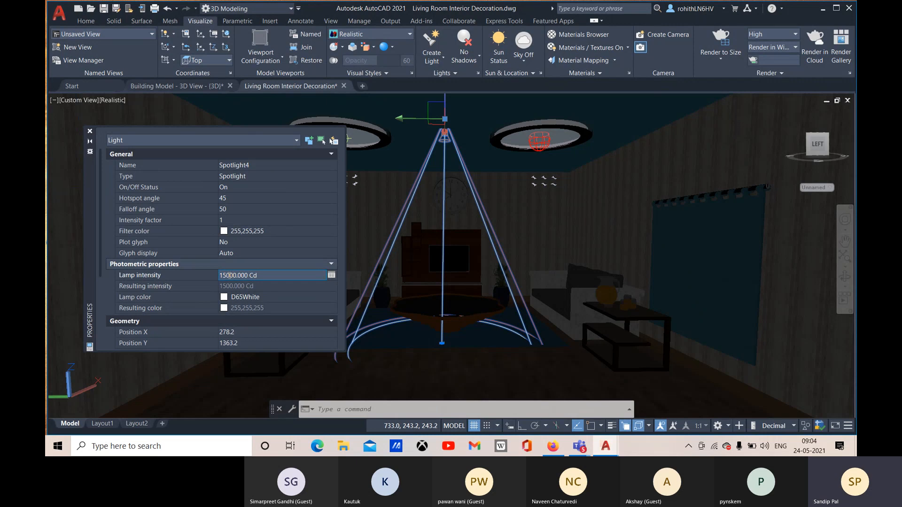
pyautogui.write('0')
pyautogui.press('Return')
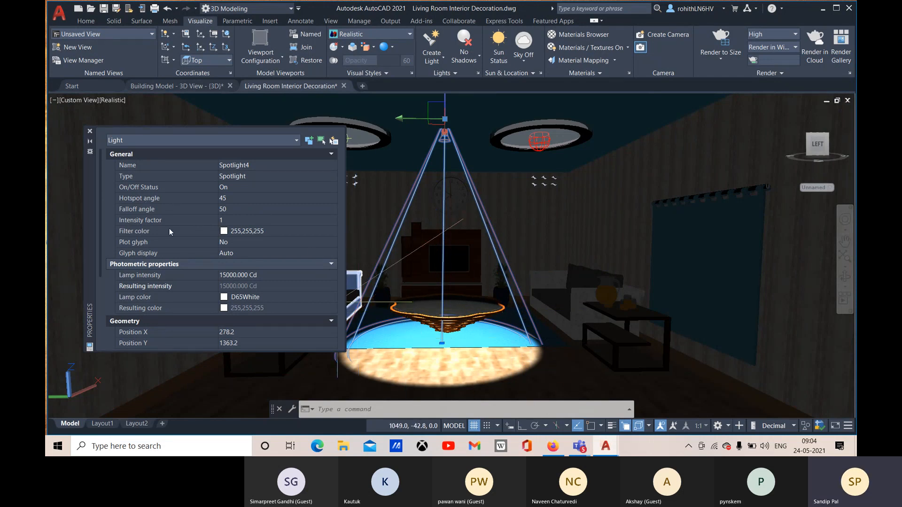
# Step: Set the spotlight's falloff angle to 100, close its properties and deselect the light
pyautogui.click(234, 209)
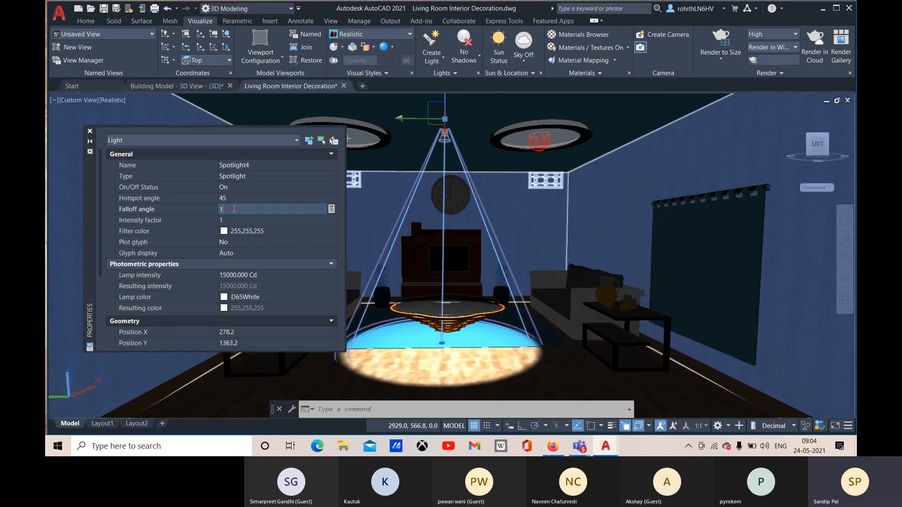
pyautogui.press('Tab')
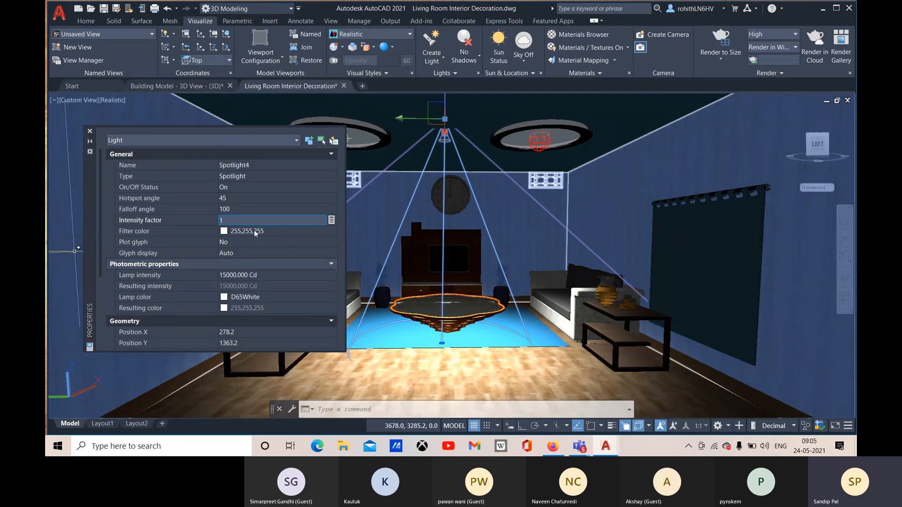
pyautogui.click(89, 131)
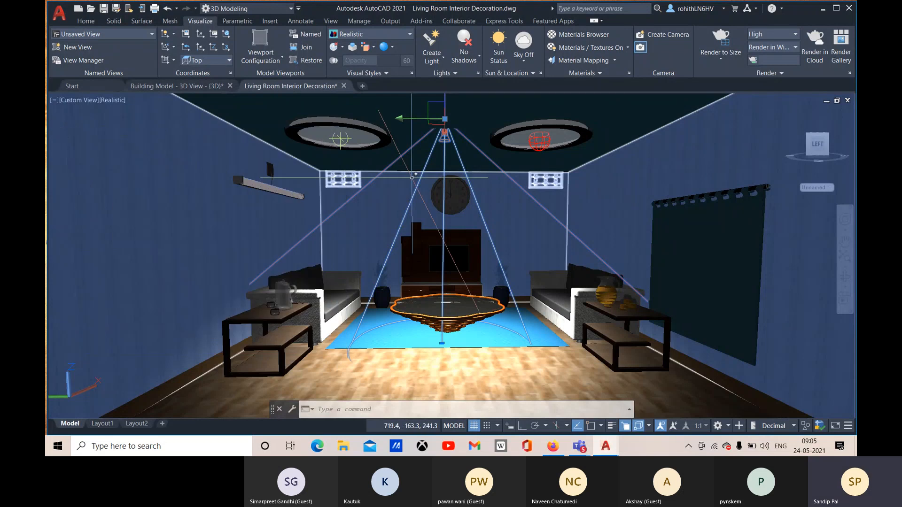
pyautogui.scroll(-3, 370, 170)
pyautogui.scroll(-2, 370, 171)
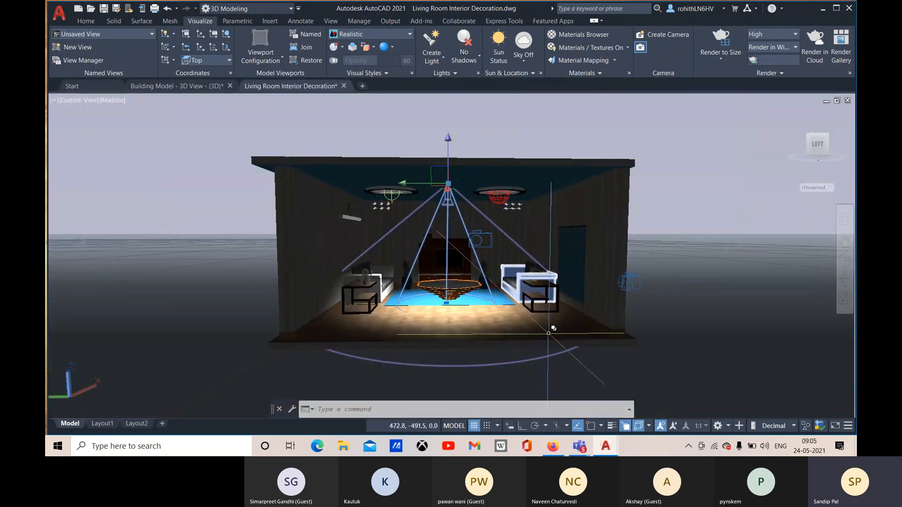
pyautogui.press('Escape')
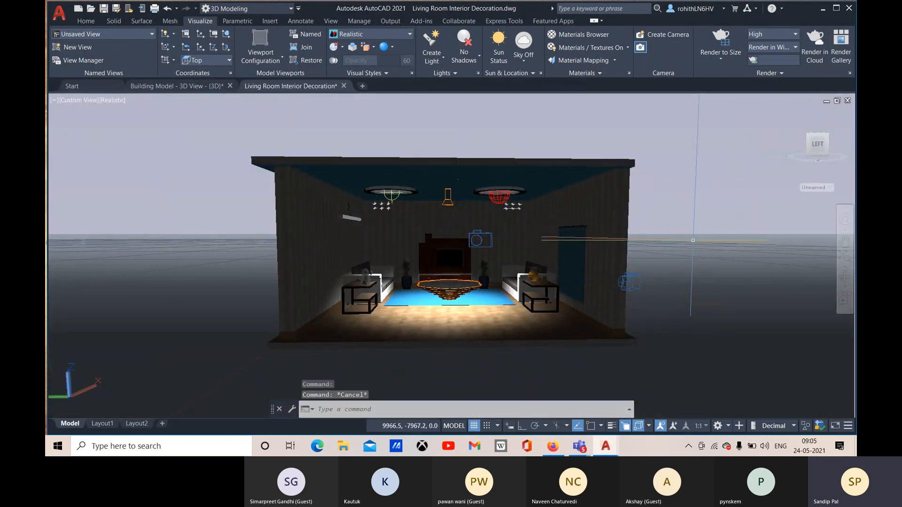
# Step: Select the spotlight between the two ceiling lamps and delete it from the living room
pyautogui.keyDown('shift'); pyautogui.moveTo(692, 239); pyautogui.dragTo(696, 266, button='middle'); pyautogui.keyUp('shift')
pyautogui.keyDown('shift'); pyautogui.moveTo(560, 303); pyautogui.dragTo(421, 273, button='middle'); pyautogui.keyUp('shift')
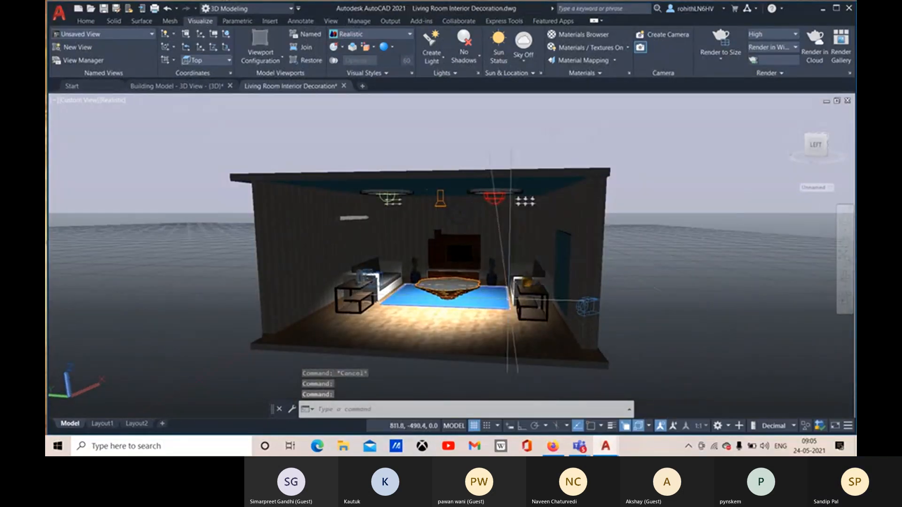
pyautogui.scroll(3, 421, 273)
pyautogui.keyDown('shift'); pyautogui.moveTo(770, 283); pyautogui.dragTo(741, 279, button='middle'); pyautogui.keyUp('shift')
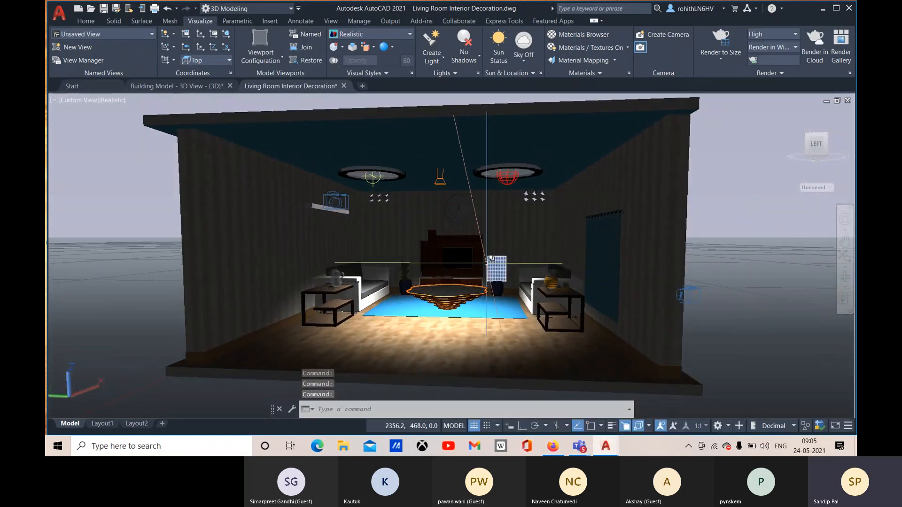
pyautogui.click(440, 176)
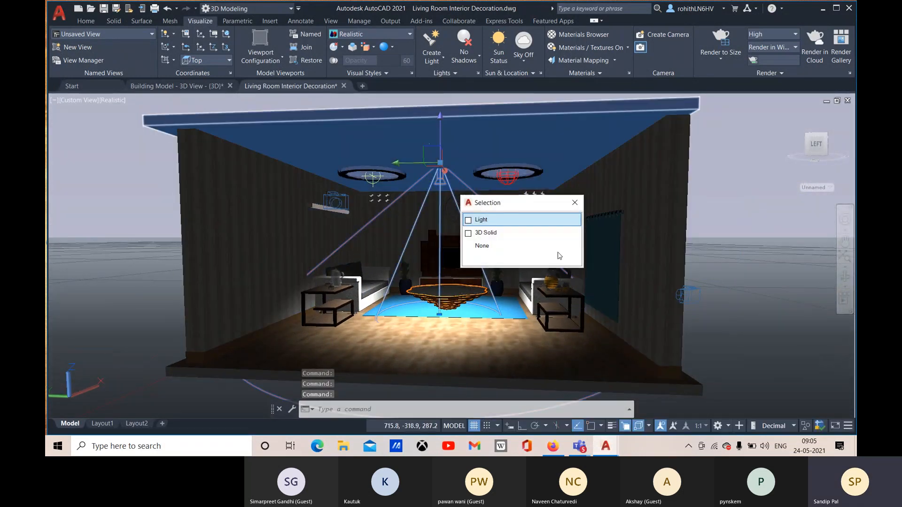
pyautogui.click(527, 219)
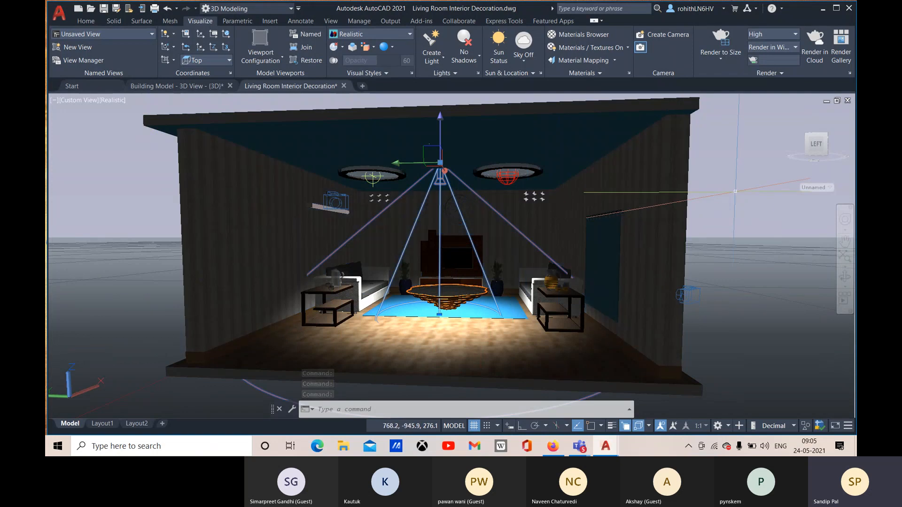
pyautogui.press('Delete')
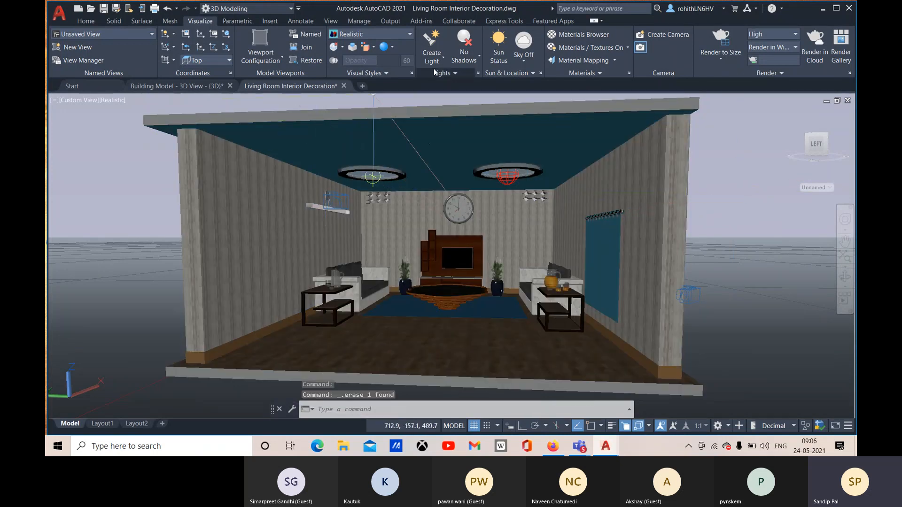
# Step: Start a distant light, allow distant lights in photometric lighting, and place its from point at the left wall's upper front corner
pyautogui.click(434, 58)
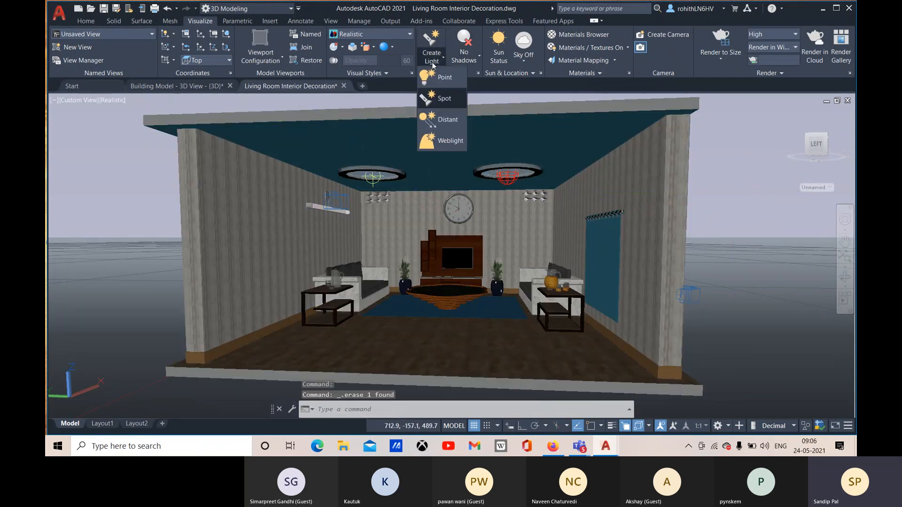
pyautogui.click(437, 126)
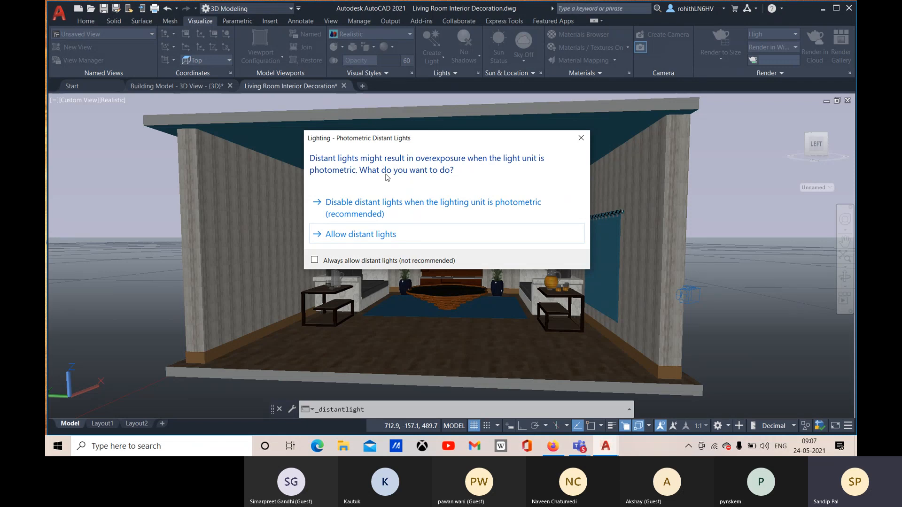
pyautogui.click(355, 237)
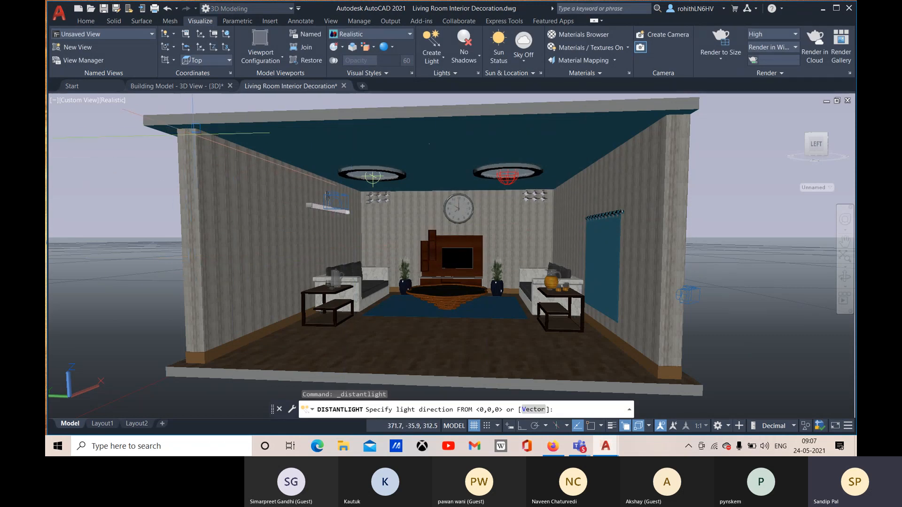
pyautogui.click(195, 127)
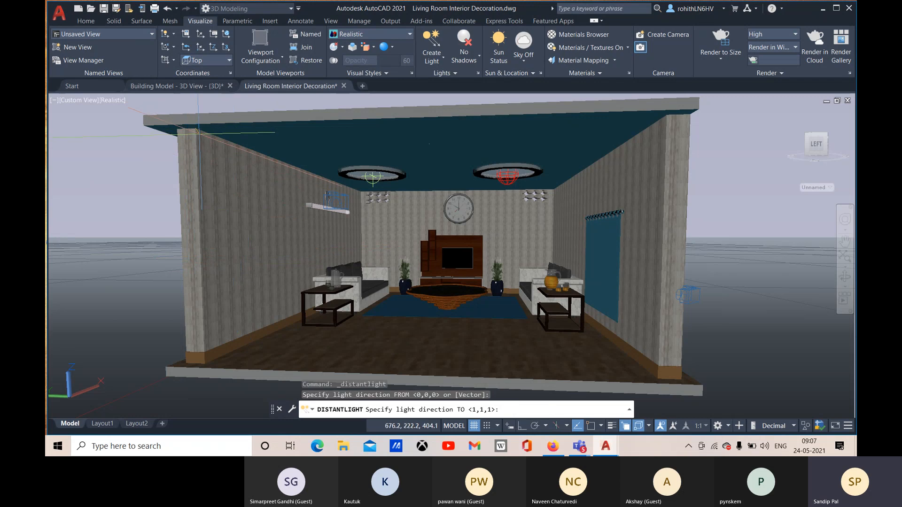
# Step: Aim the distant light's direction diagonally down across the room towards the right-hand sofa
pyautogui.moveTo(501, 281); pyautogui.dragTo(588, 314, button='middle')
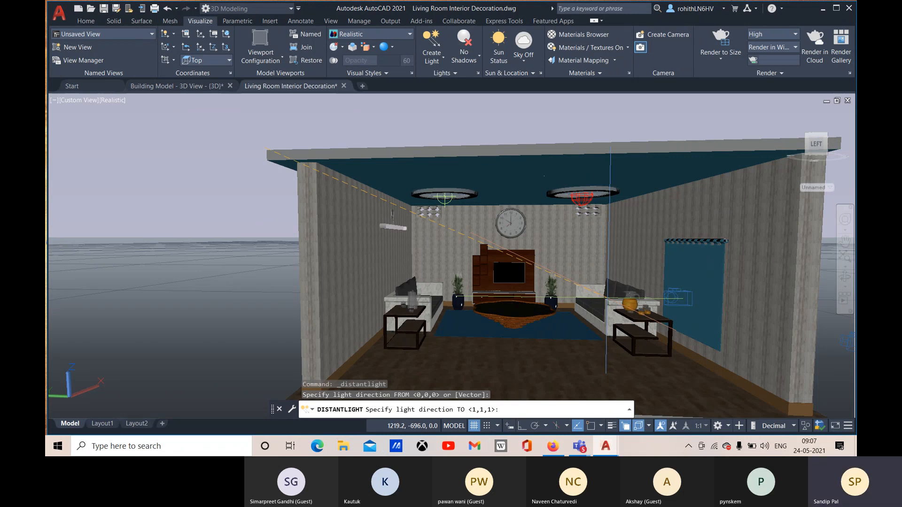
pyautogui.press('super')
pyautogui.press('super')
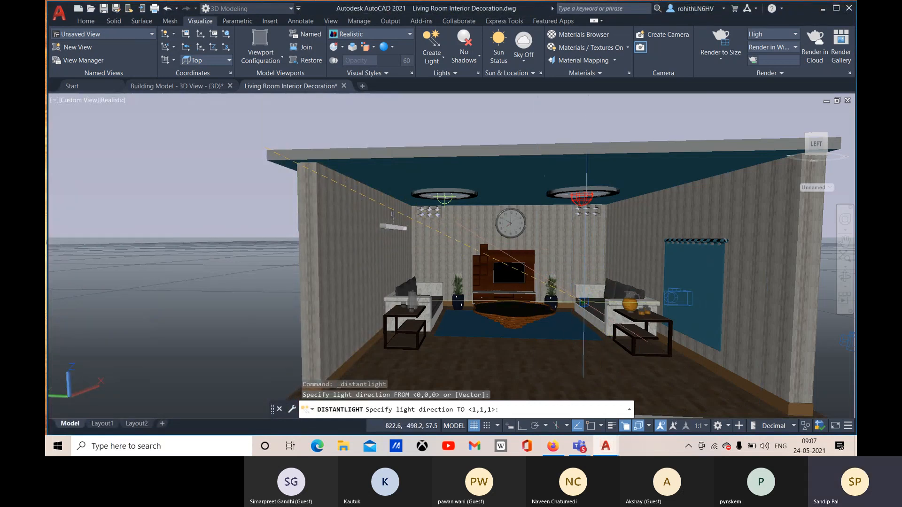
pyautogui.click(582, 303)
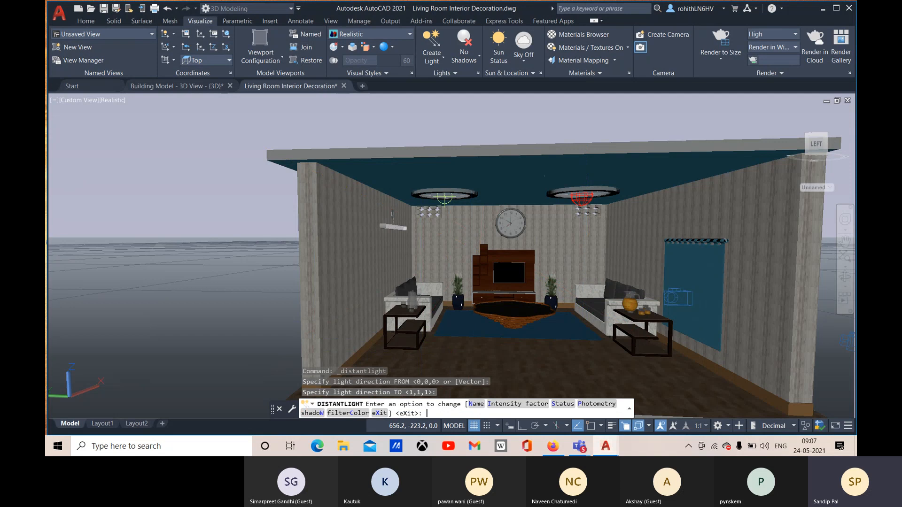
# Step: Finish the distant light with its default options and inspect how it lights the living room
pyautogui.press('Return')
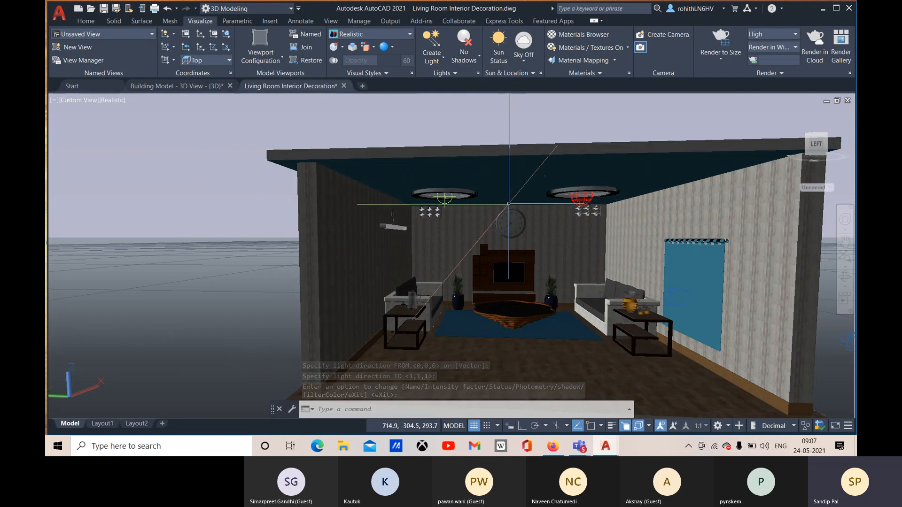
pyautogui.moveTo(506, 207); pyautogui.dragTo(506, 207, button='middle')
pyautogui.moveTo(507, 206); pyautogui.dragTo(465, 179)
pyautogui.press('Escape')
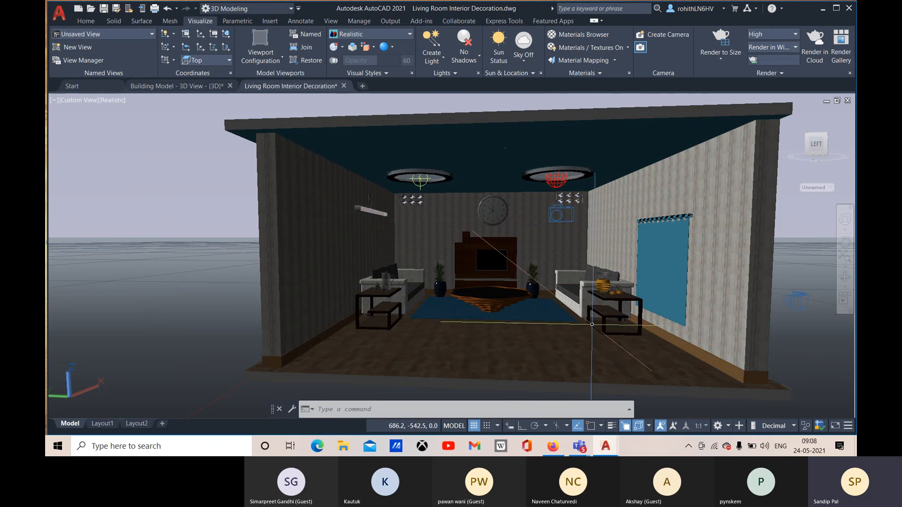
pyautogui.click(611, 303)
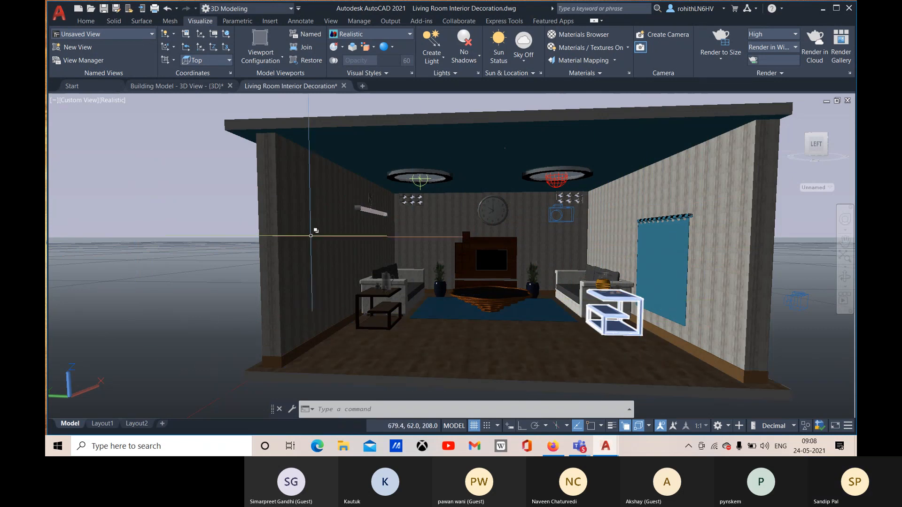
pyautogui.moveTo(335, 277); pyautogui.dragTo(366, 291, button='middle')
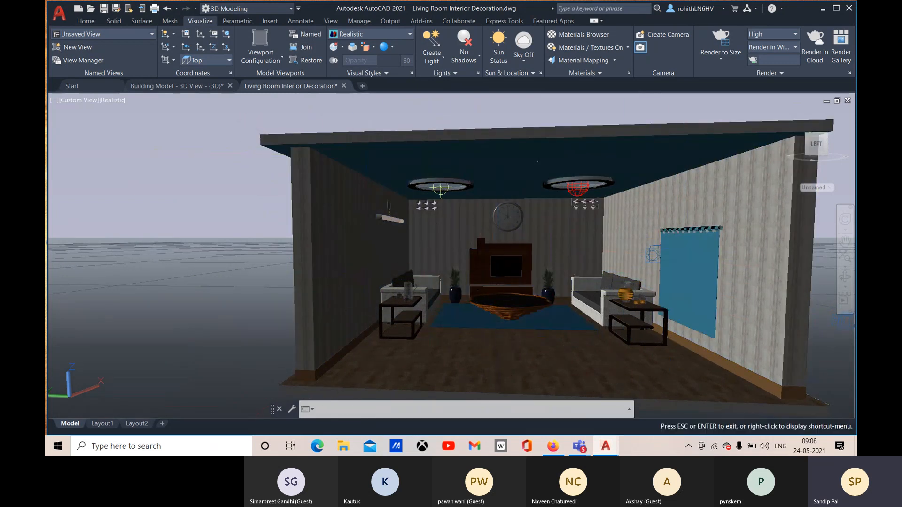
pyautogui.moveTo(498, 317); pyautogui.dragTo(473, 304, button='middle')
pyautogui.press('Escape')
pyautogui.click(431, 52)
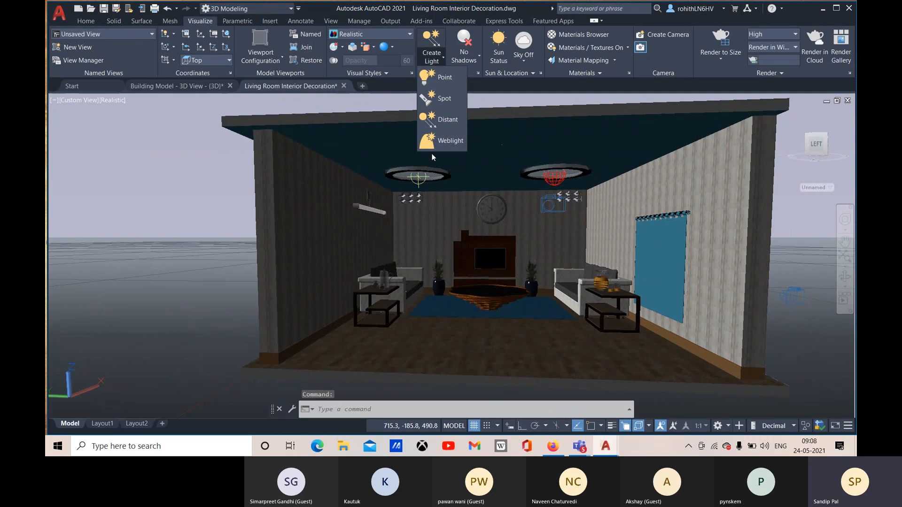
pyautogui.click(441, 126)
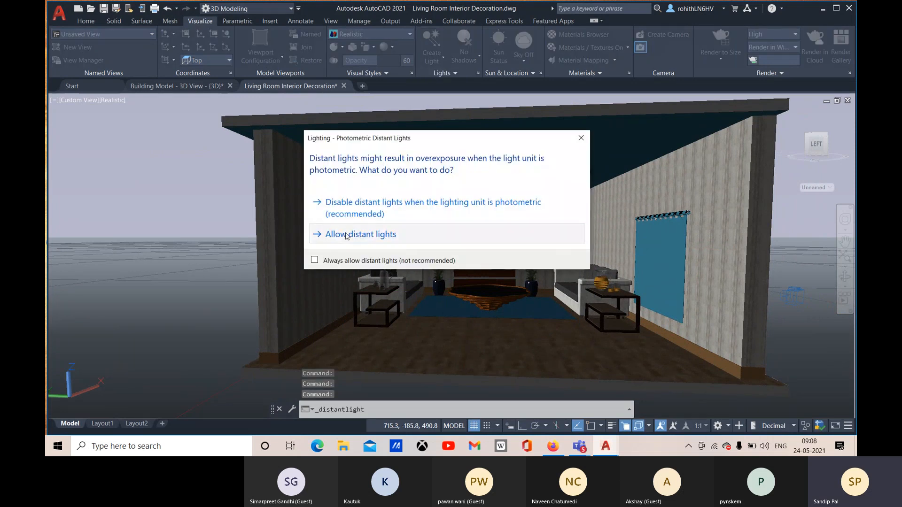
pyautogui.click(344, 236)
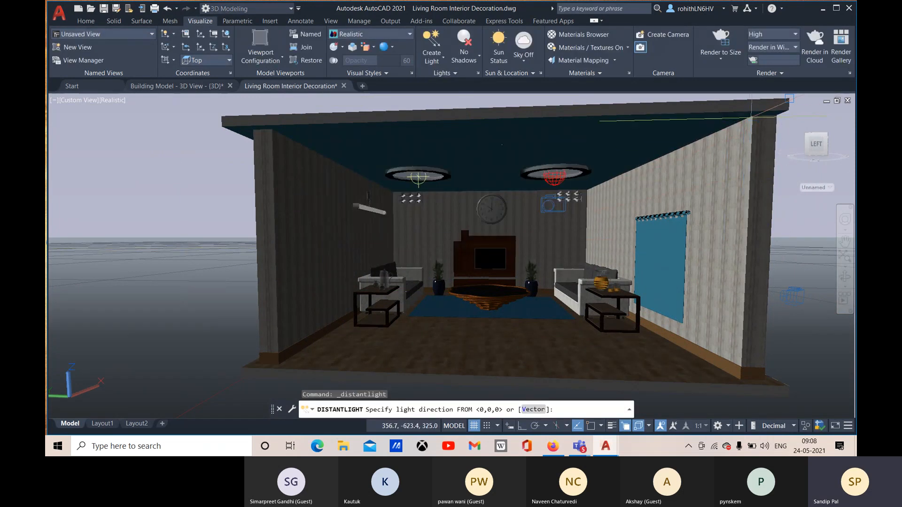
pyautogui.click(752, 115)
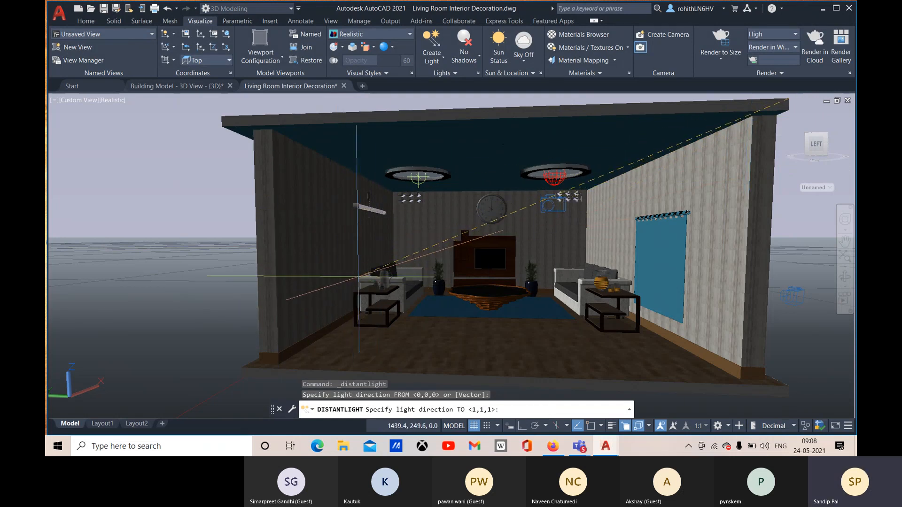
pyautogui.press('Escape')
# Step: Add an allowed distant light directed from the right wall's upper front corner towards the left-hand sofa, keeping its default options
pyautogui.click(441, 57)
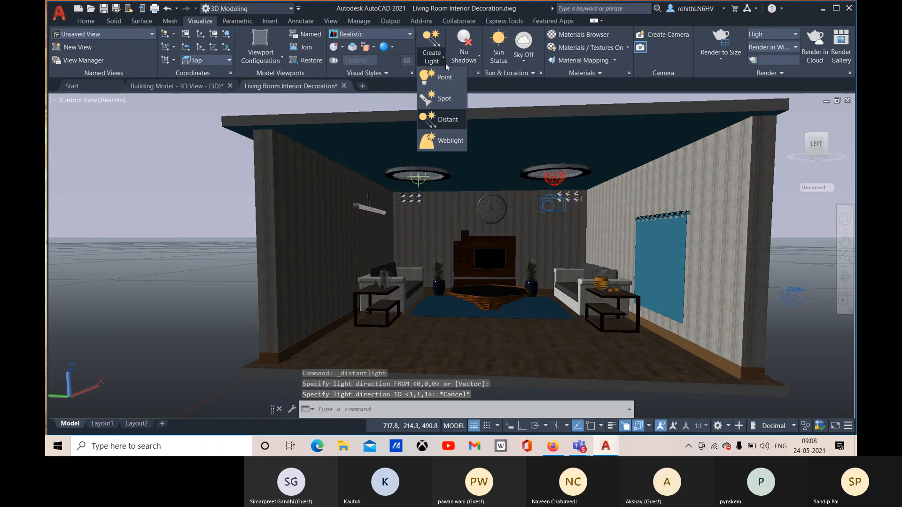
pyautogui.click(445, 119)
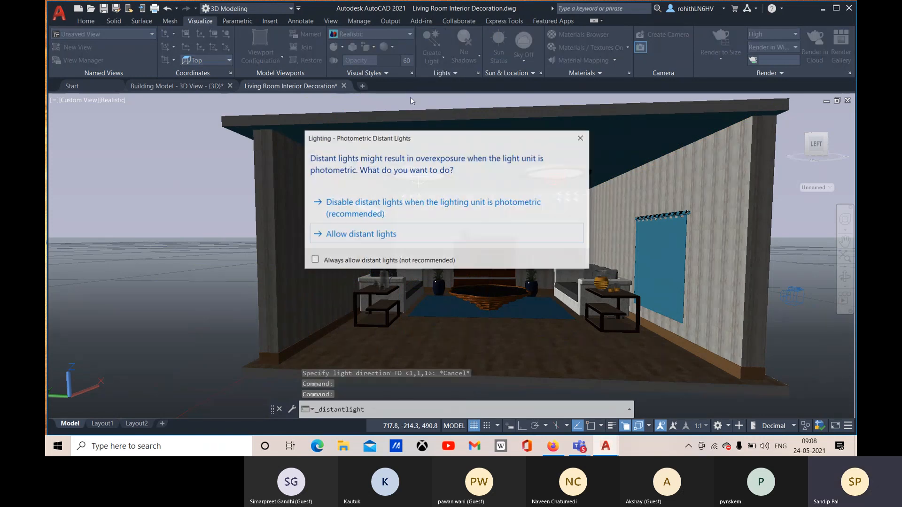
pyautogui.click(362, 234)
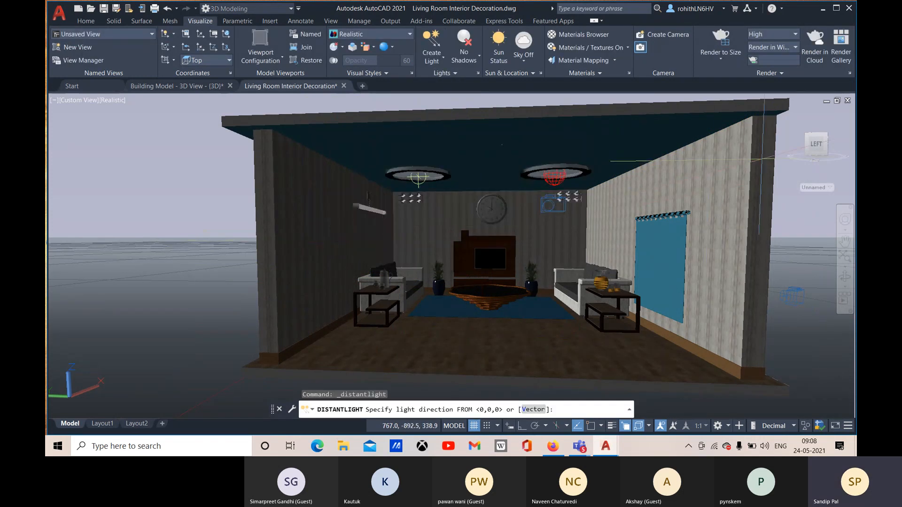
pyautogui.click(753, 115)
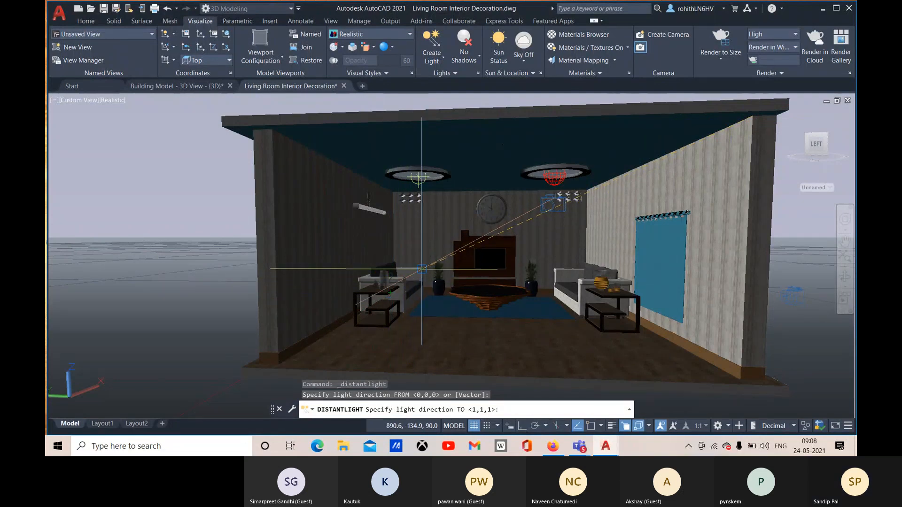
pyautogui.click(421, 269)
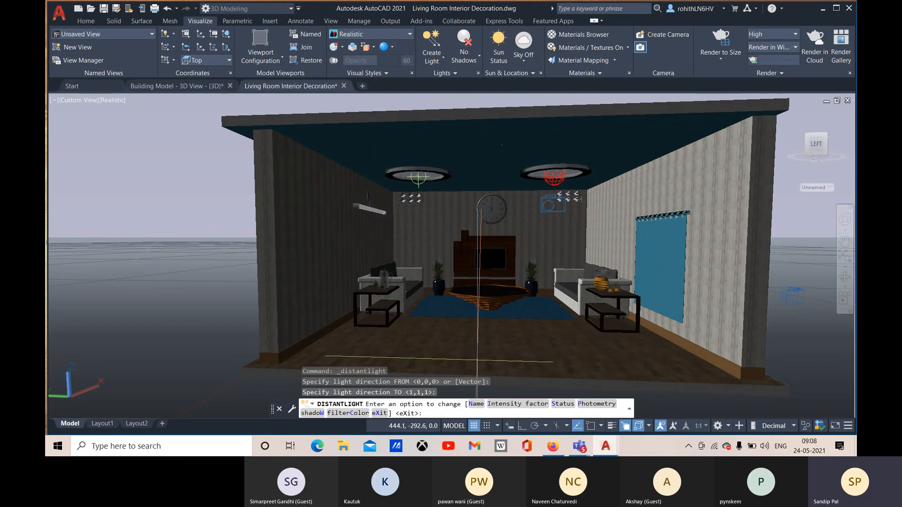
pyautogui.press('Return')
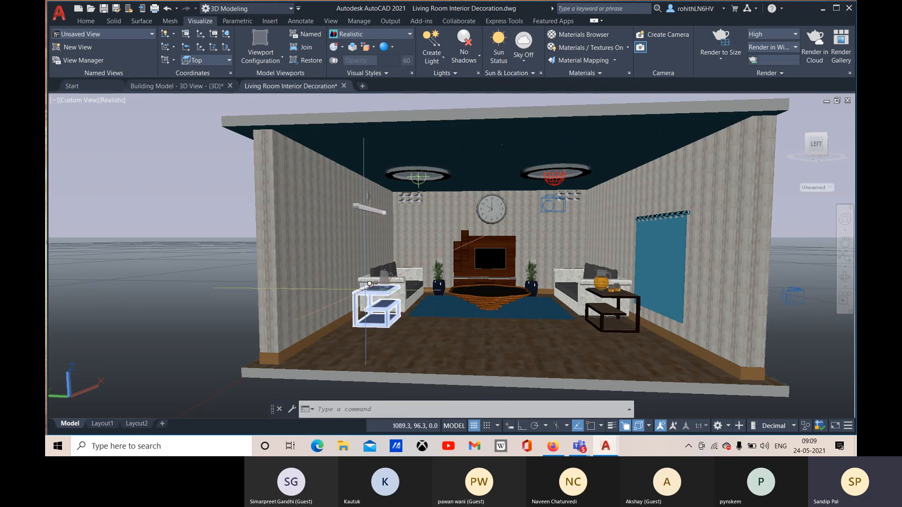
# Step: Open the list of lights in the model and examine the properties of Distantlight5 and Distantlight7
pyautogui.scroll(-3, 371, 281)
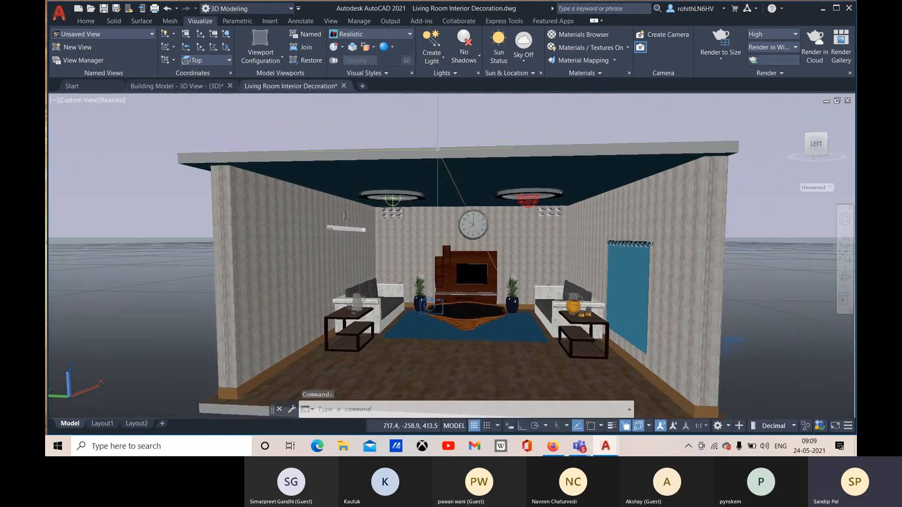
pyautogui.click(479, 74)
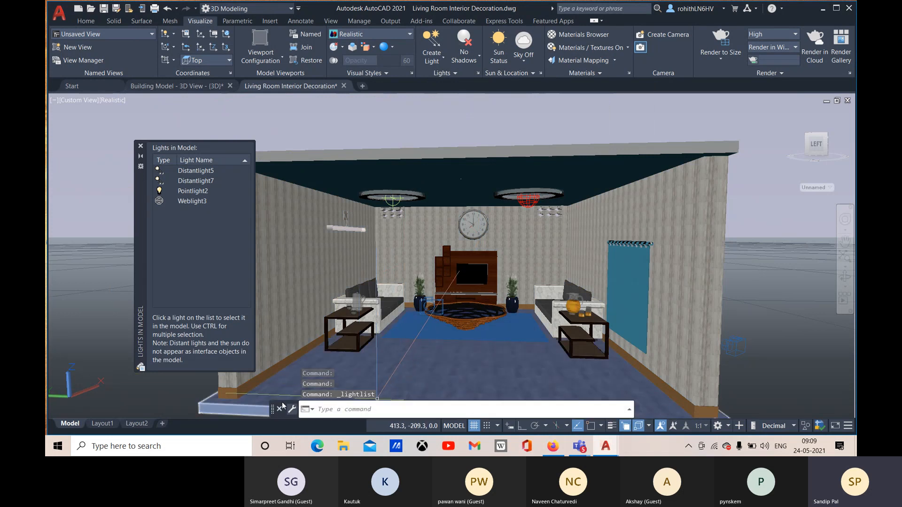
pyautogui.click(195, 183)
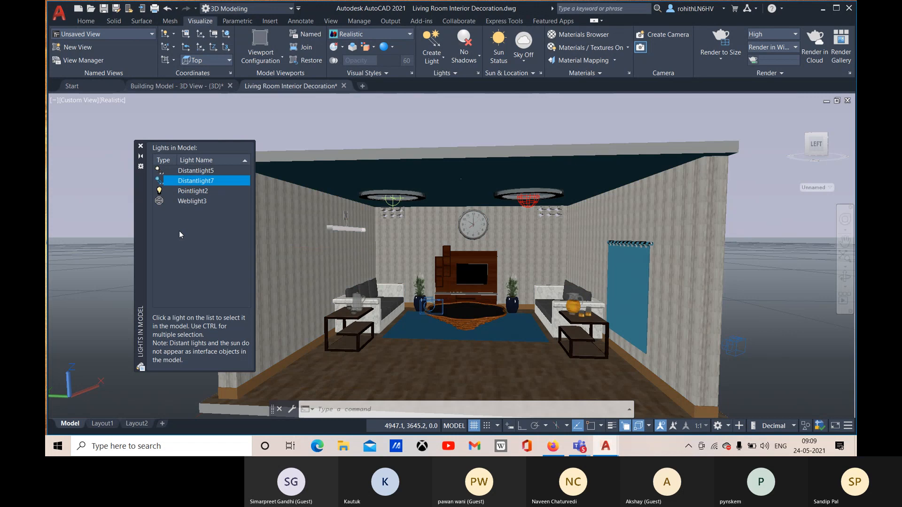
pyautogui.click(190, 174)
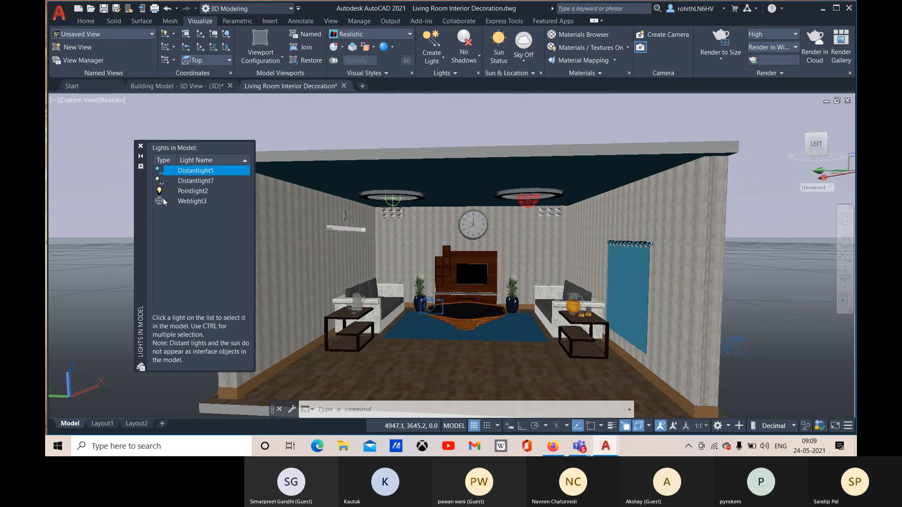
pyautogui.doubleClick(193, 171)
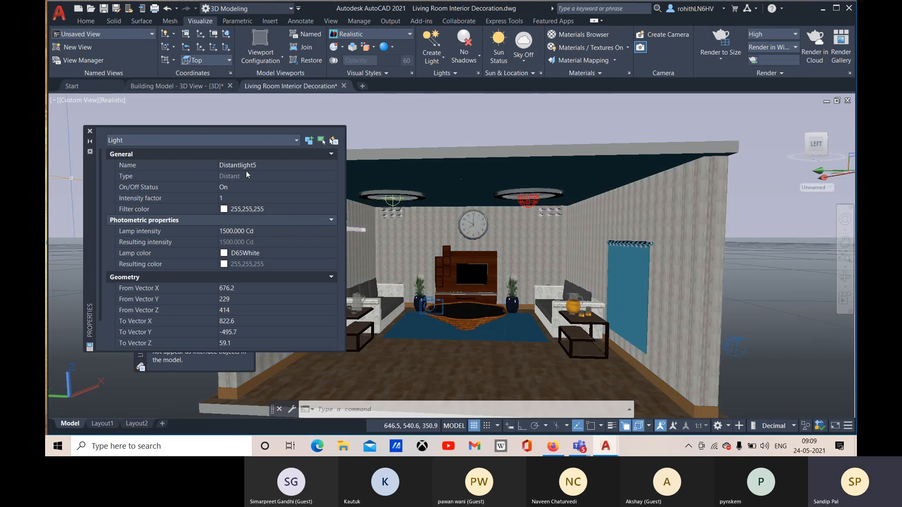
pyautogui.click(230, 232)
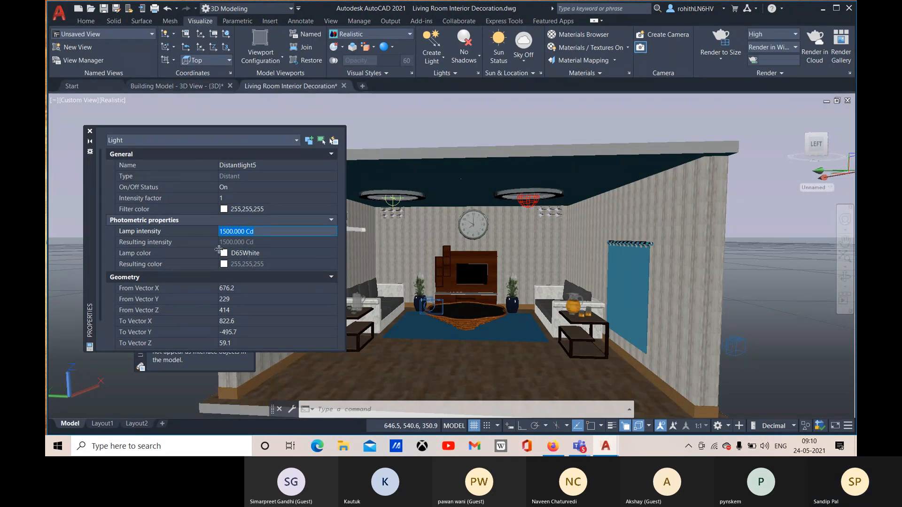
pyautogui.click(89, 132)
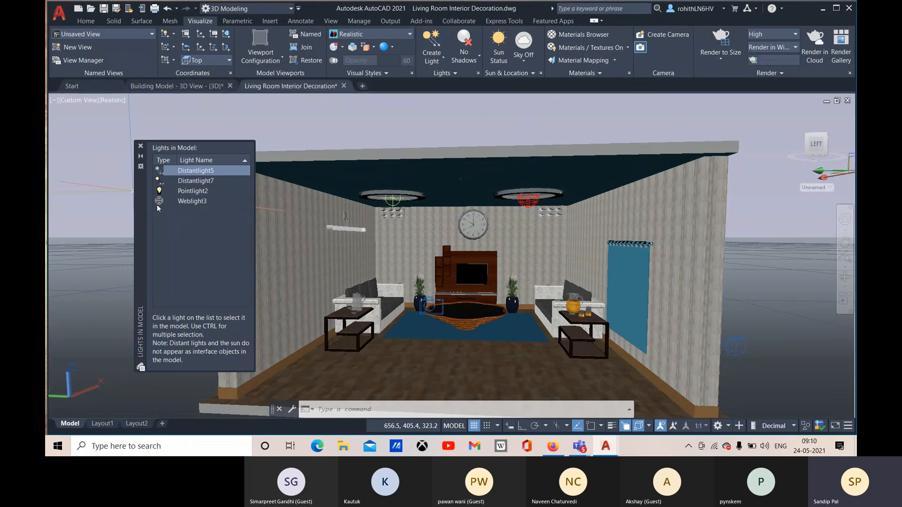
pyautogui.doubleClick(195, 182)
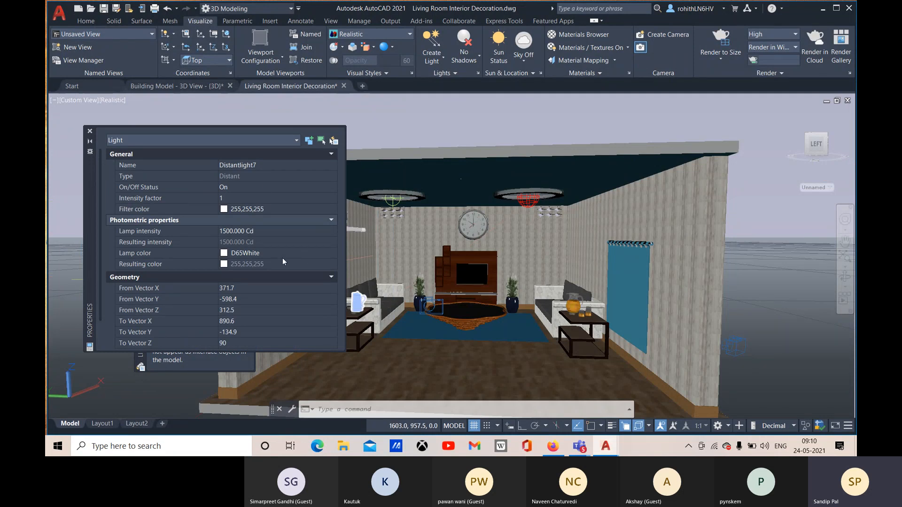
pyautogui.click(90, 131)
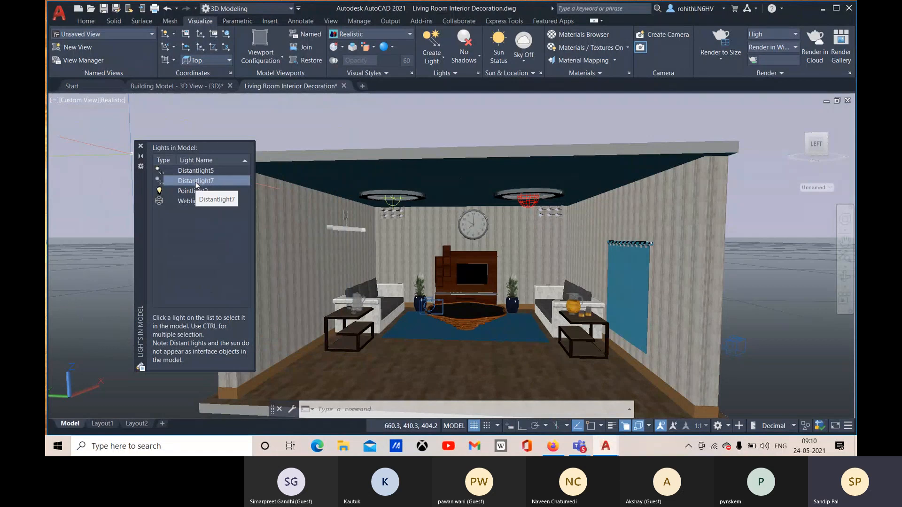
# Step: Delete Distantlight7 and Distantlight5 from the list of lights in the model
pyautogui.press('Delete')
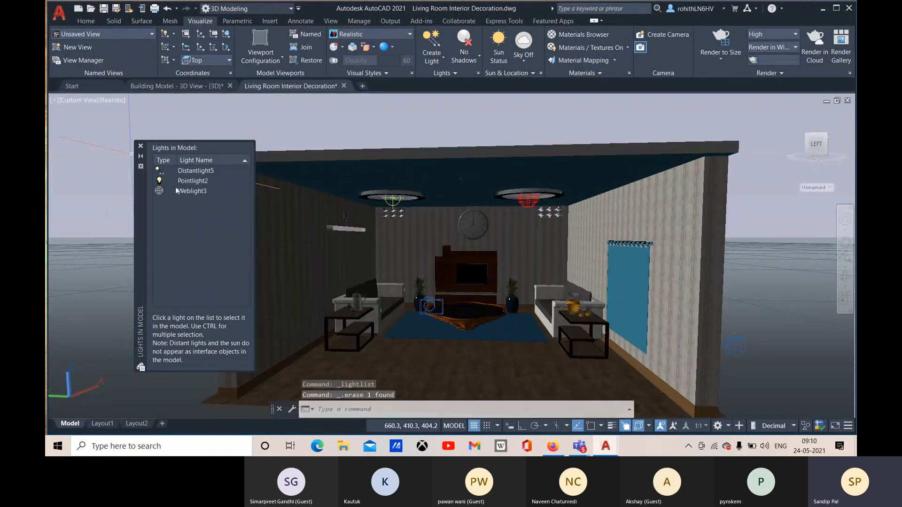
pyautogui.click(198, 171)
pyautogui.press('Delete')
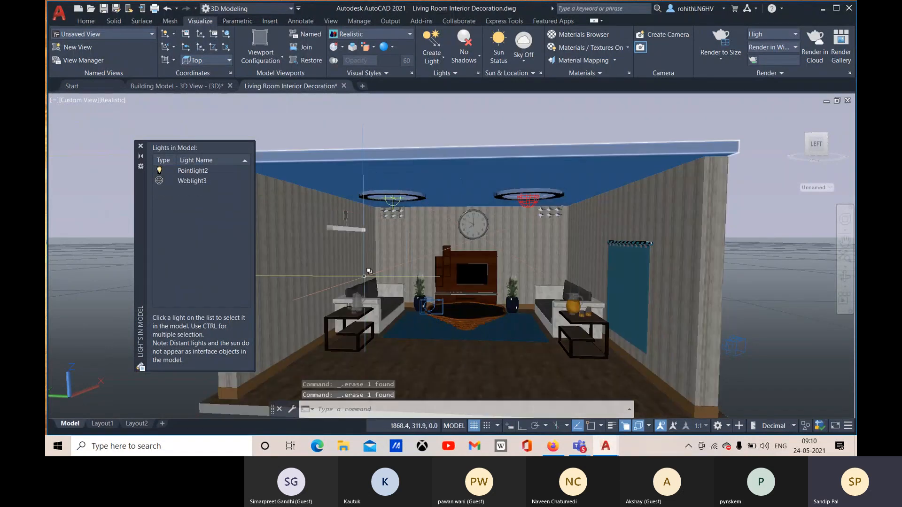
# Step: Set the On/Off Status of Pointlight2 to On and close its properties
pyautogui.doubleClick(189, 171)
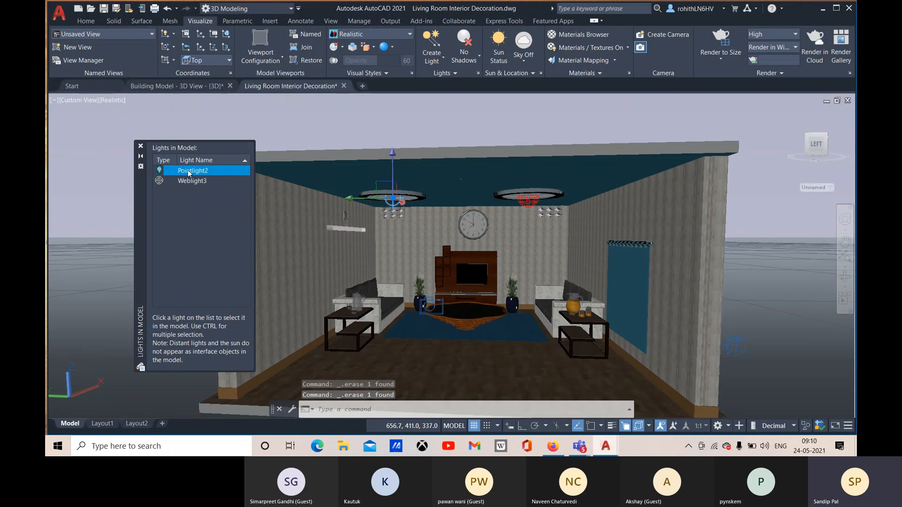
pyautogui.click(231, 187)
pyautogui.click(244, 188)
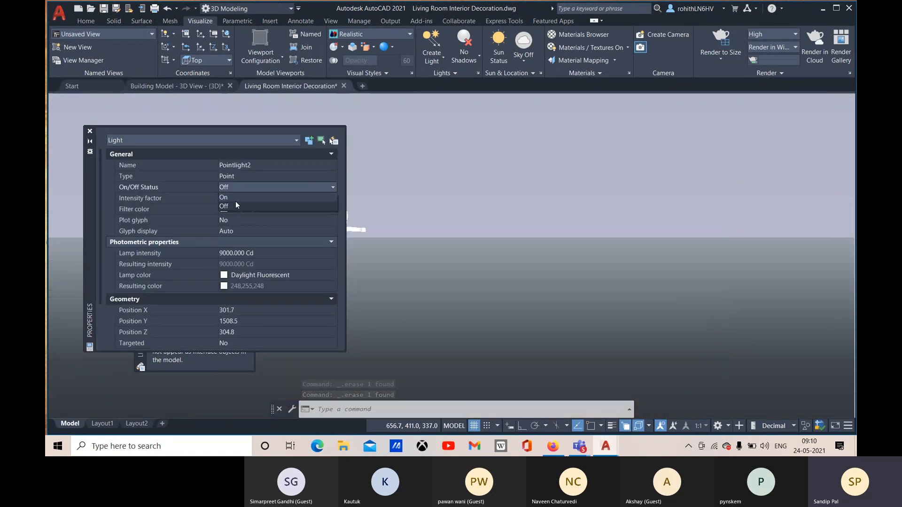
pyautogui.click(230, 198)
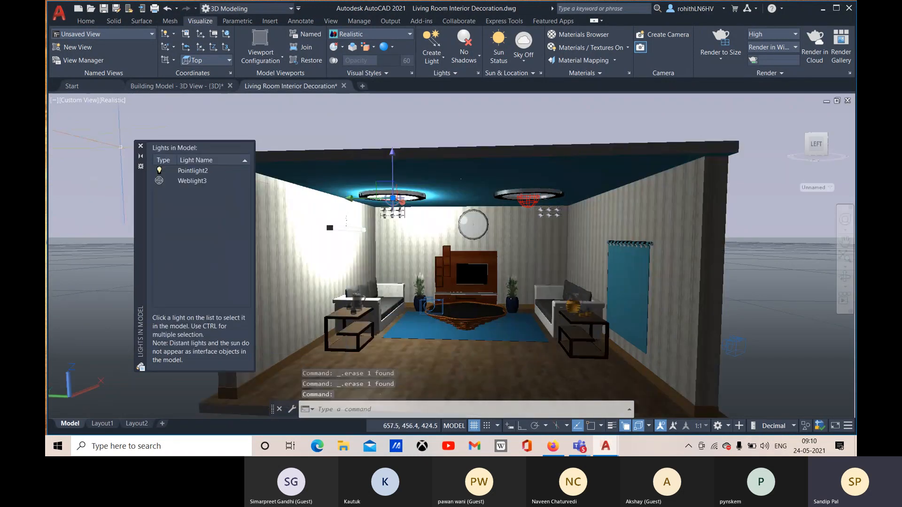
pyautogui.click(90, 131)
# Step: Set the On/Off Status of Weblight3 to On and close its properties
pyautogui.doubleClick(202, 181)
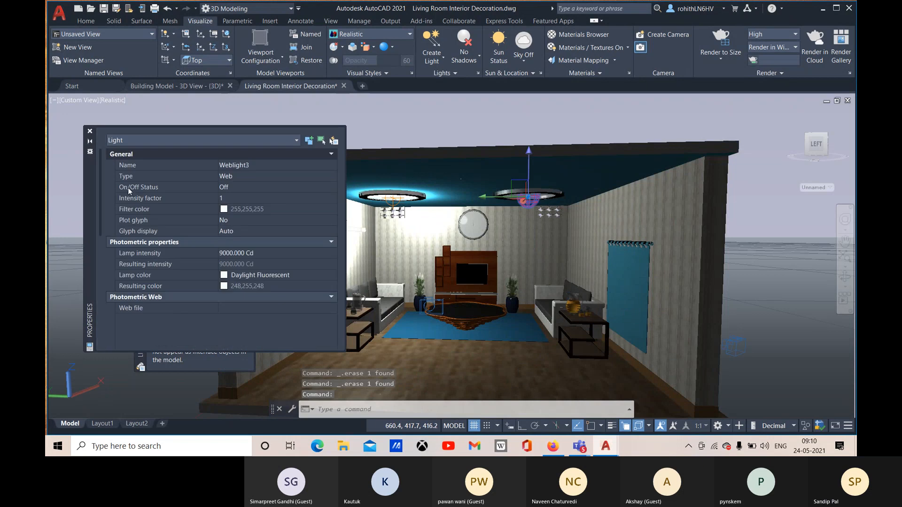
pyautogui.click(240, 185)
pyautogui.click(238, 184)
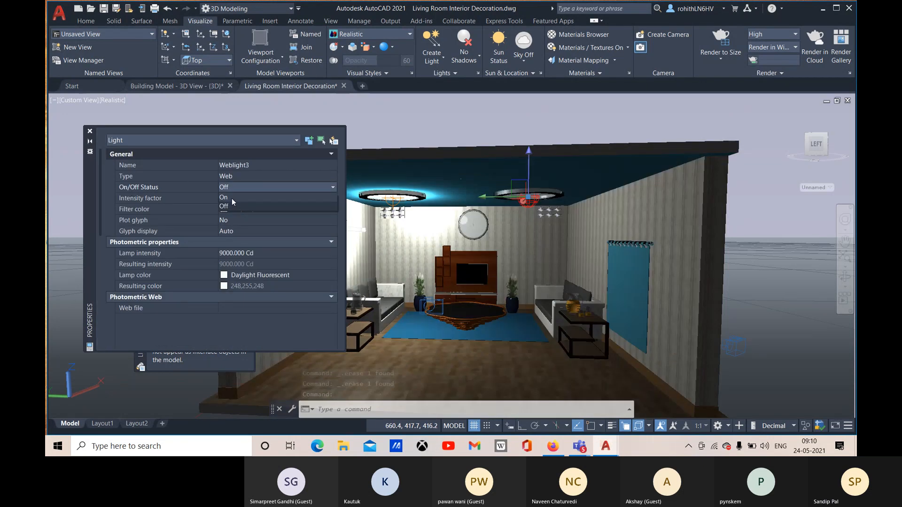
pyautogui.click(226, 197)
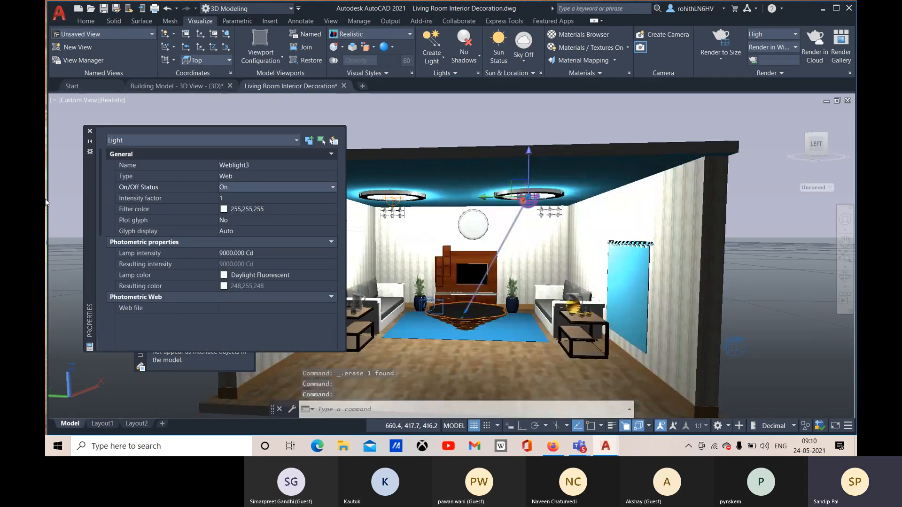
pyautogui.click(90, 131)
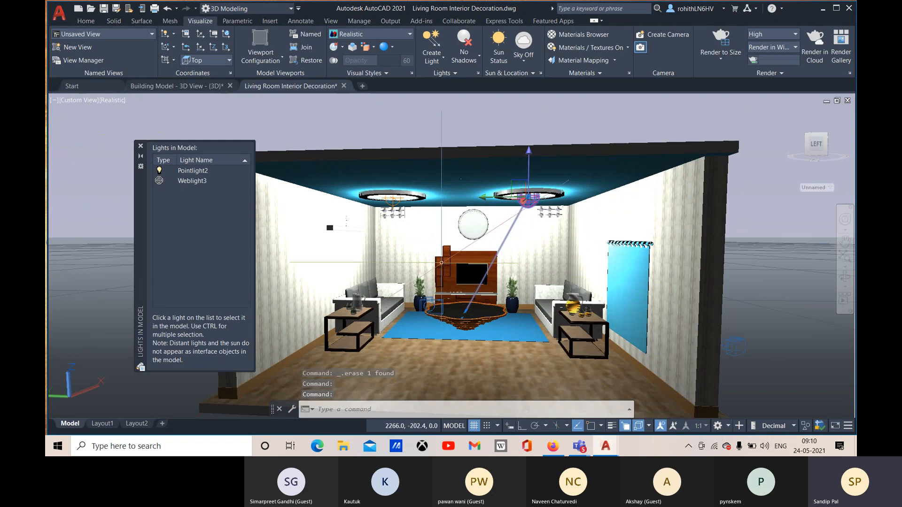
# Step: Switch the living room to the Camera2 view, render it and maximise the render window
pyautogui.keyDown('shift'); pyautogui.moveTo(531, 328); pyautogui.dragTo(519, 352, button='middle'); pyautogui.keyUp('shift')
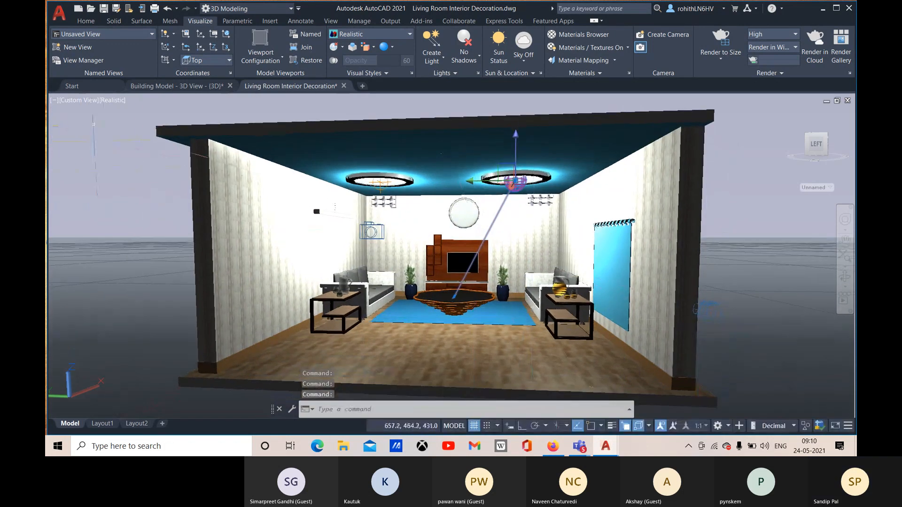
pyautogui.click(84, 100)
pyautogui.moveTo(130, 112)
pyautogui.click(214, 121)
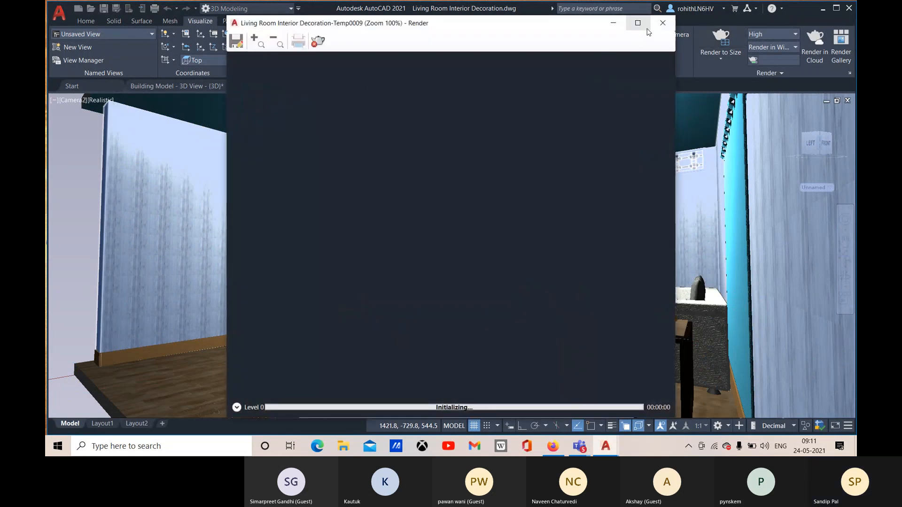
pyautogui.click(644, 29)
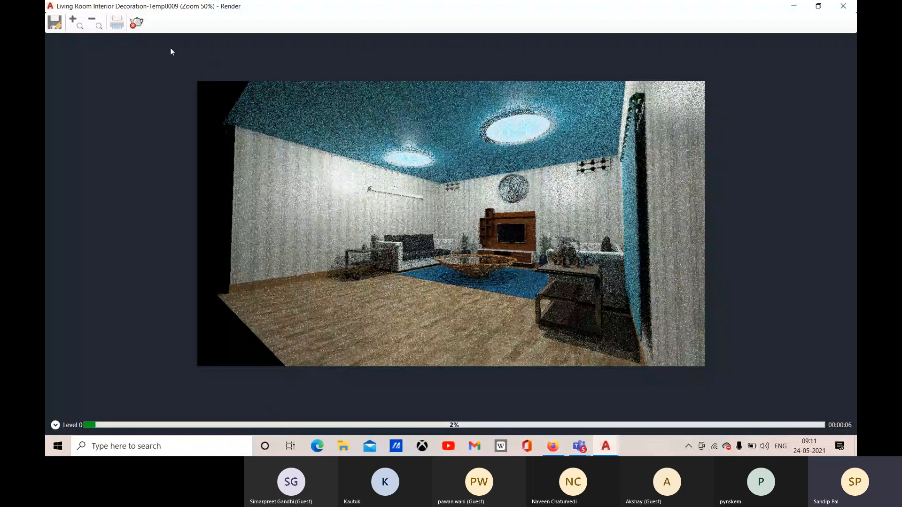
# Step: Stop the Camera2 render and close its window, and render the living room from the Camera1 view instead
pyautogui.click(138, 22)
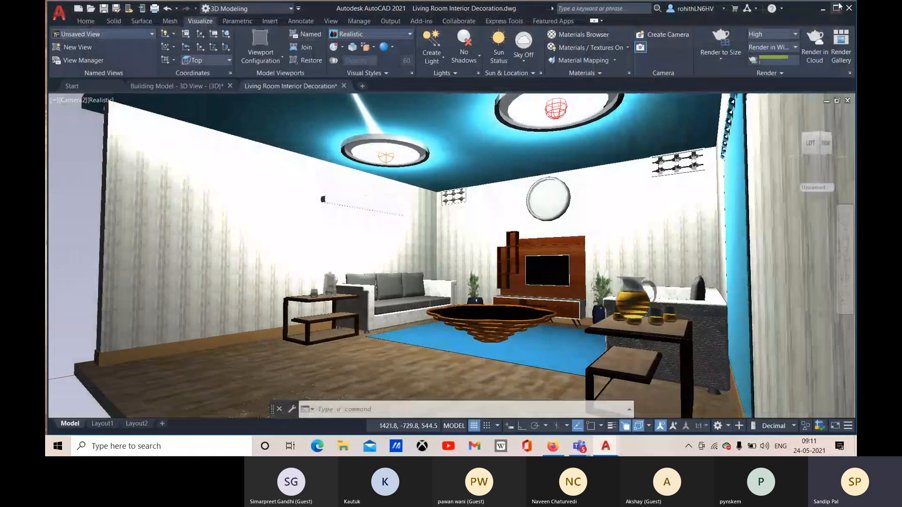
pyautogui.click(841, 6)
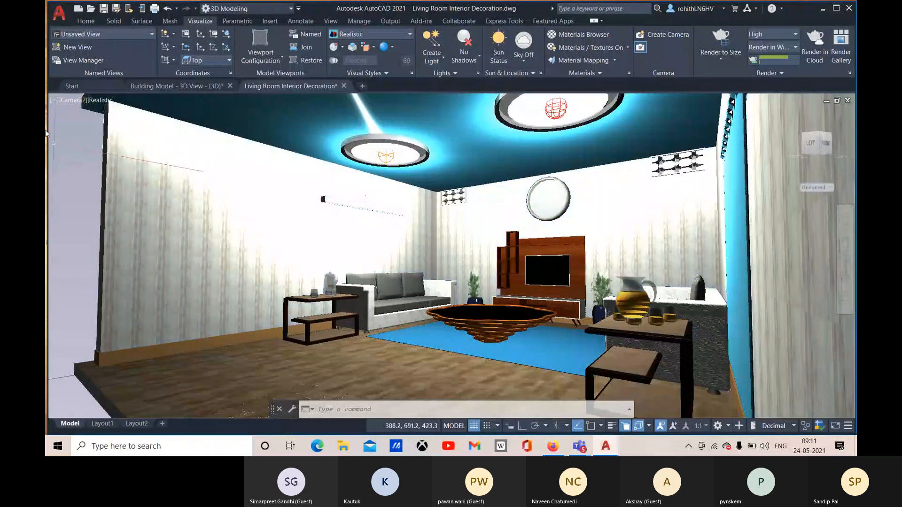
pyautogui.click(77, 102)
pyautogui.moveTo(121, 113)
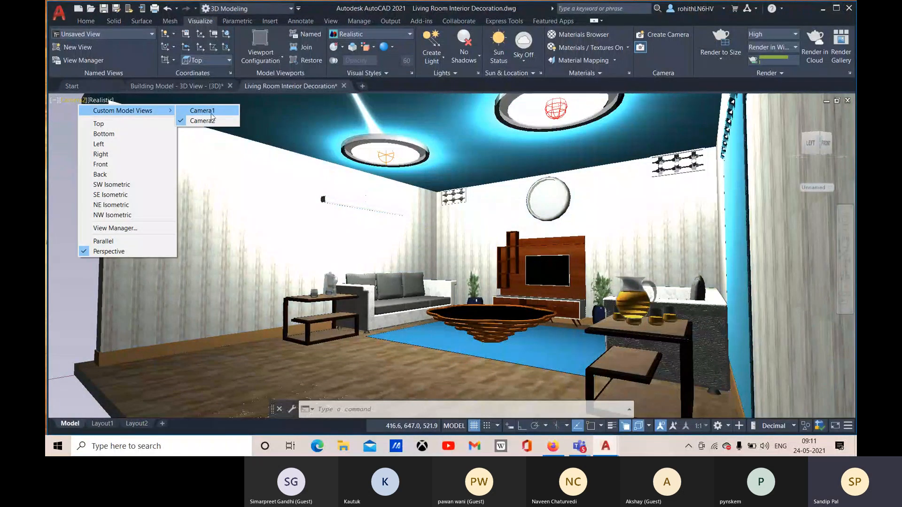
pyautogui.click(201, 111)
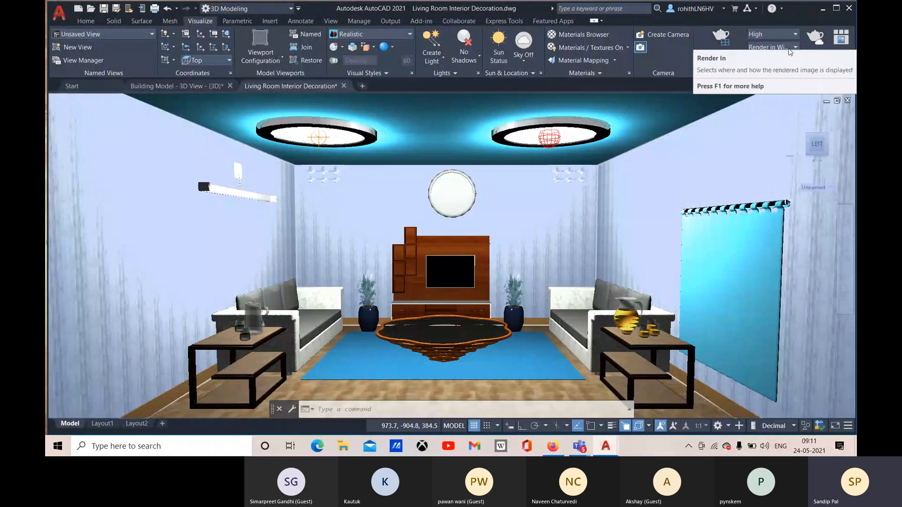
pyautogui.click(815, 37)
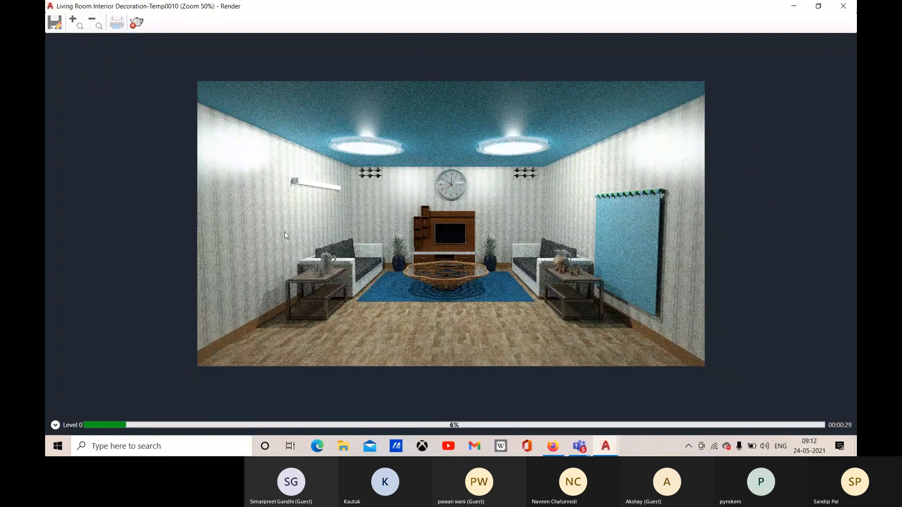
# Step: Inspect the render at 100% zoom and view the image file formats offered for saving it, leaving without saving
pyautogui.click(80, 29)
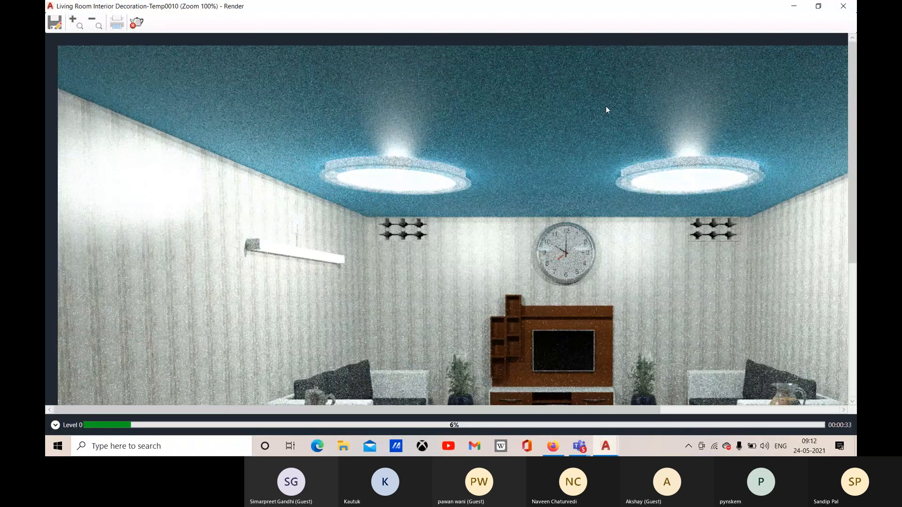
pyautogui.click(54, 23)
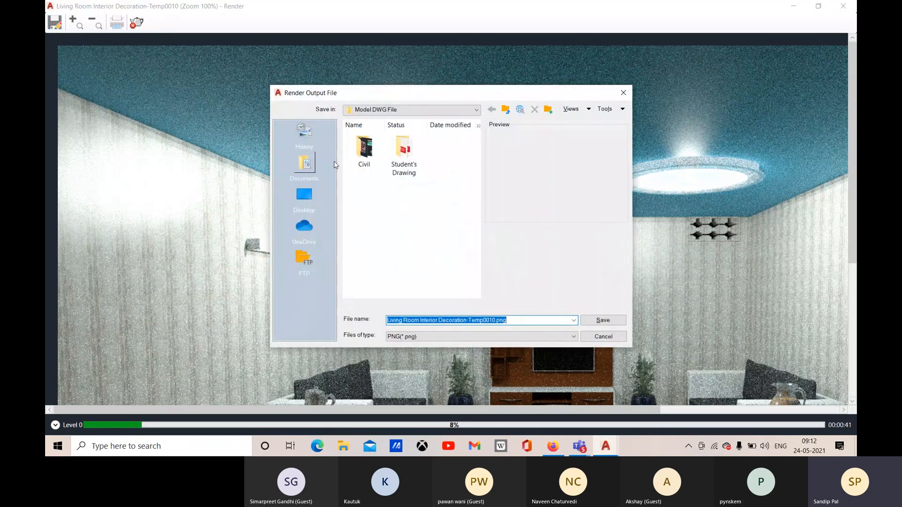
pyautogui.click(413, 338)
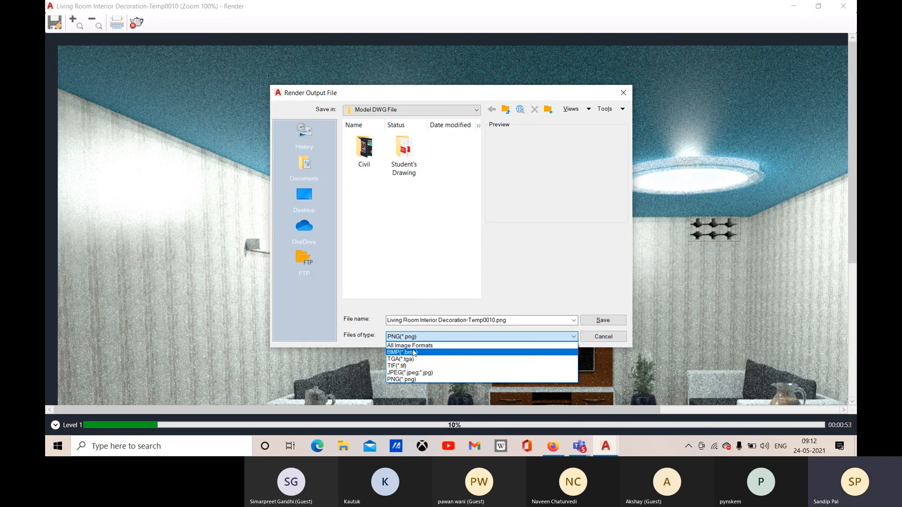
pyautogui.click(357, 297)
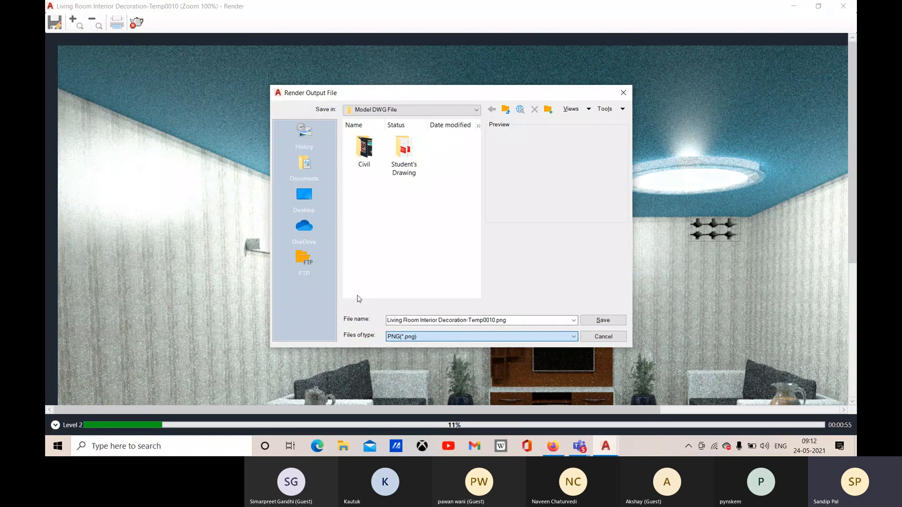
pyautogui.click(601, 338)
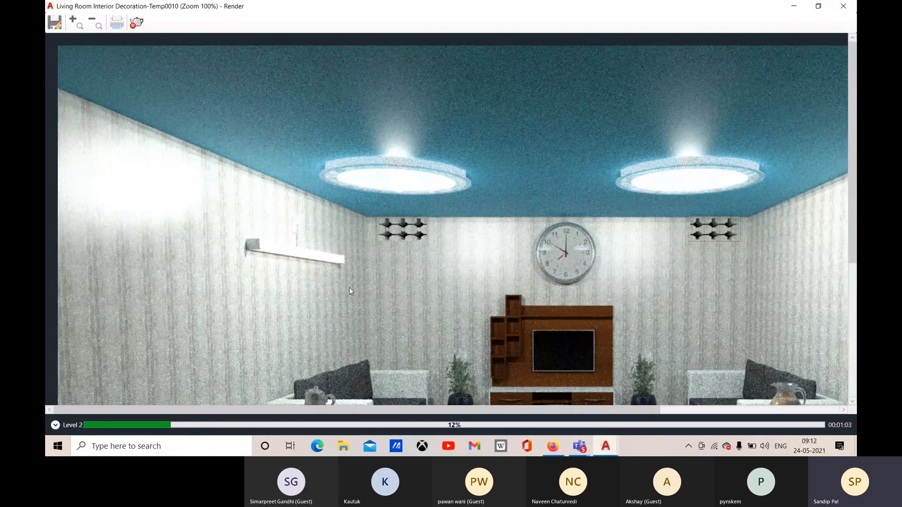
# Step: Return the render to 50% zoom, switch to the Microsoft Teams meeting Batch Silver and stop sharing the screen
pyautogui.click(570, 454)
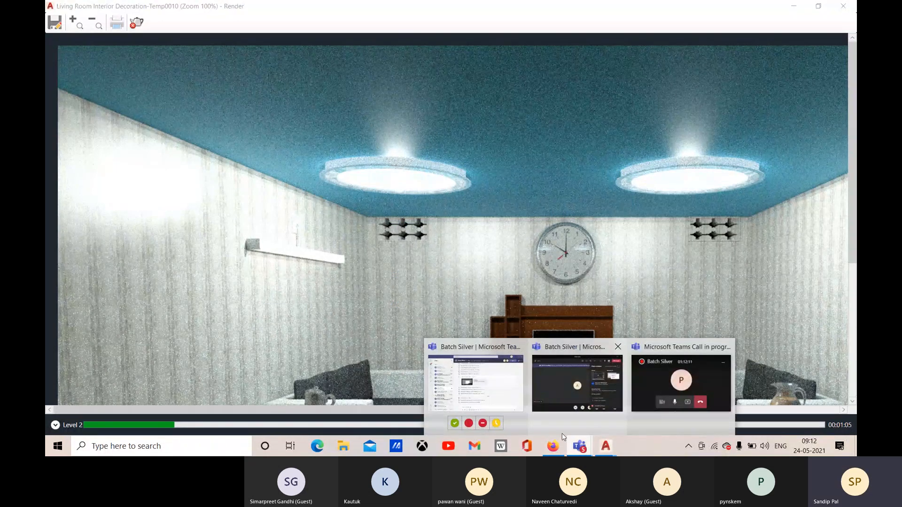
pyautogui.scroll(-1, 410, 245)
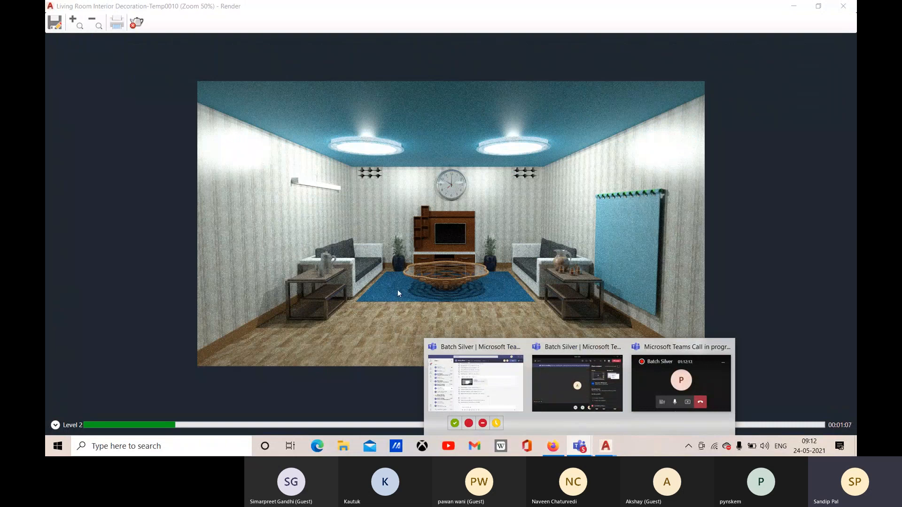
pyautogui.click(658, 374)
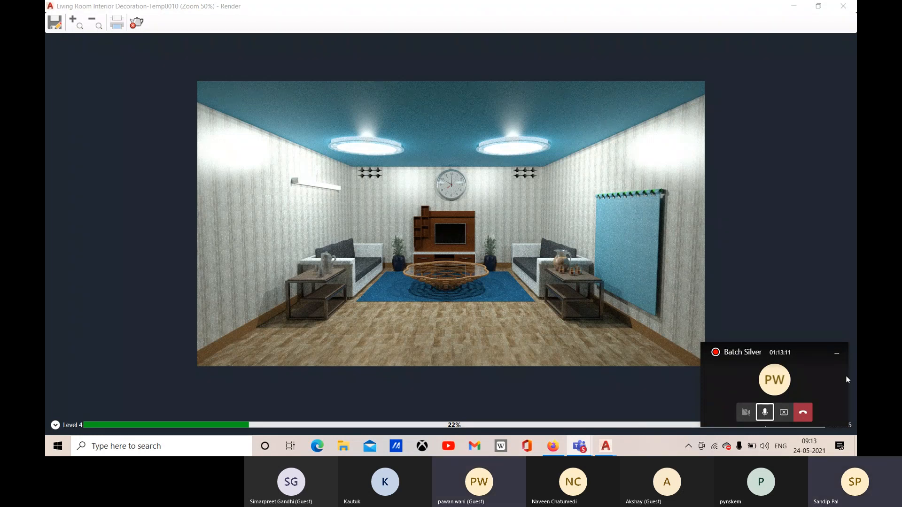
pyautogui.click(778, 378)
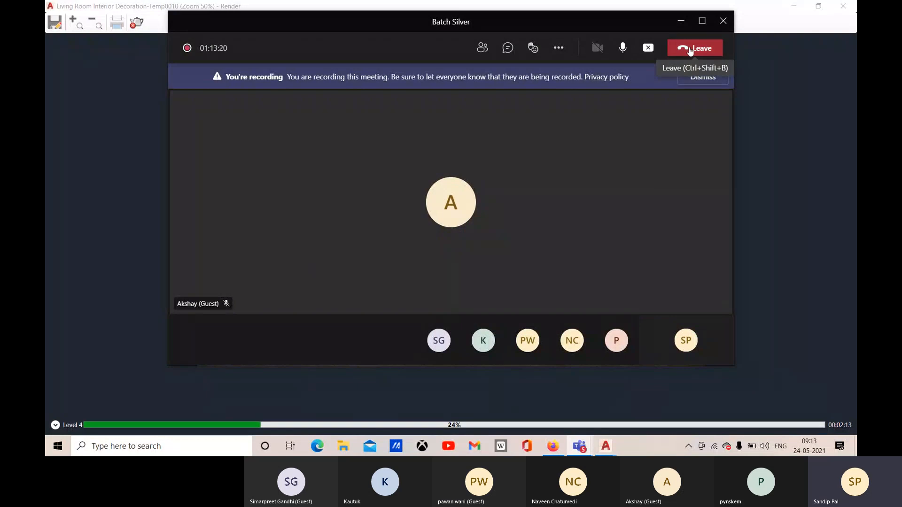
pyautogui.click(649, 47)
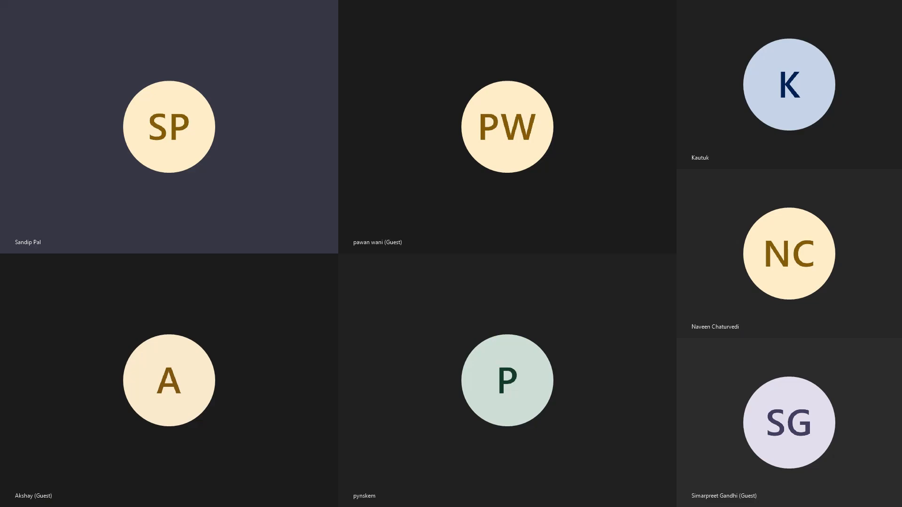